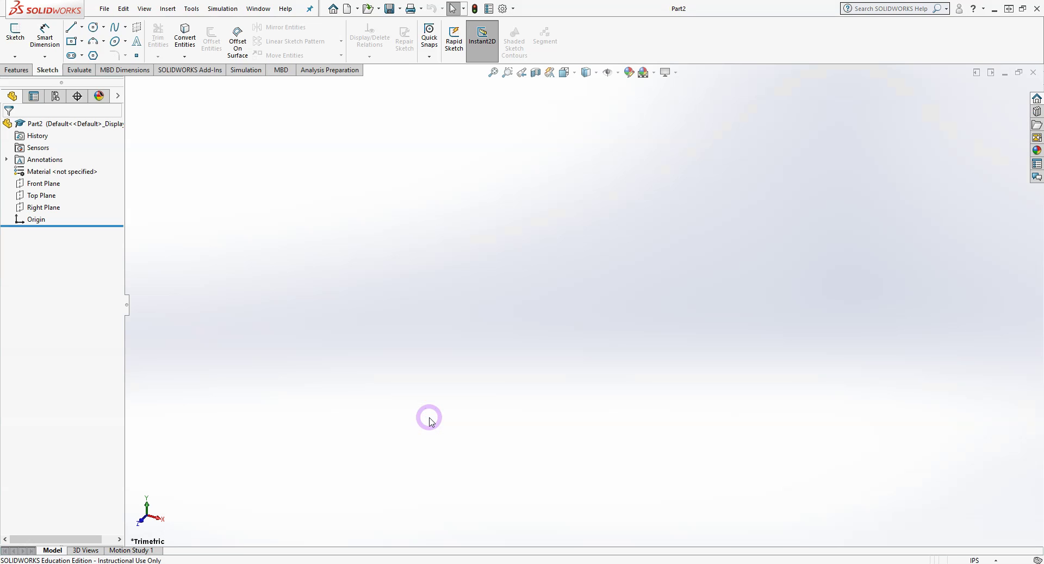
Start a new sketch on the Front Plane
click(430, 418)
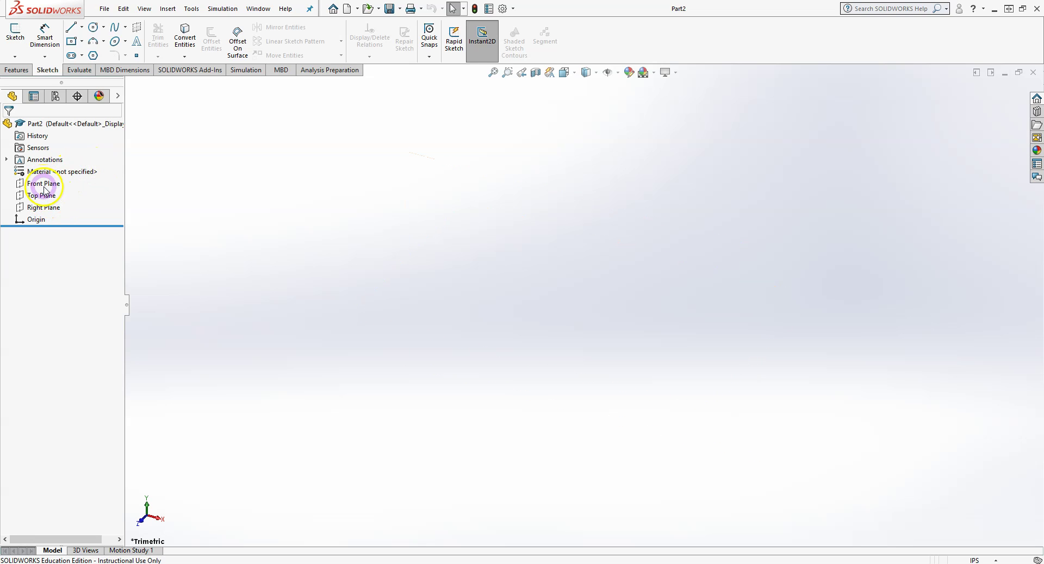
click(46, 209)
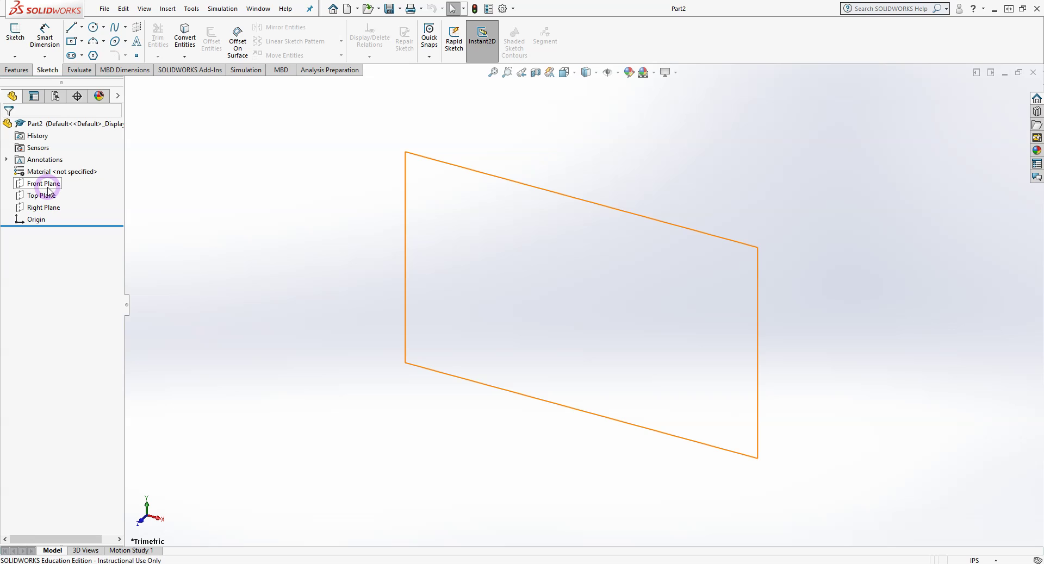
click(50, 188)
click(50, 188)
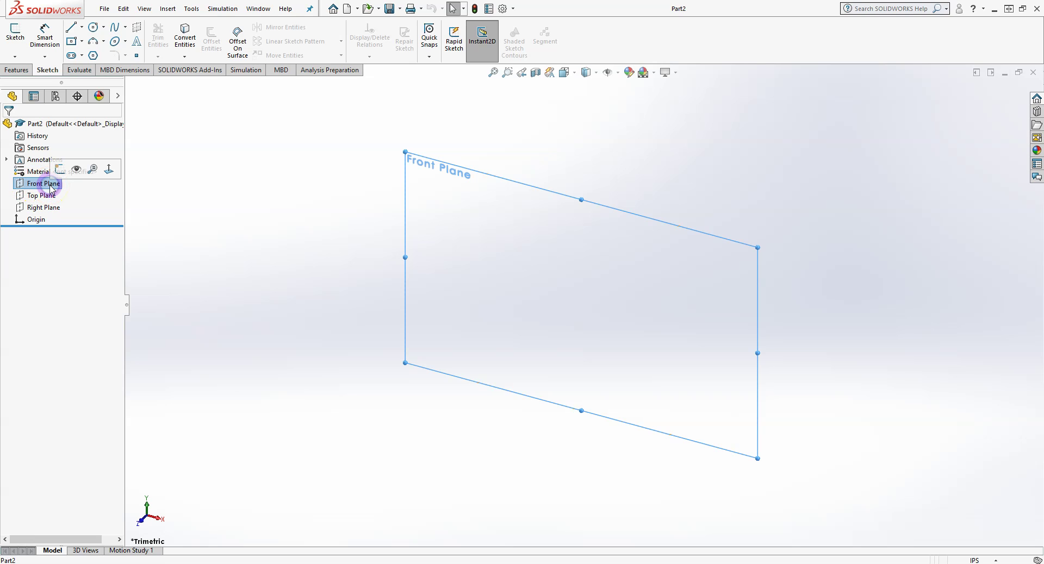
click(15, 40)
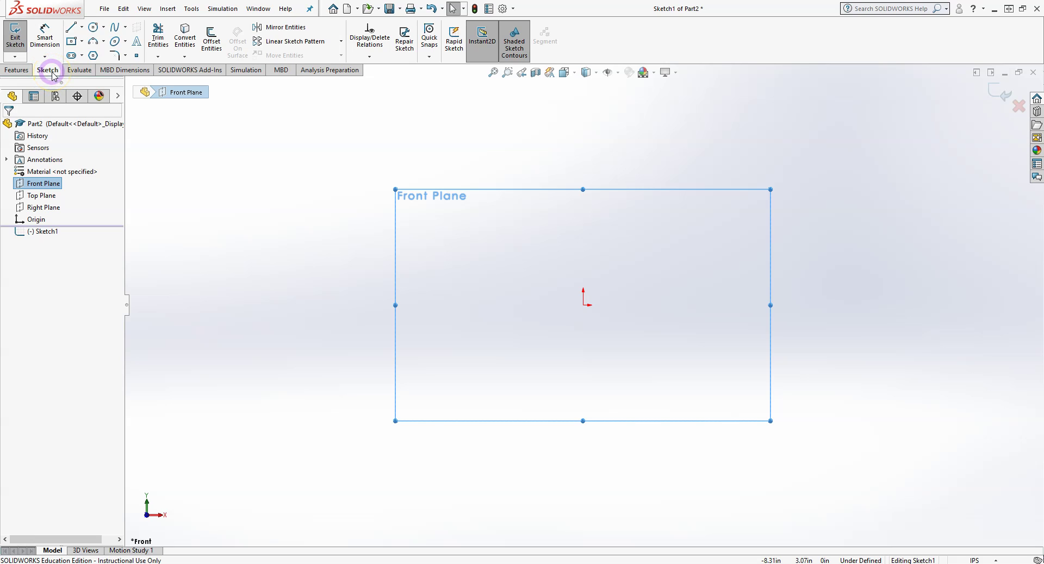
click(53, 184)
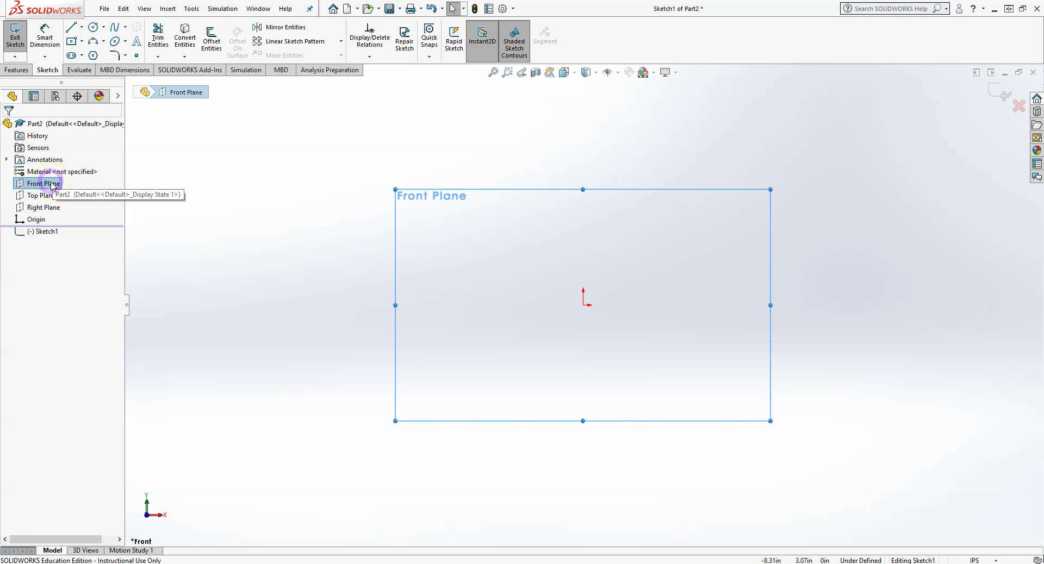
right_click(53, 184)
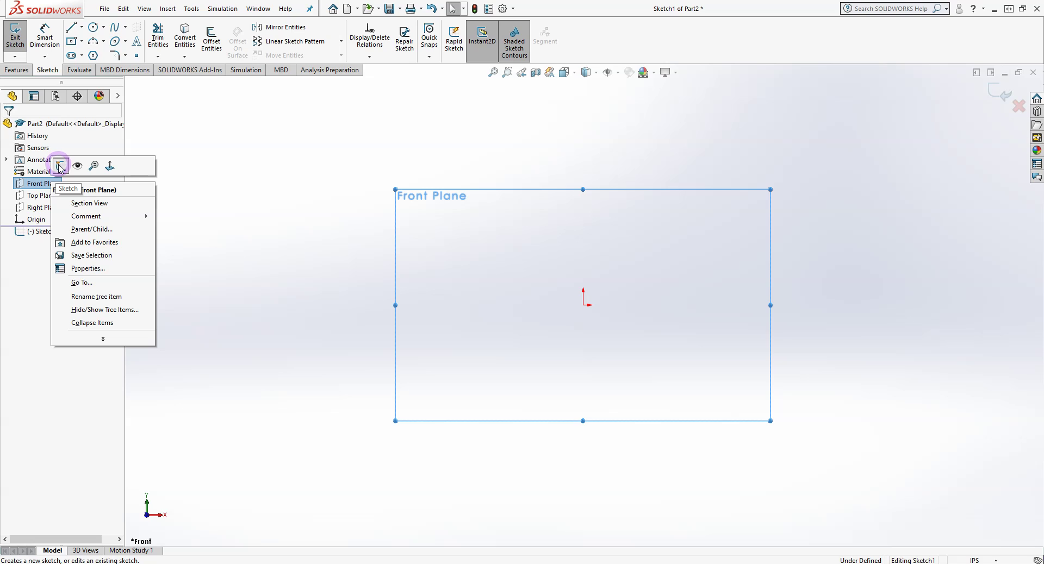
click(47, 71)
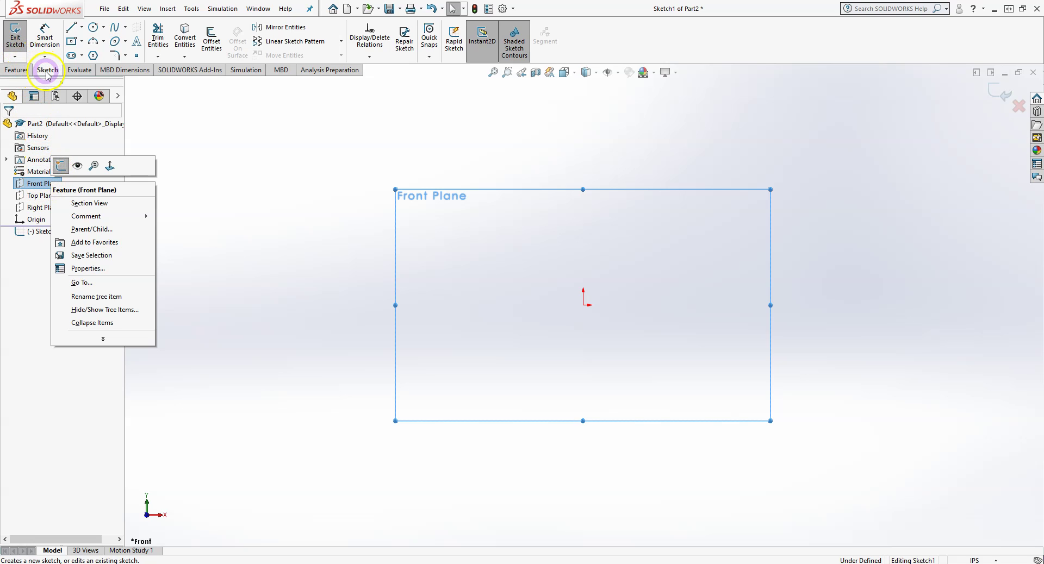
click(24, 163)
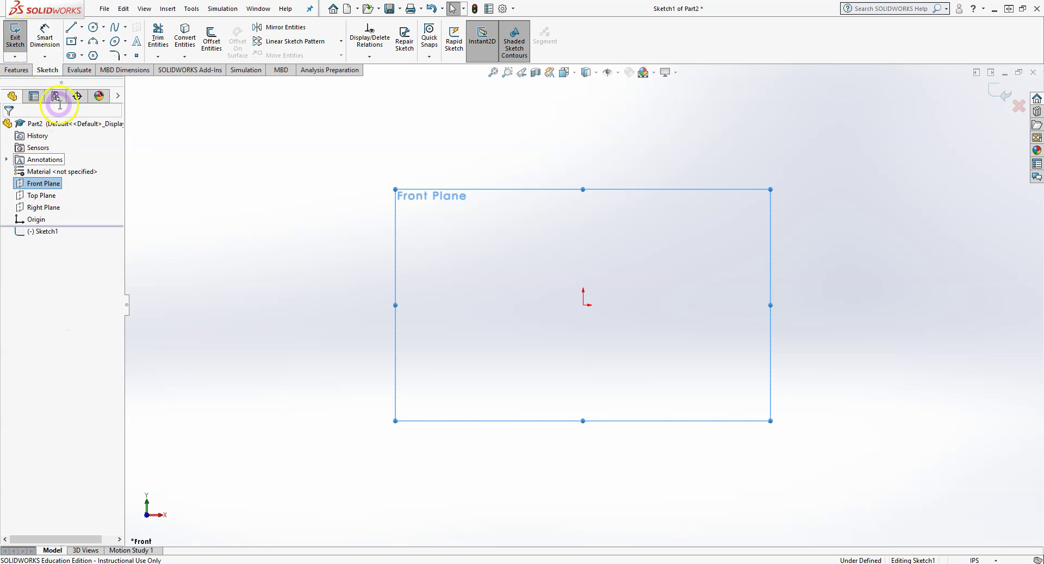
Sketch a vertical line about 3.39 in long, running upward from the origin
click(73, 30)
click(72, 29)
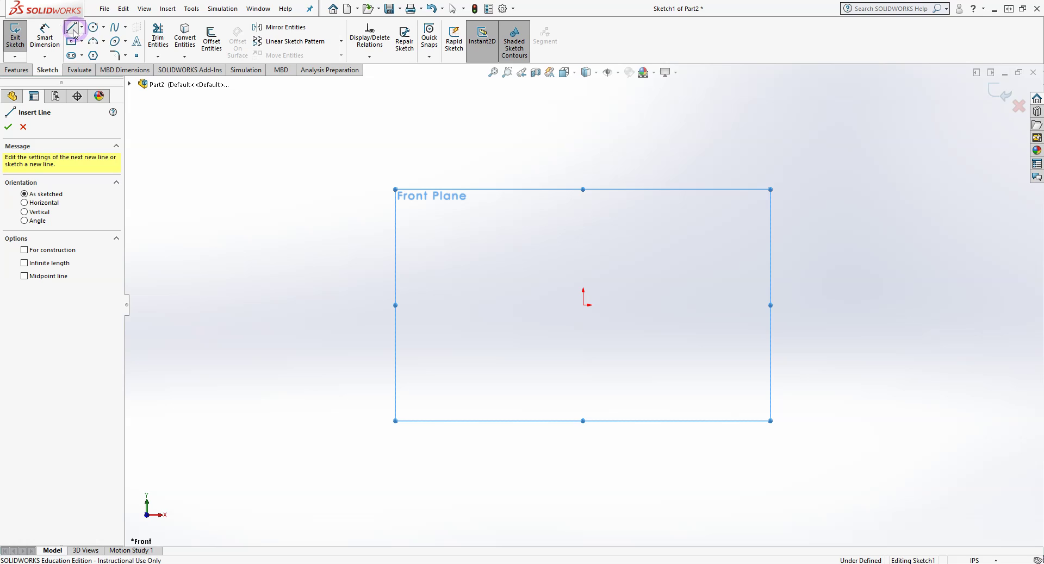
click(82, 28)
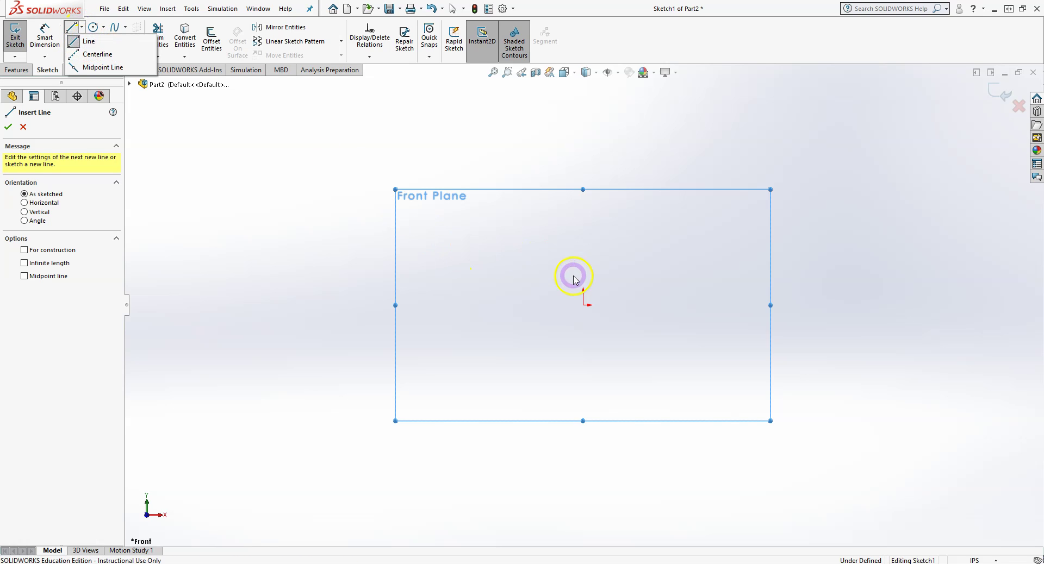
click(69, 41)
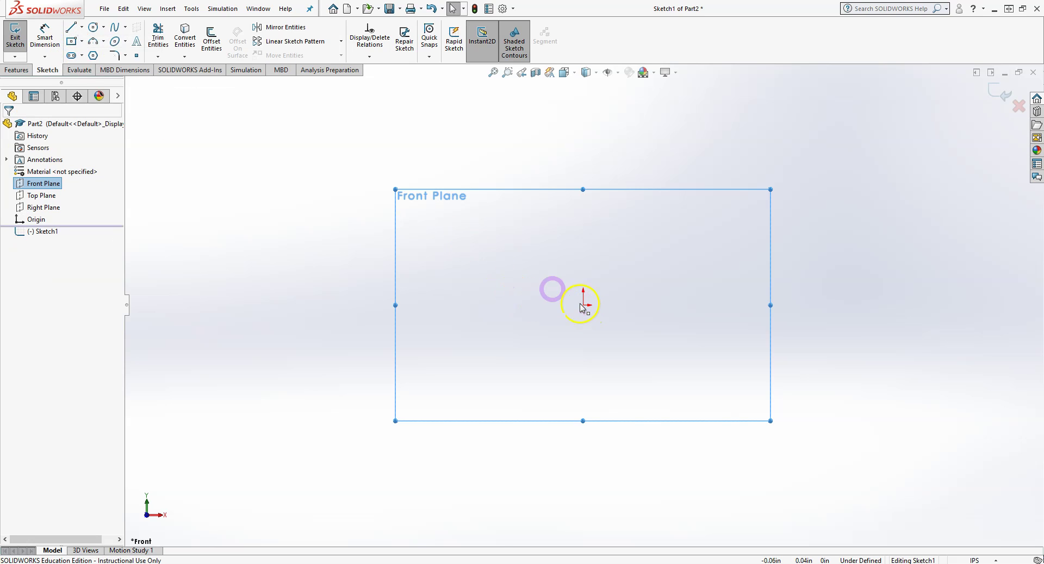
click(72, 28)
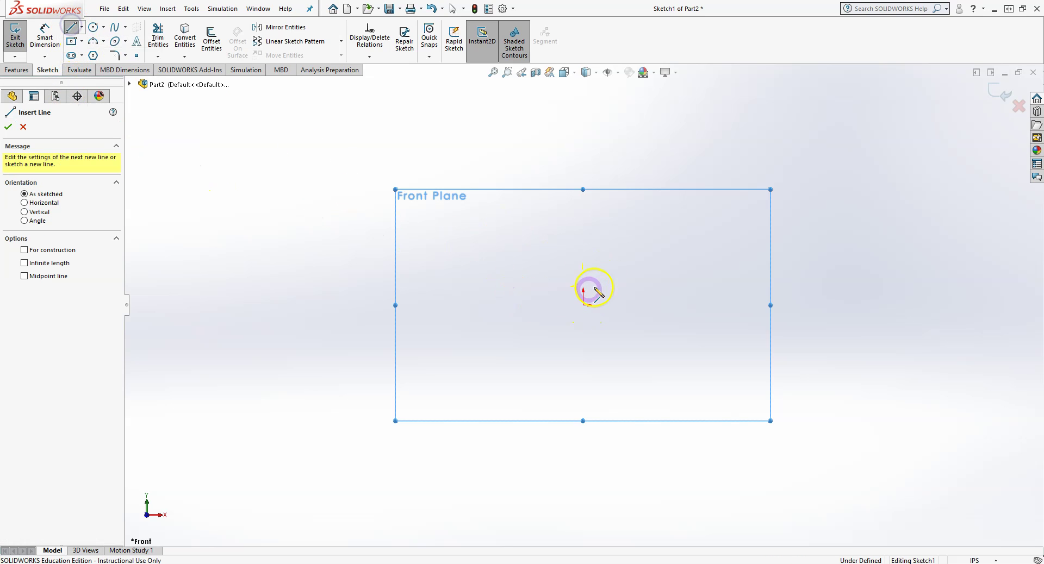
mouse_move(583, 305)
mouse_down()
mouse_move(585, 120)
mouse_move(625, 364)
mouse_move(634, 328)
mouse_up()
key(Escape)
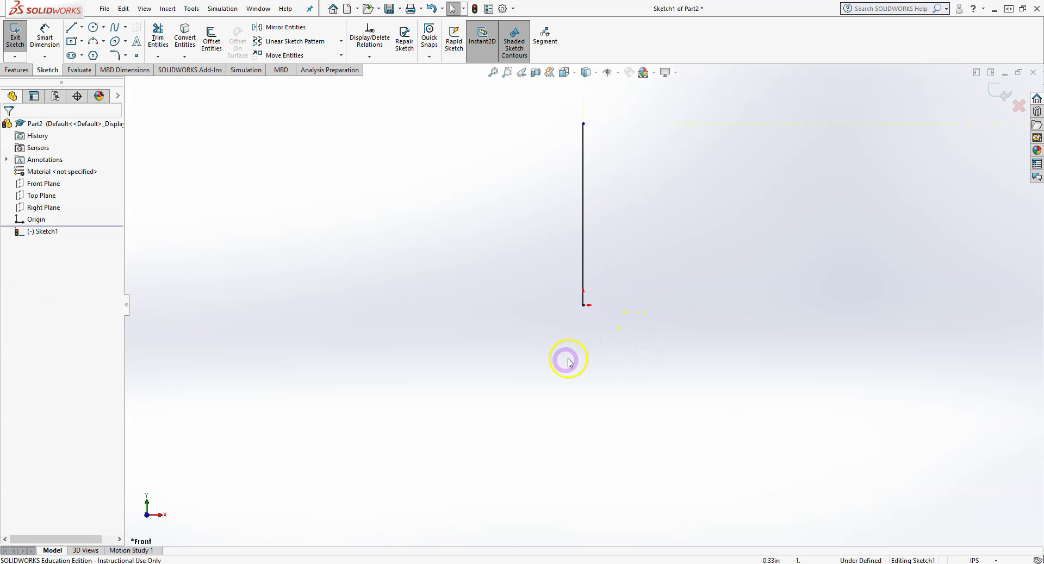
Sketch a horizontal line about 3.94 in long from the origin in the positive X direction
click(71, 27)
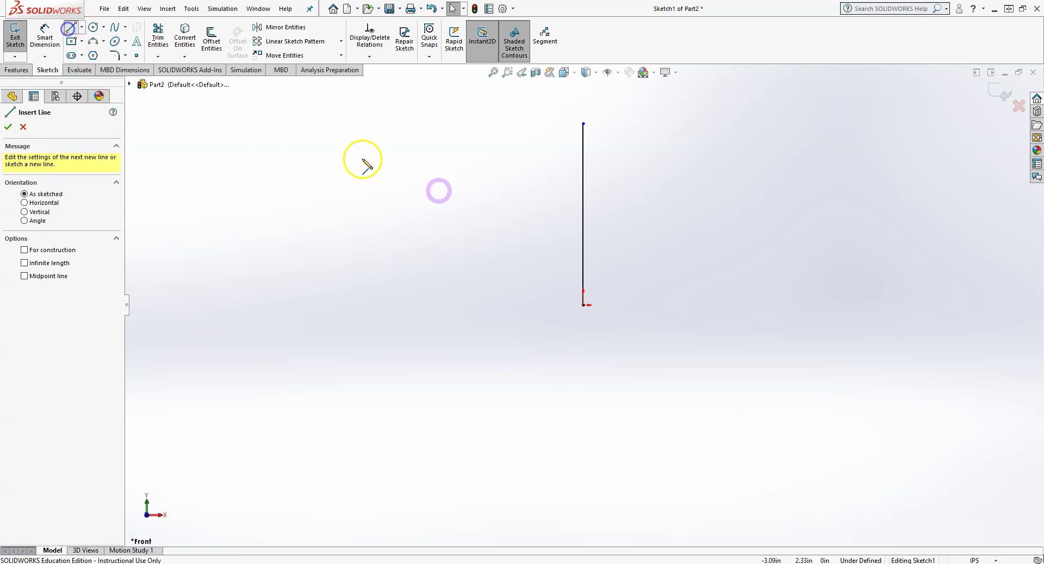
drag(584, 305, 794, 305)
key(Escape)
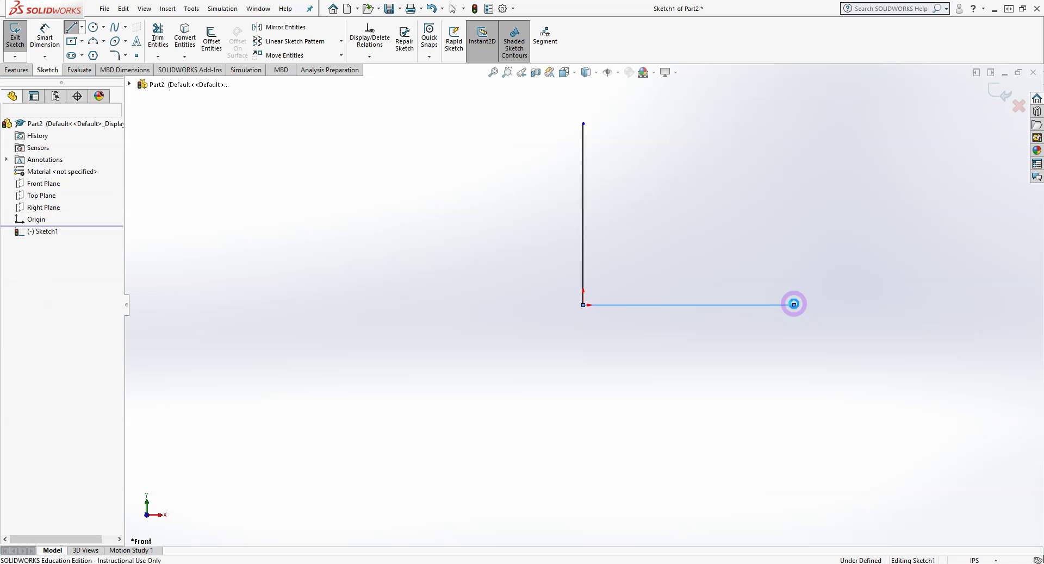
Sketch an angled line from the origin between the other two, about 4.29 in long at about 23°
click(77, 30)
click(571, 300)
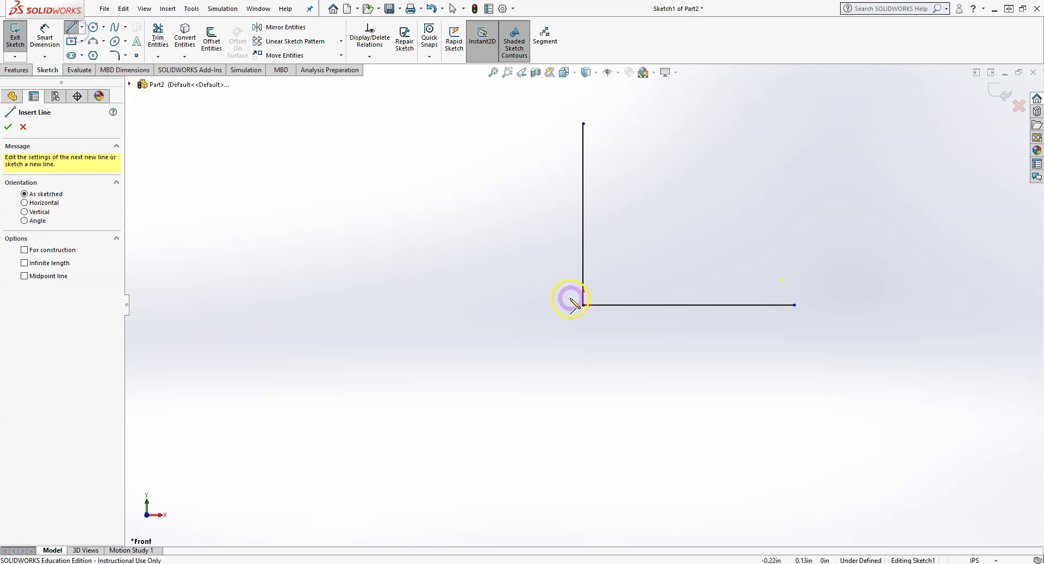
drag(583, 306, 795, 214)
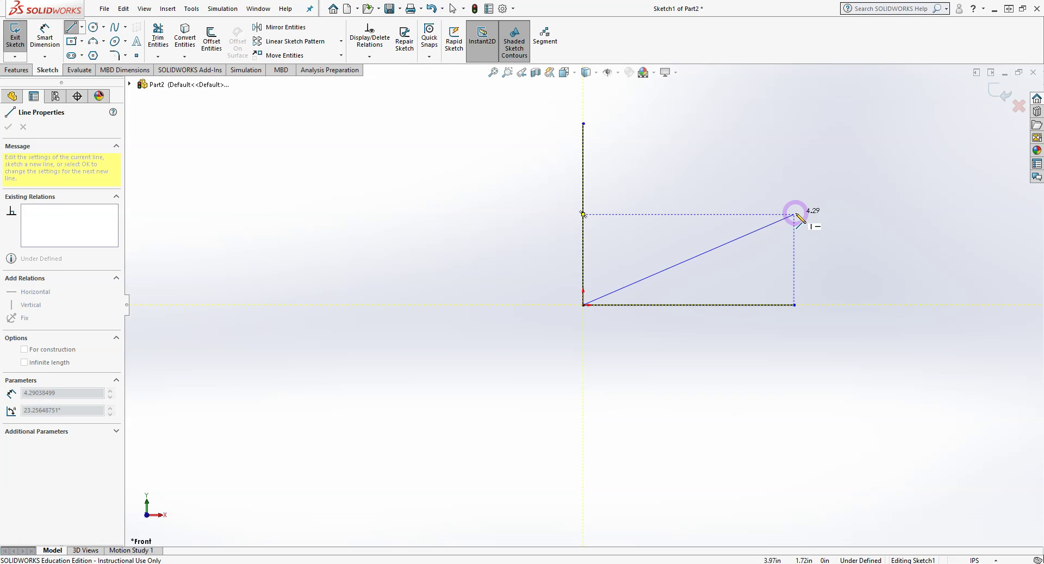
click(795, 214)
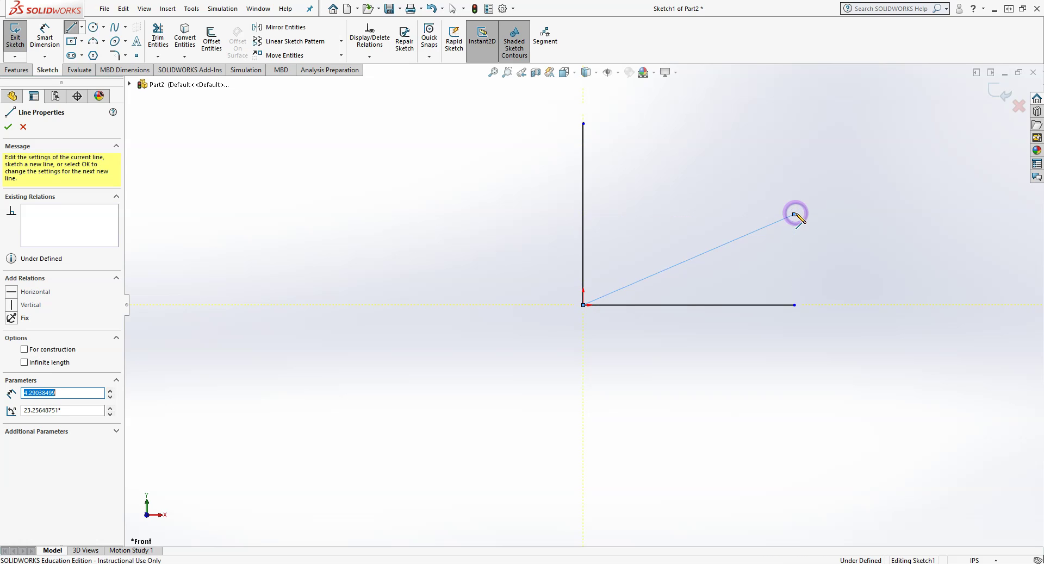
key(Escape)
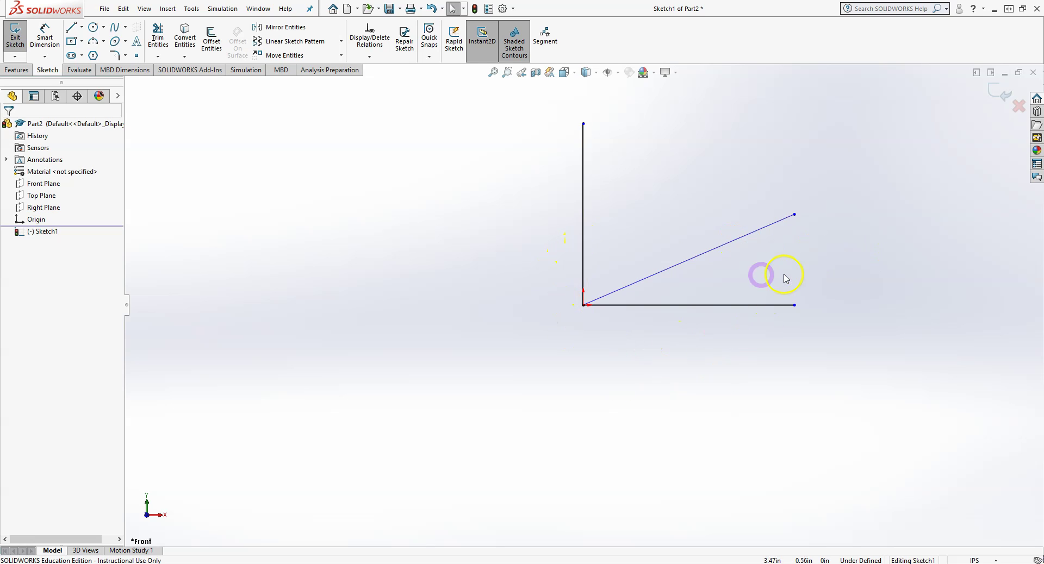
Examine the existing sketch relations of the vertical line and the horizontal line
click(585, 192)
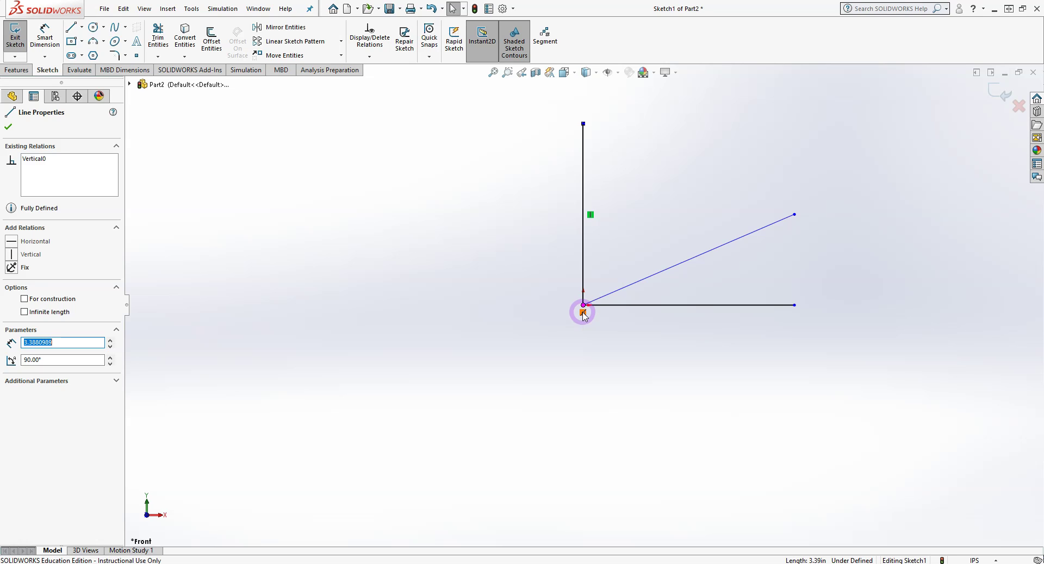
click(584, 226)
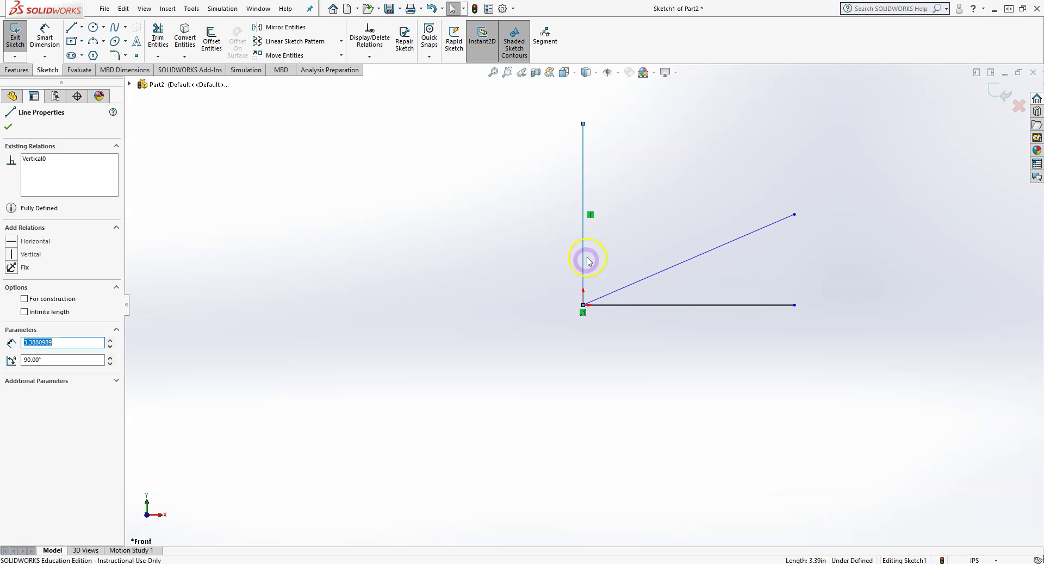
click(446, 263)
click(650, 328)
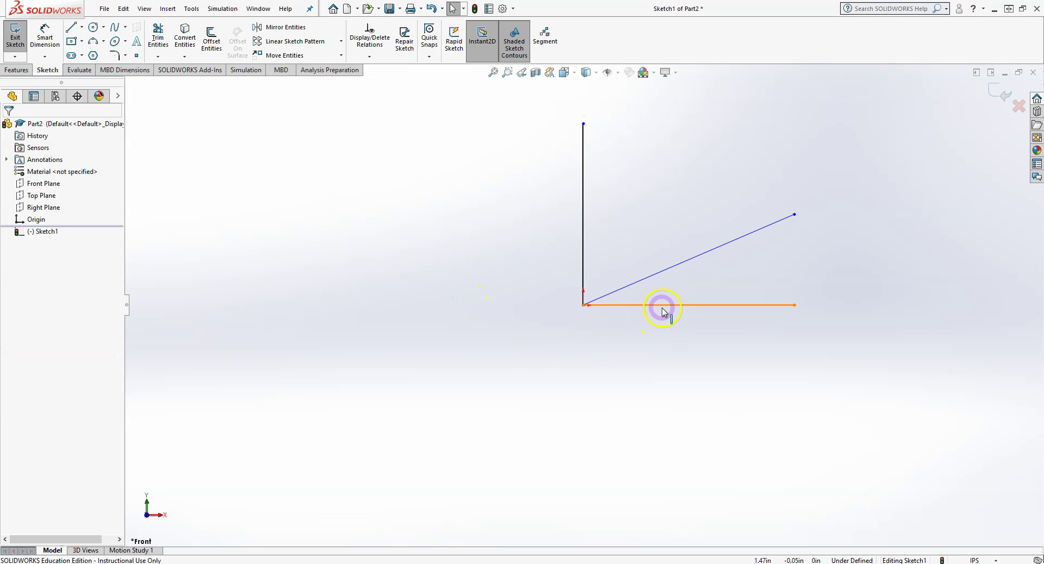
click(661, 306)
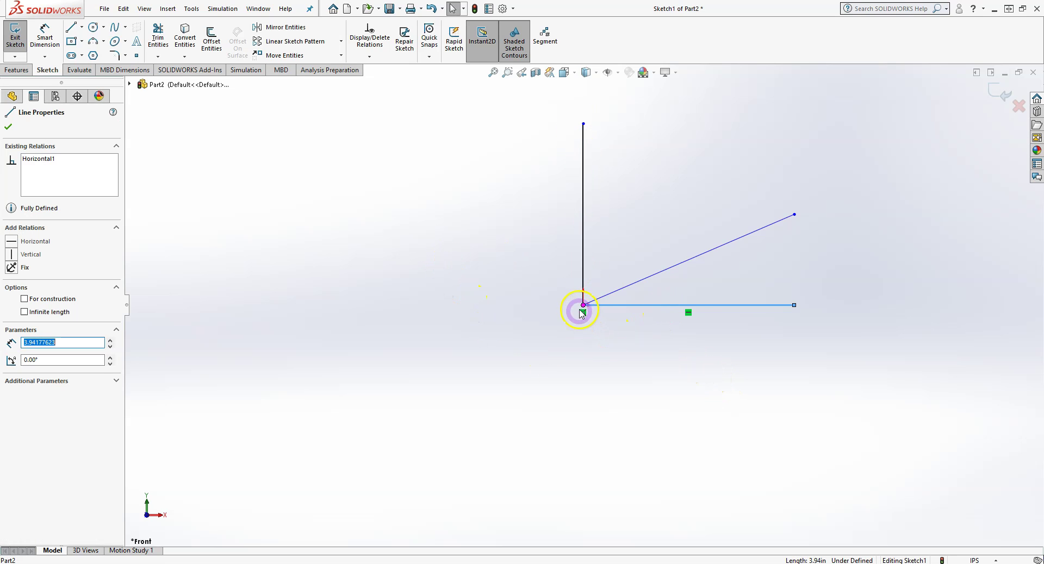
click(688, 314)
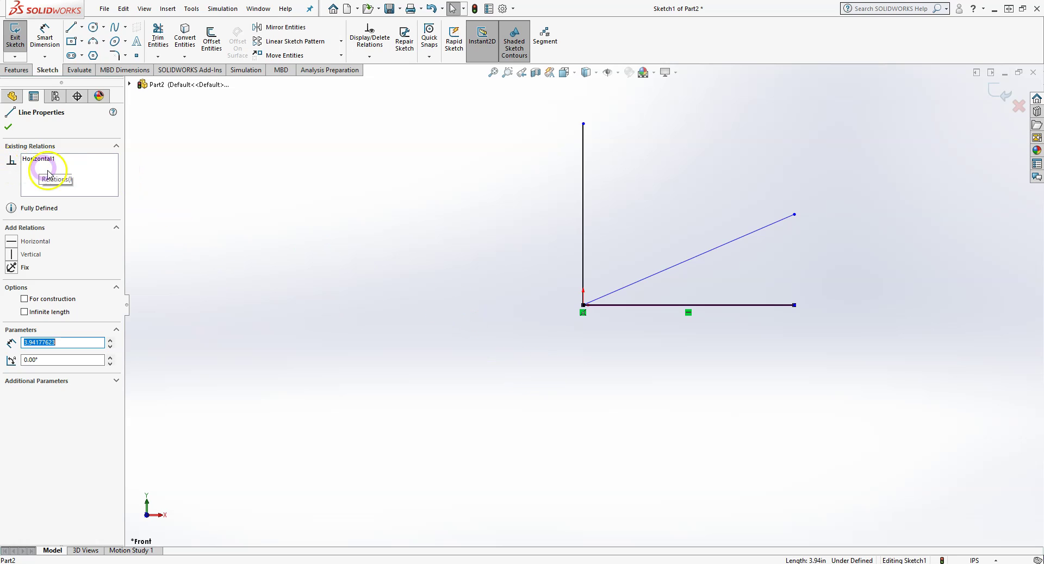
click(401, 373)
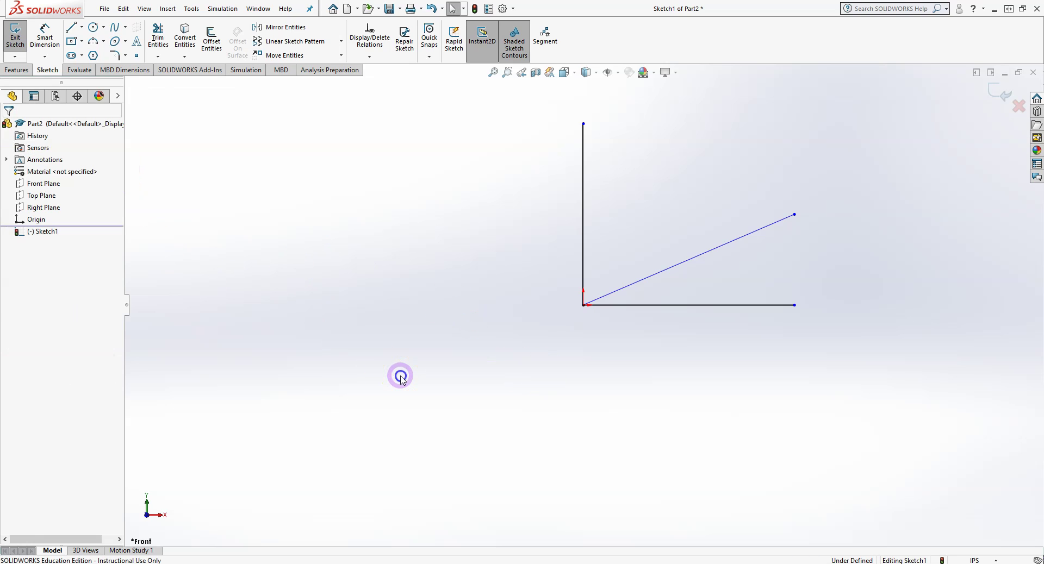
Move the angled line's free endpoint to about X 2.22 in, Y 2.06 in
click(692, 261)
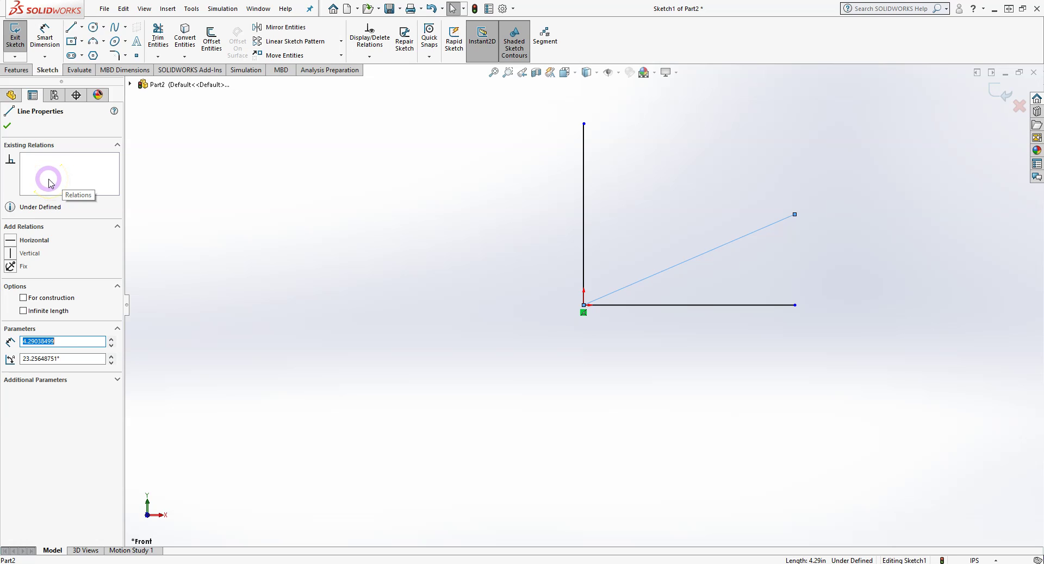
click(795, 216)
drag(796, 217, 703, 196)
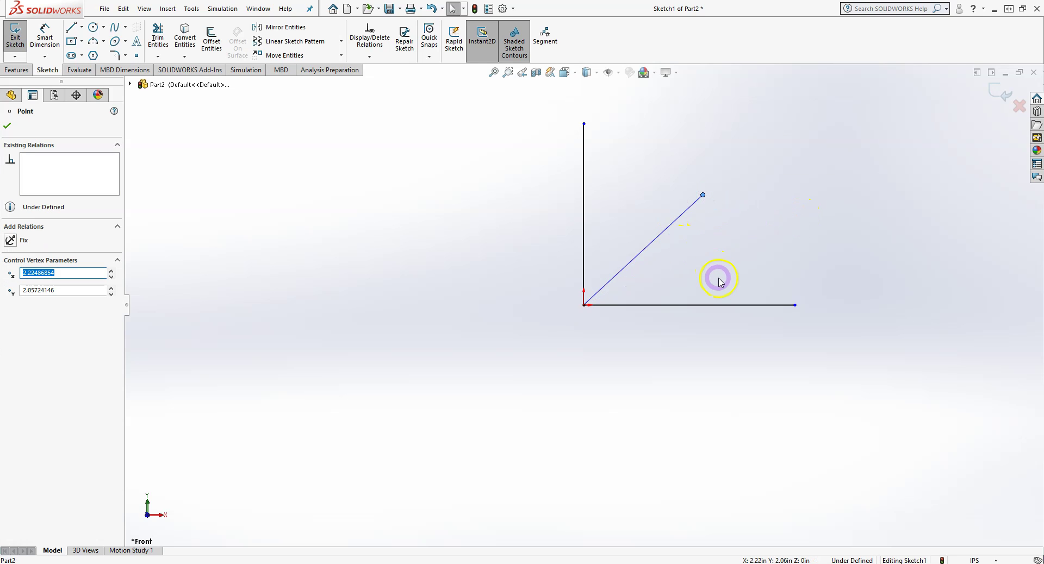
Set the horizontal line's length to 4 in in its line properties
click(693, 309)
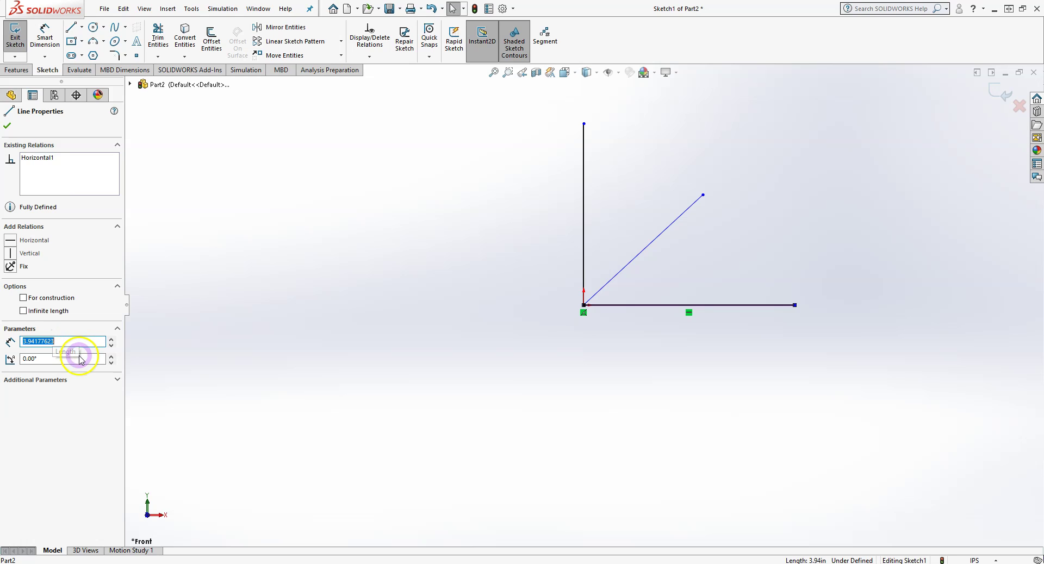
key(Return)
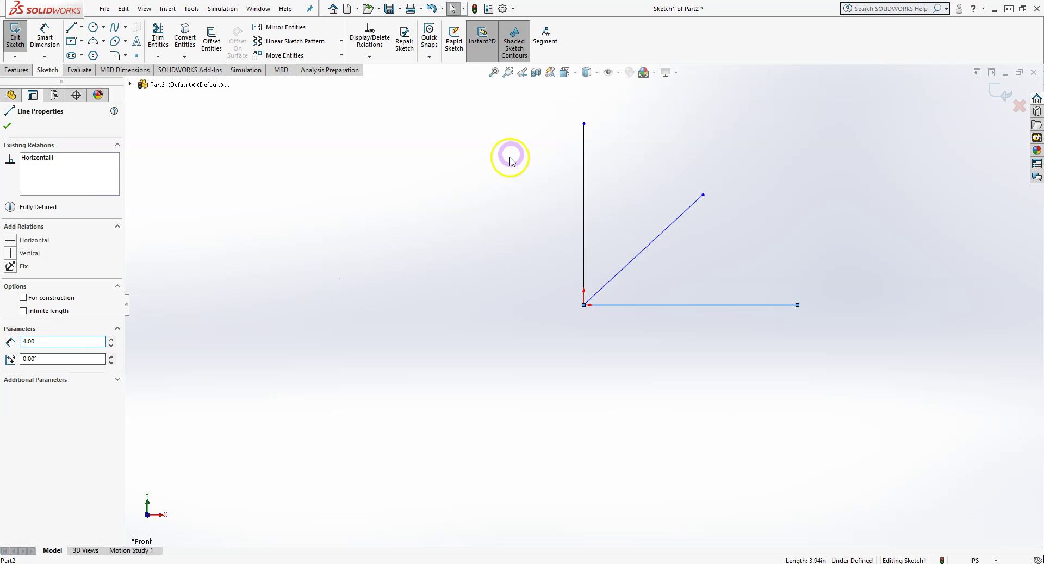
click(33, 358)
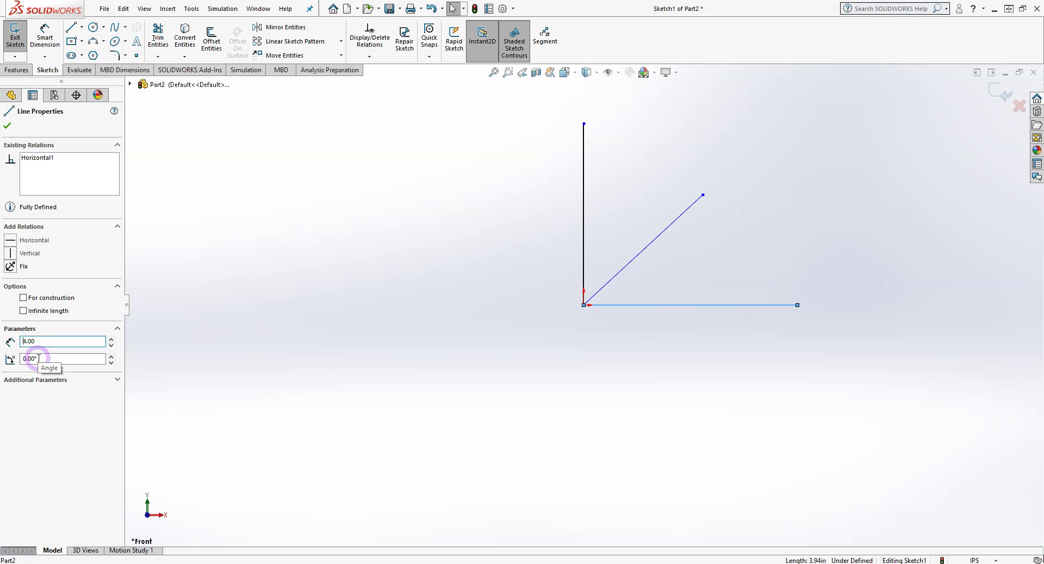
click(34, 357)
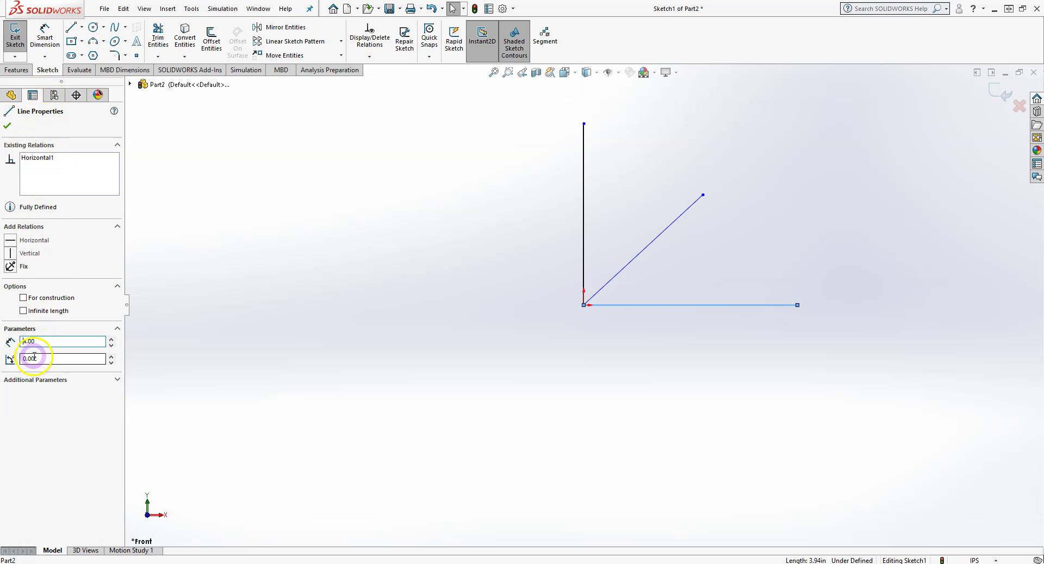
Set the vertical line's length to 4 in in its line properties and fit the sketch in view
click(595, 191)
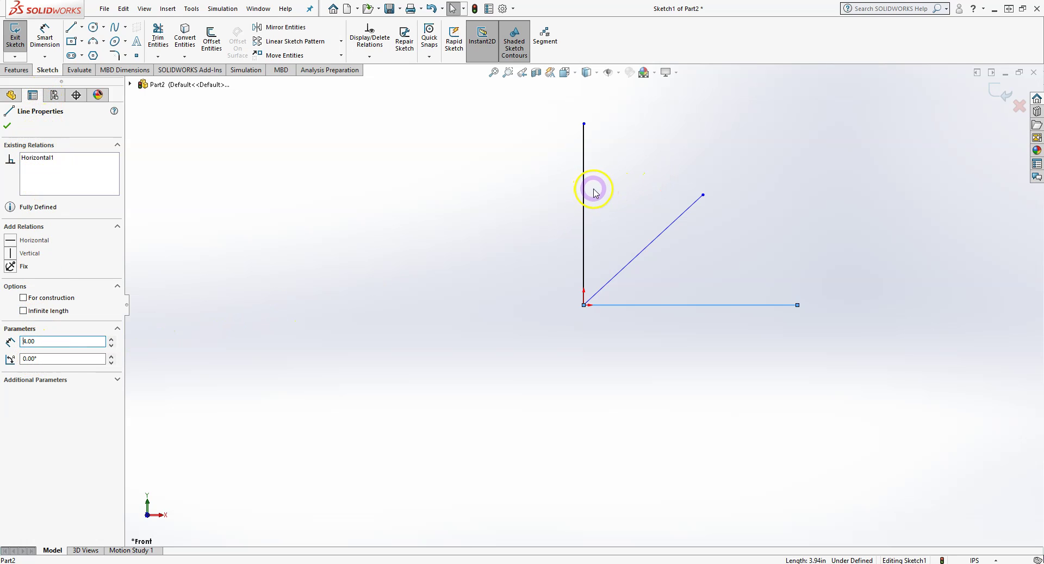
click(583, 191)
click(42, 359)
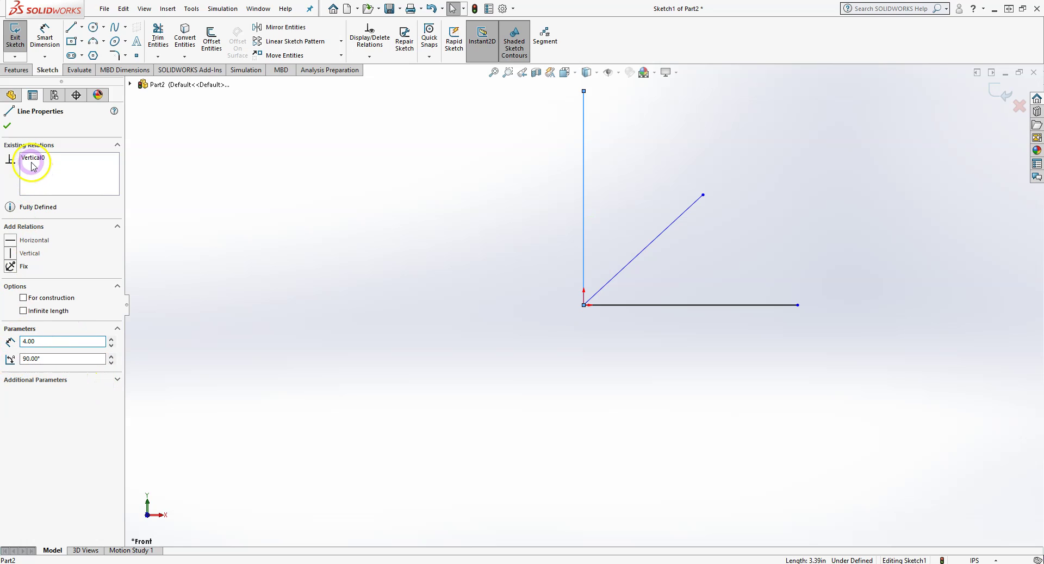
click(35, 360)
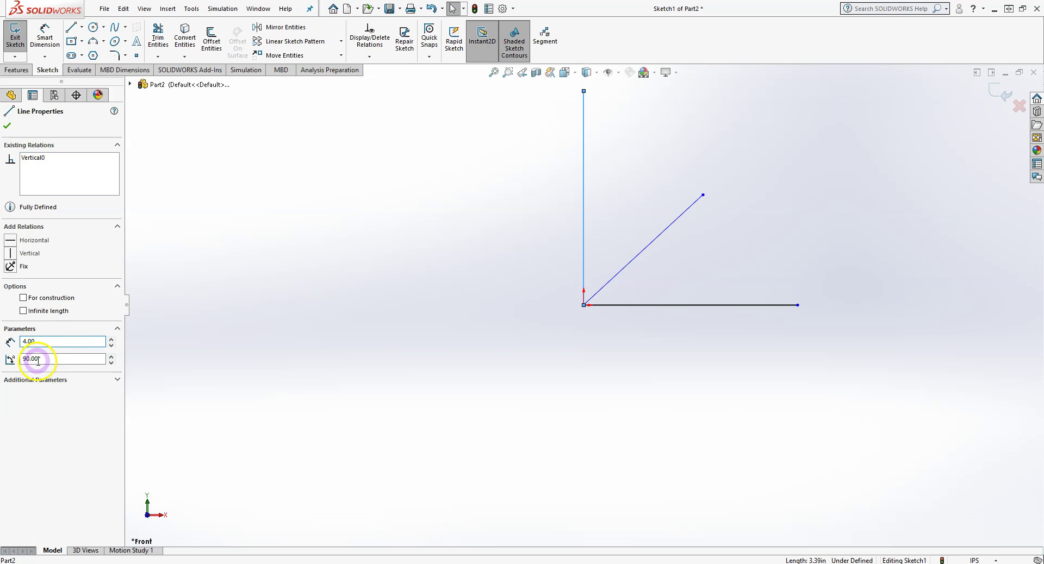
key(f)
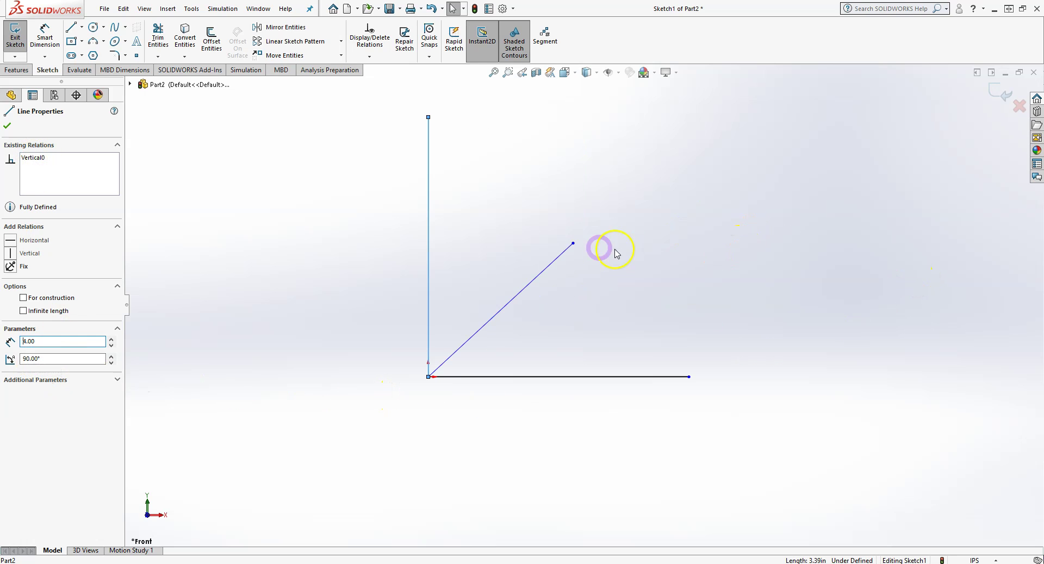
Set the angled line's length to 4 in and its angle to 30° in its line properties
mouse_move(563, 251)
mouse_down()
mouse_move(681, 224)
mouse_move(590, 263)
mouse_move(589, 205)
mouse_move(557, 239)
mouse_up()
double_click(67, 342)
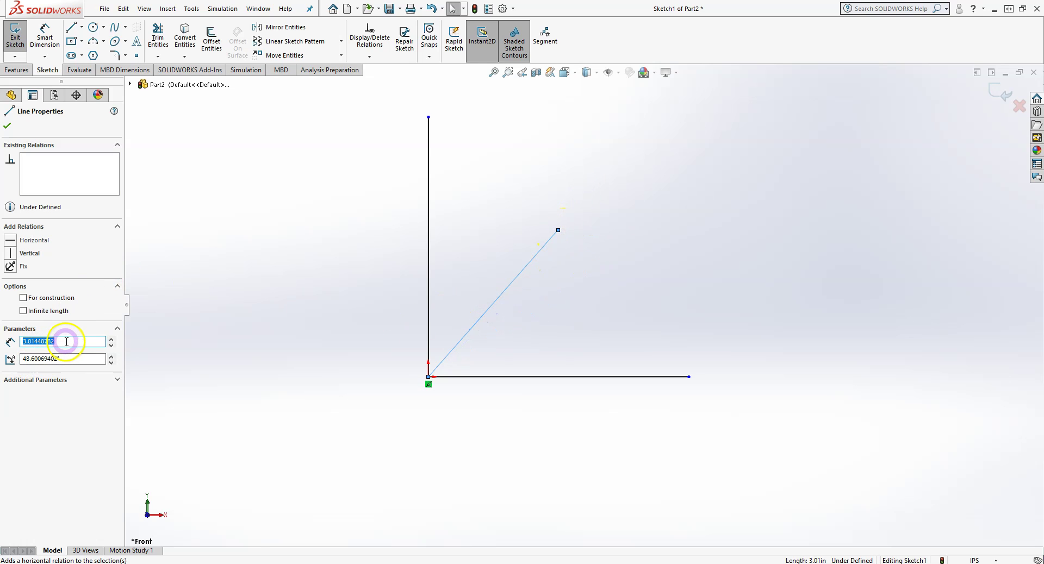
text(4)
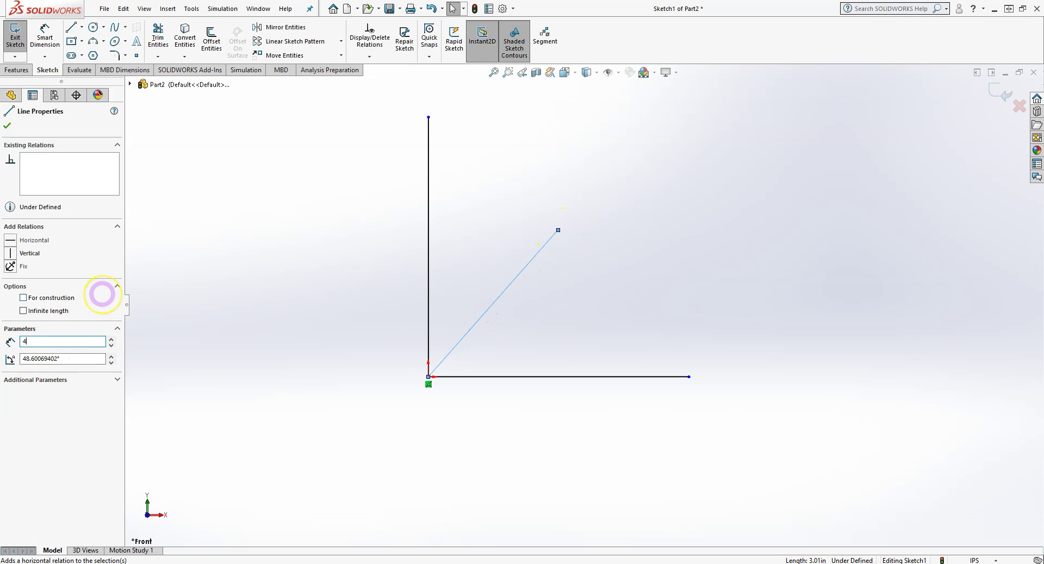
double_click(71, 359)
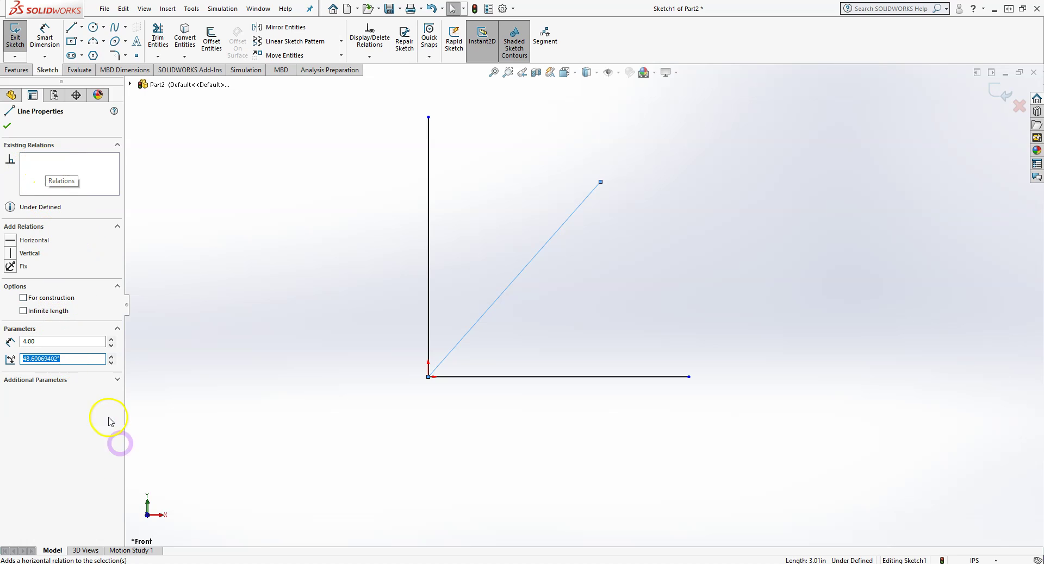
key(Return)
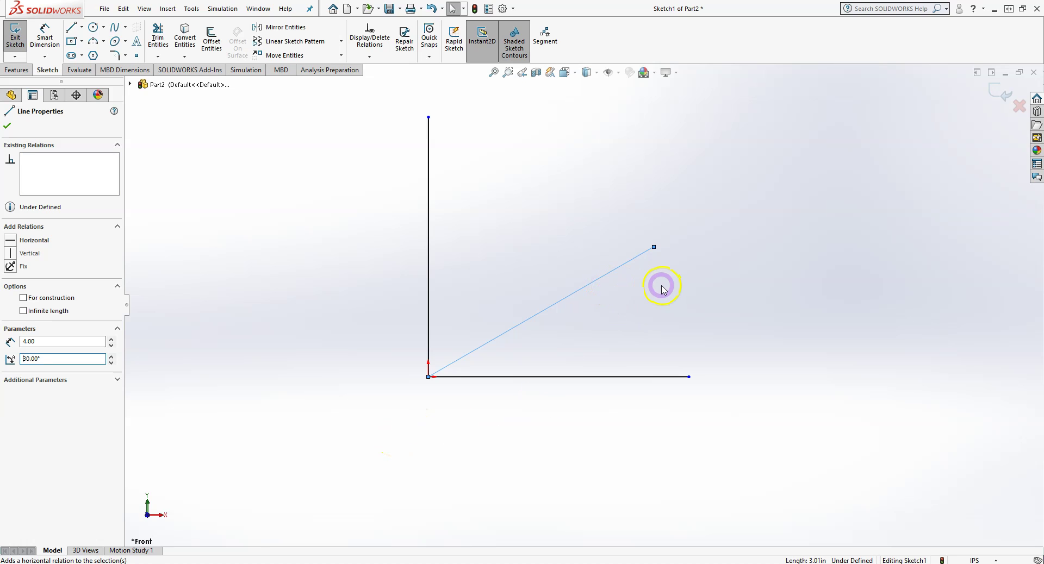
click(547, 180)
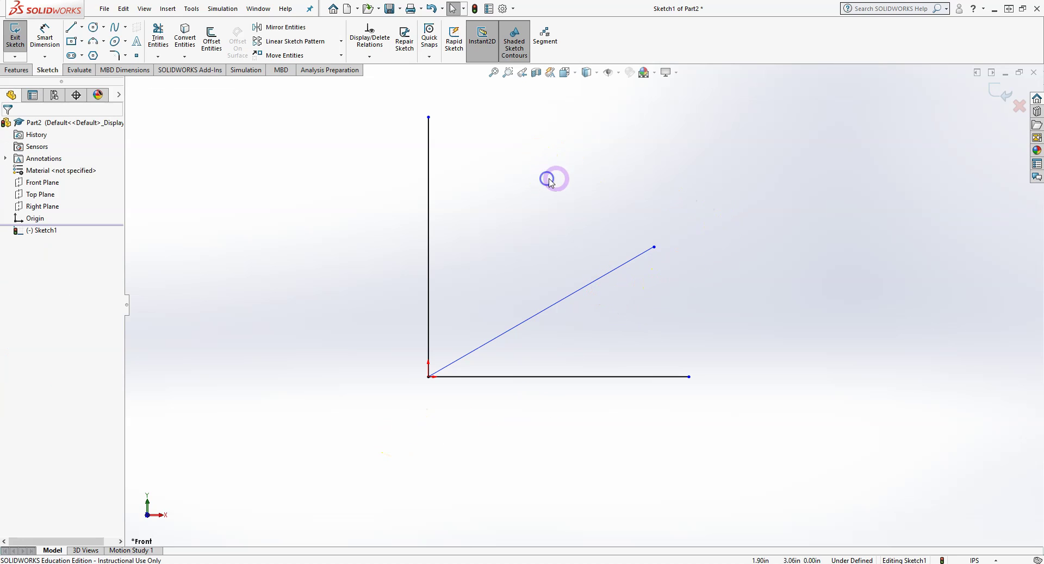
Convert the 30° angled line to construction geometry
mouse_move(609, 279)
mouse_down()
mouse_move(668, 241)
mouse_move(622, 270)
mouse_up()
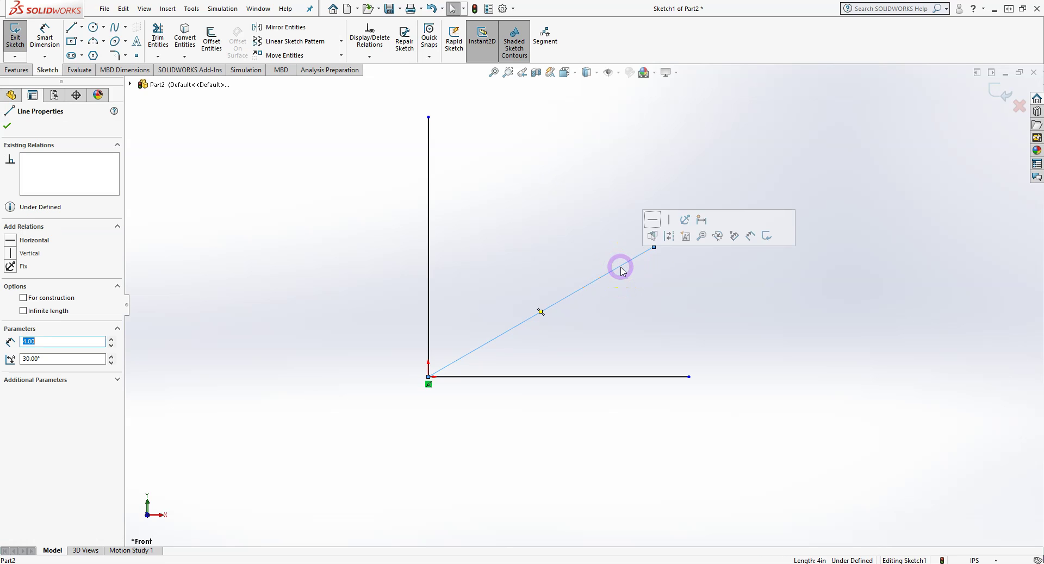
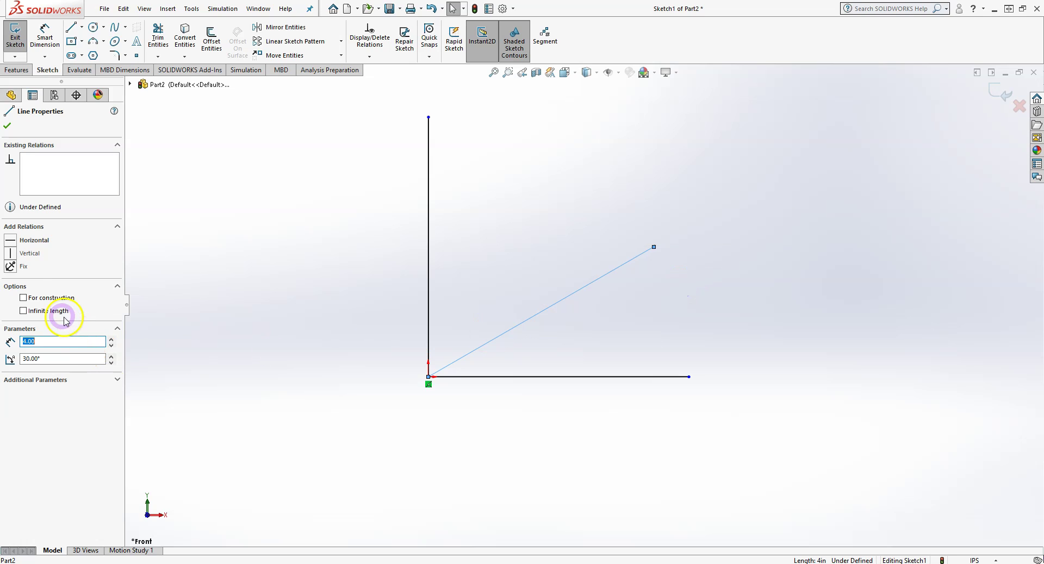
click(23, 299)
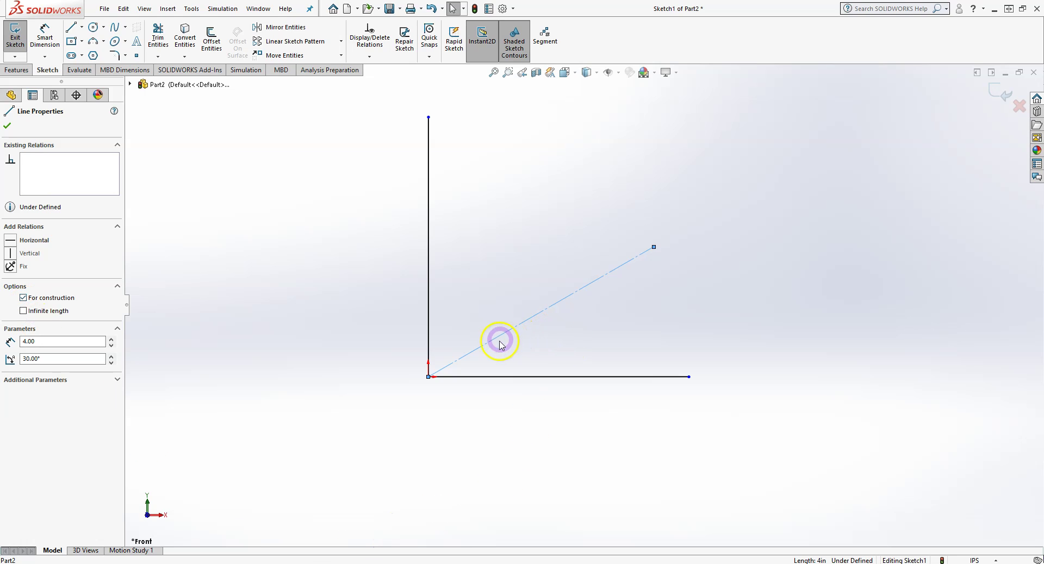
click(632, 311)
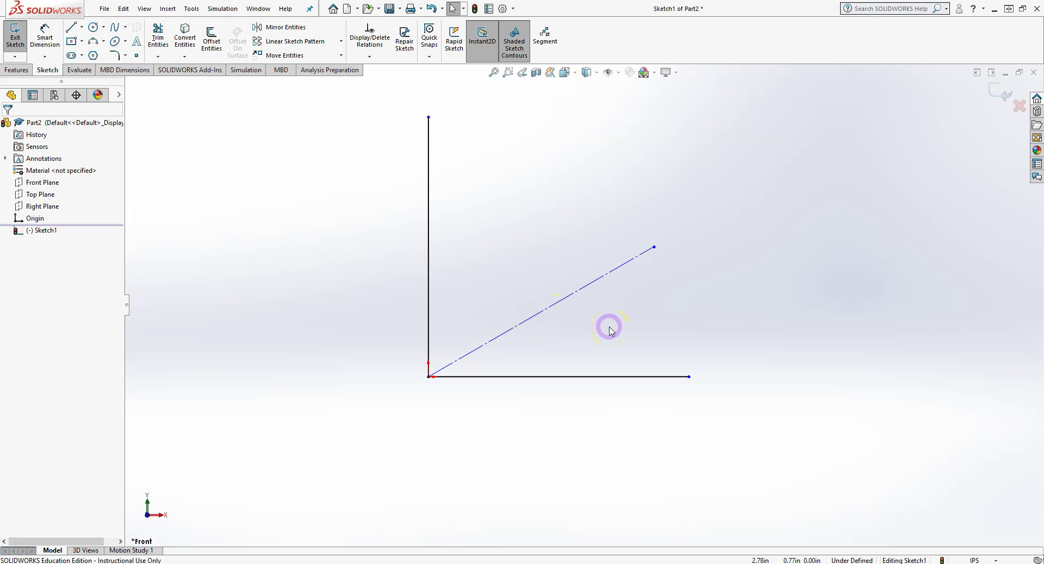
Try the infinite length option on the angled construction line and turn it back off
click(564, 302)
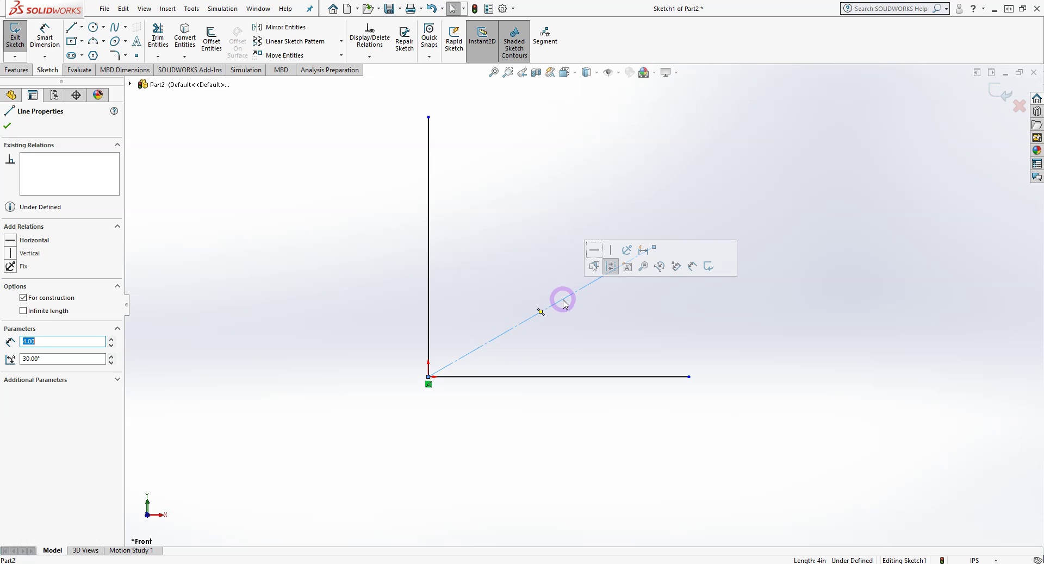
click(23, 312)
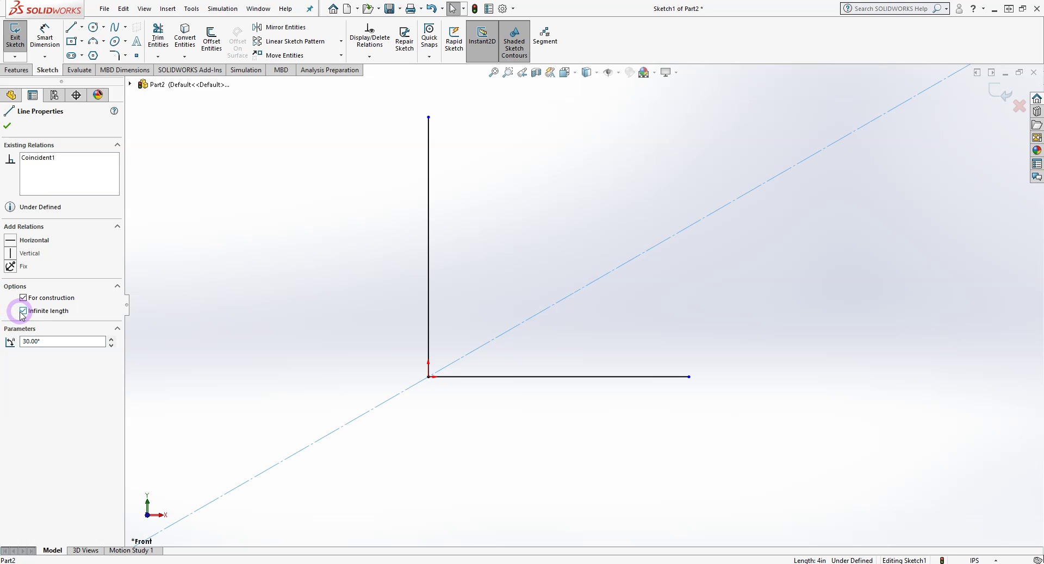
click(23, 312)
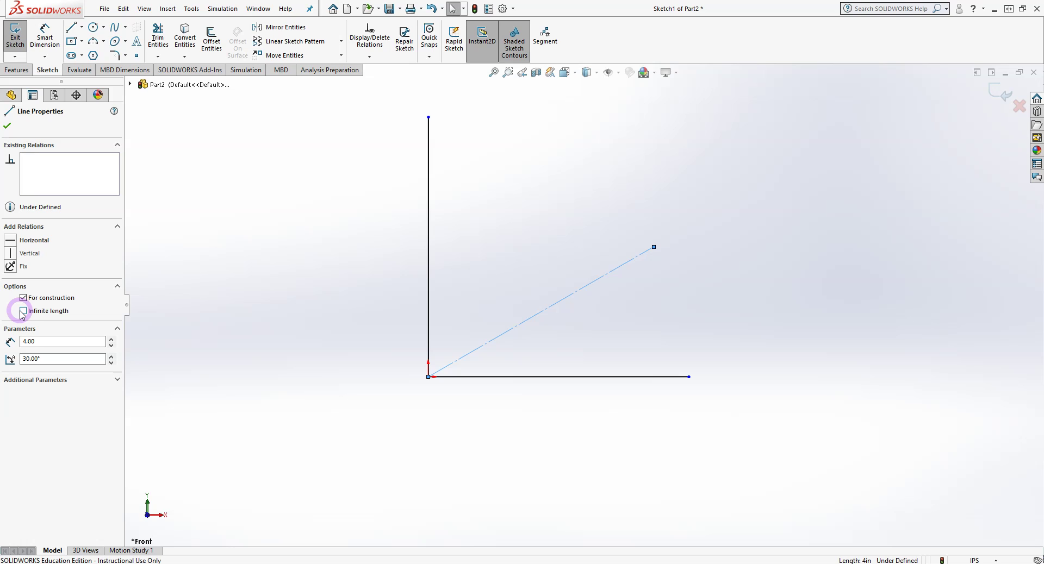
Add a Fix relation to the angled construction line and delete that relation again
click(12, 267)
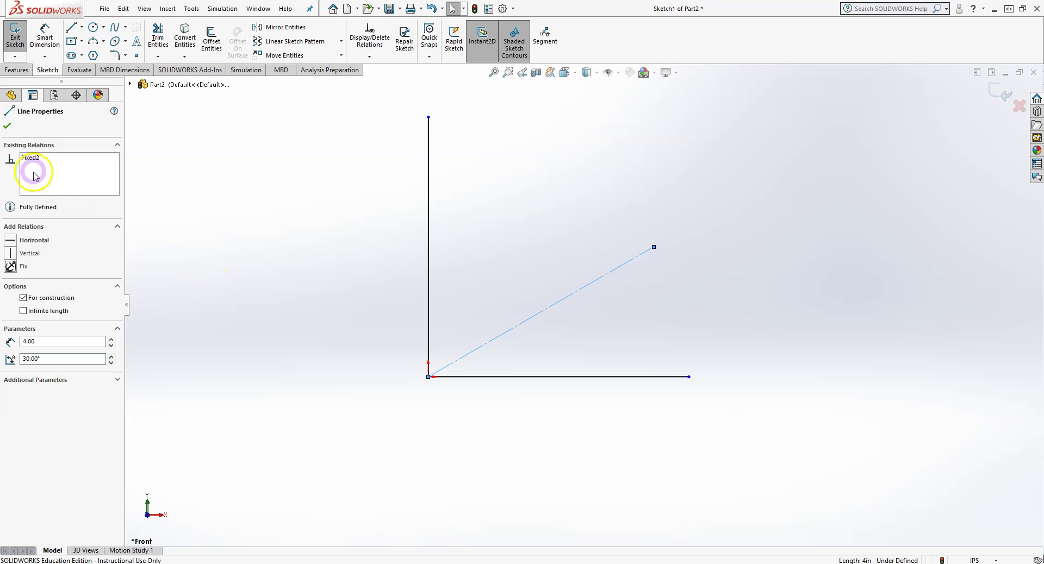
click(262, 196)
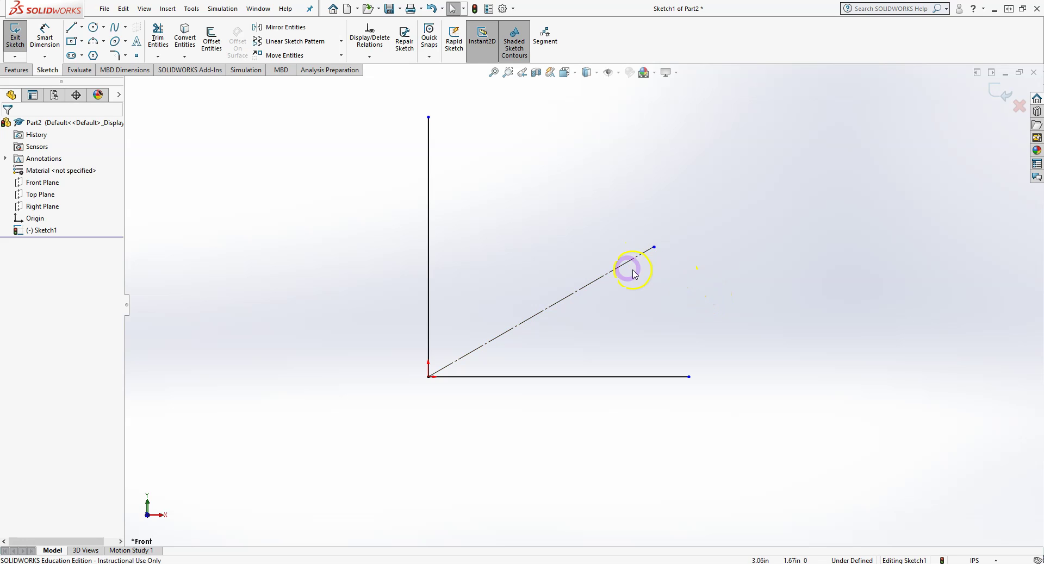
click(533, 311)
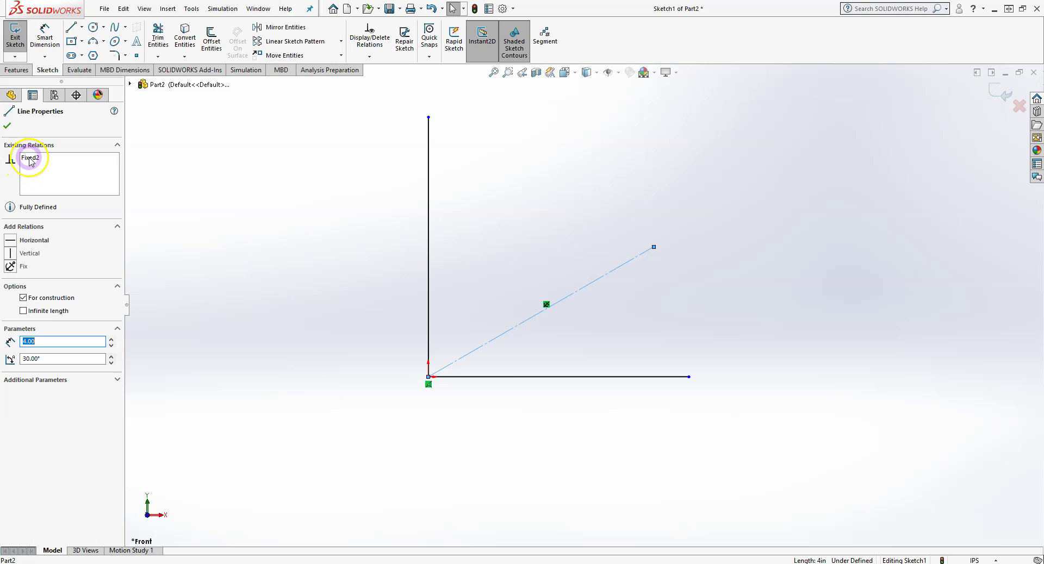
click(30, 158)
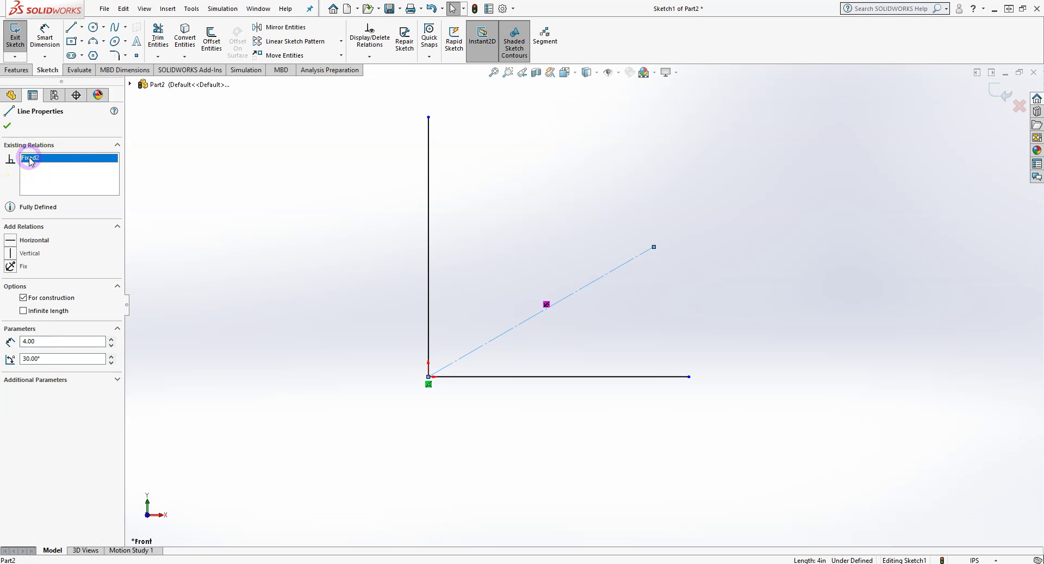
right_click(29, 160)
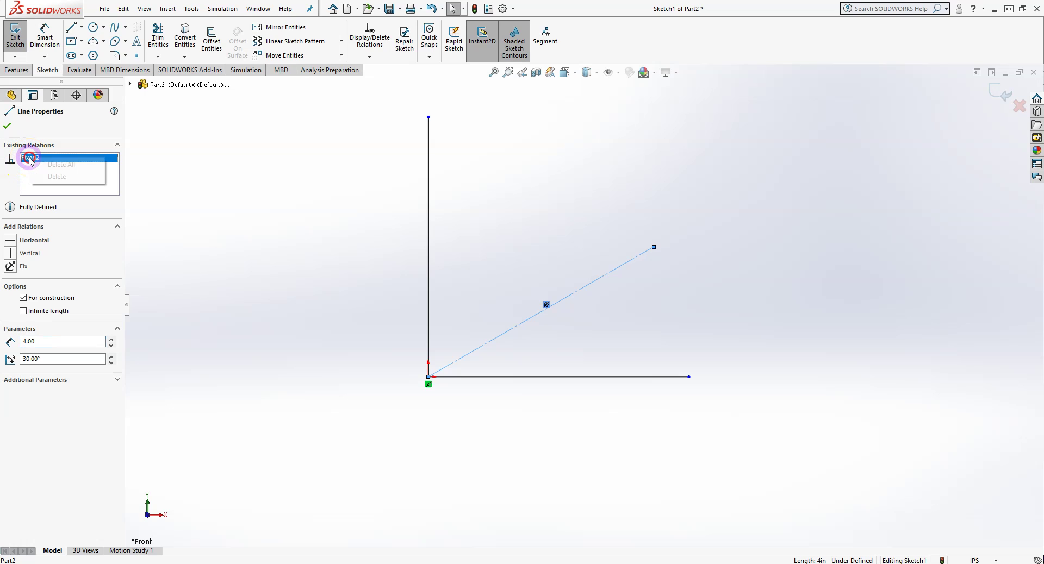
click(65, 165)
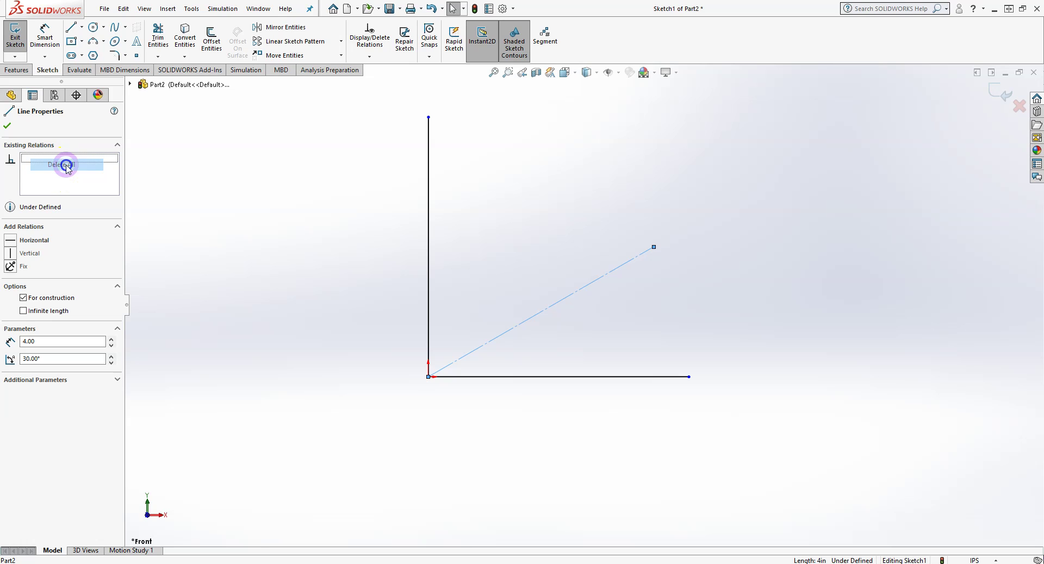
click(293, 209)
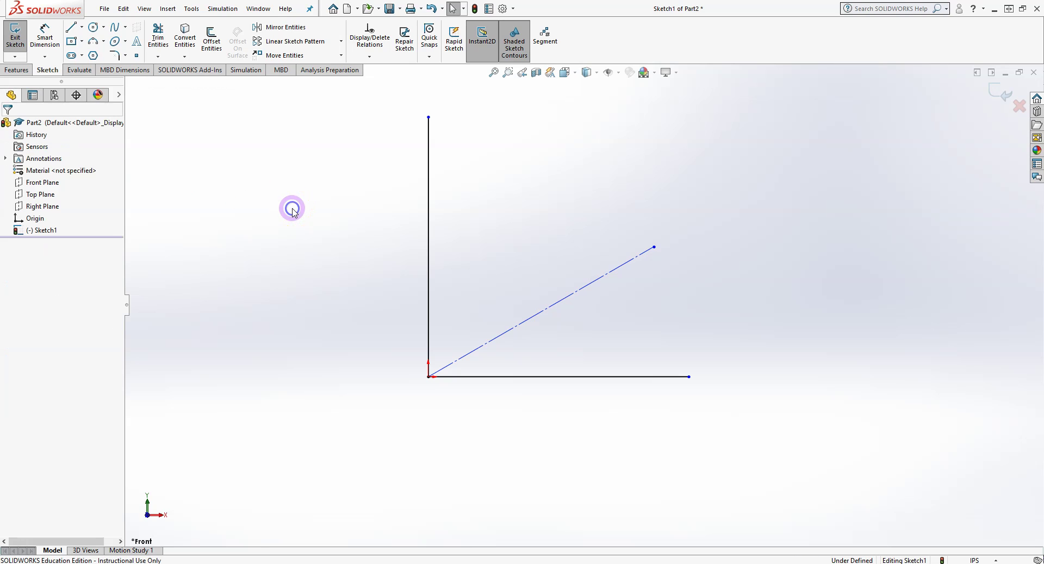
Delete the angled construction line together with the vertical and horizontal lines to empty the sketch
click(577, 298)
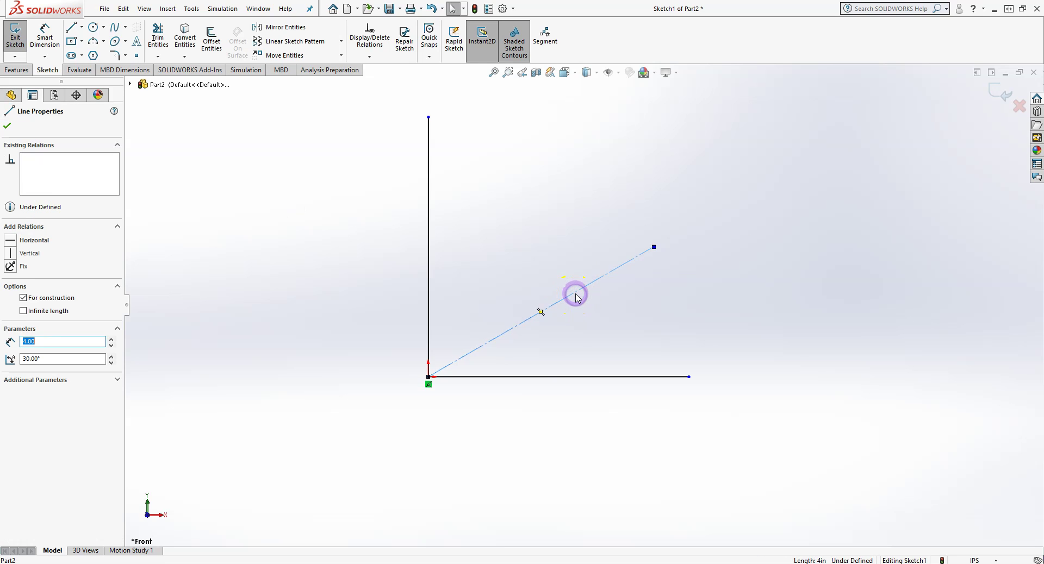
key(Delete)
drag(787, 105, 368, 460)
key(Delete)
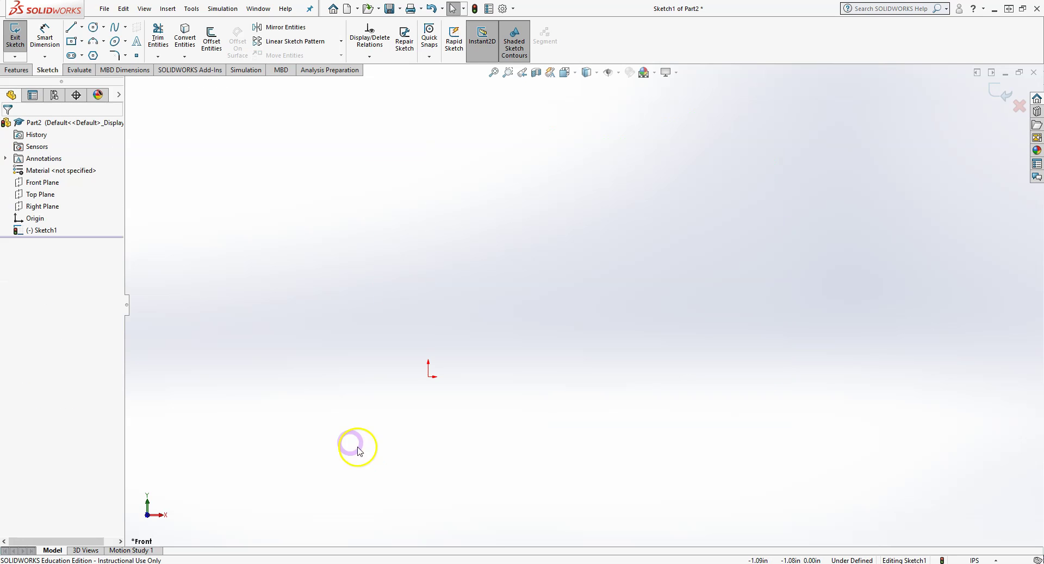
Examine the line options offered by the Centerline and Midpoint Line tools
click(81, 27)
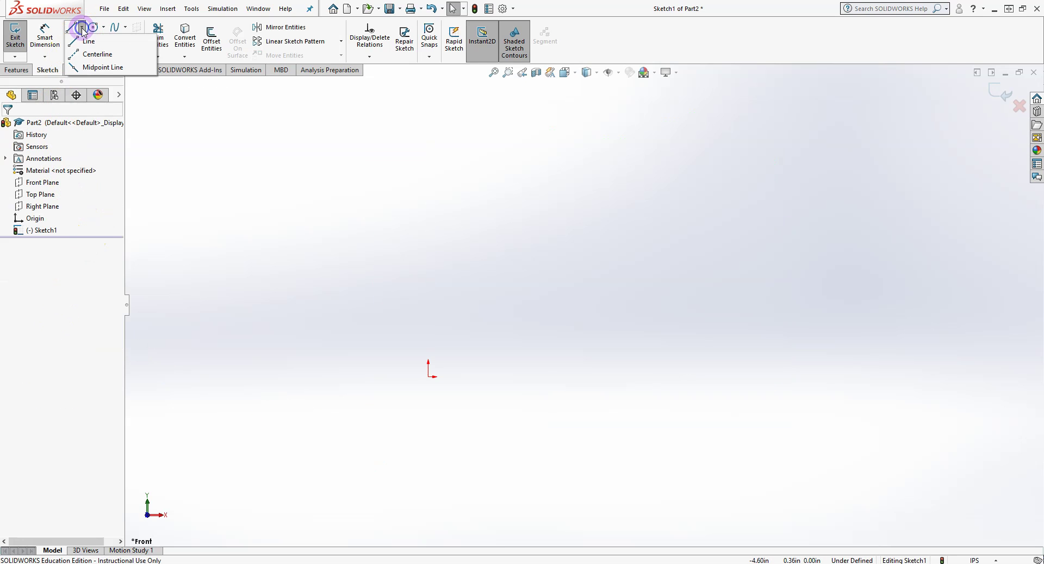
click(96, 56)
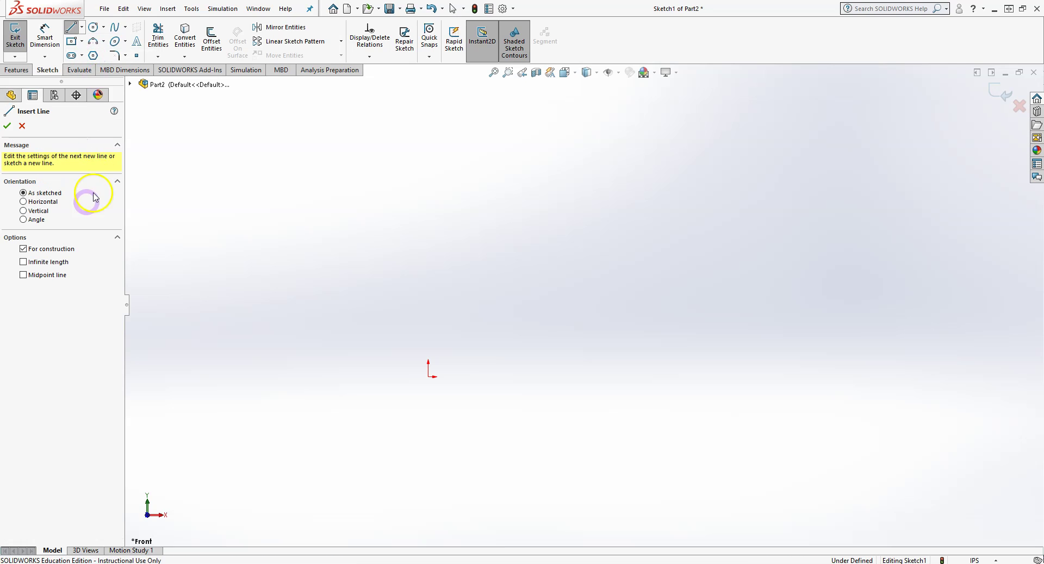
click(82, 26)
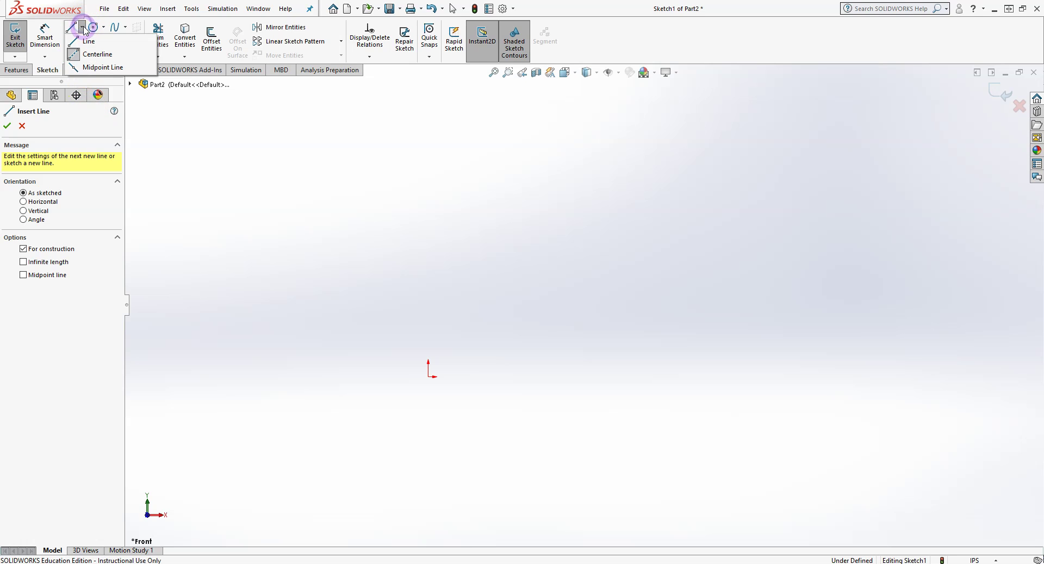
click(98, 69)
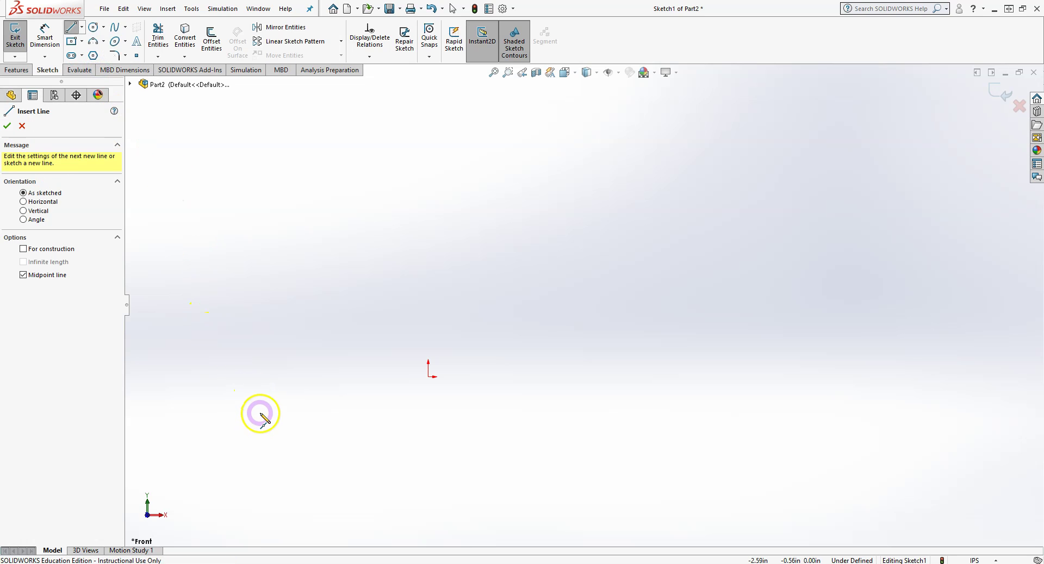
click(7, 125)
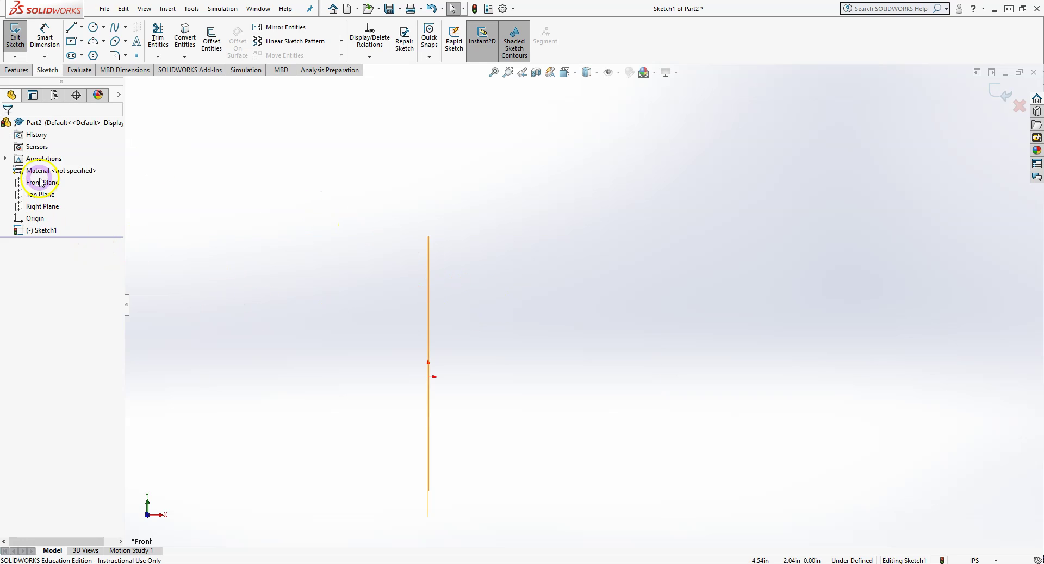
click(441, 375)
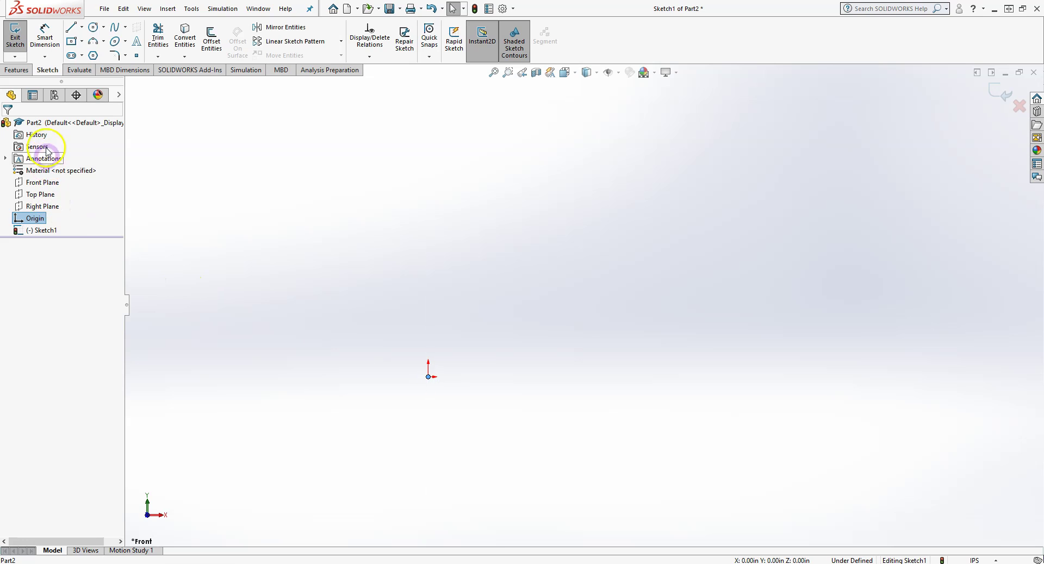
click(40, 182)
click(78, 33)
click(81, 26)
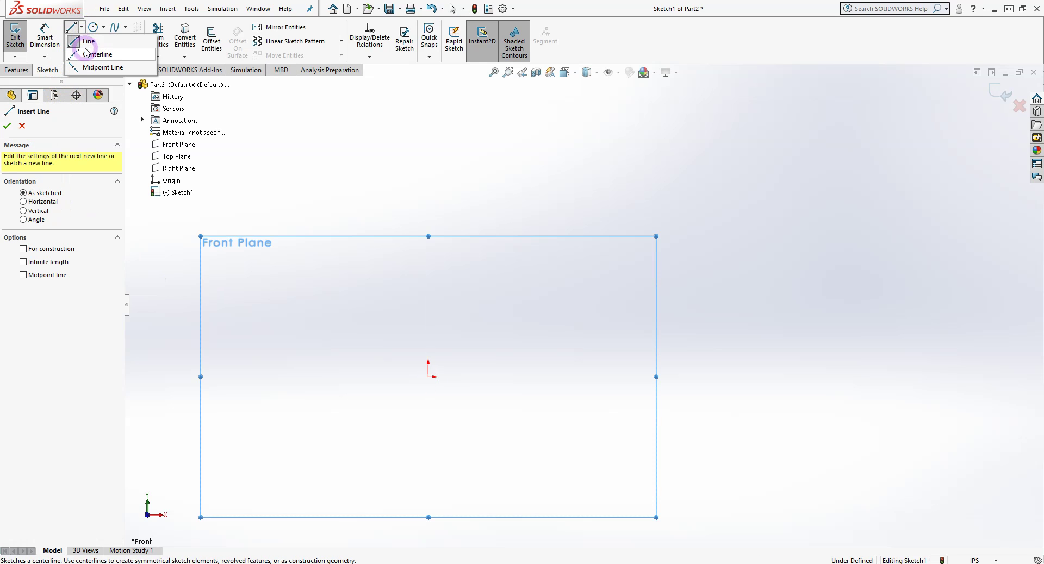
click(95, 67)
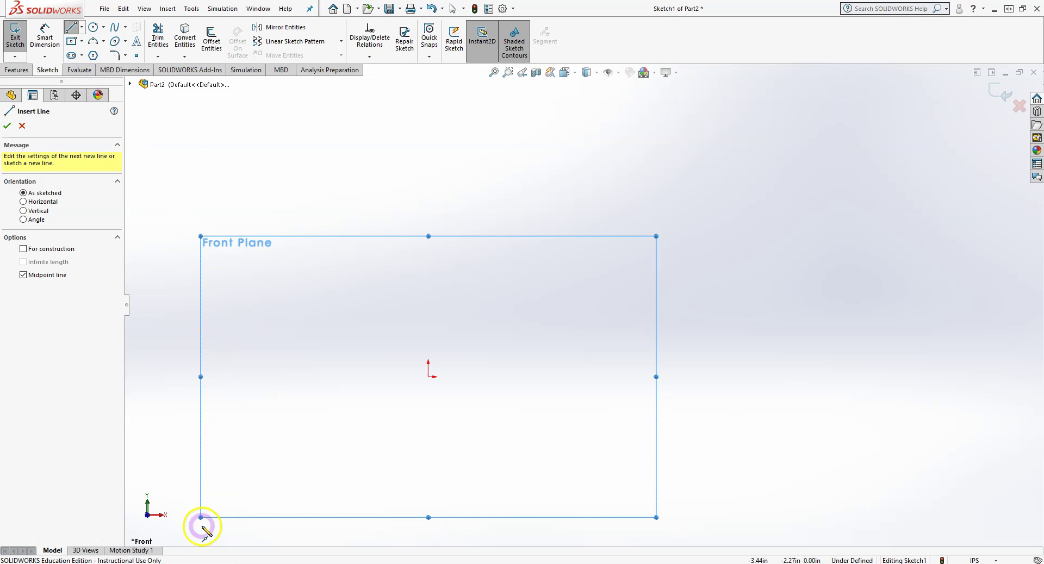
click(237, 220)
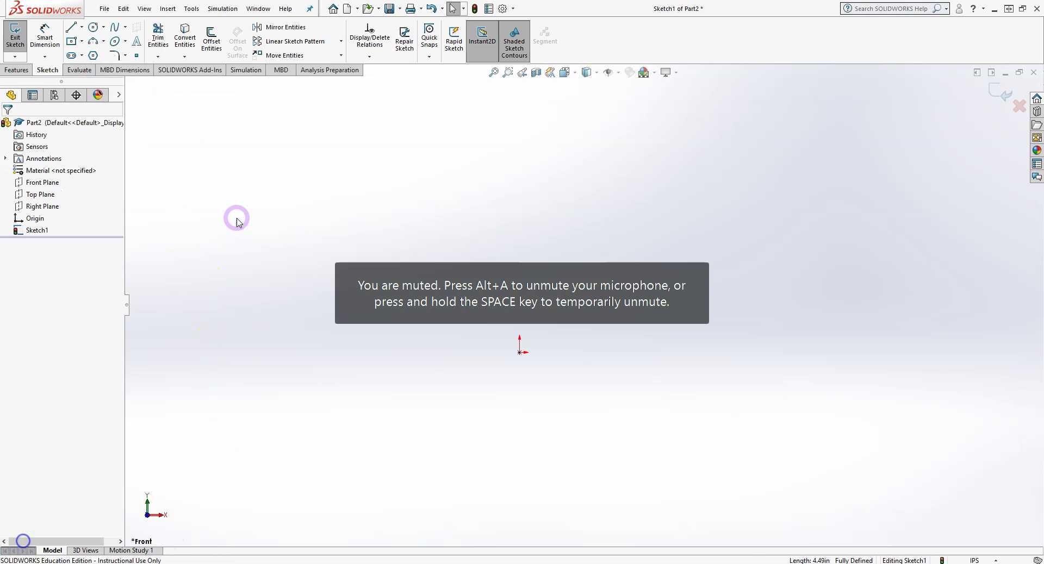
click(249, 228)
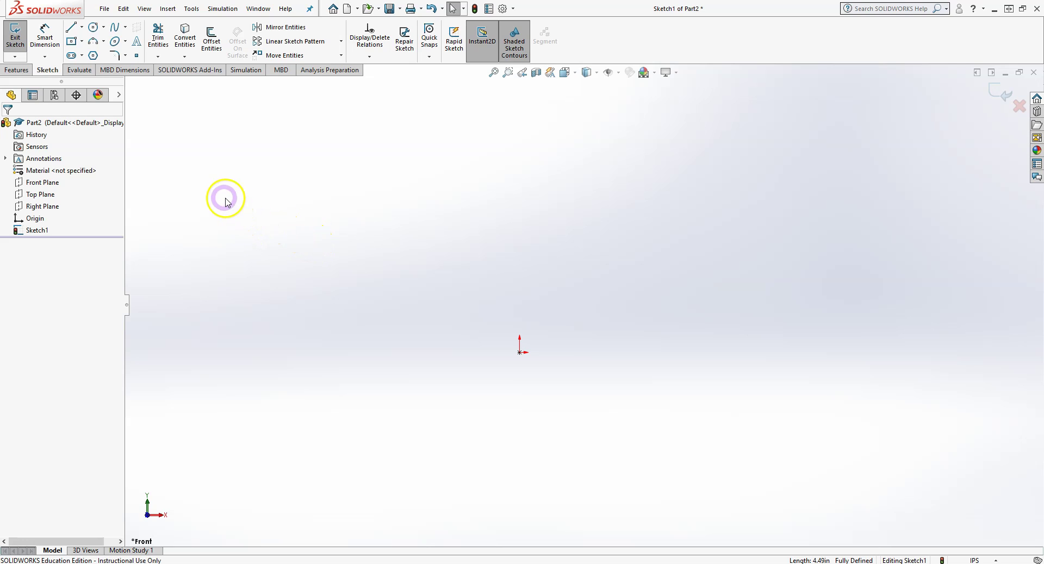
Sketch a horizontal midpoint line centred on the origin, extending about 3.13 in to each side
click(82, 27)
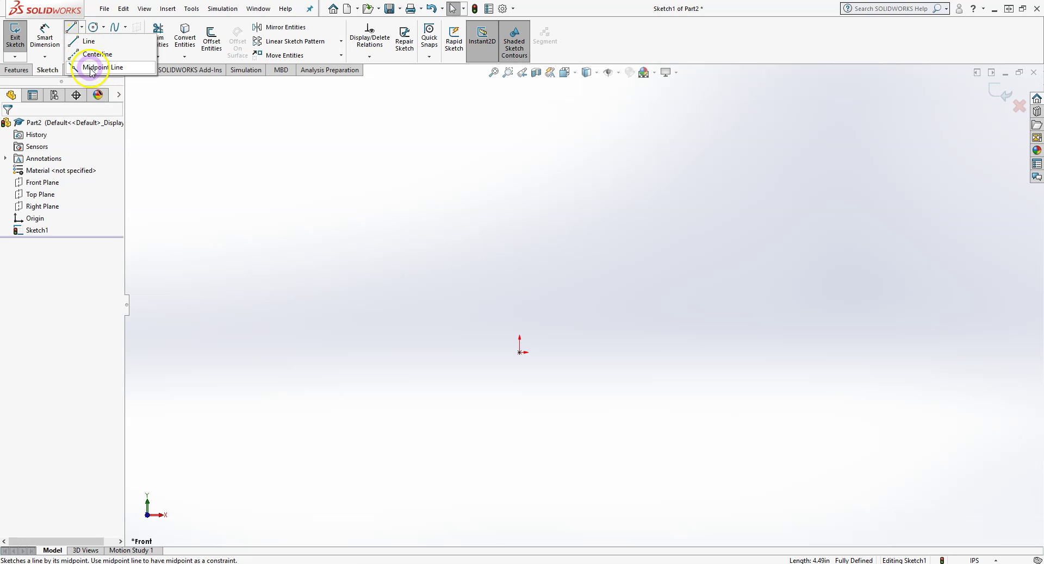
click(109, 67)
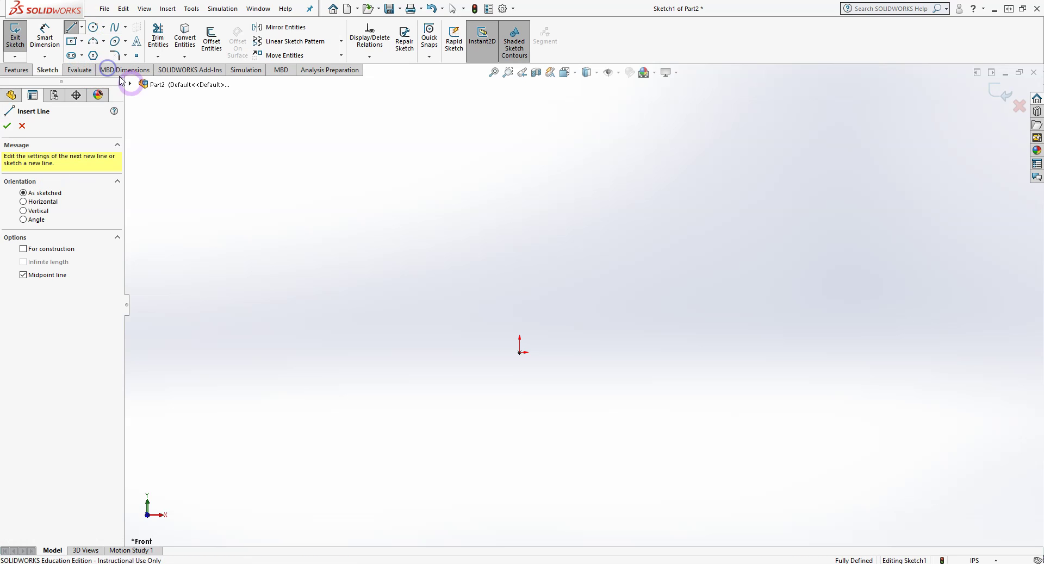
click(520, 352)
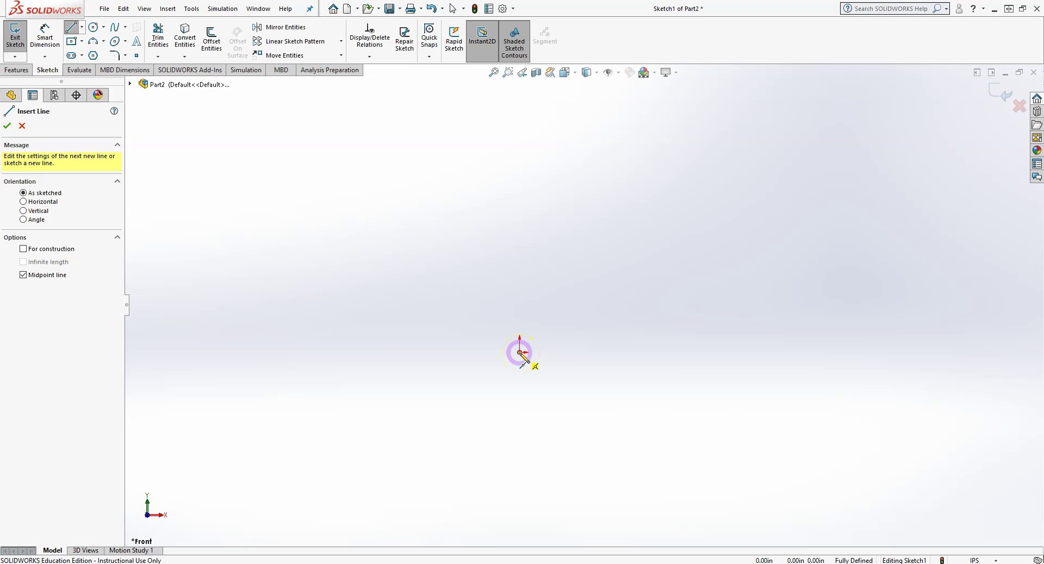
click(520, 352)
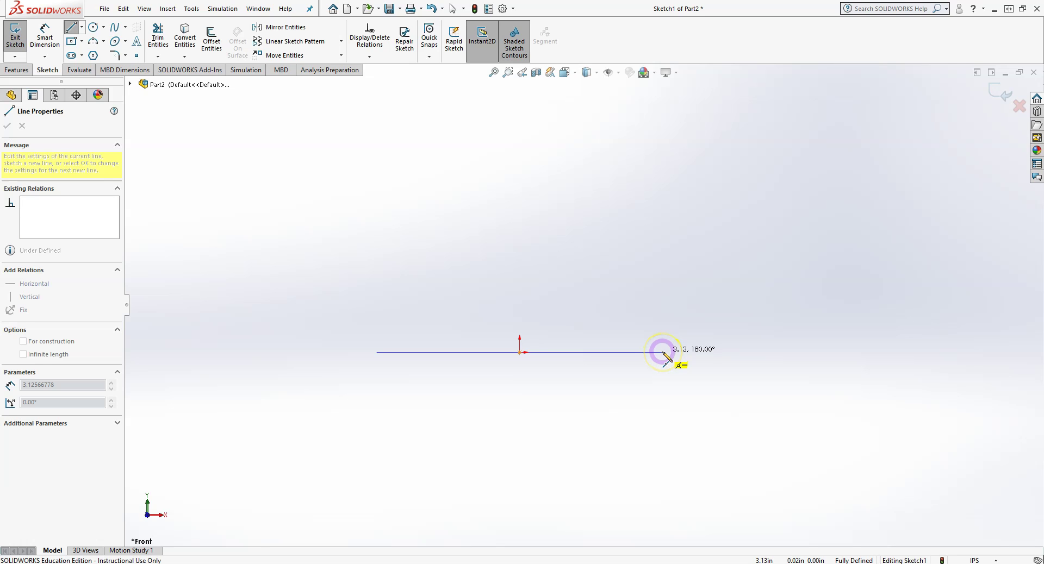
click(663, 353)
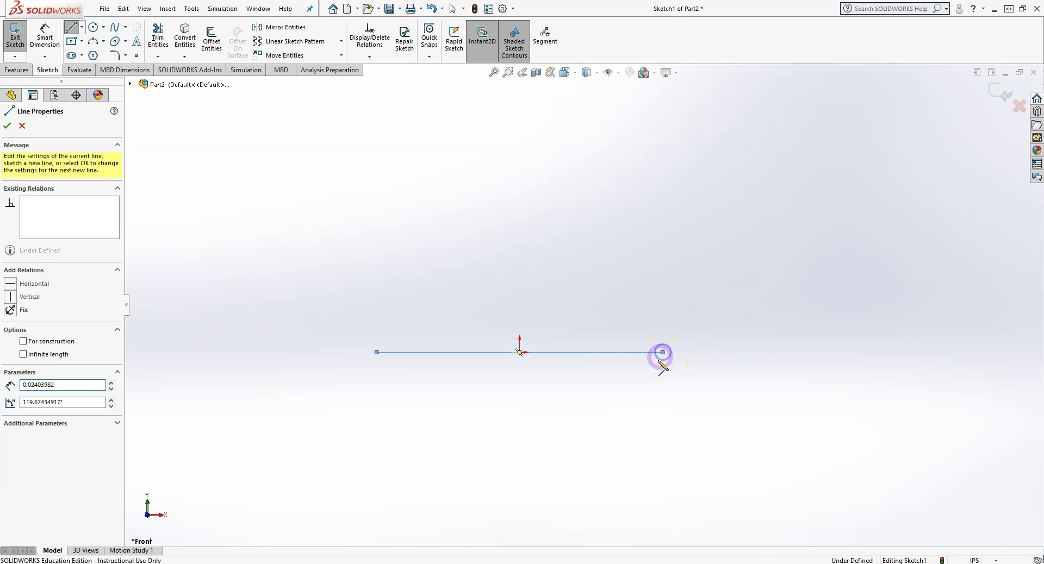
key(Escape)
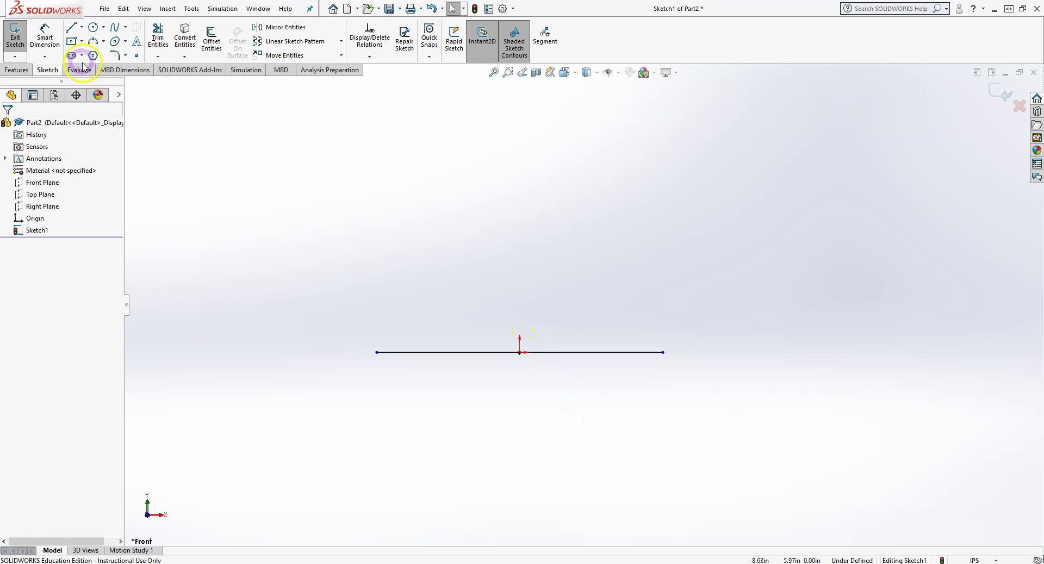
Sketch a vertical midpoint line centred on the origin, extending about 3.07 in above and below it
click(81, 26)
click(87, 67)
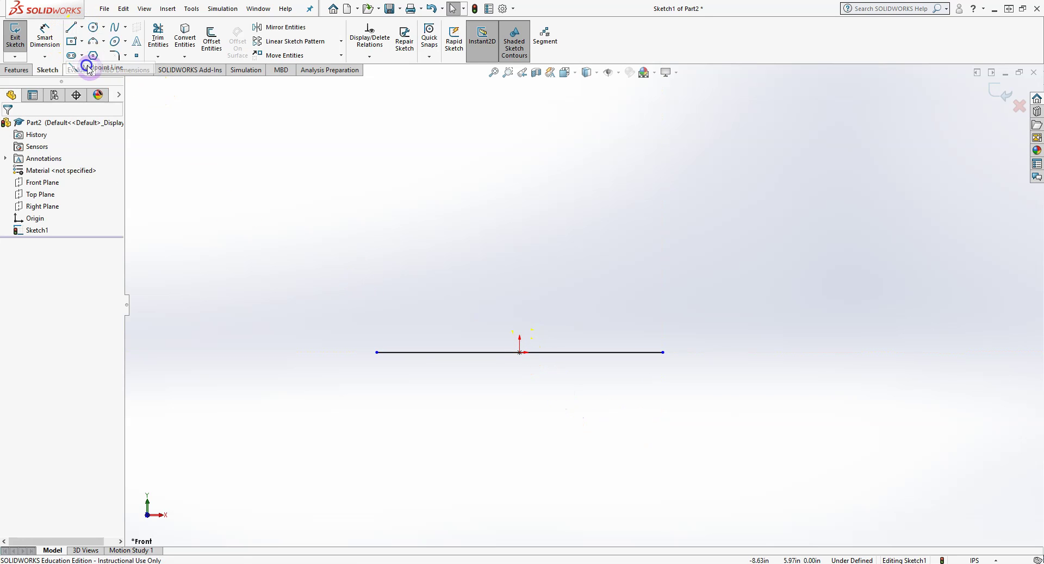
click(520, 352)
drag(520, 352, 522, 217)
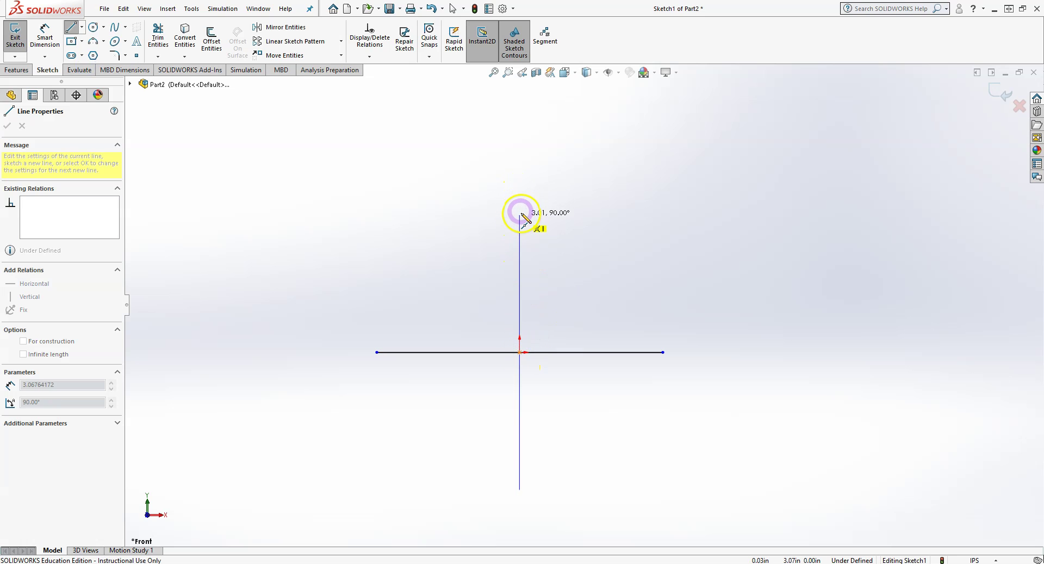
click(520, 213)
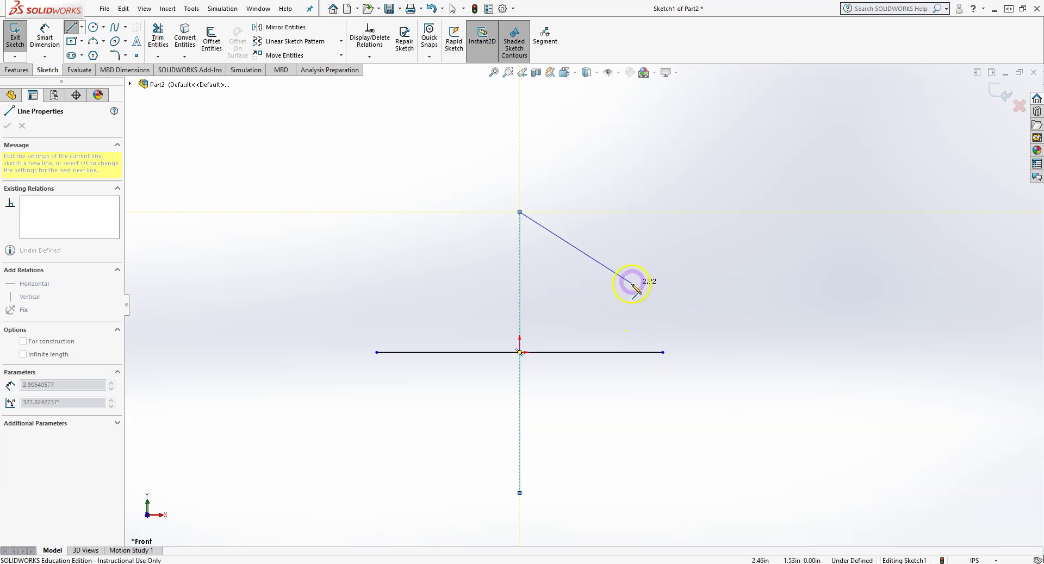
key(Escape)
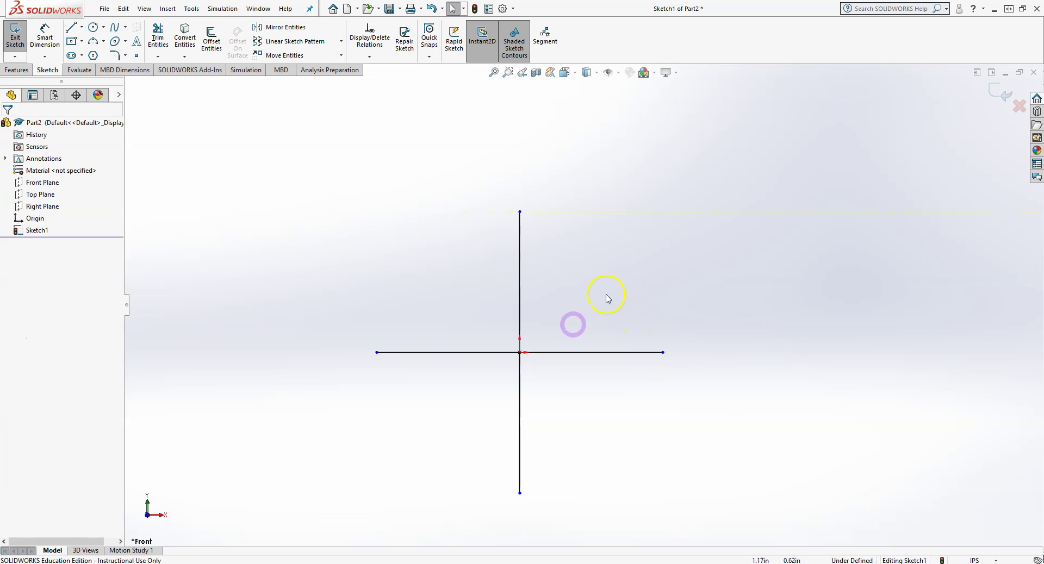
Sketch a diagonal midpoint line centred on the origin, rising between the horizontal and vertical lines
click(83, 31)
click(94, 64)
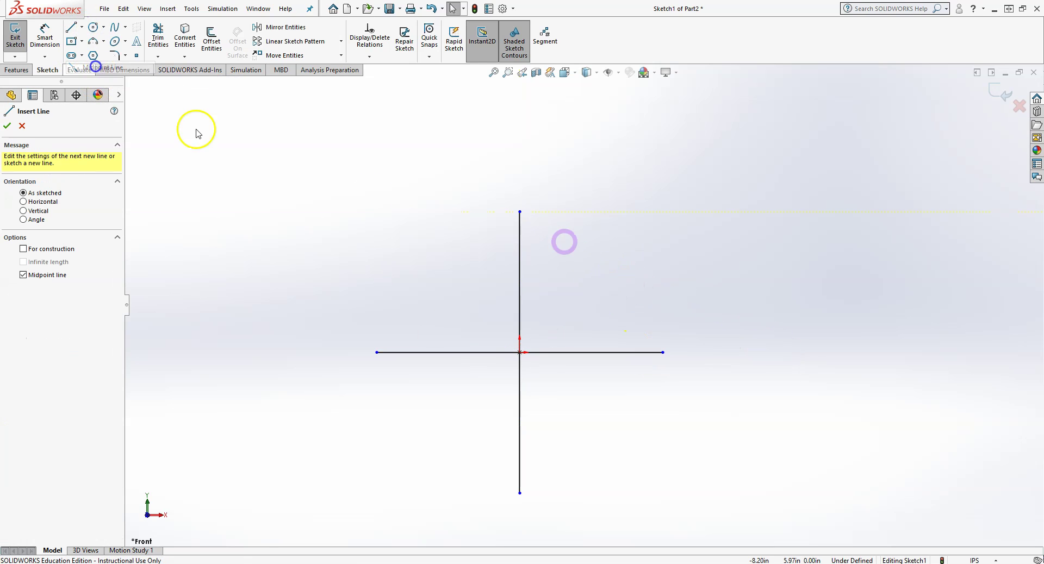
click(520, 352)
click(630, 255)
key(Escape)
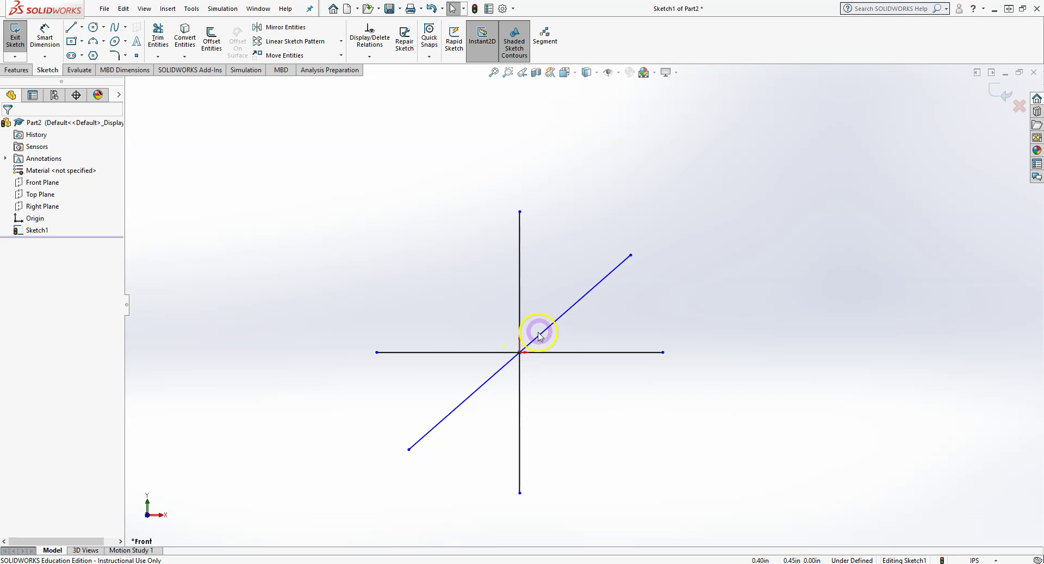
click(623, 339)
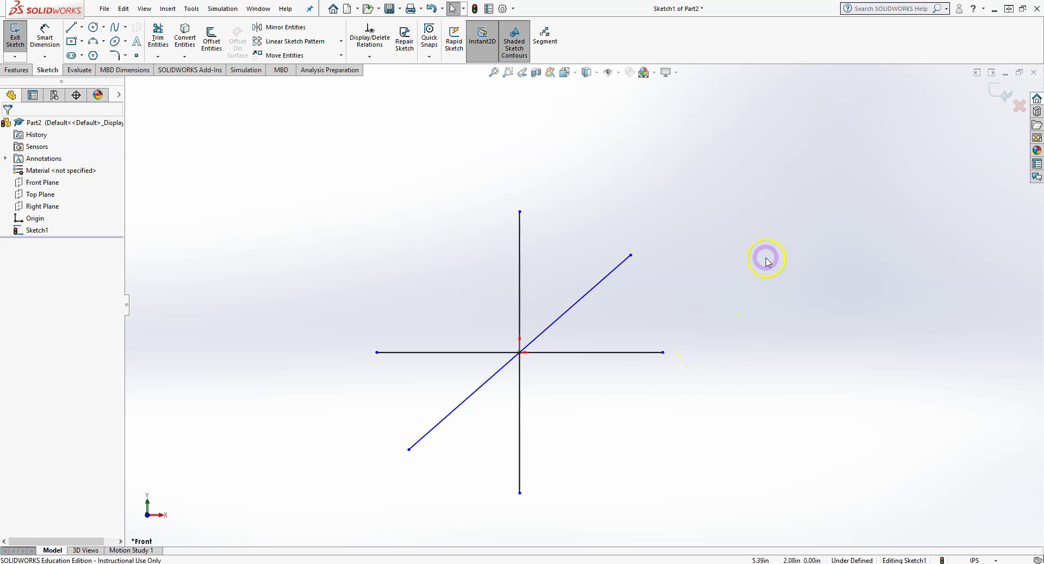
Delete all three midpoint lines through the origin to empty the sketch
mouse_move(745, 207)
mouse_down()
mouse_move(641, 310)
mouse_move(319, 516)
mouse_up()
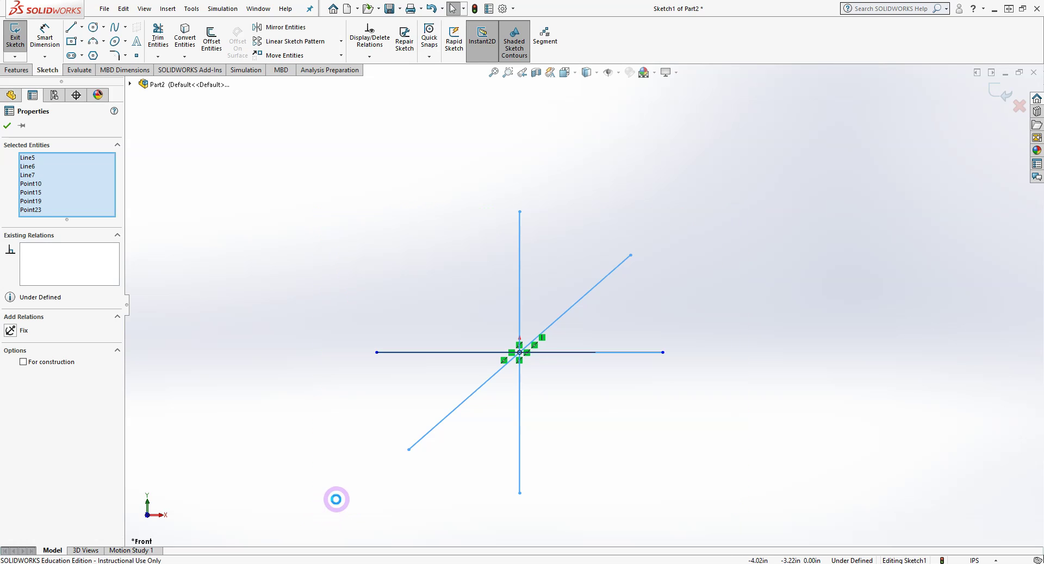
key(Delete)
click(488, 381)
key(Delete)
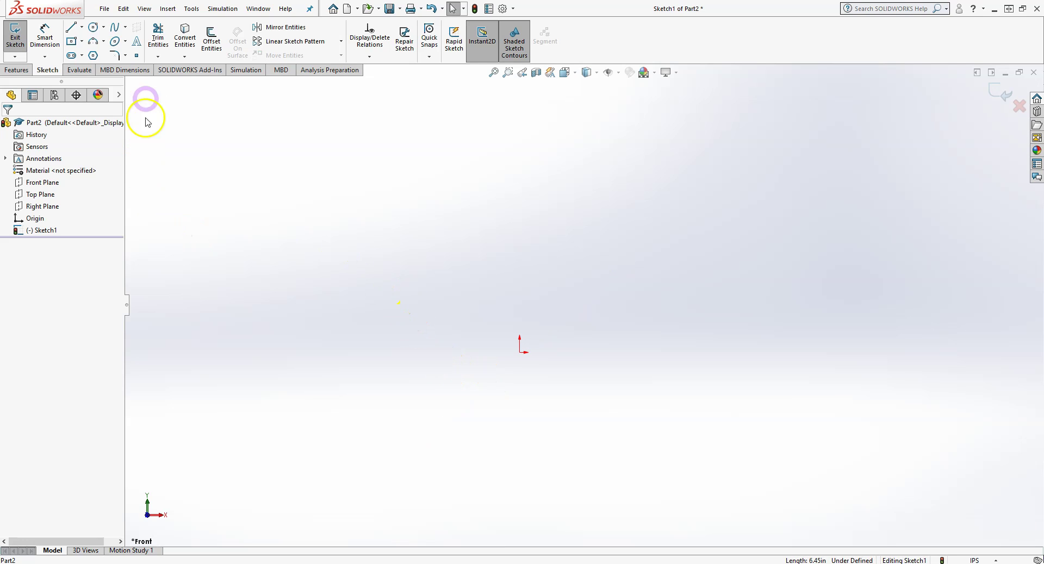
Sketch a corner rectangle about 8.6 by 4.73 in, starting at the origin and extending up and to the right
click(82, 42)
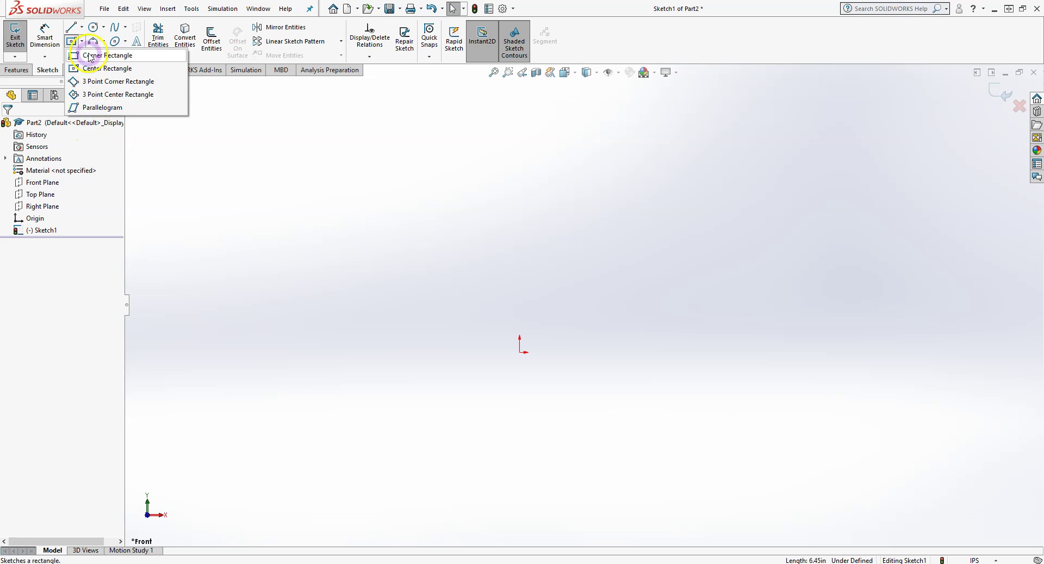
click(148, 56)
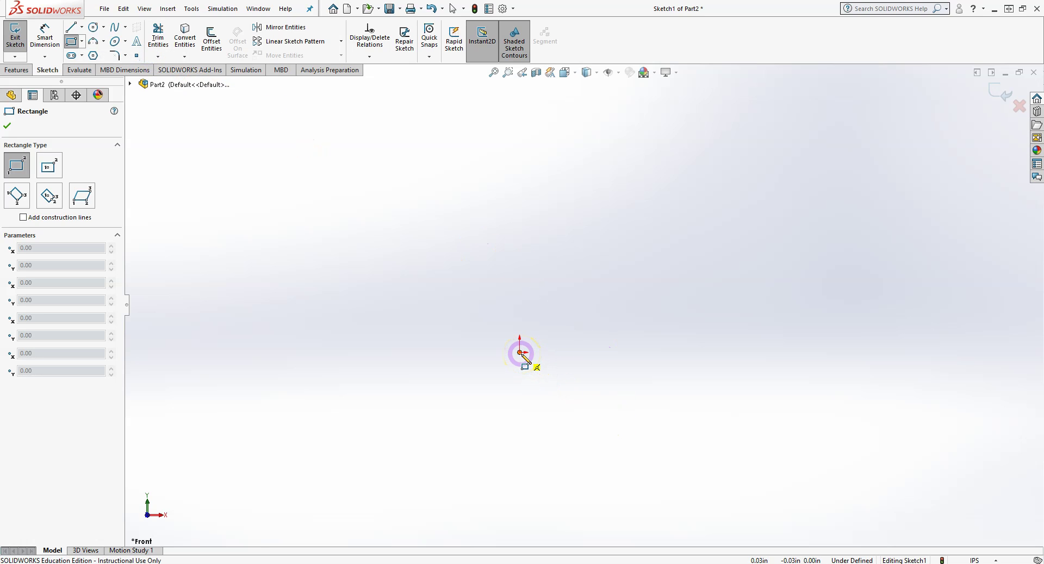
mouse_move(521, 353)
mouse_down()
mouse_move(909, 112)
mouse_move(913, 136)
mouse_up()
right_click(914, 137)
click(923, 145)
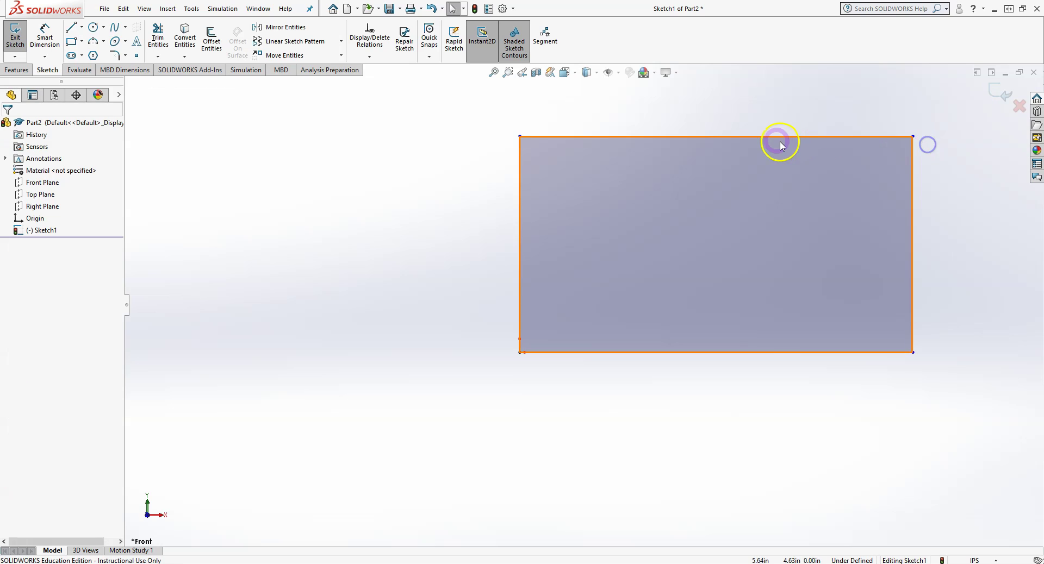
Set the length of the rectangle's top edge to 7 in and of its right edge to 4 in
click(776, 137)
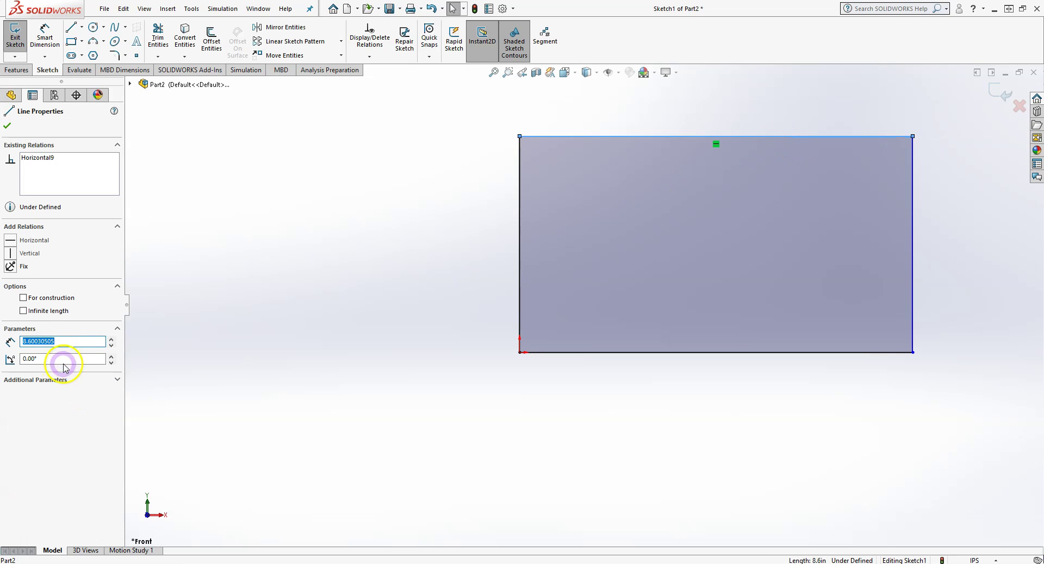
click(72, 344)
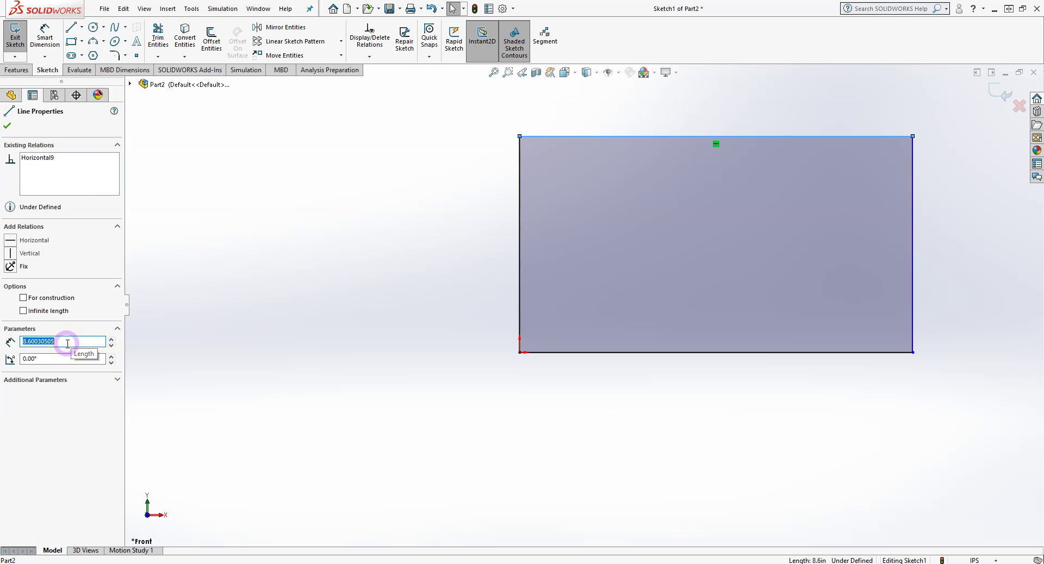
key(Return)
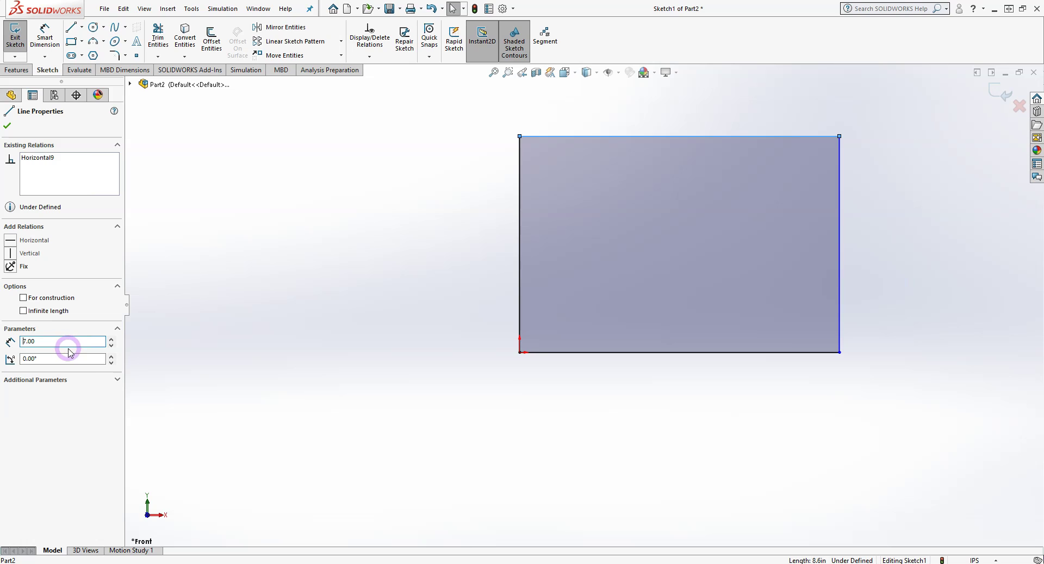
click(840, 235)
click(136, 369)
text(4)
key(Return)
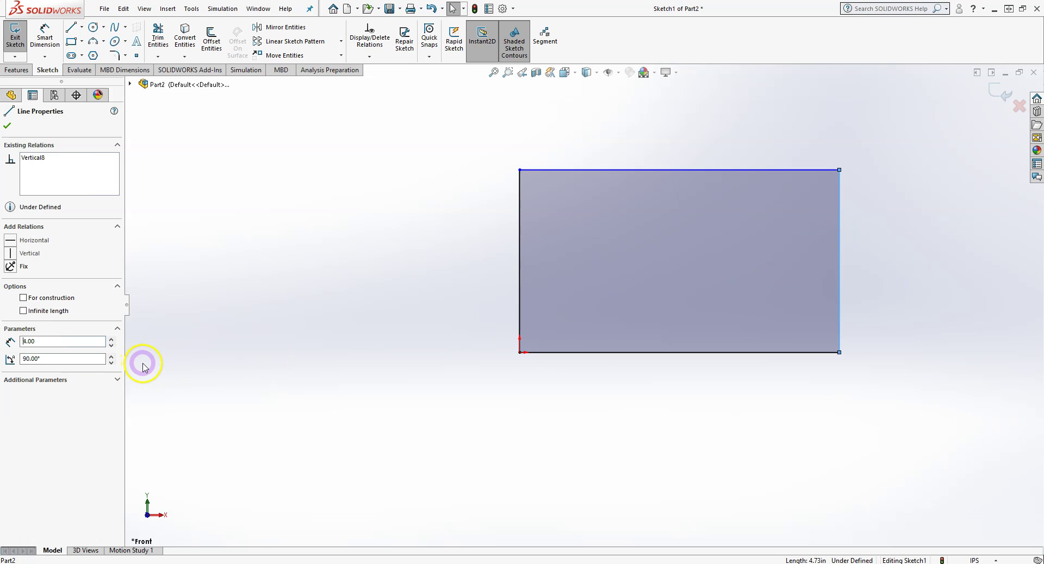
Convert the rectangle's top edge to construction geometry and change it back to a regular line
click(23, 298)
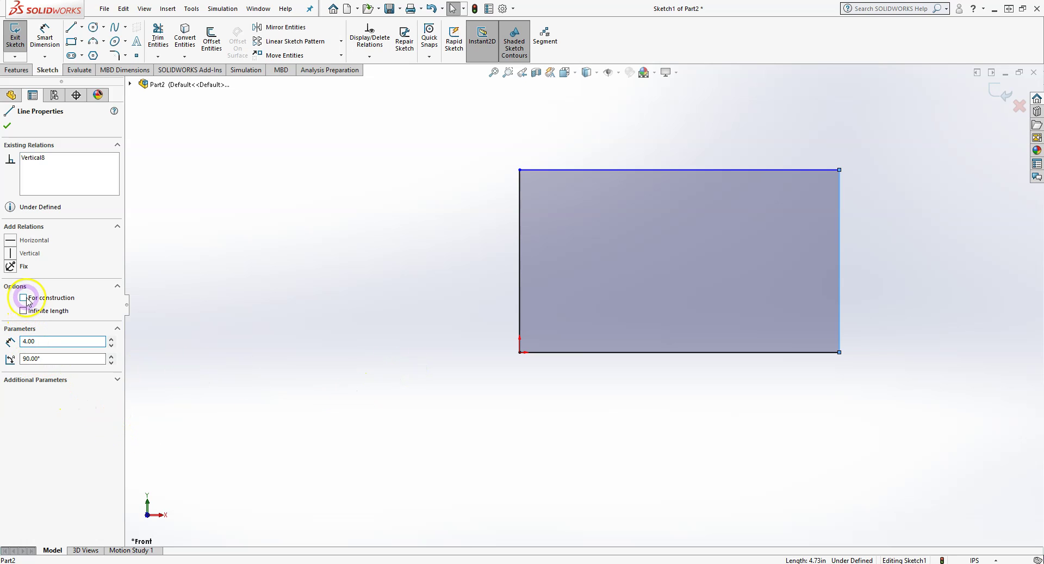
mouse_move(910, 132)
mouse_down()
mouse_move(897, 162)
mouse_move(605, 344)
mouse_move(657, 219)
mouse_move(804, 191)
mouse_move(854, 149)
mouse_up()
click(410, 257)
click(674, 170)
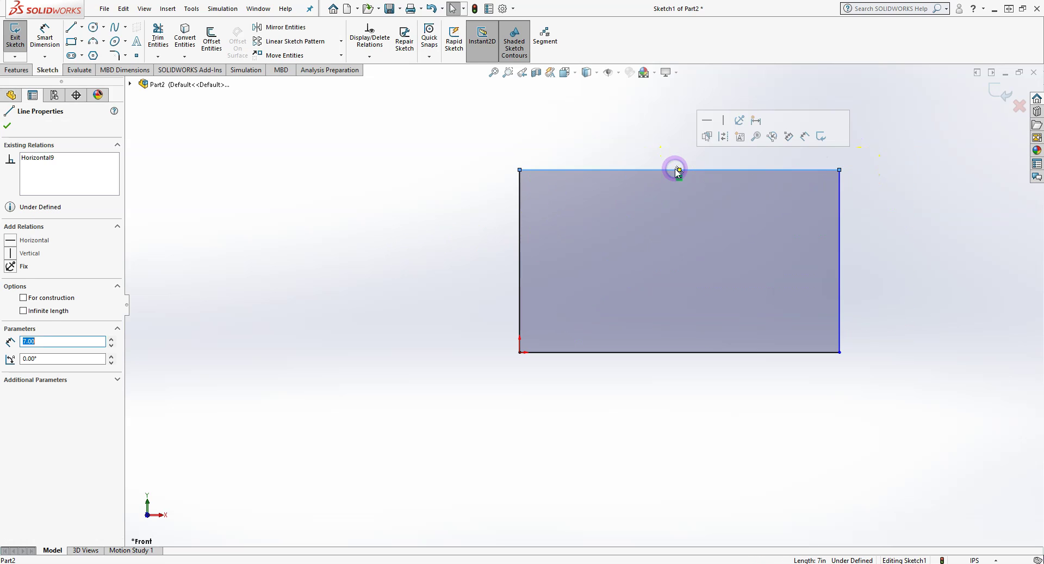
click(48, 300)
click(446, 287)
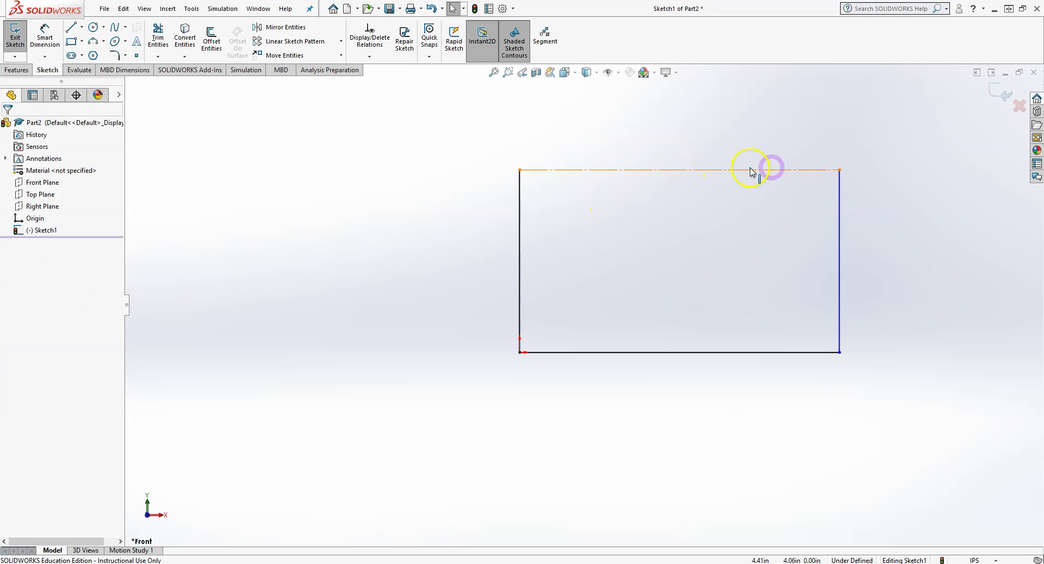
click(663, 174)
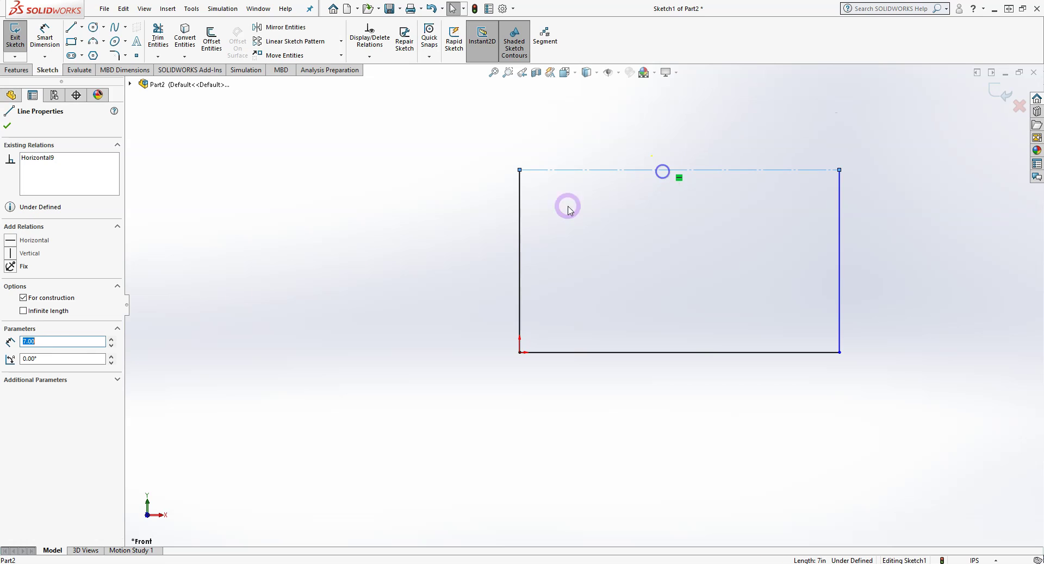
click(23, 297)
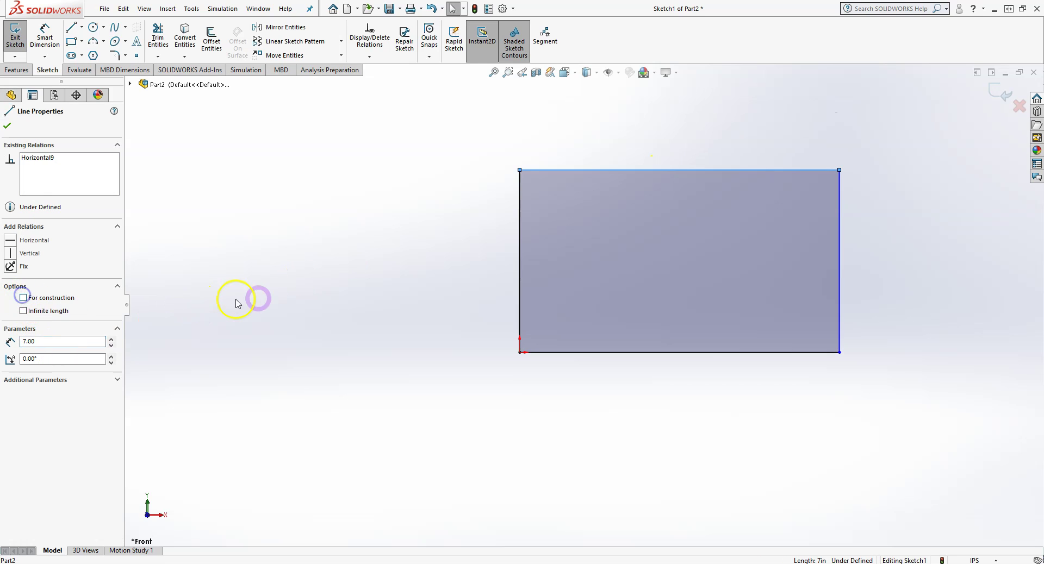
click(298, 309)
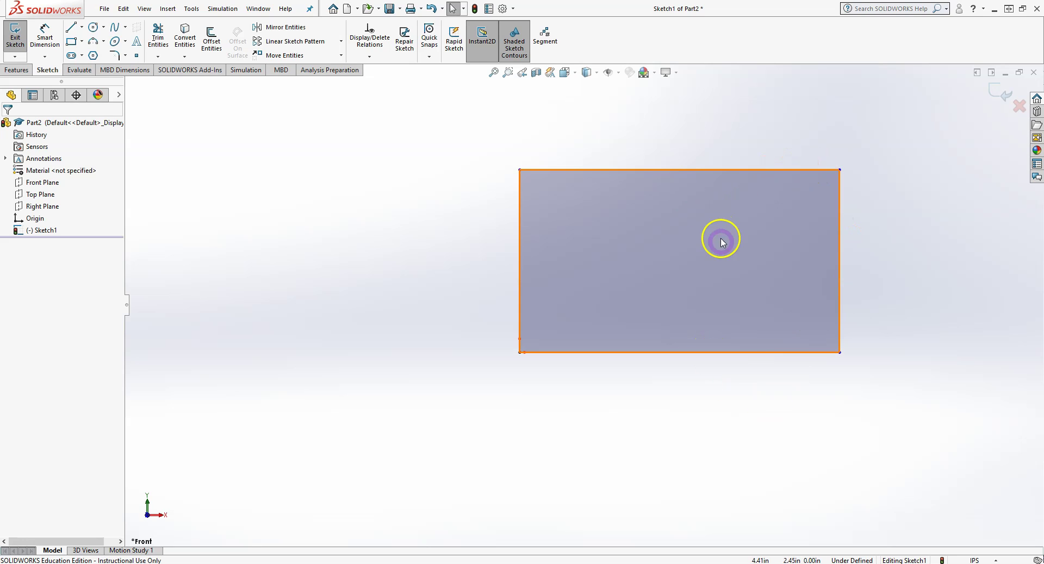
Examine the relations and definition status of the rectangle's bottom, left and top edges
click(684, 354)
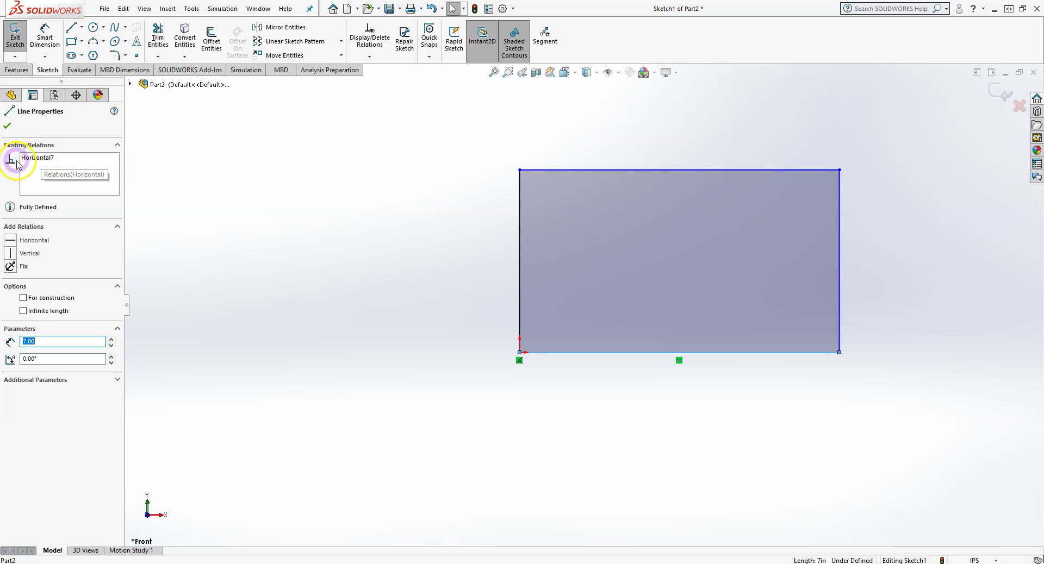
click(519, 238)
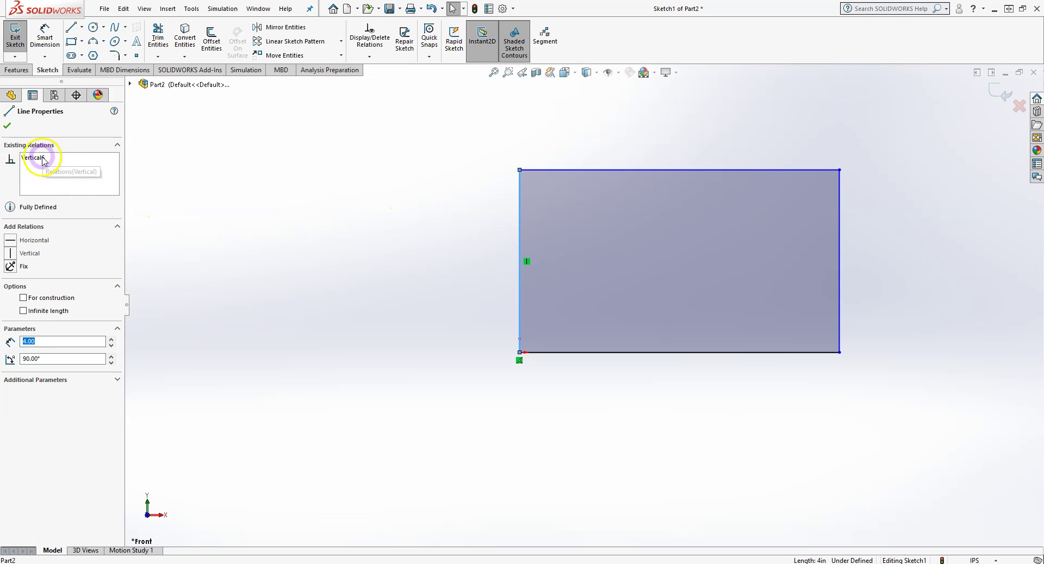
click(662, 171)
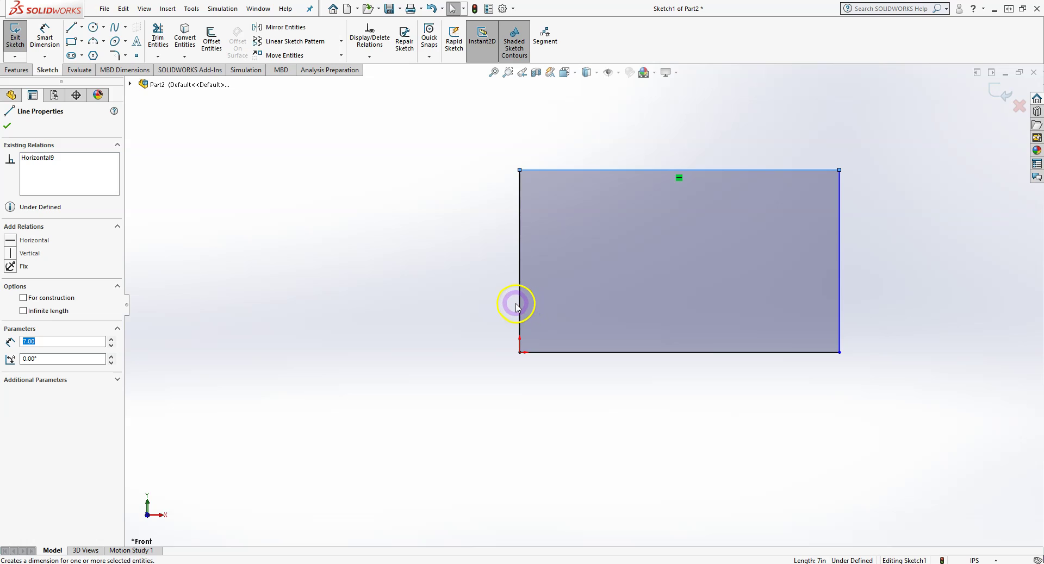
click(518, 333)
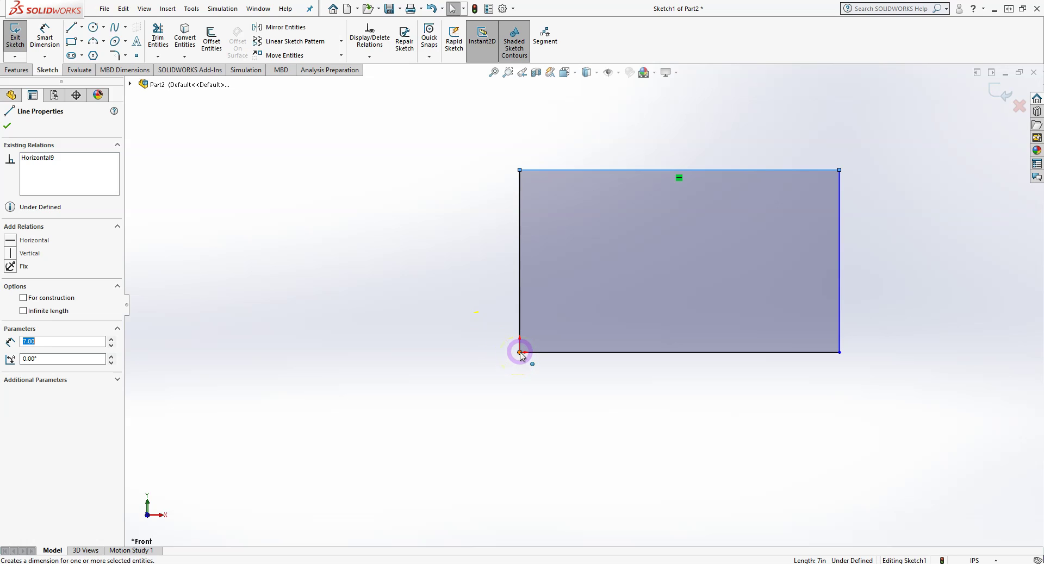
click(567, 353)
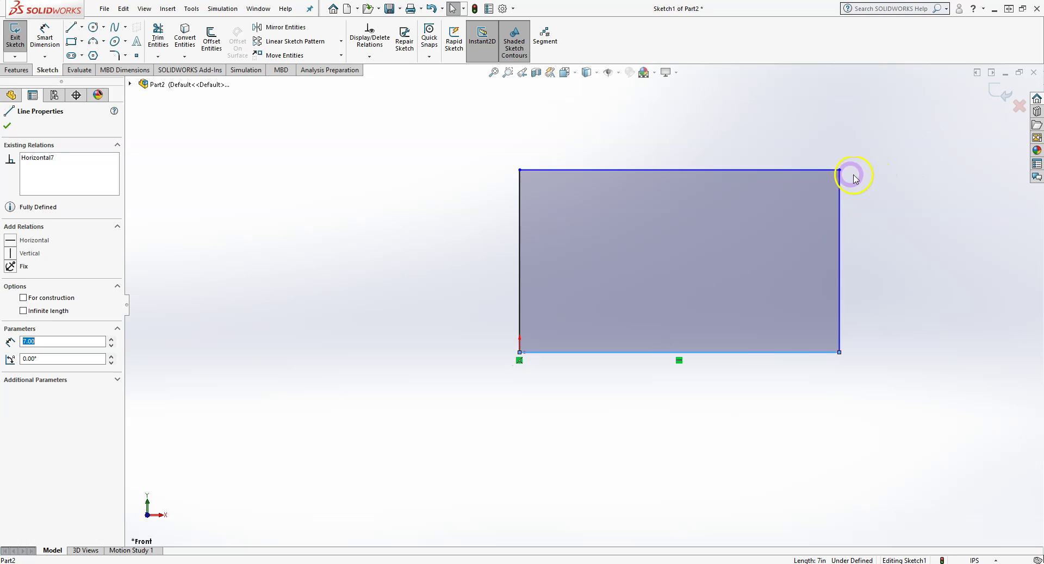
click(821, 170)
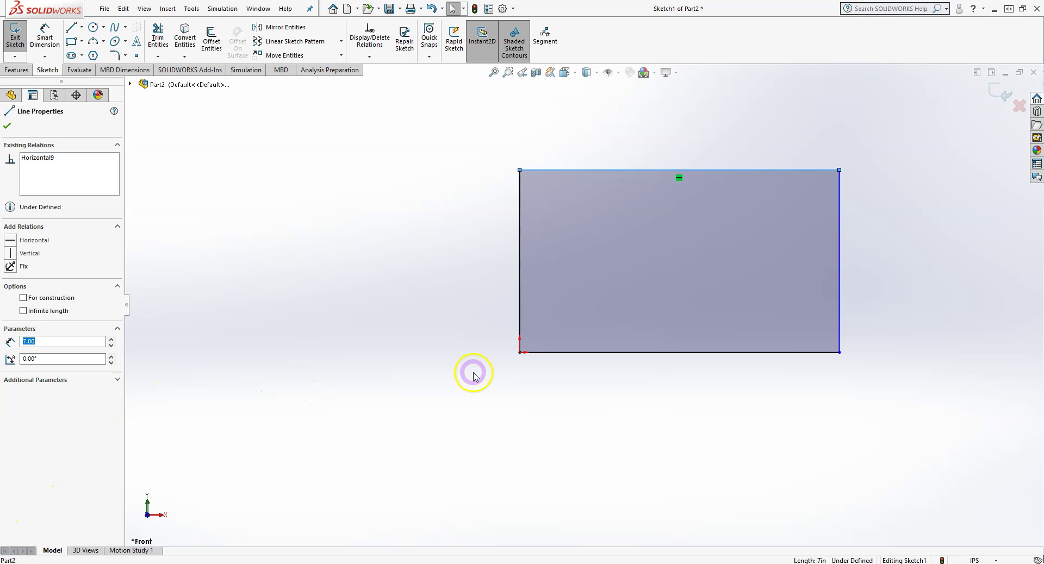
Delete the corner rectangle and sketch a center rectangle about 10.46 by 5.23 in, centred on the origin
mouse_move(900, 140)
mouse_down()
mouse_move(820, 289)
mouse_move(827, 279)
mouse_move(455, 390)
mouse_up()
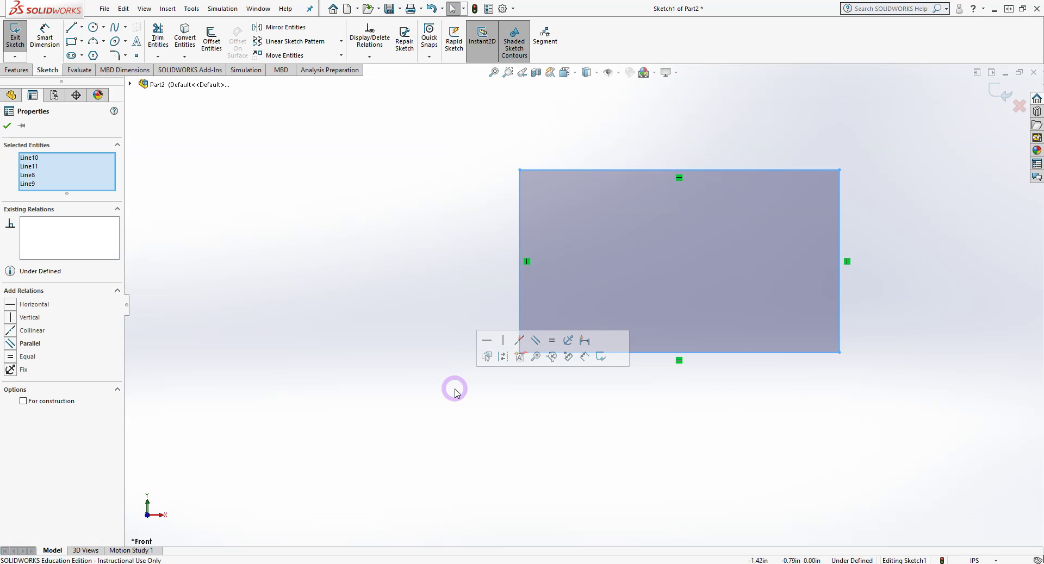
key(Delete)
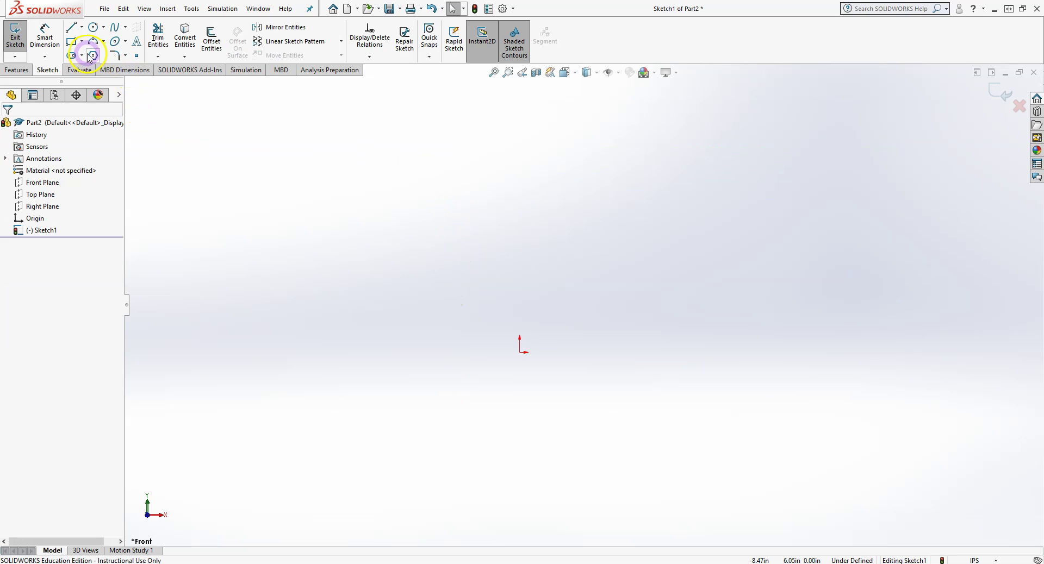
click(83, 43)
click(89, 67)
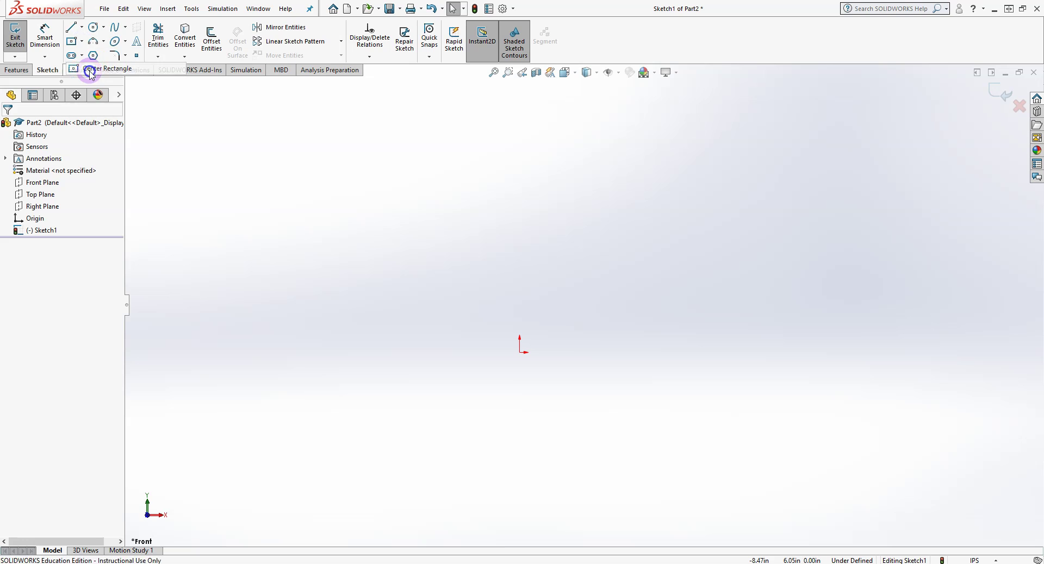
click(519, 351)
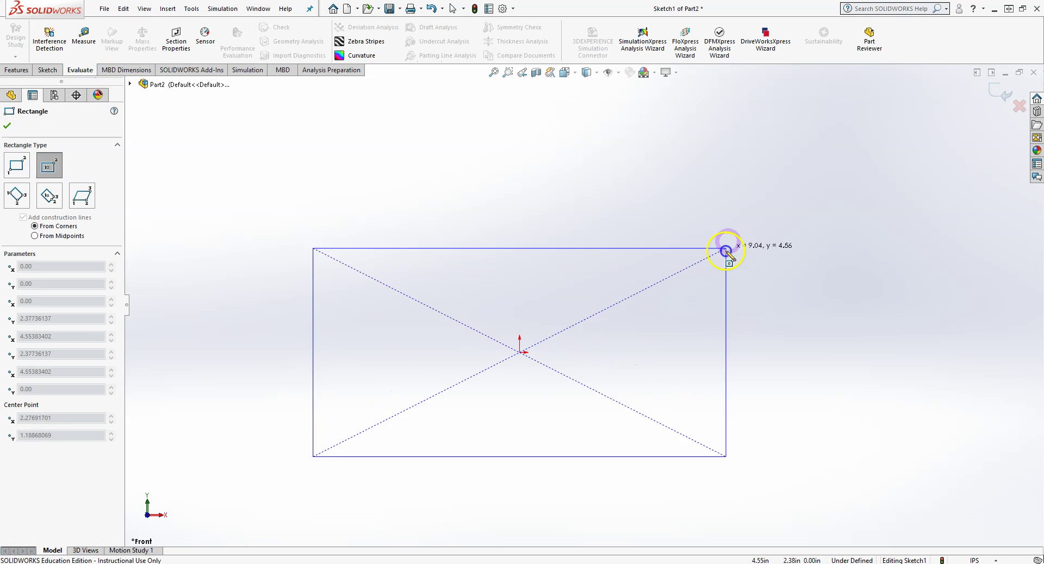
click(758, 234)
right_click(759, 235)
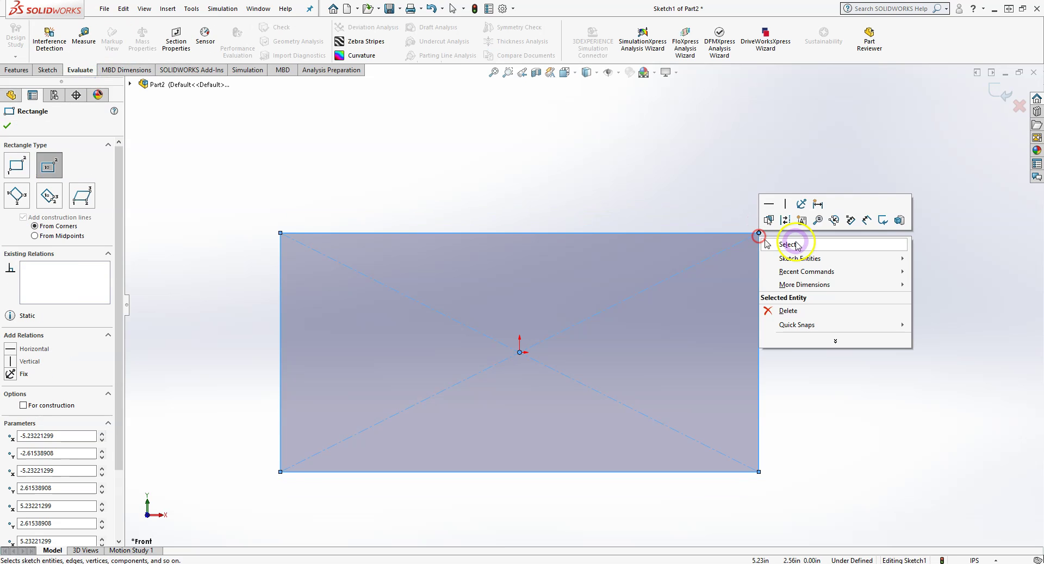
click(797, 244)
Set the length of the center rectangle's right edge to 5 in and of its top edge to 7 in
click(524, 367)
click(519, 355)
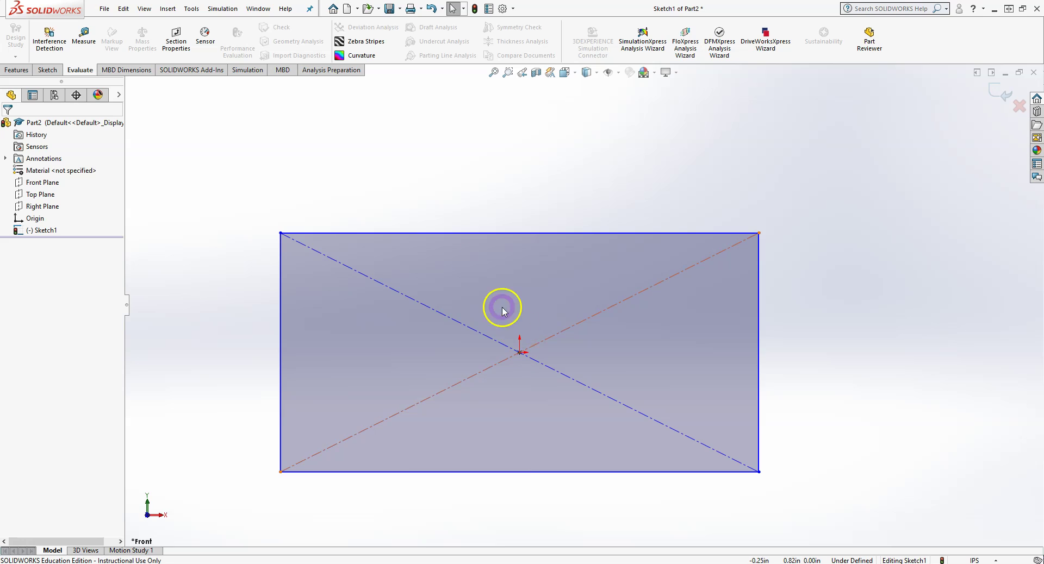
click(534, 205)
click(738, 266)
click(761, 271)
click(760, 310)
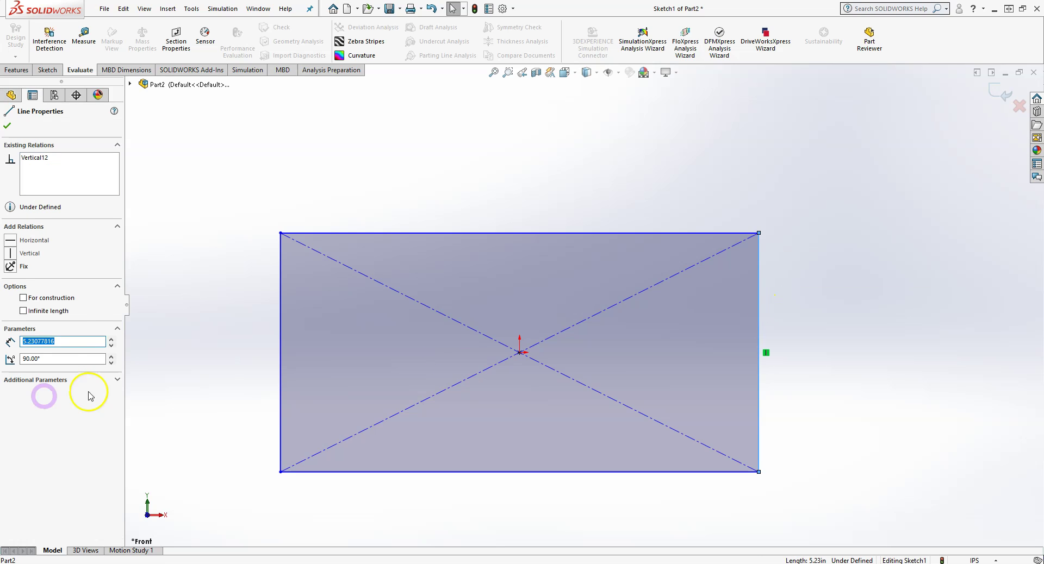
double_click(53, 342)
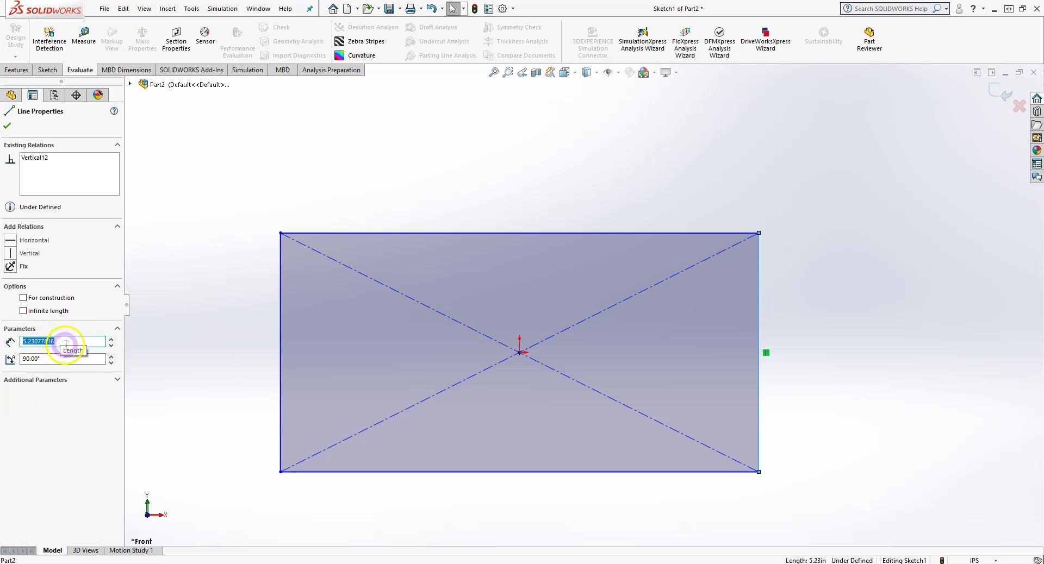
text(5)
key(Return)
click(561, 240)
click(561, 239)
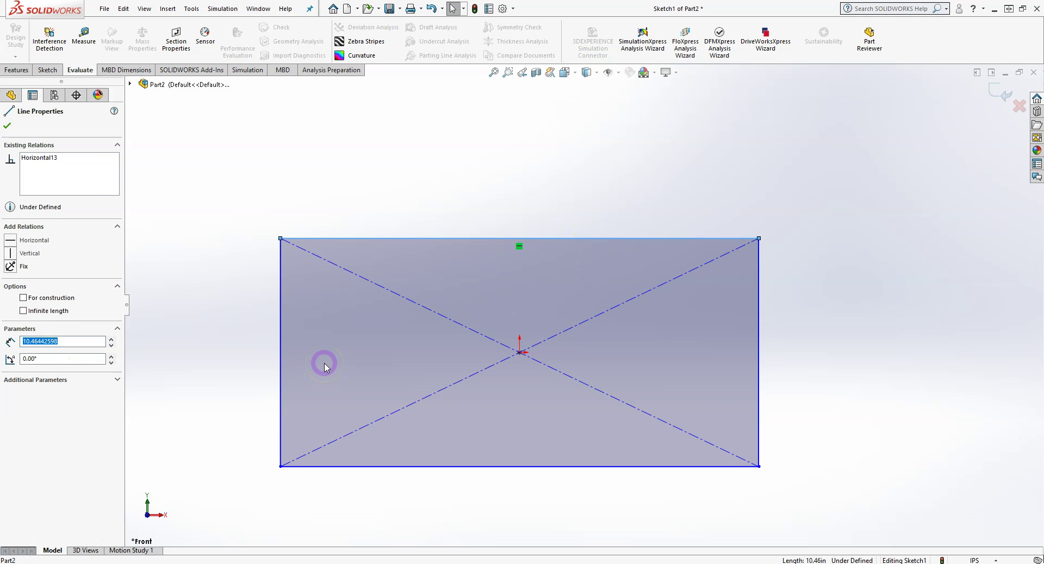
text(7)
key(Return)
Resize the rectangle freehand by its top edge, right edge and upper-right corner to about 7.63 by 4.83 in
click(768, 335)
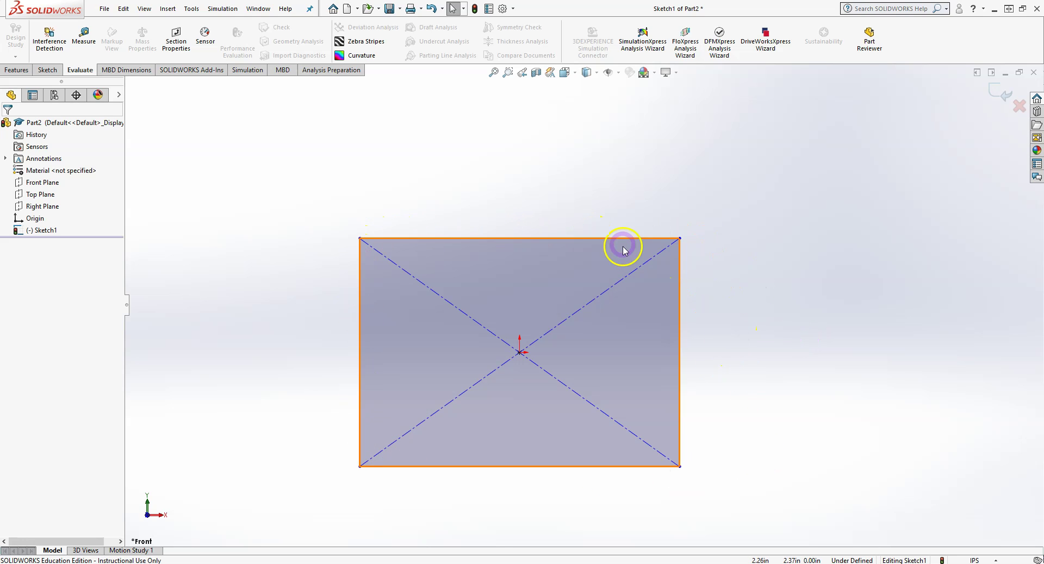
drag(601, 240, 594, 209)
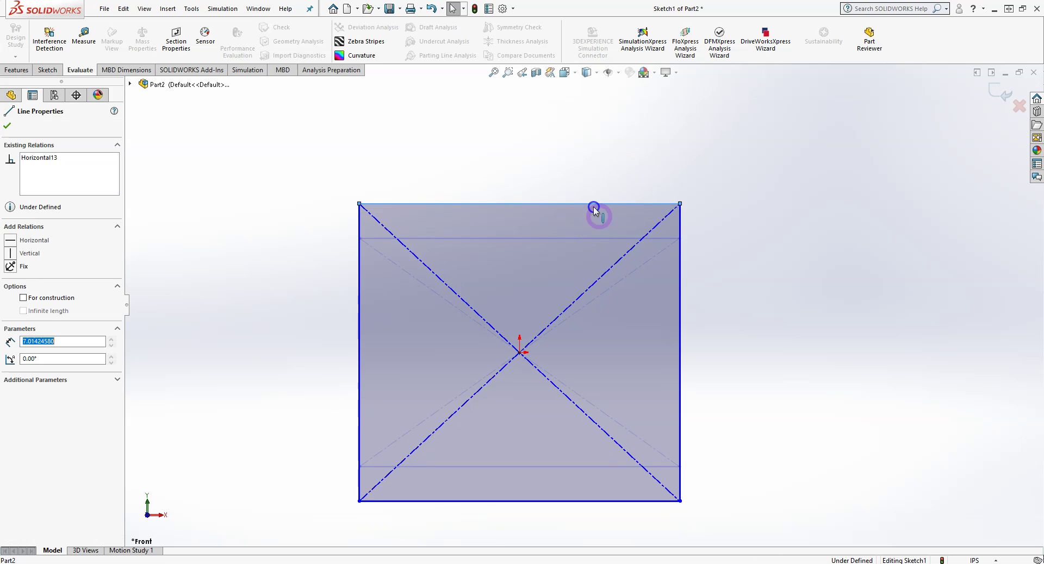
drag(679, 307, 760, 312)
drag(760, 212, 694, 243)
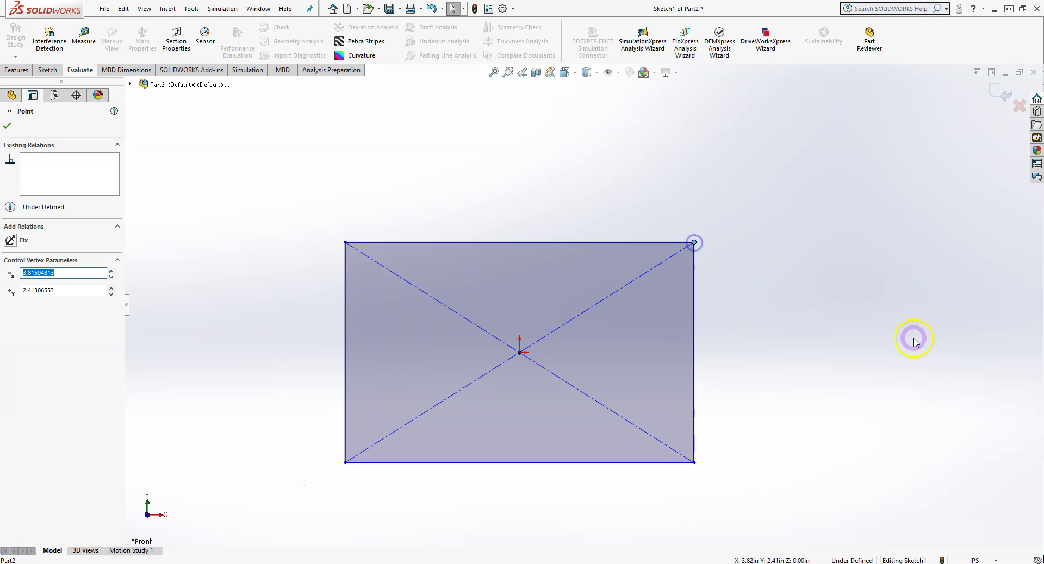
click(791, 296)
click(609, 248)
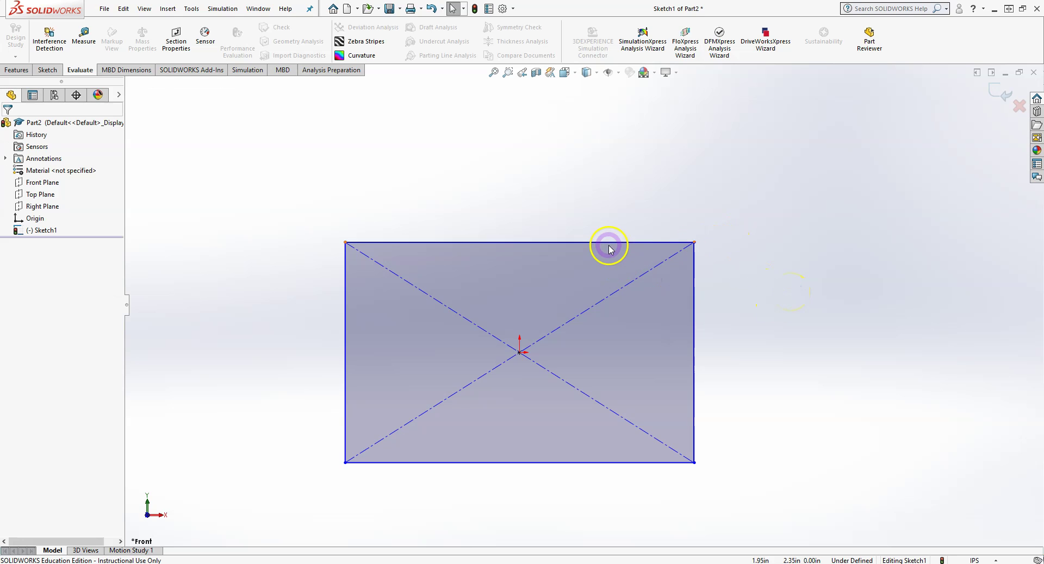
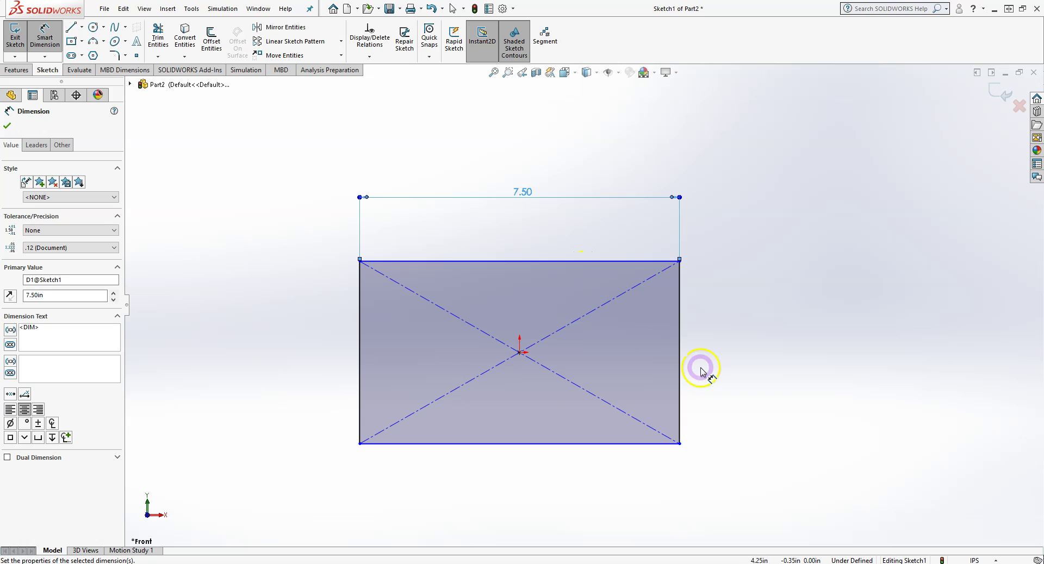
Dimension the rectangle's height beside its right edge and set it to 4.5 in
click(755, 337)
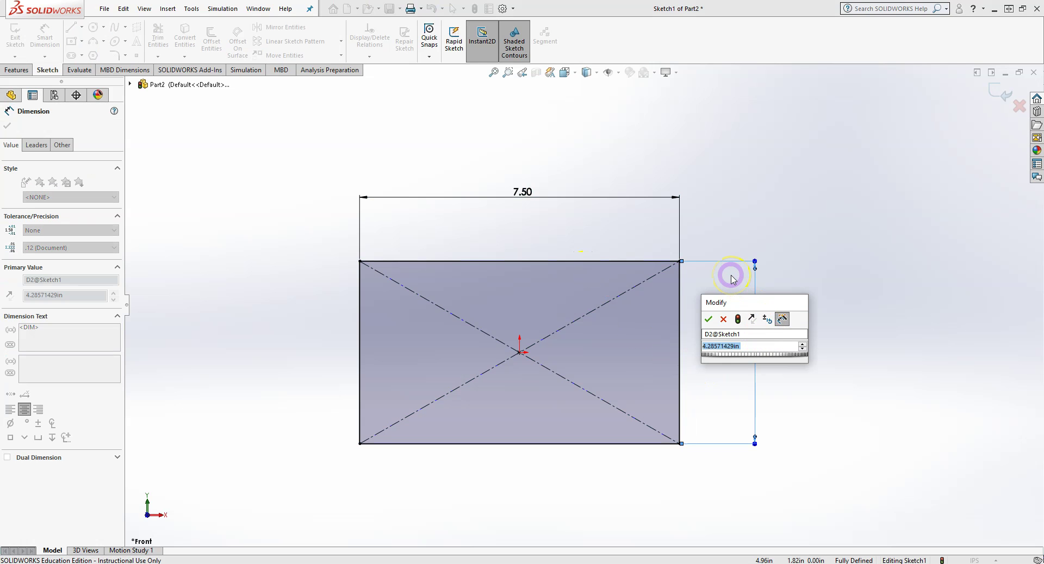
text(4.5)
key(Return)
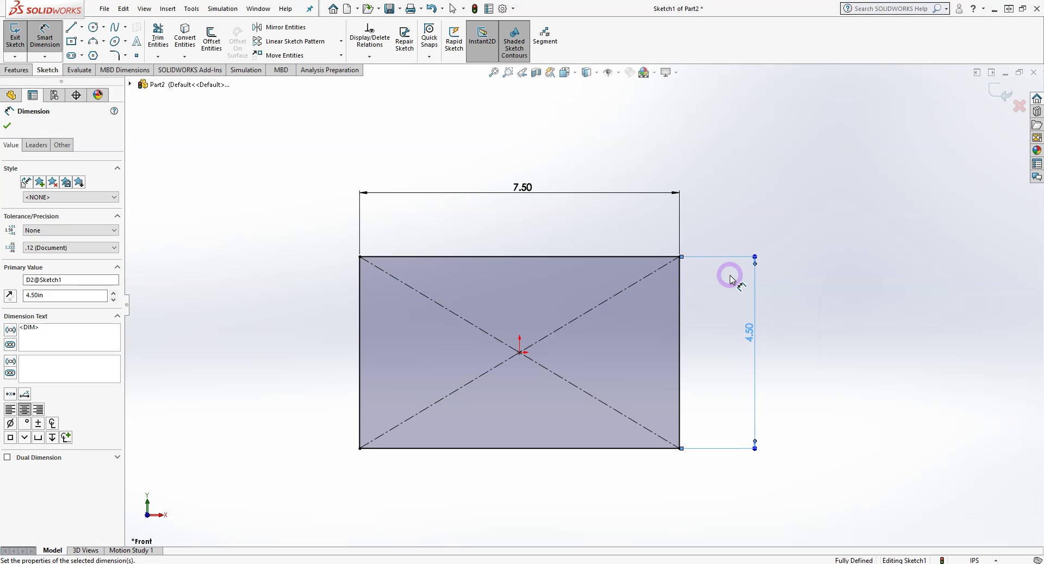
click(9, 126)
Move the height and width dimensions closer to the rectangle's edges
drag(750, 334, 733, 352)
drag(527, 187, 511, 225)
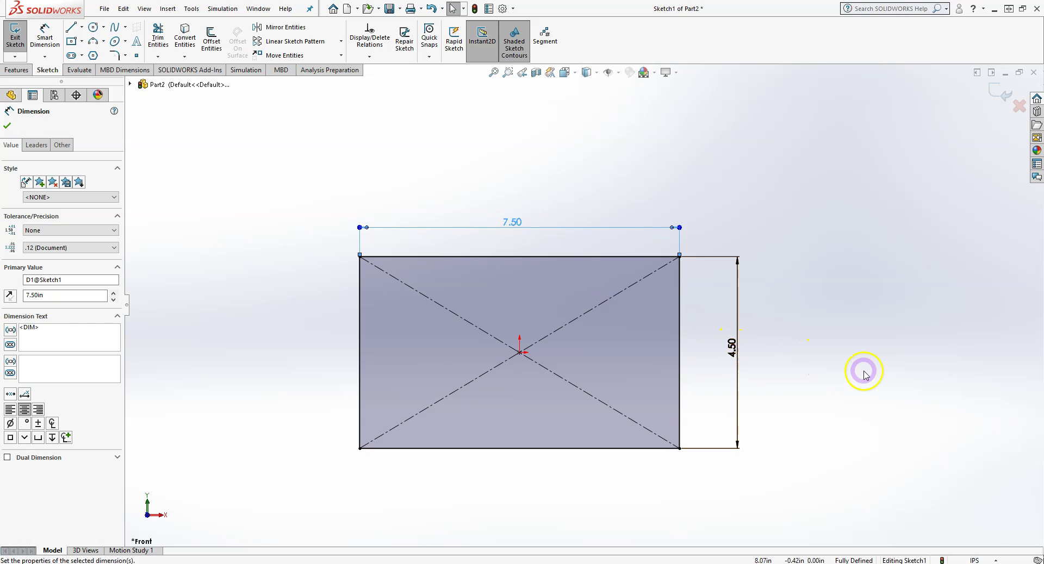
click(6, 126)
Change the rectangle's height dimension to 5 in and its width dimension to 8 in
click(734, 360)
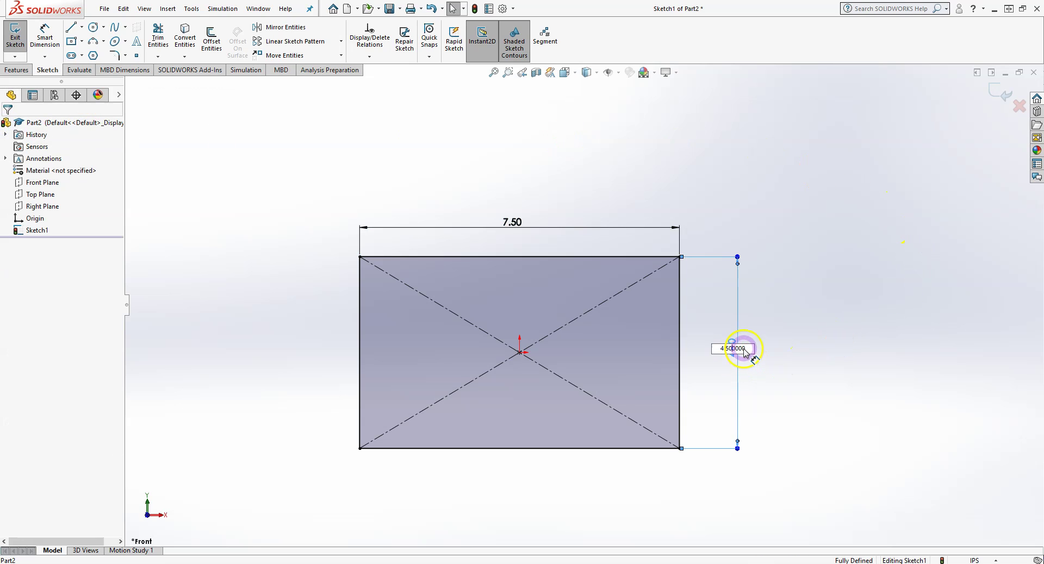
text(5)
click(698, 361)
double_click(514, 213)
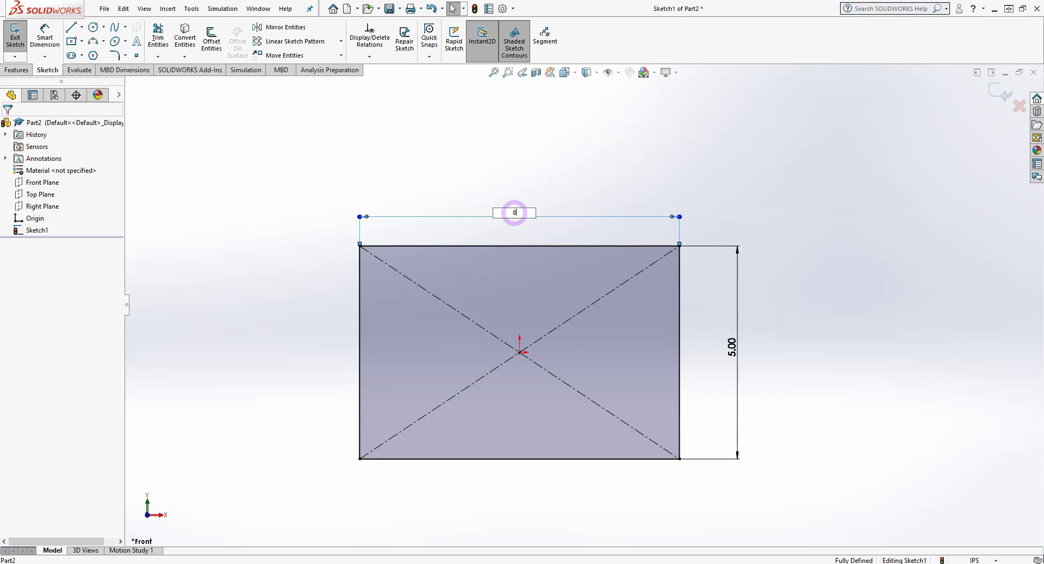
key(Return)
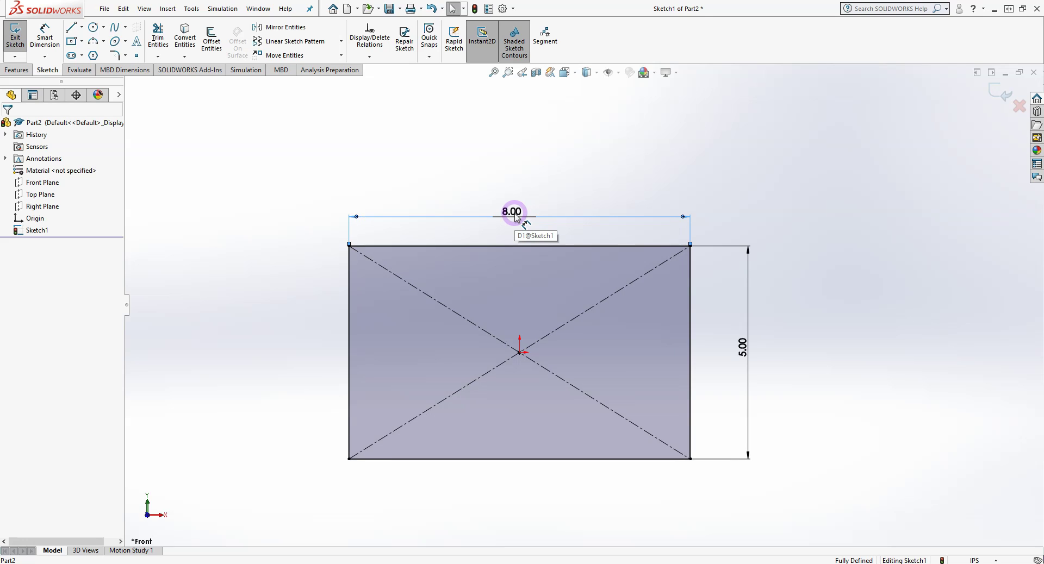
click(766, 324)
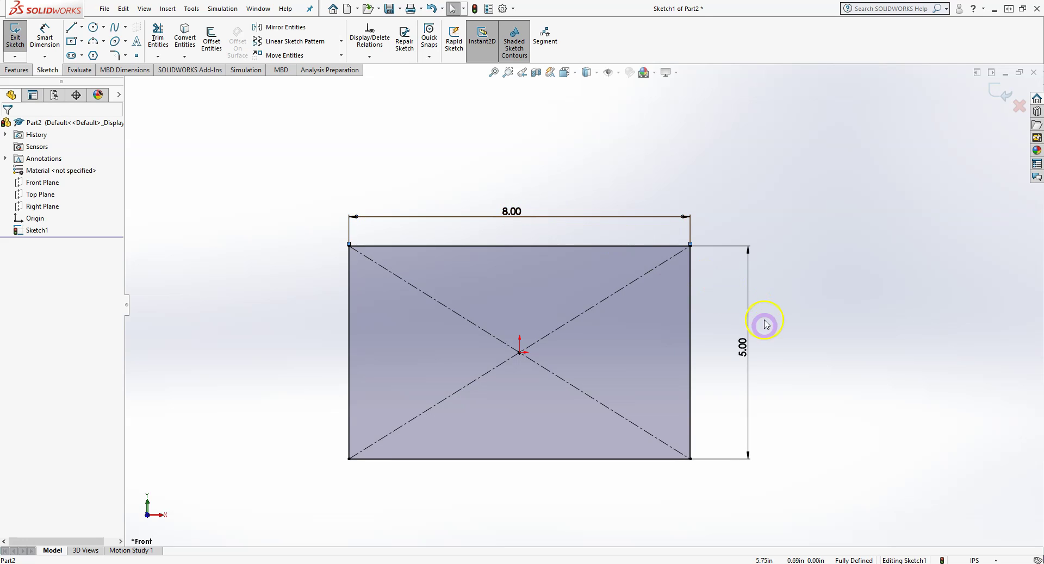
Check the definition status of the rectangle's right edge, and delete the whole rectangle with its dimensions
click(690, 246)
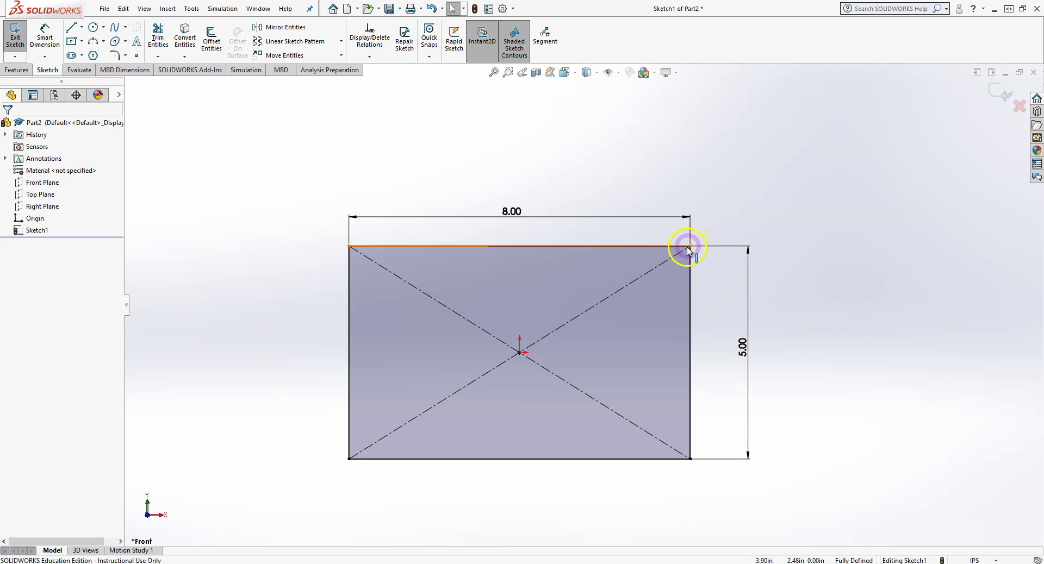
click(652, 242)
click(690, 296)
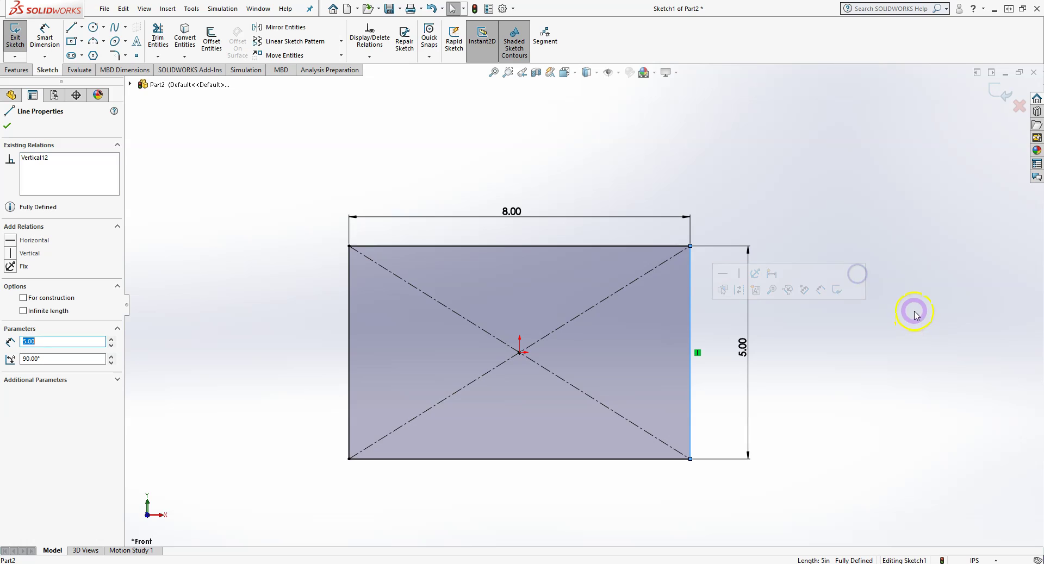
click(7, 127)
click(948, 267)
mouse_move(877, 134)
mouse_down()
mouse_move(847, 175)
mouse_move(244, 546)
mouse_up()
key(Delete)
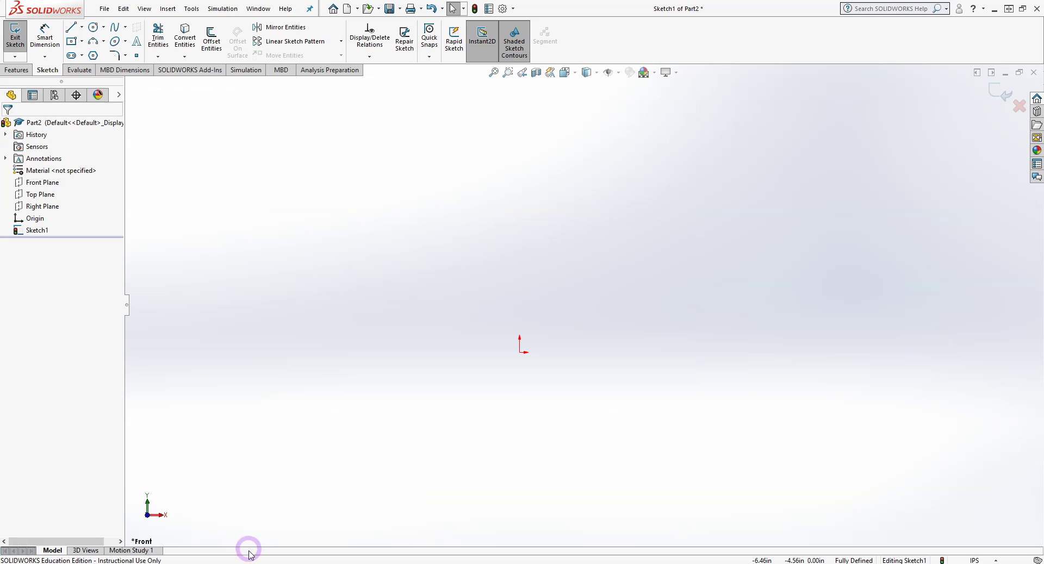
Sketch a circle centred on the origin and set its radius to 3 in
click(94, 27)
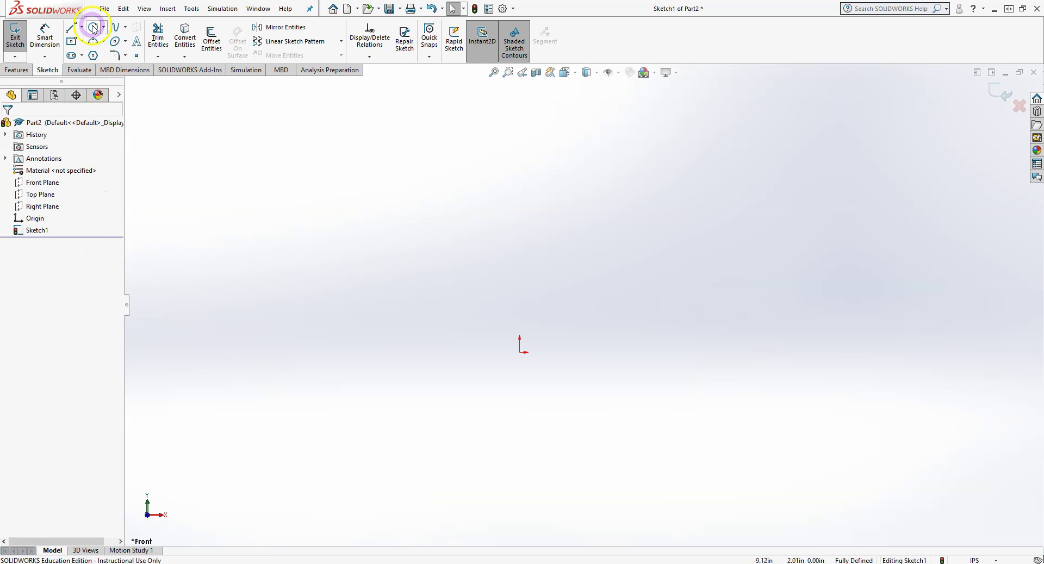
click(94, 27)
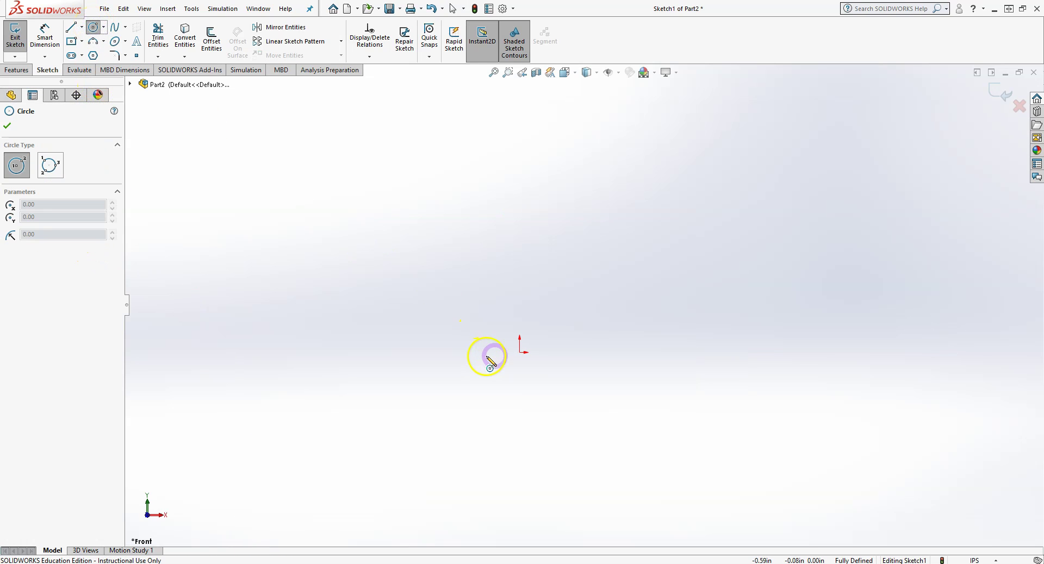
drag(520, 352, 623, 266)
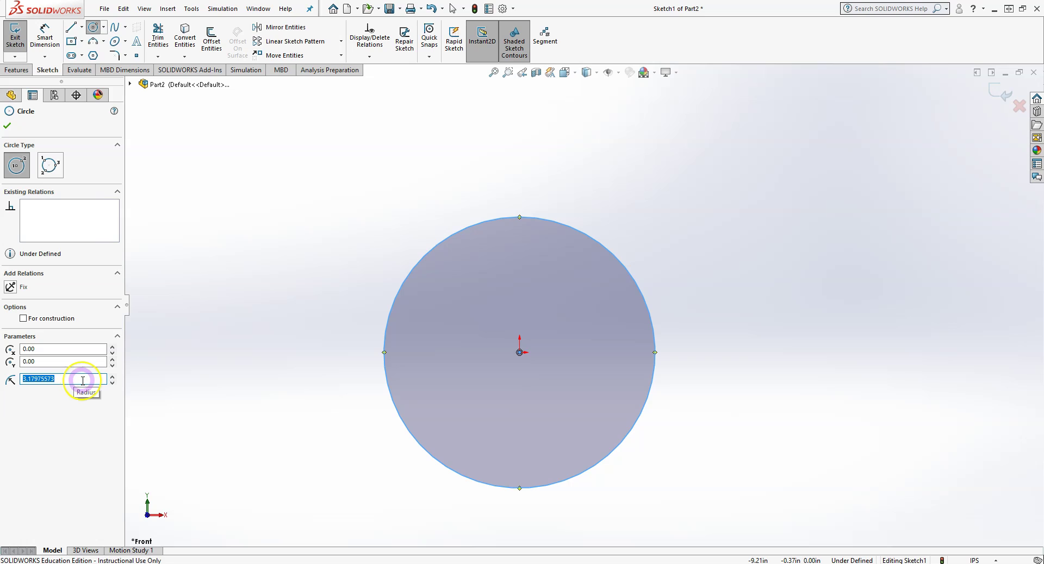
key(Return)
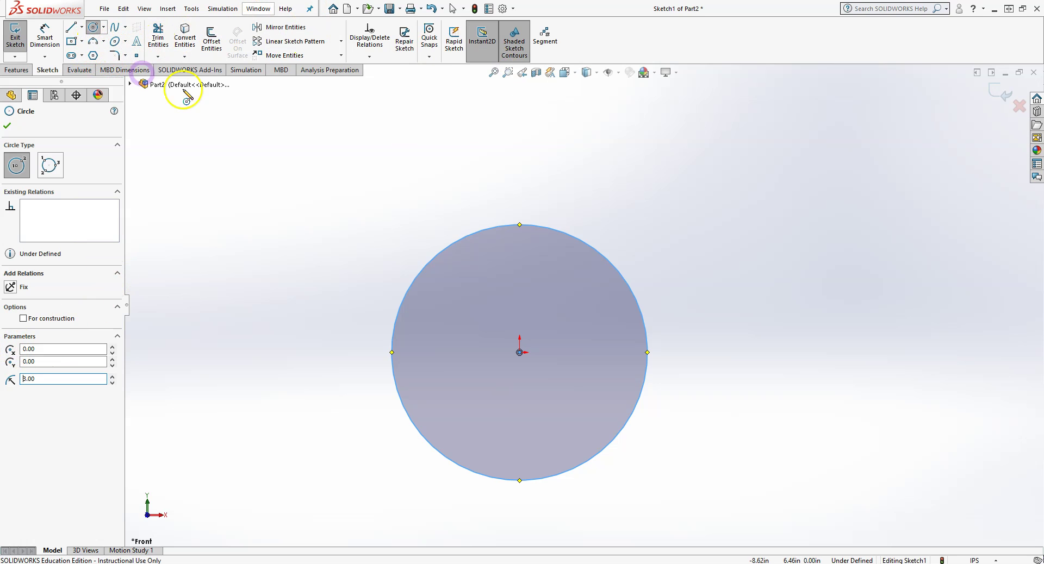
Sketch a second circle of about 1.56 in radius above and to the right of the first, centred near X 6.27, Y 3.26 in
drag(787, 213, 758, 272)
right_click(757, 272)
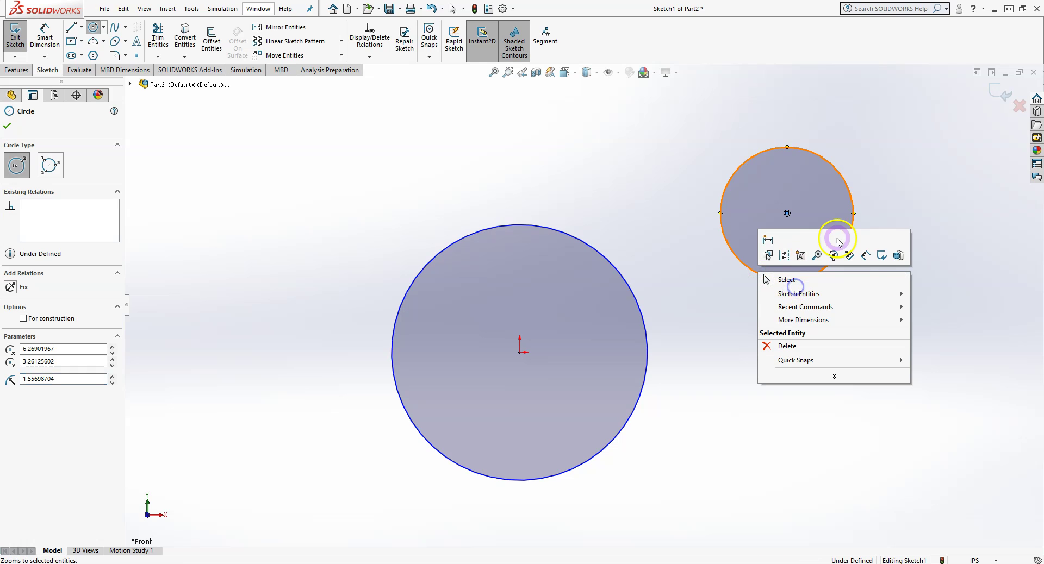
click(785, 279)
Set the smaller circle's radius to 1.5 in and its center coordinates to X 7 and Y 4 in
click(848, 241)
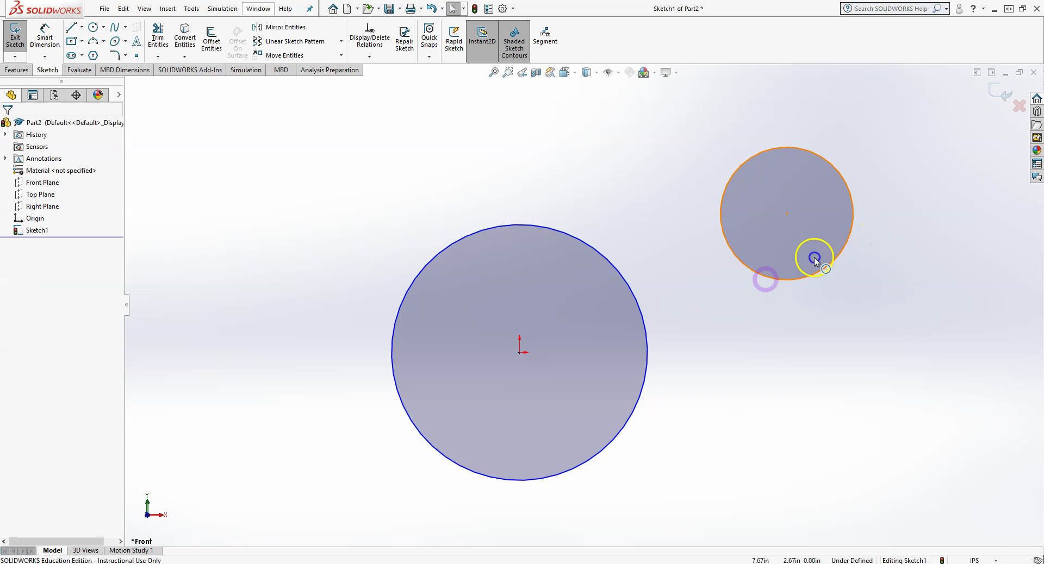
double_click(67, 333)
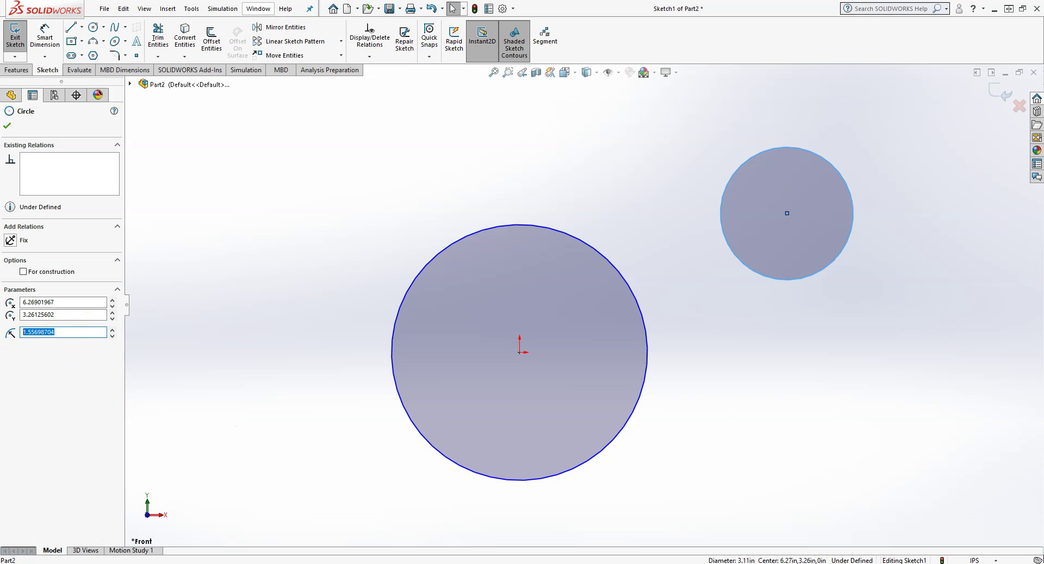
text(1.5)
double_click(60, 315)
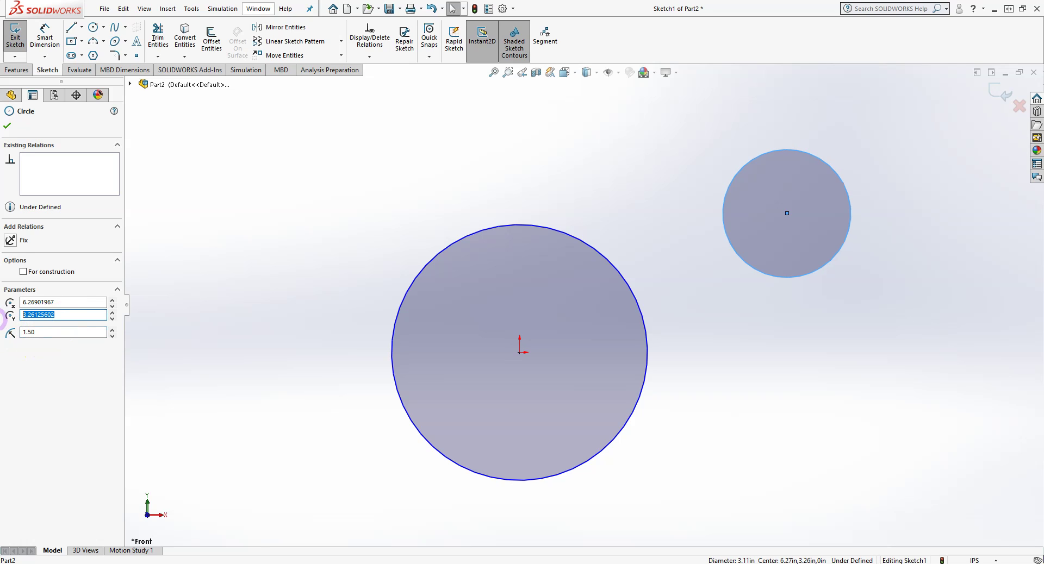
double_click(36, 314)
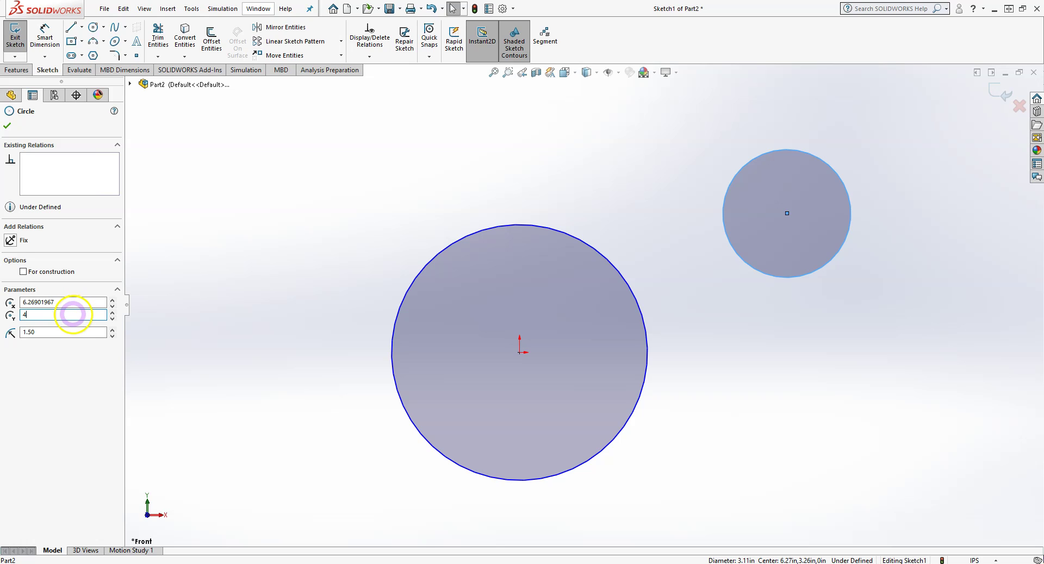
click(65, 301)
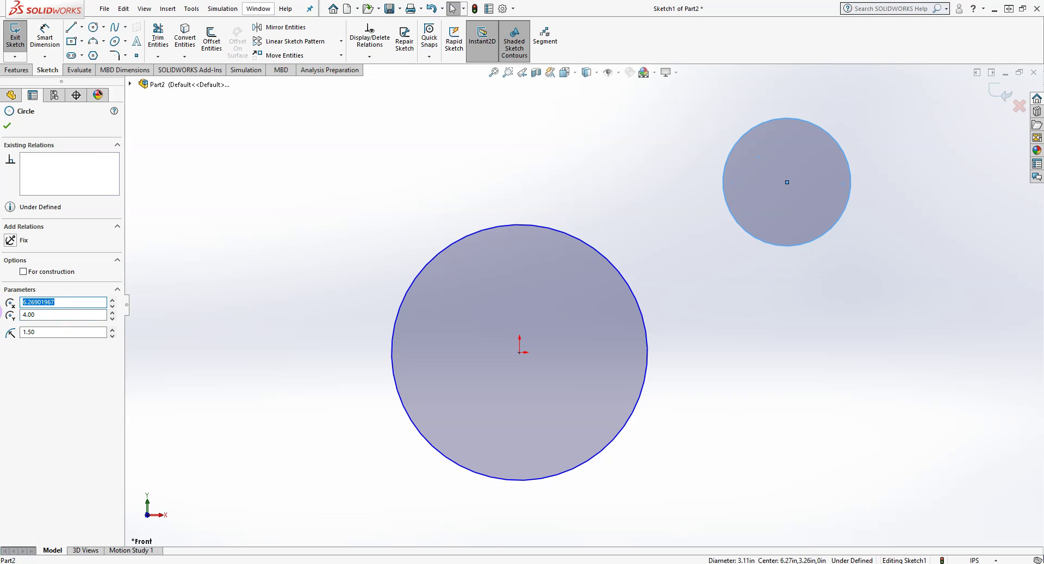
text(7)
key(Return)
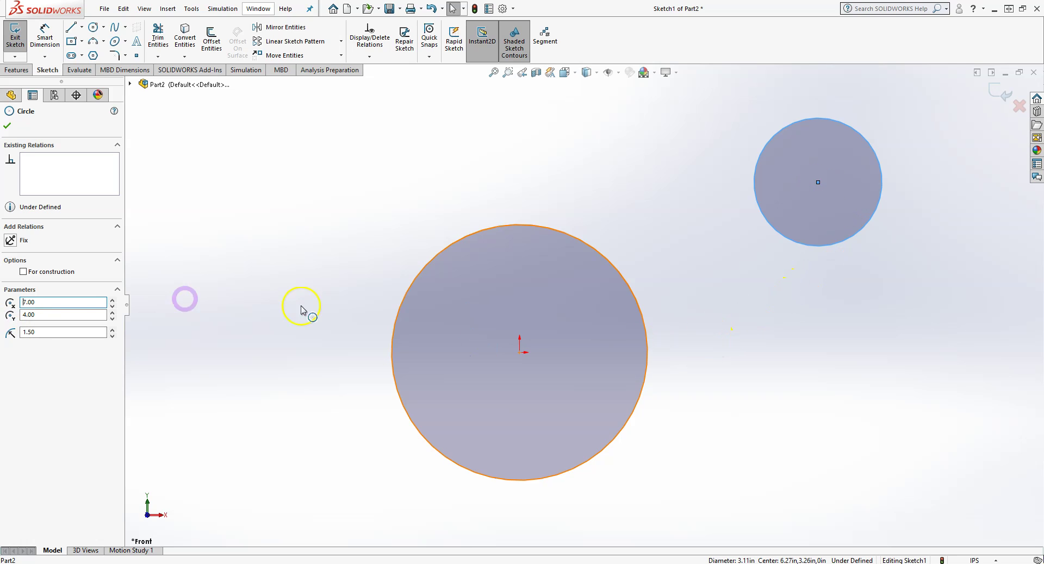
Accept the smaller circle's parameters and clear the selection
click(6, 128)
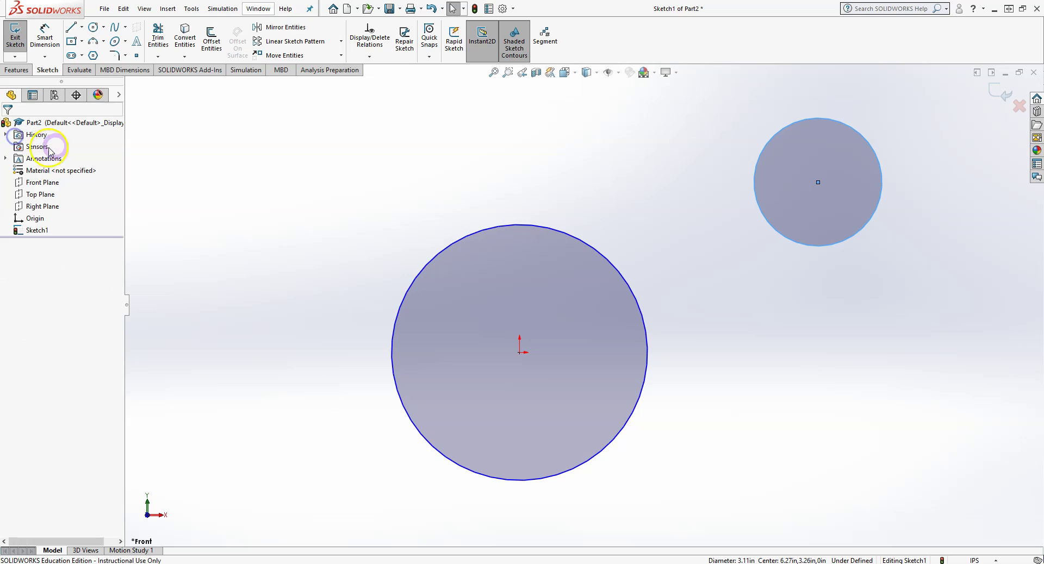
click(103, 27)
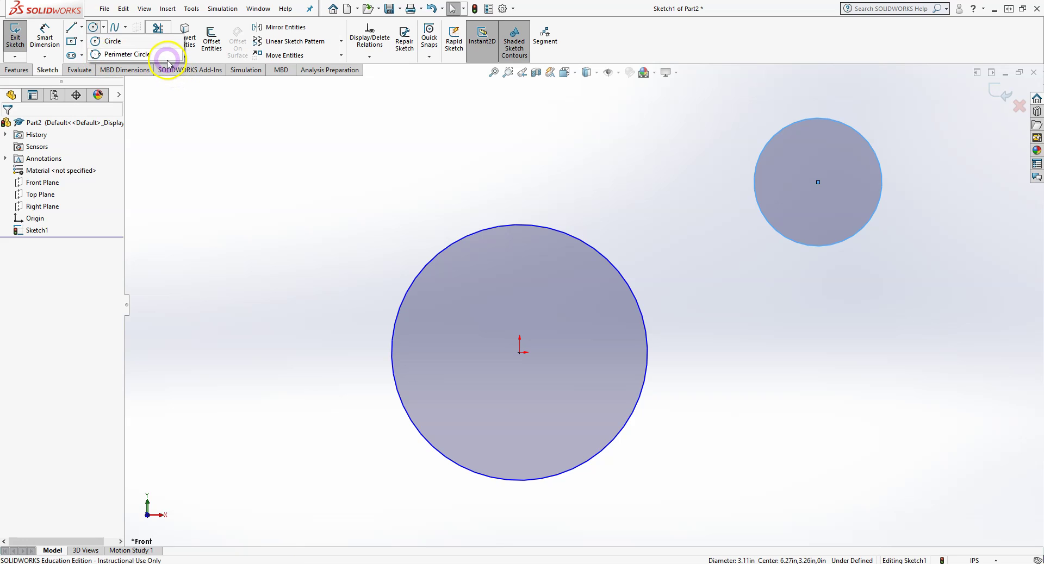
click(203, 138)
click(104, 42)
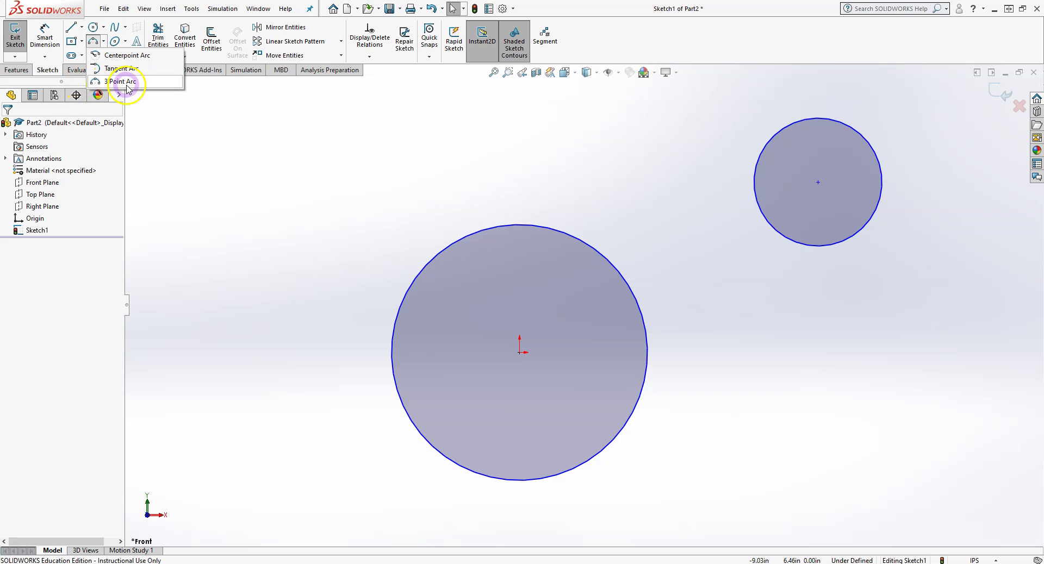
Sketch a horizontal line about 4.4 in long above and to the left of the large circle, ending near X -2.08, Y 3.17 in
click(74, 33)
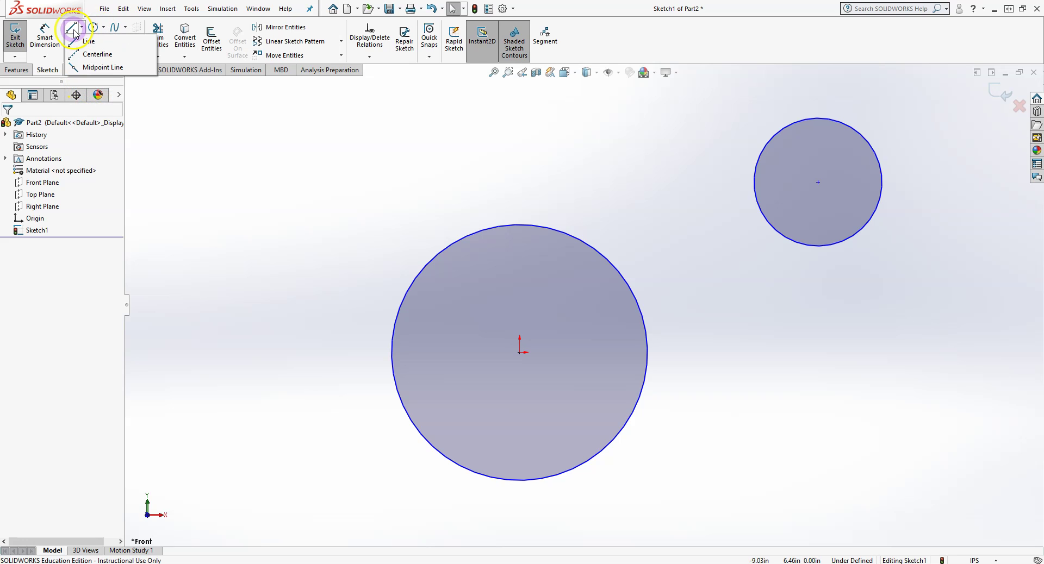
click(72, 30)
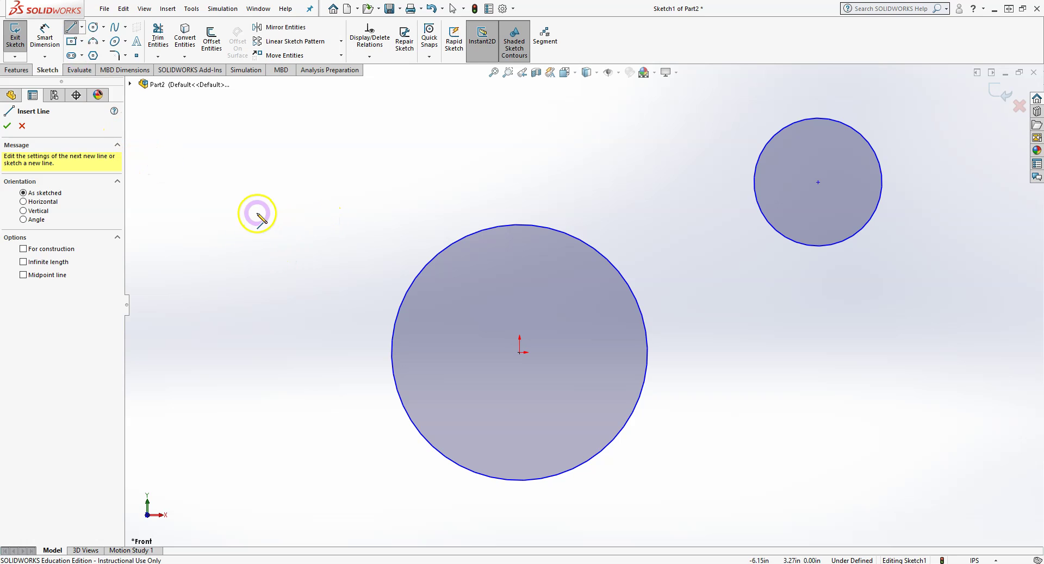
click(243, 217)
click(431, 218)
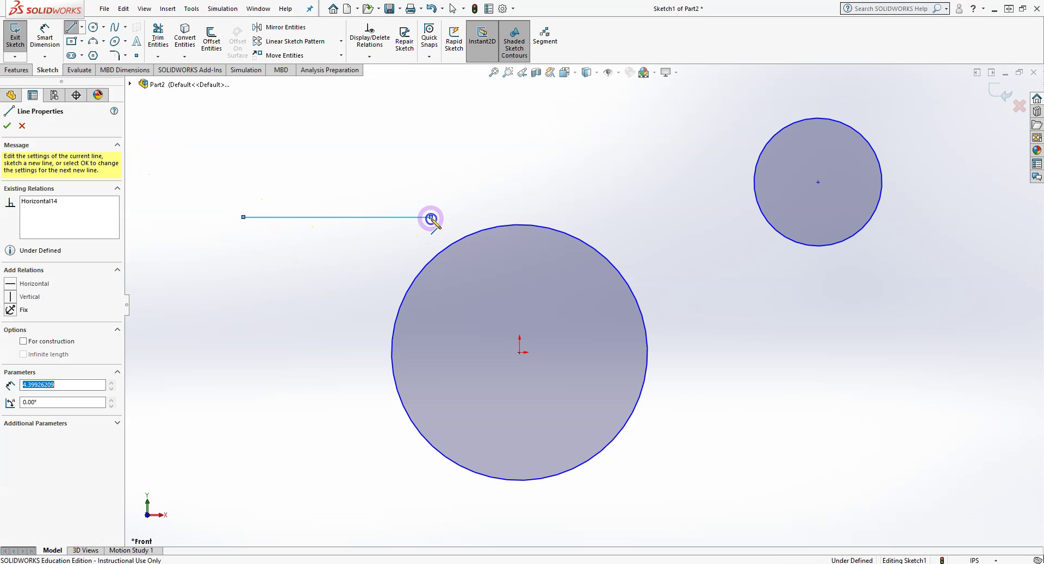
right_click(431, 218)
click(435, 226)
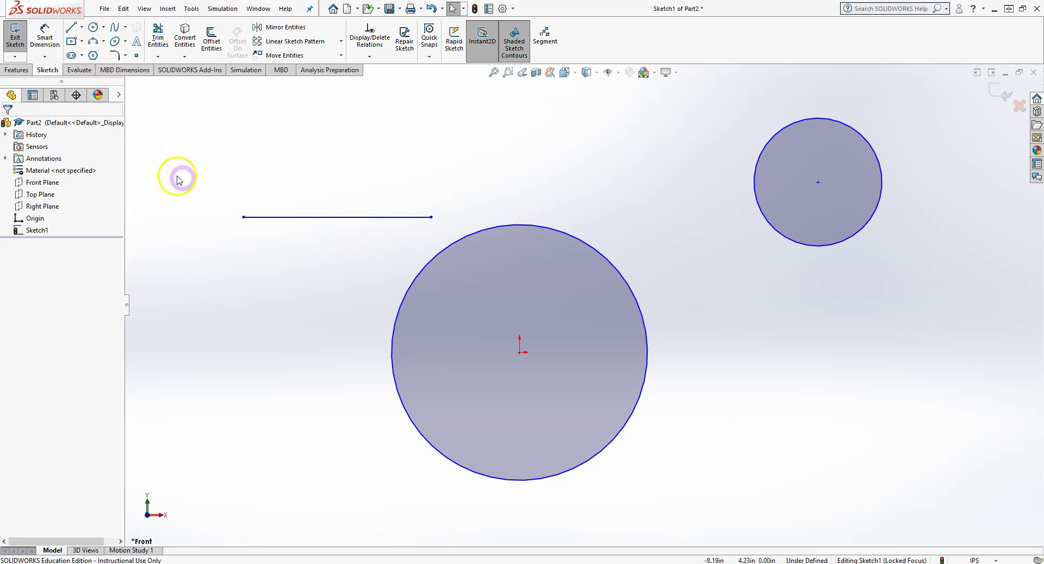
Sketch a 3 Point Arc between the horizontal line's two endpoints, bulging upward with a radius of about 2.36 in
click(243, 218)
click(431, 217)
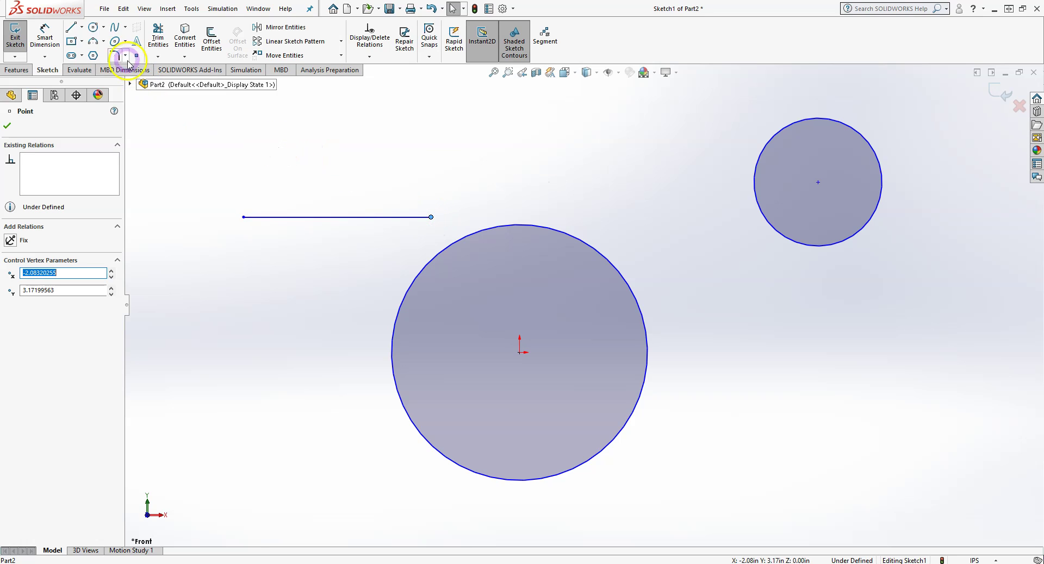
click(104, 41)
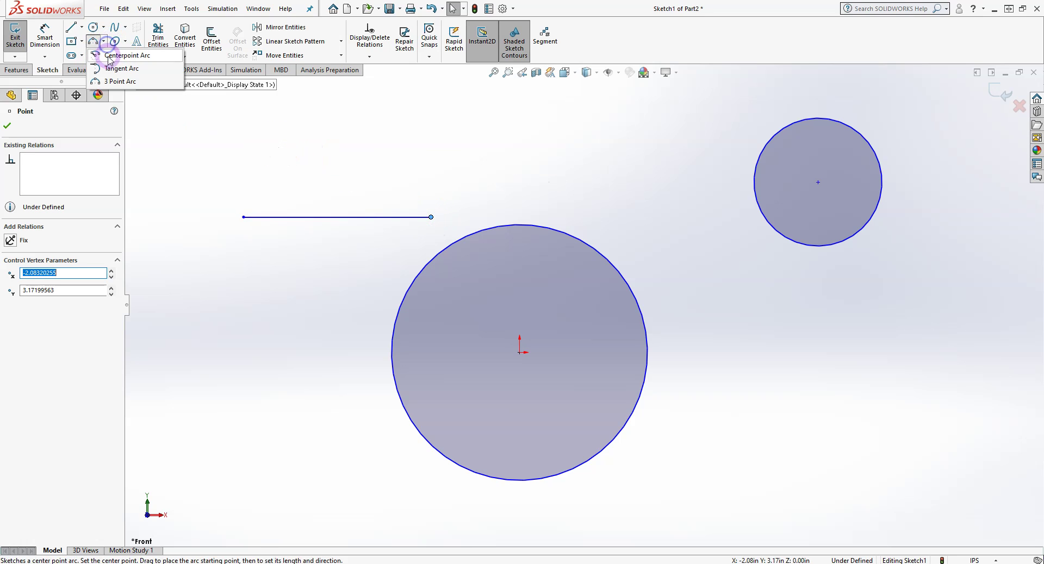
click(126, 81)
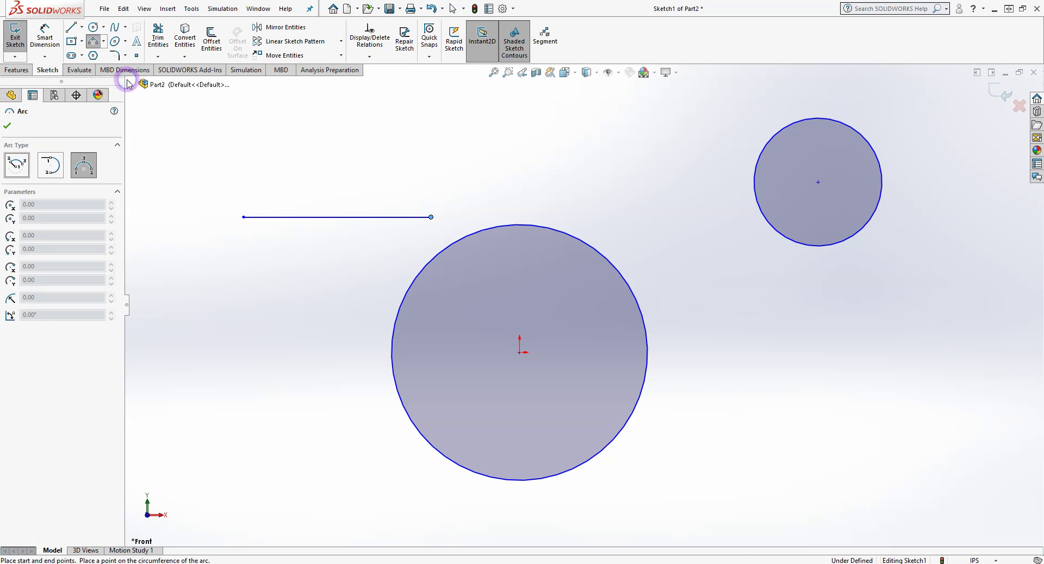
click(243, 218)
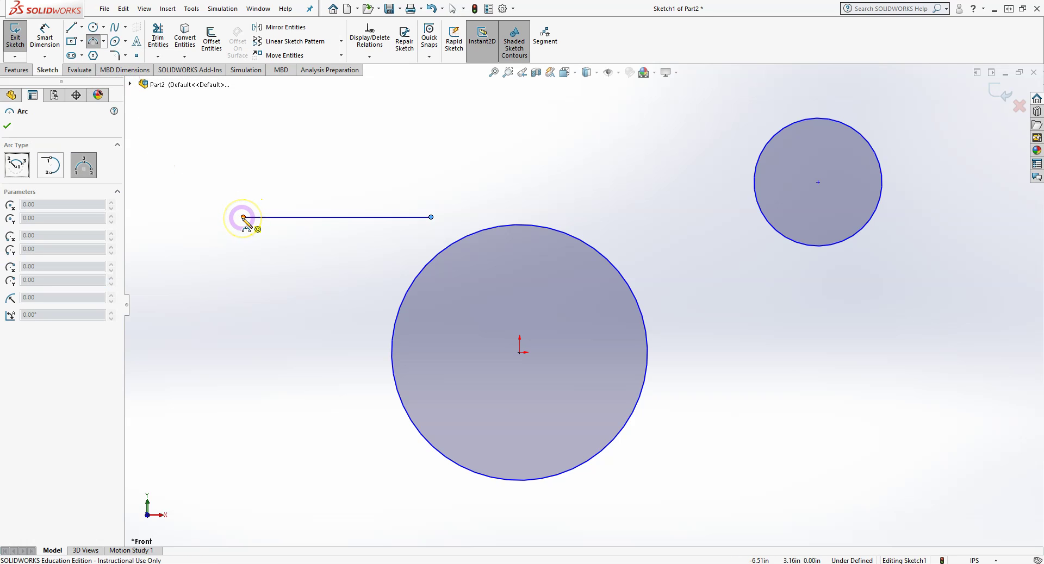
click(431, 217)
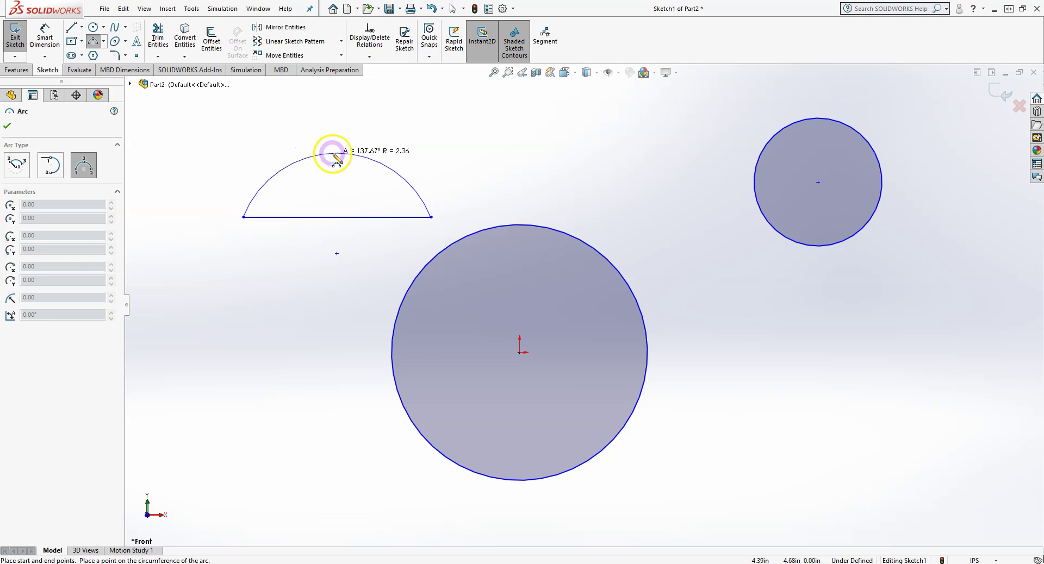
click(333, 155)
right_click(333, 155)
click(350, 163)
Pull the arc's crest down toward the line, and set the arc's radius to 2.5 in
drag(337, 154, 337, 177)
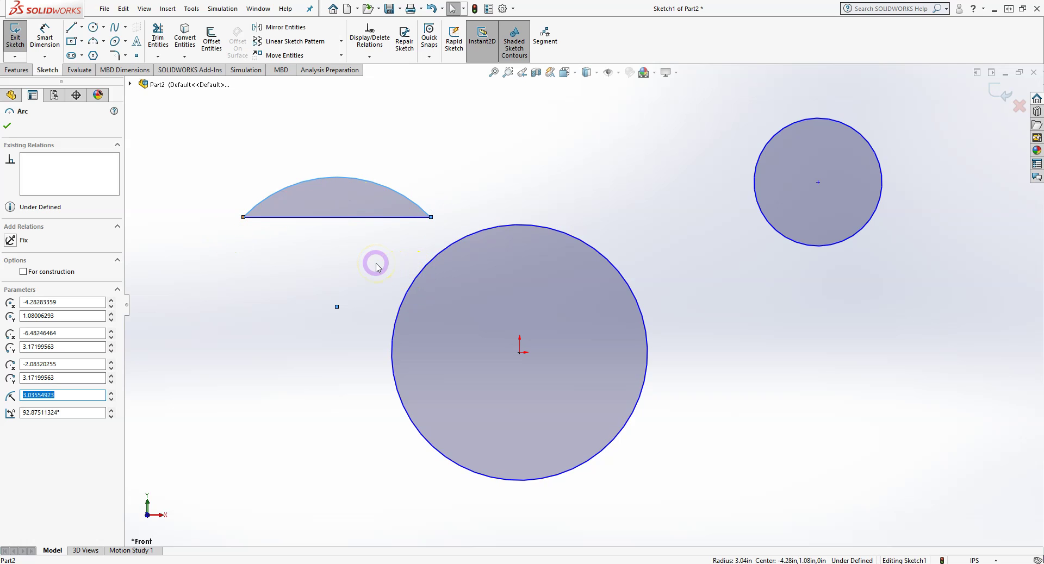
text(50)
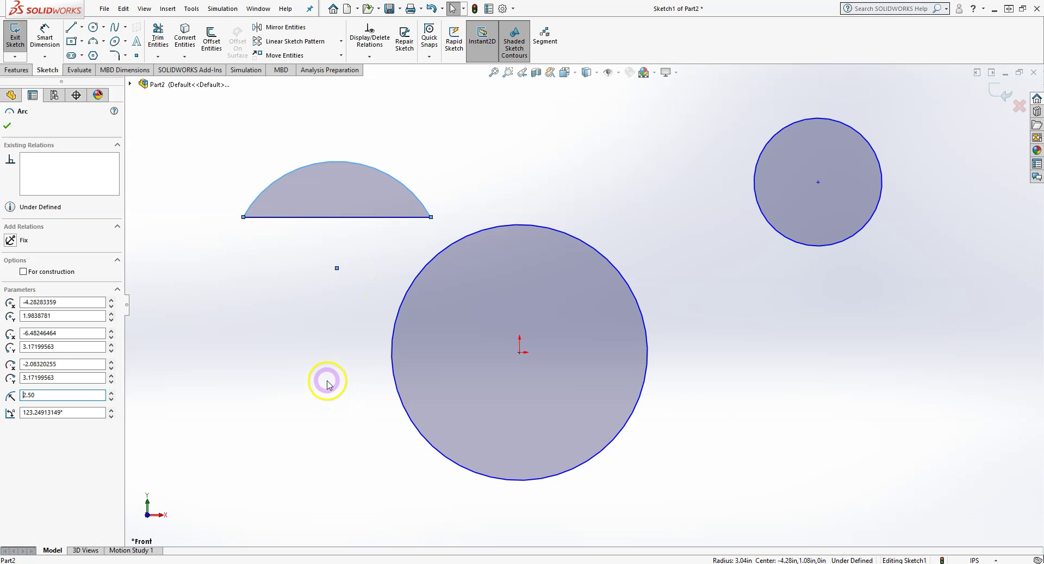
click(8, 126)
Delete both circles, the line and the arc from the sketch
drag(928, 99, 168, 533)
key(Delete)
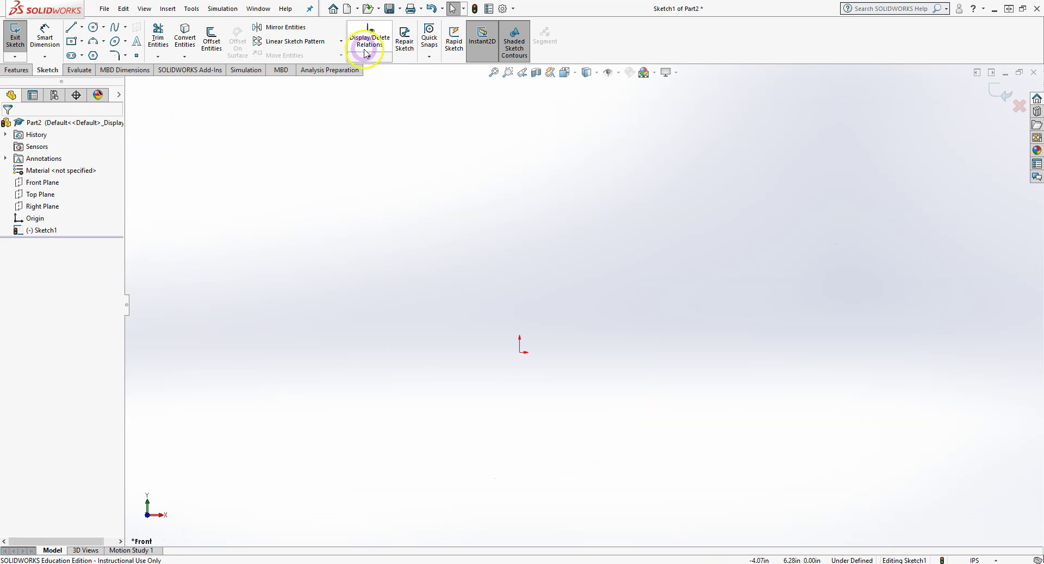
Sketch a 6-sided inscribed-circle polygon centred on the origin at 0°, about 2.6 in from centre to corner
click(93, 55)
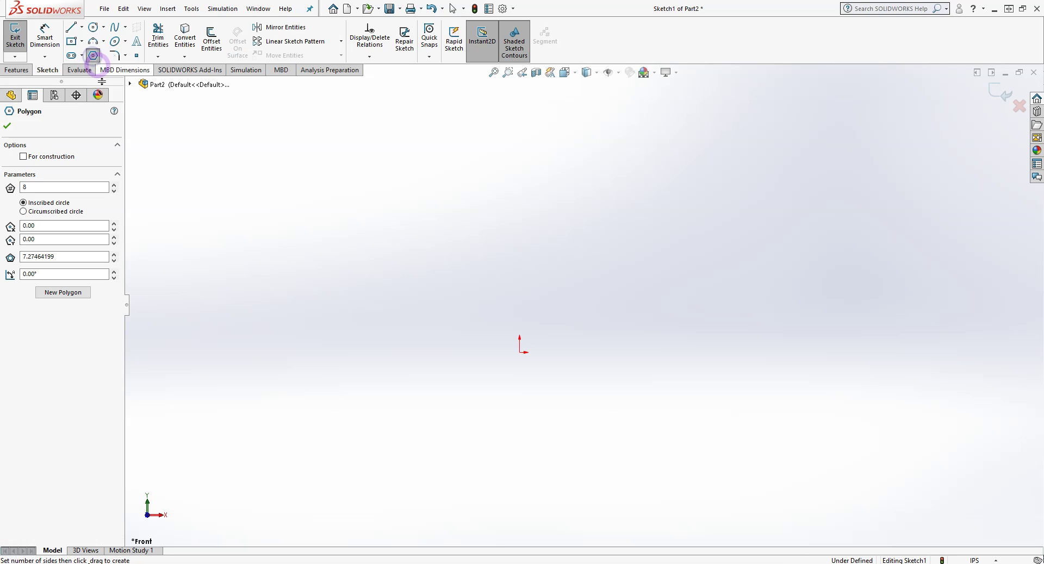
double_click(30, 187)
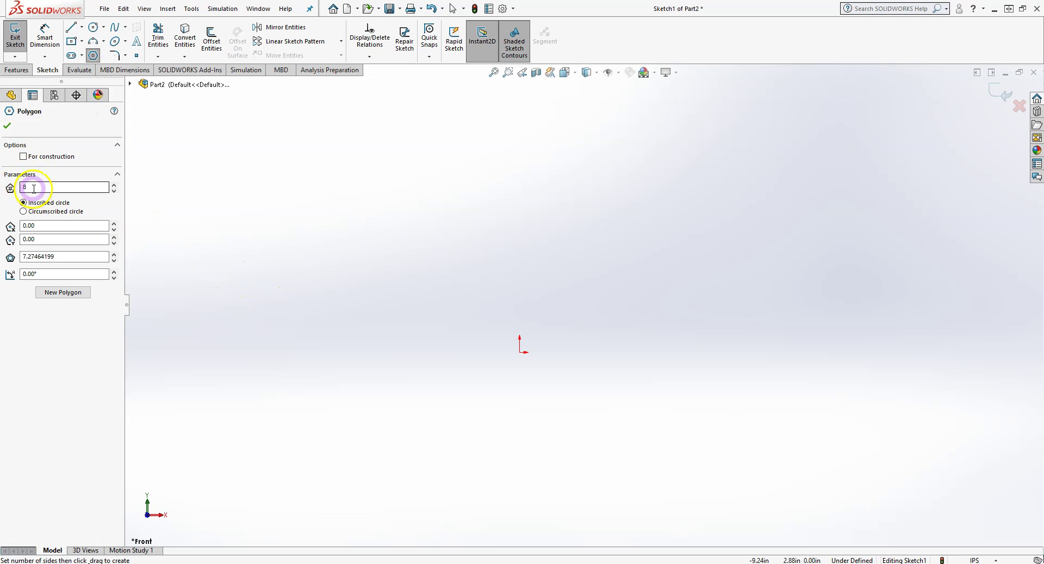
text(6)
click(59, 190)
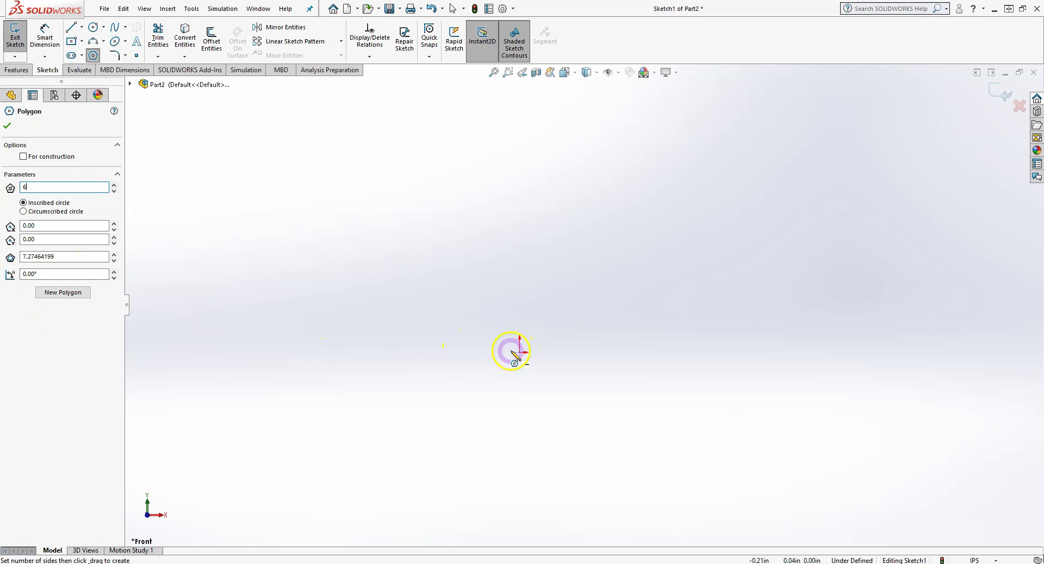
mouse_move(519, 352)
mouse_down()
mouse_move(613, 239)
mouse_move(538, 223)
mouse_move(498, 299)
mouse_move(522, 207)
mouse_move(517, 218)
mouse_move(631, 350)
mouse_move(648, 353)
mouse_move(630, 351)
mouse_up()
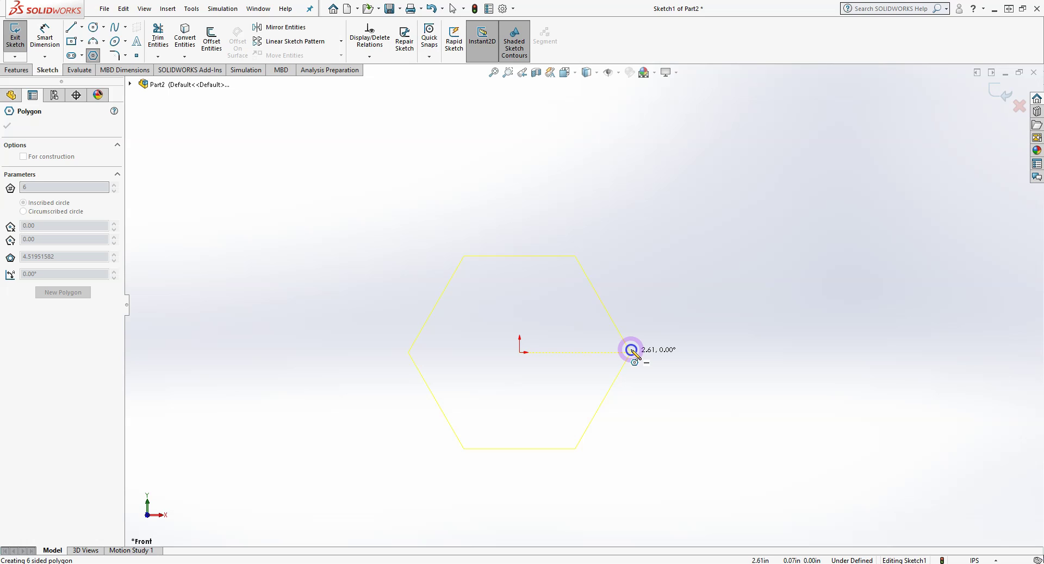
drag(632, 350, 634, 352)
right_click(634, 352)
click(655, 360)
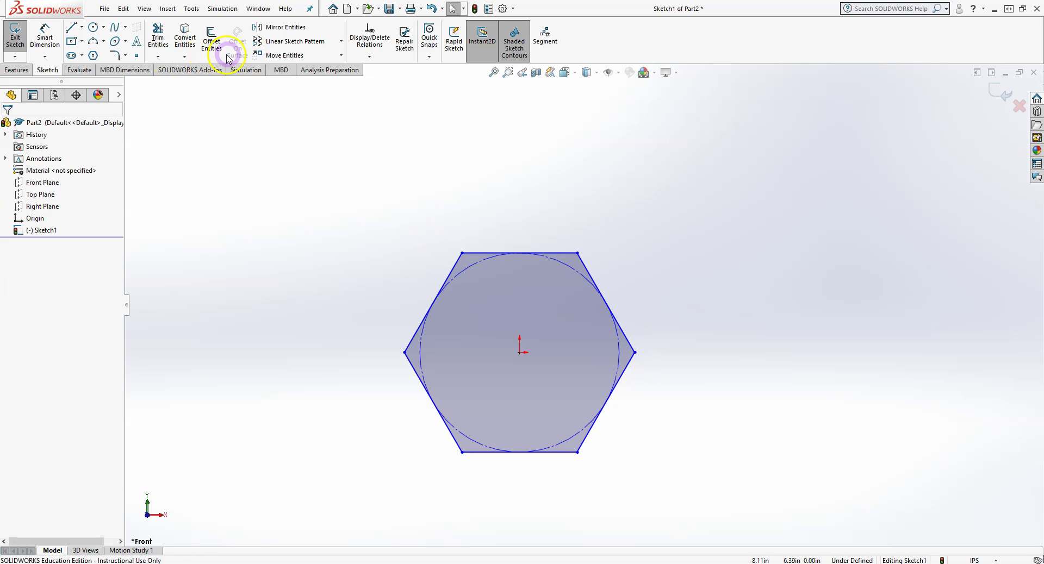
Sketch an 8-sided polygon above and right of the hexagon, centred near X 5.91, Y 2.34 in, about 5.55 in inscribed diameter, rotated 90°
click(91, 57)
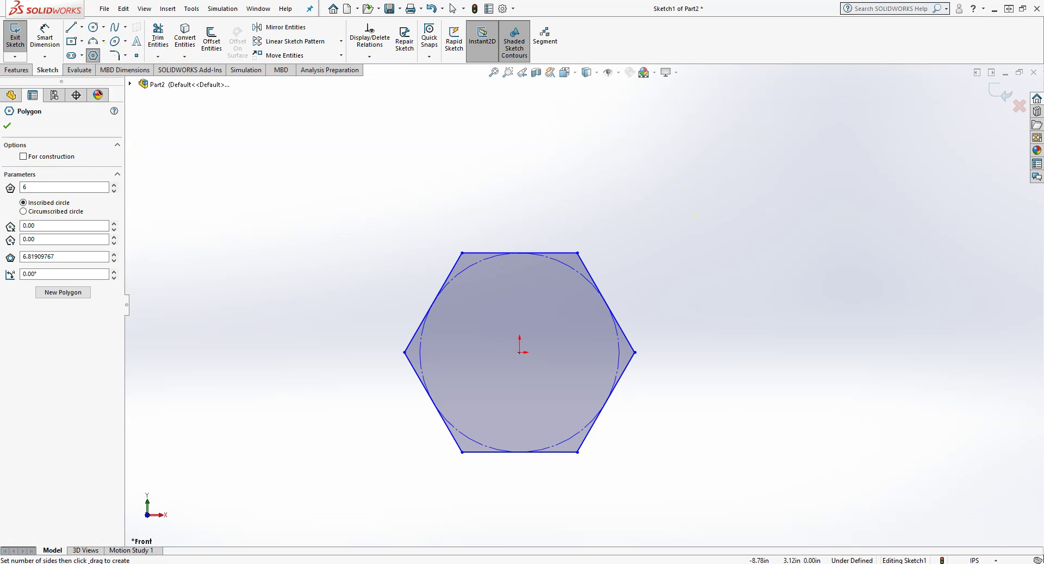
drag(27, 188, 6, 190)
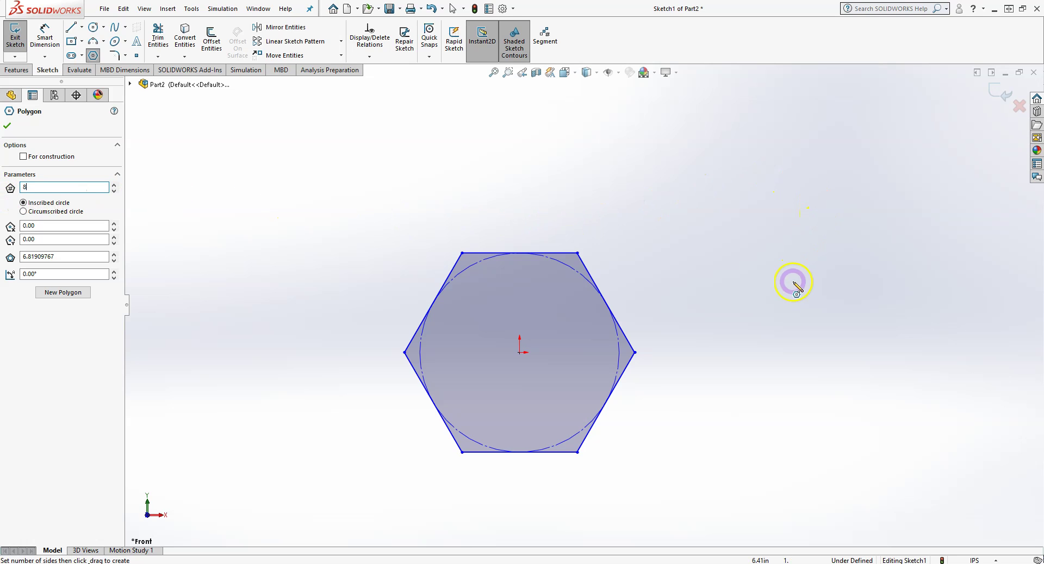
click(28, 187)
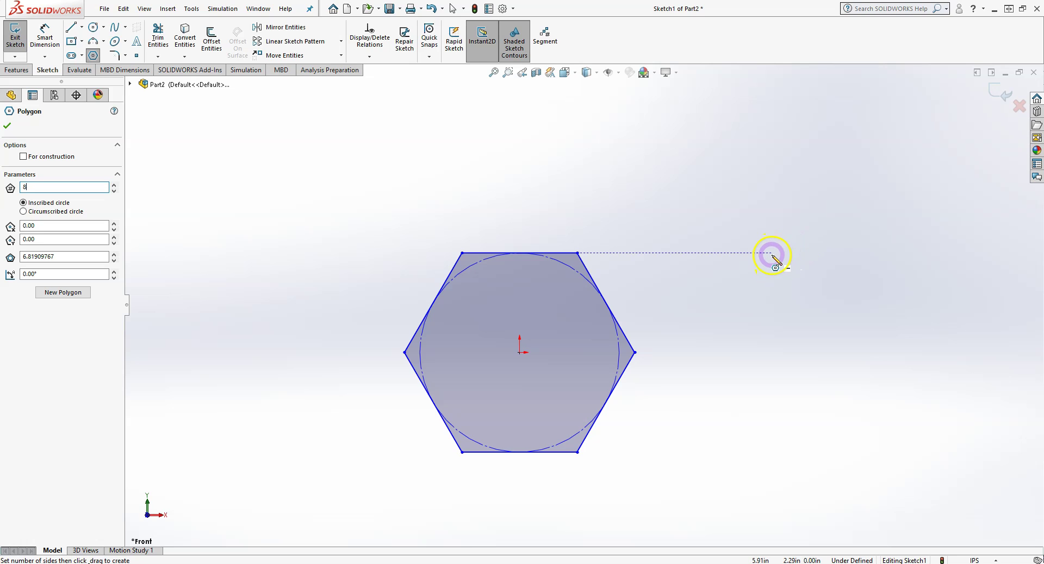
drag(772, 255, 865, 249)
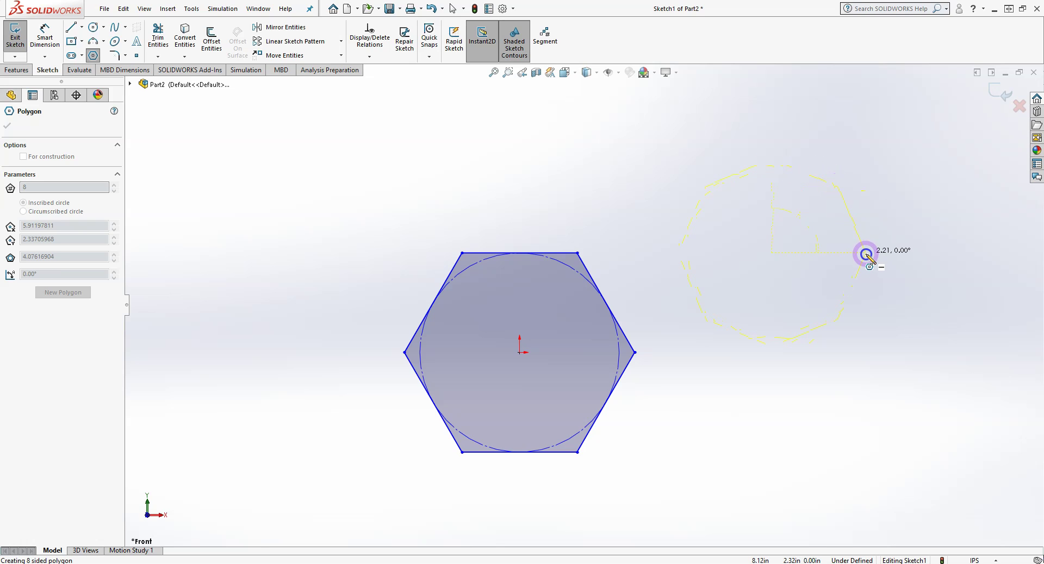
drag(866, 254, 774, 126)
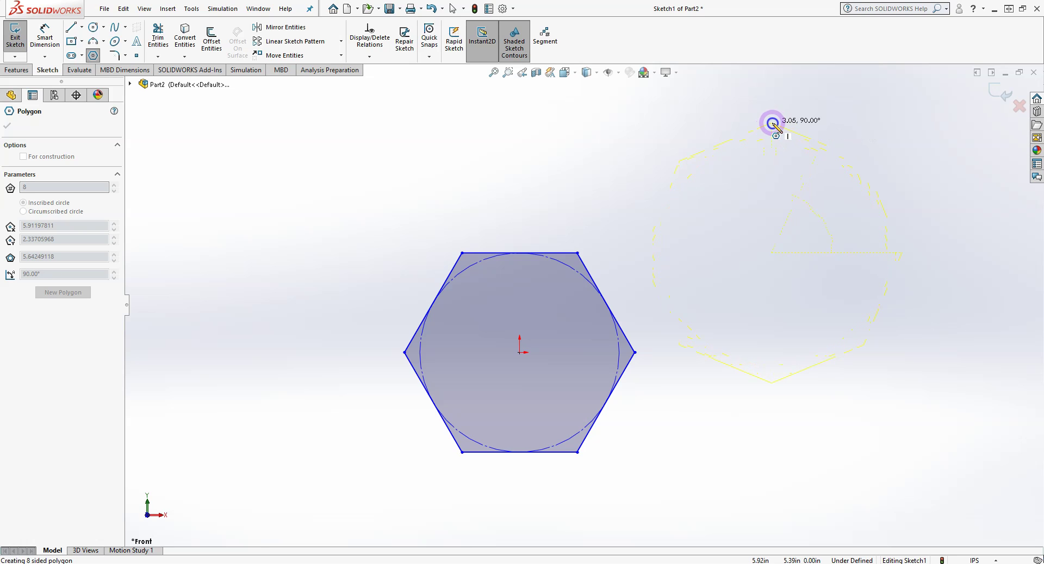
drag(780, 127, 770, 127)
right_click(770, 129)
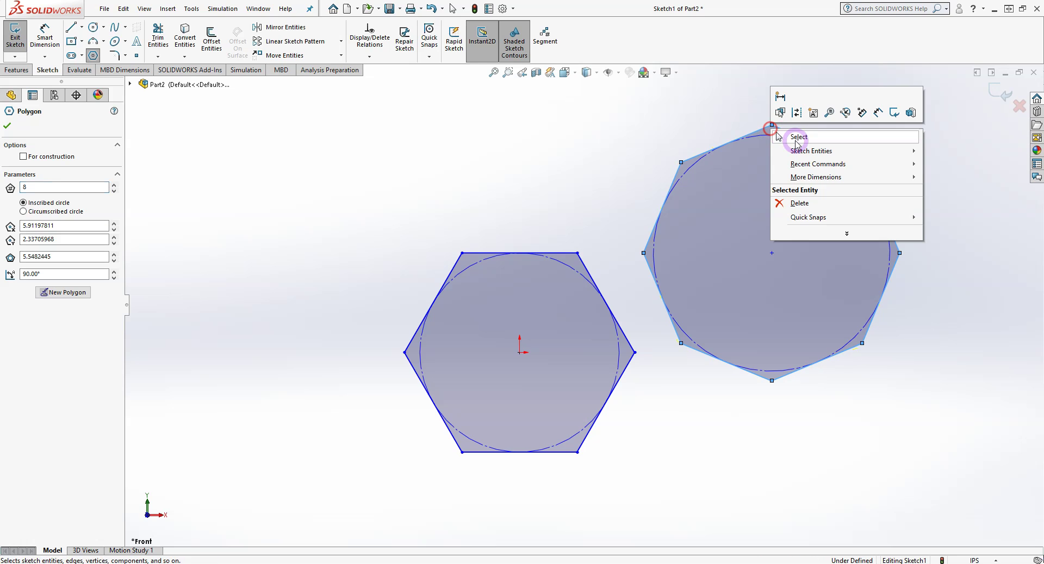
click(797, 139)
Delete the hexagon and the octagon from the sketch
click(851, 164)
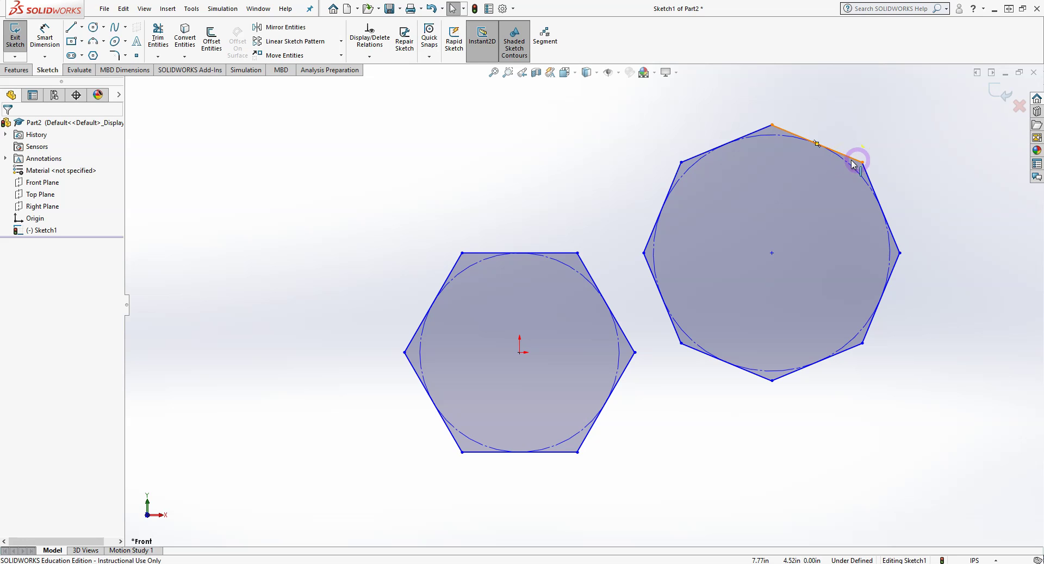
drag(934, 116, 299, 533)
key(Delete)
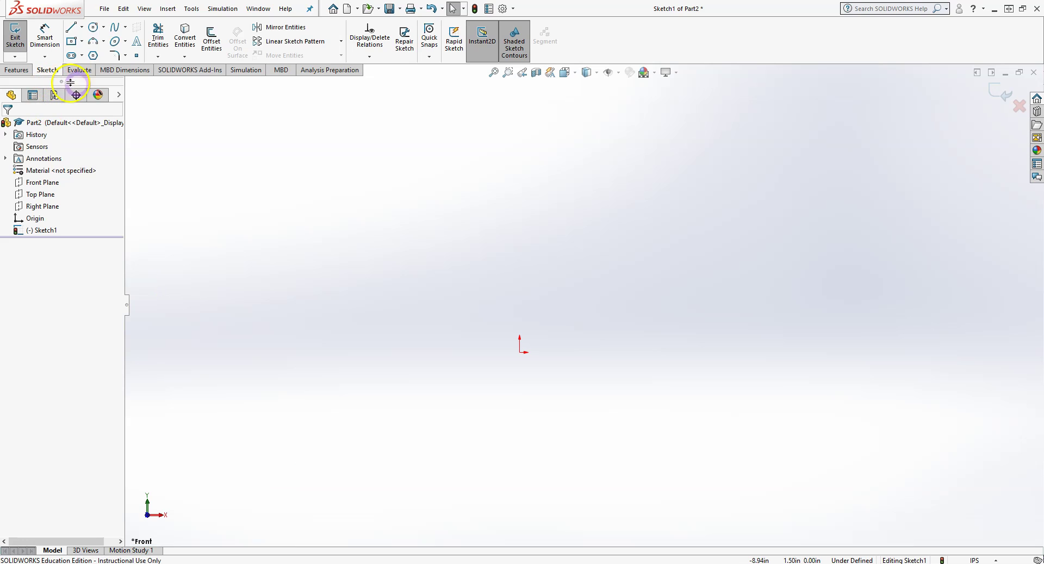
Sketch a wavy four-point spline above the origin, from near X -5.78, Y 1.95 in to near X 5.99, Y 4.4 in
click(125, 28)
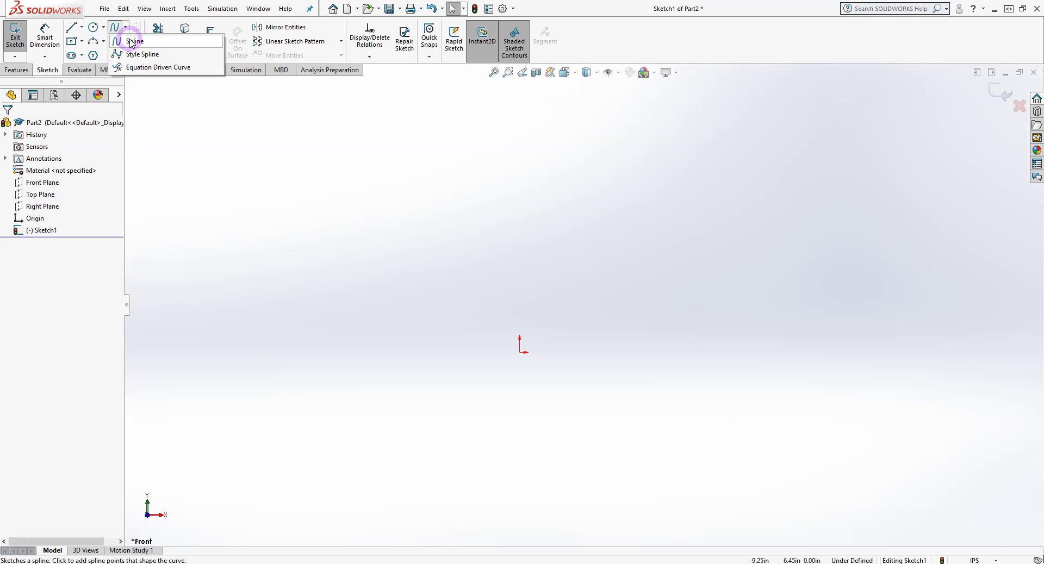
click(131, 41)
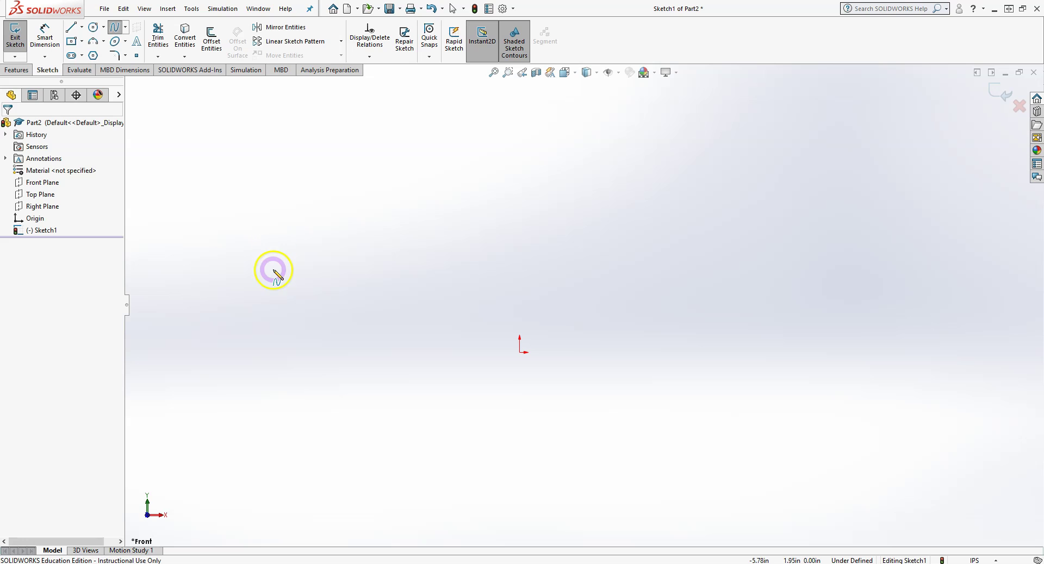
click(274, 270)
click(384, 187)
click(428, 179)
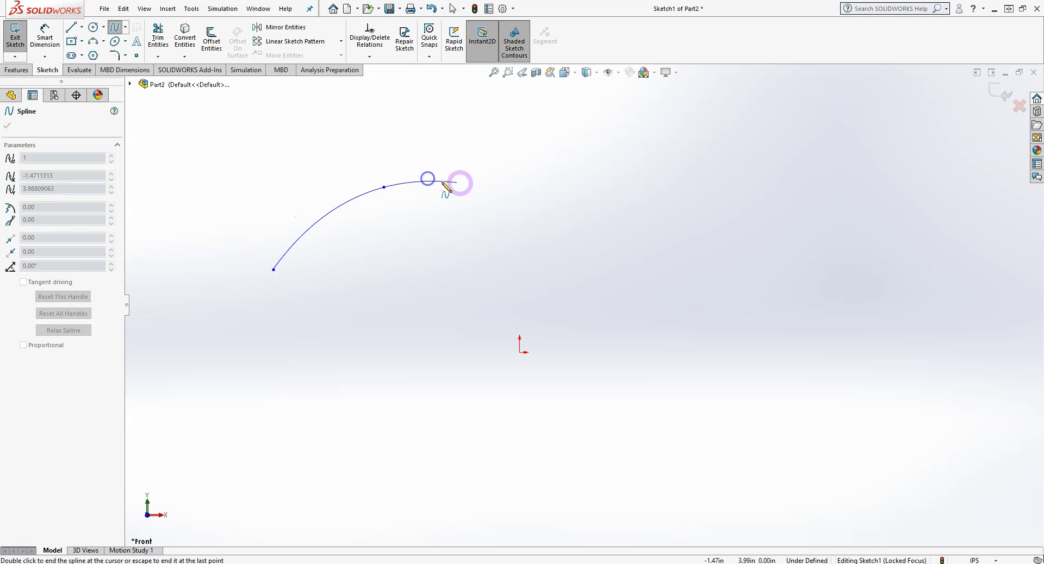
click(563, 213)
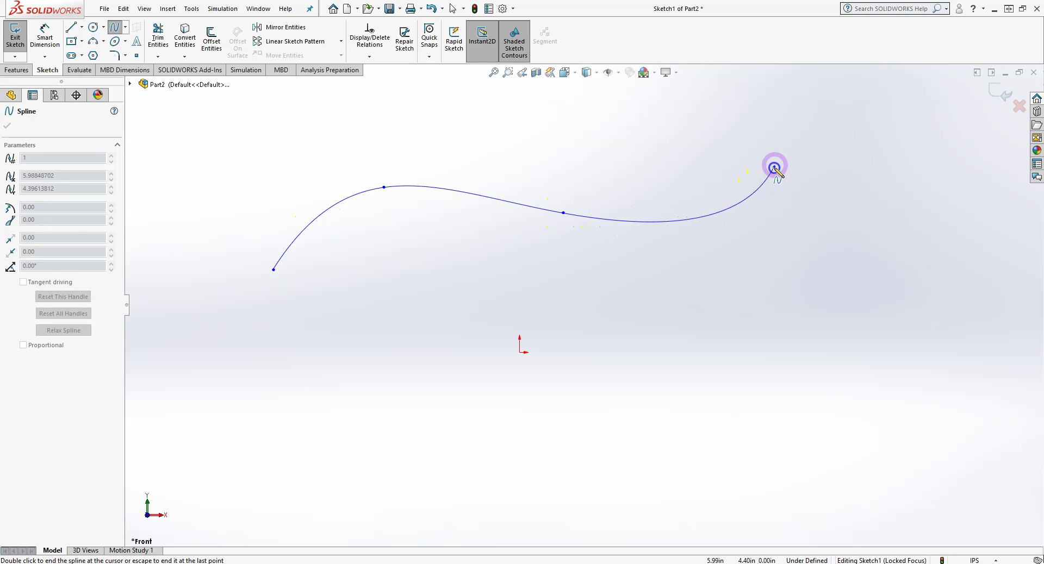
double_click(781, 165)
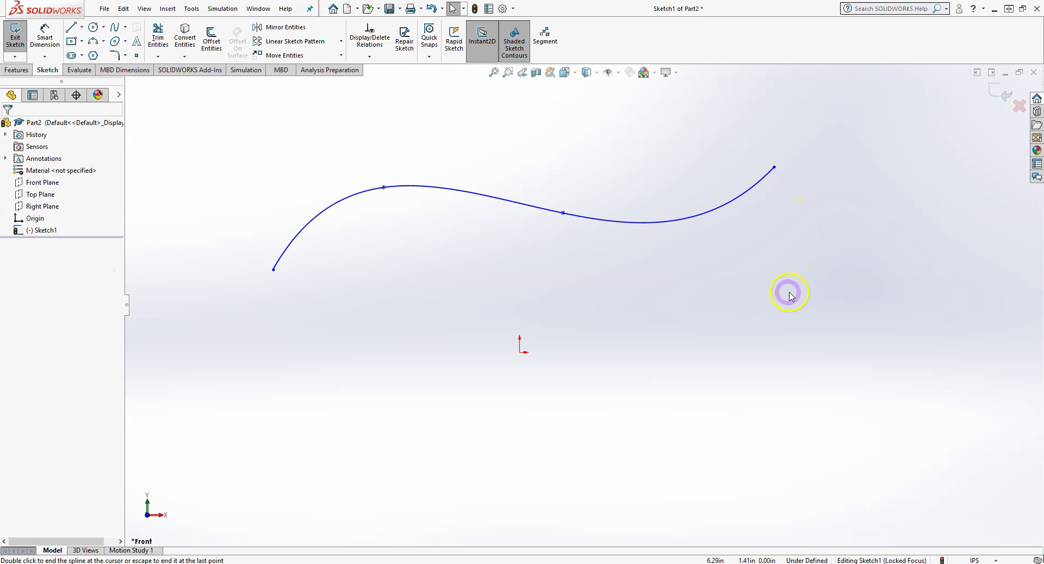
Sketch a five-vertex style spline below the first spline, from near X -5.8, Y -0.2 in to near X 6.42, Y 1.90 in
click(125, 27)
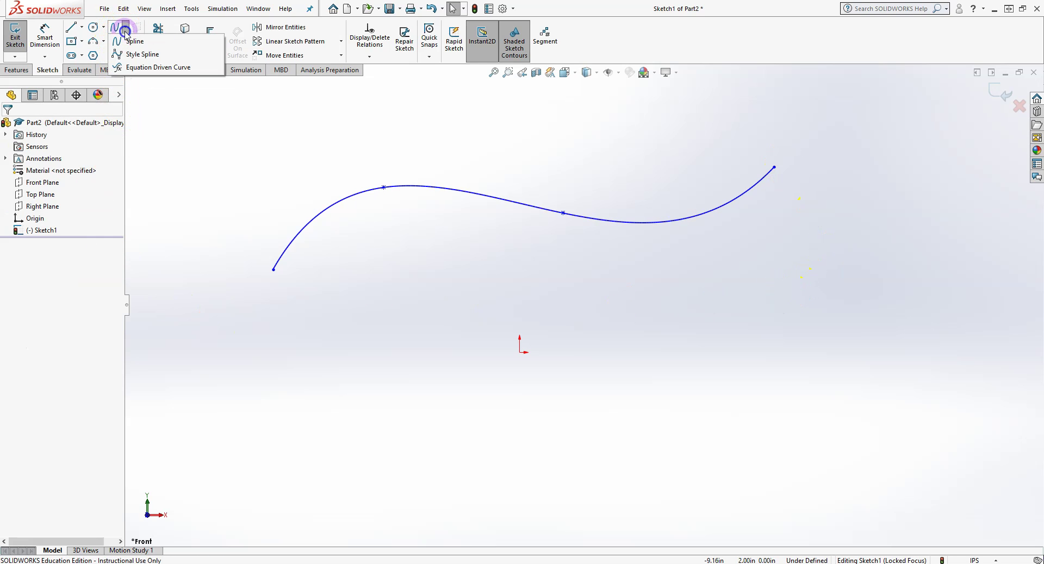
click(144, 55)
click(273, 361)
click(373, 285)
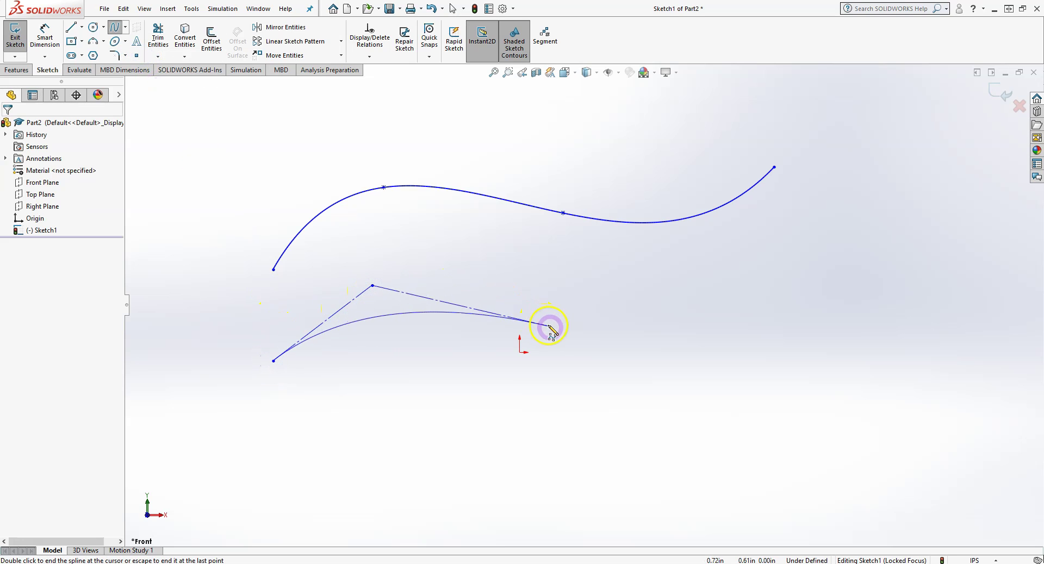
click(573, 359)
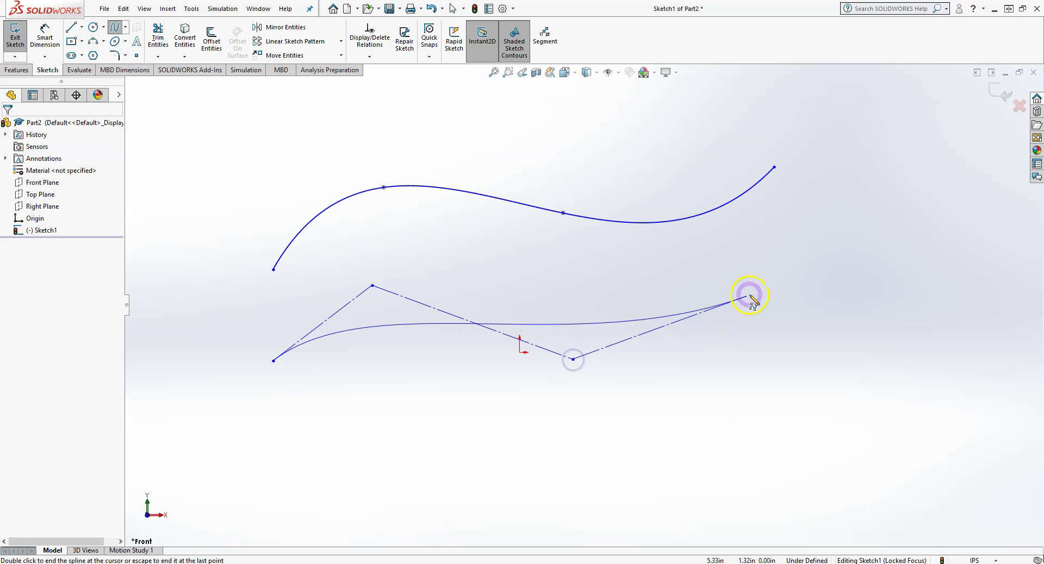
click(737, 330)
click(794, 271)
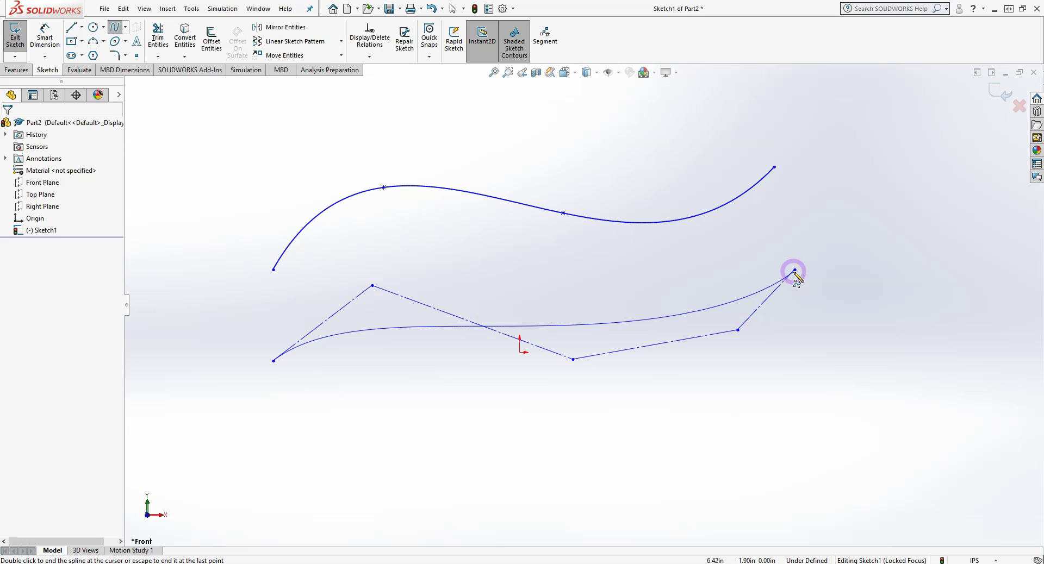
double_click(794, 271)
Reshape the style spline by moving its fourth control vertex to about X 3.82, Y -0.83 in and its third well above the origin
click(599, 325)
click(738, 331)
drag(739, 332, 683, 388)
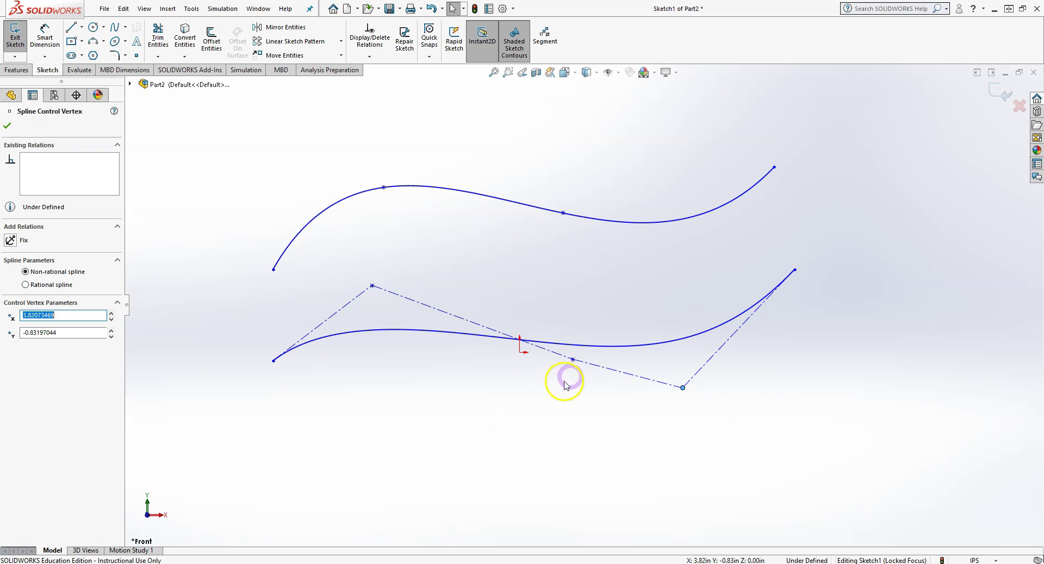
drag(575, 366, 480, 249)
Reshape the upper spline by moving its second point to about X -2.95, Y 4.23 in
click(465, 191)
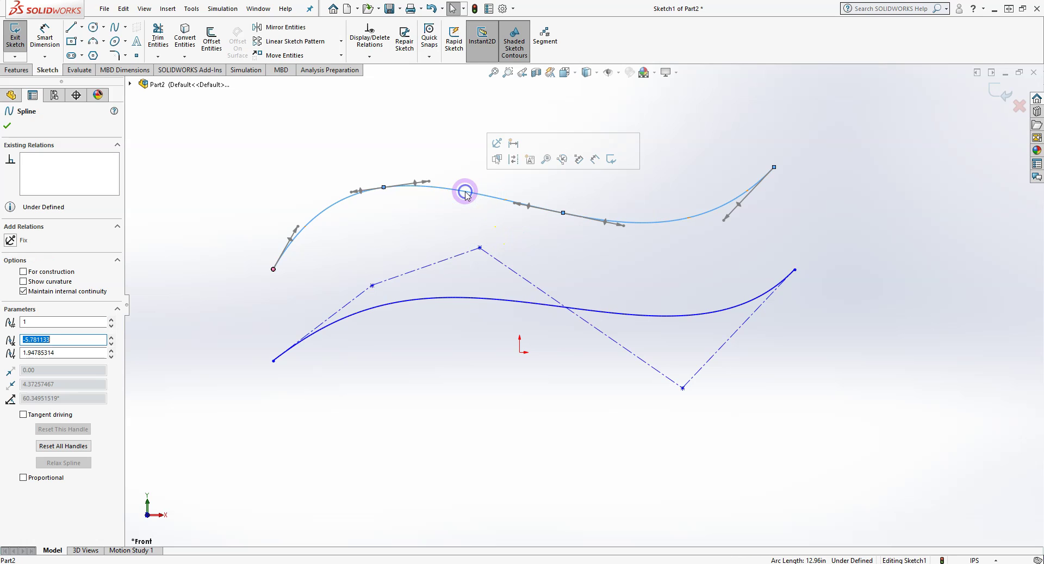
click(384, 189)
drag(384, 190, 360, 180)
click(360, 173)
click(313, 357)
click(6, 126)
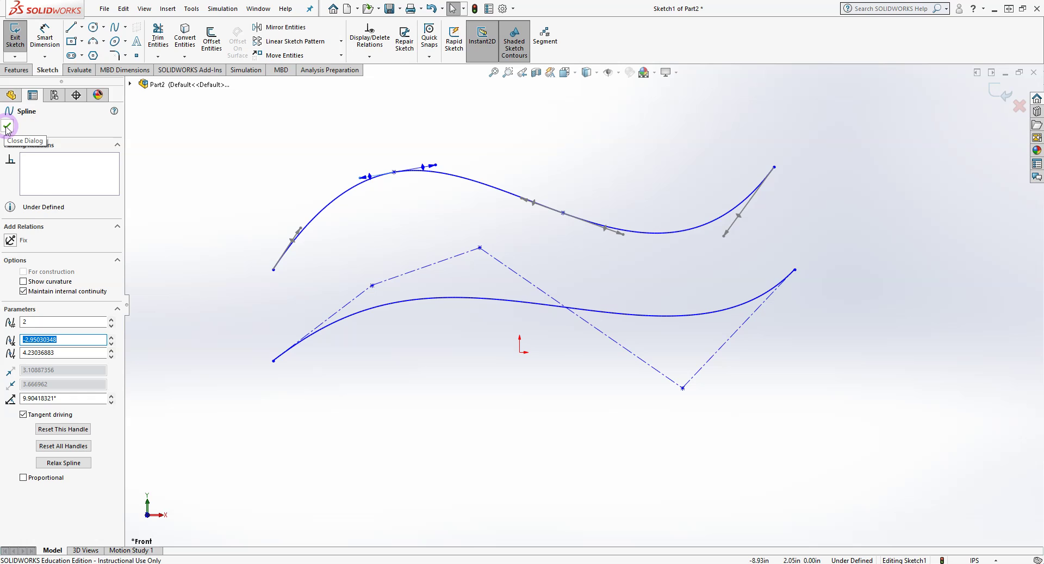
click(7, 127)
Delete both splines from the sketch
mouse_move(890, 124)
mouse_down()
mouse_move(221, 508)
mouse_move(194, 506)
mouse_up()
key(Delete)
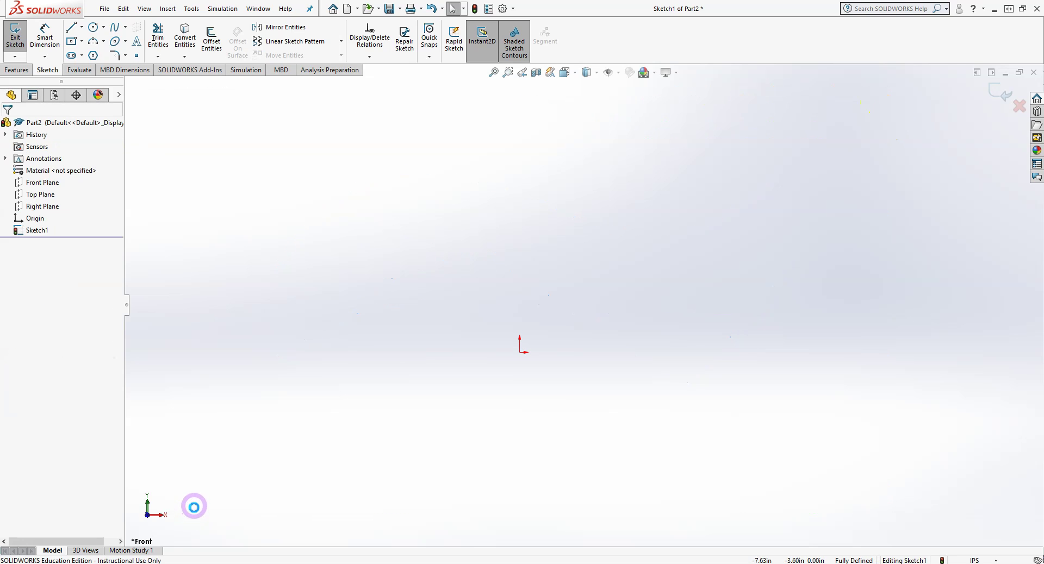
Sketch a horizontal ellipse centred on the origin with radii of about 3.74 in and 2.00 in
click(118, 45)
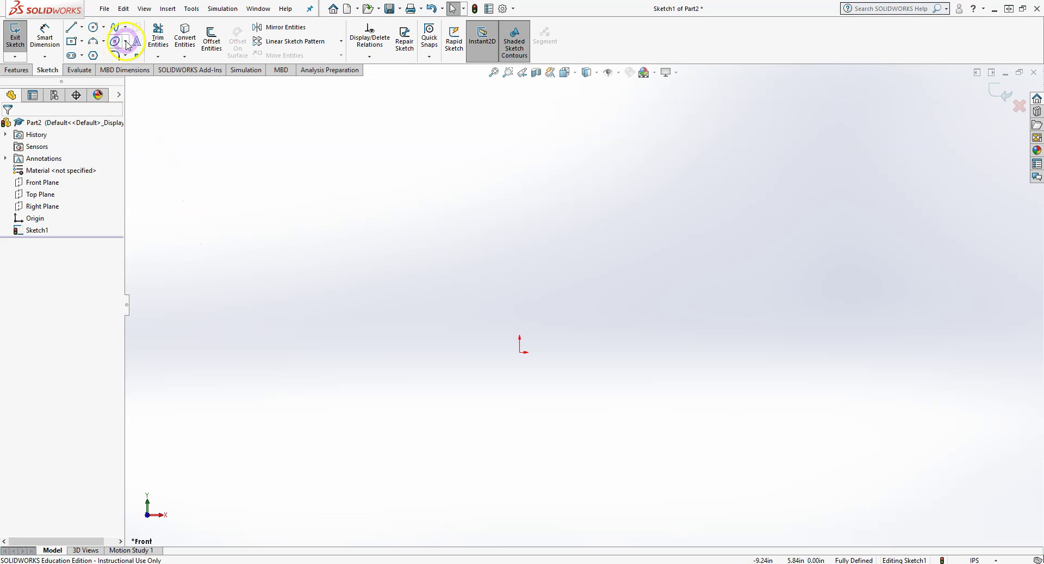
click(126, 43)
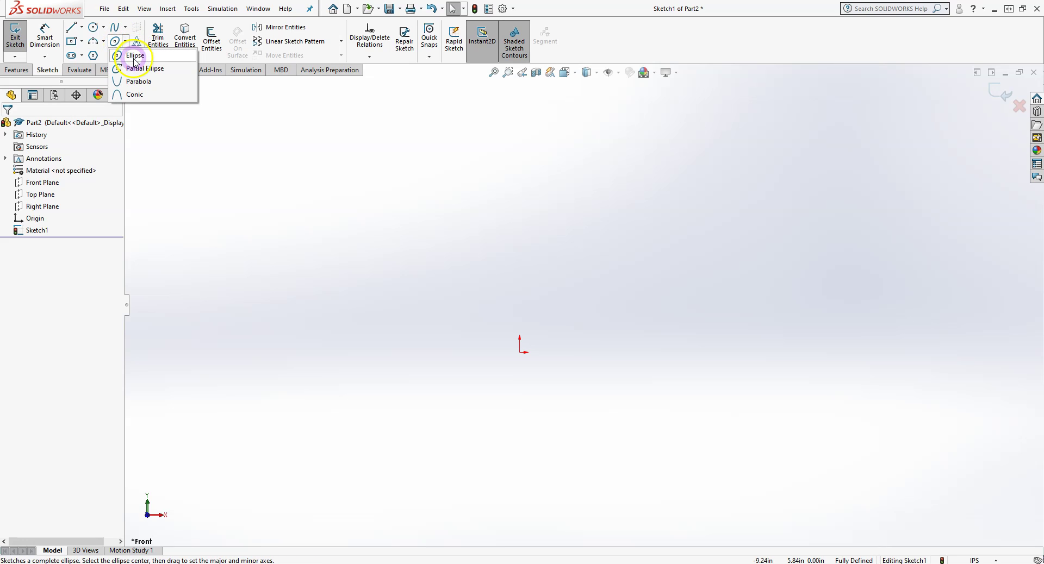
click(136, 56)
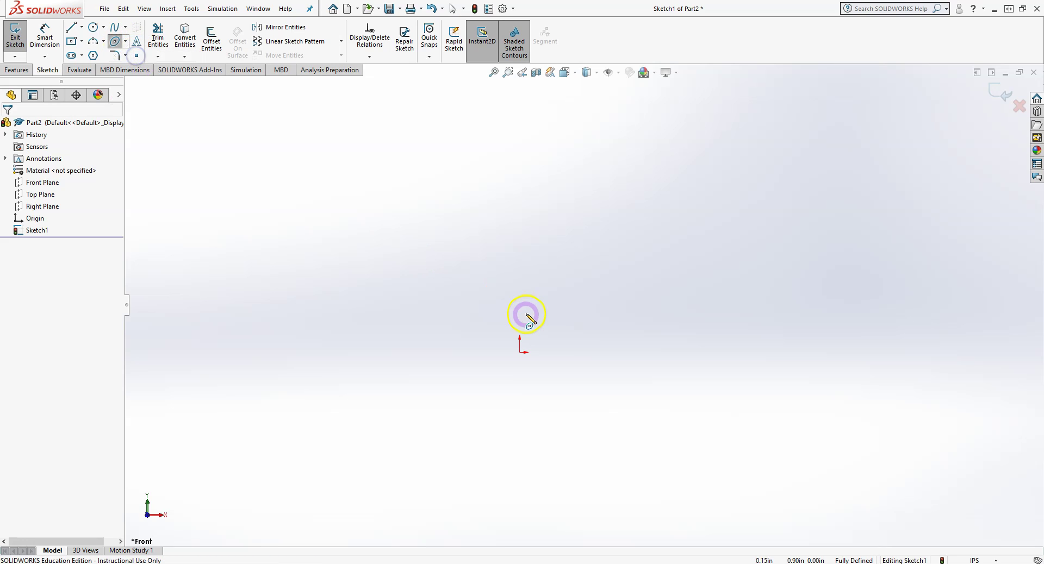
click(520, 354)
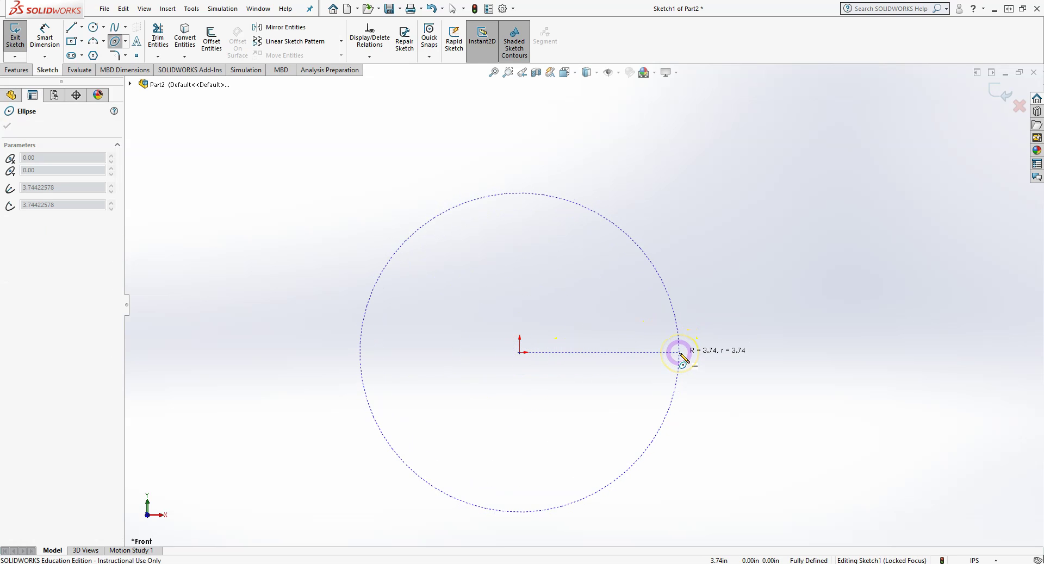
click(679, 354)
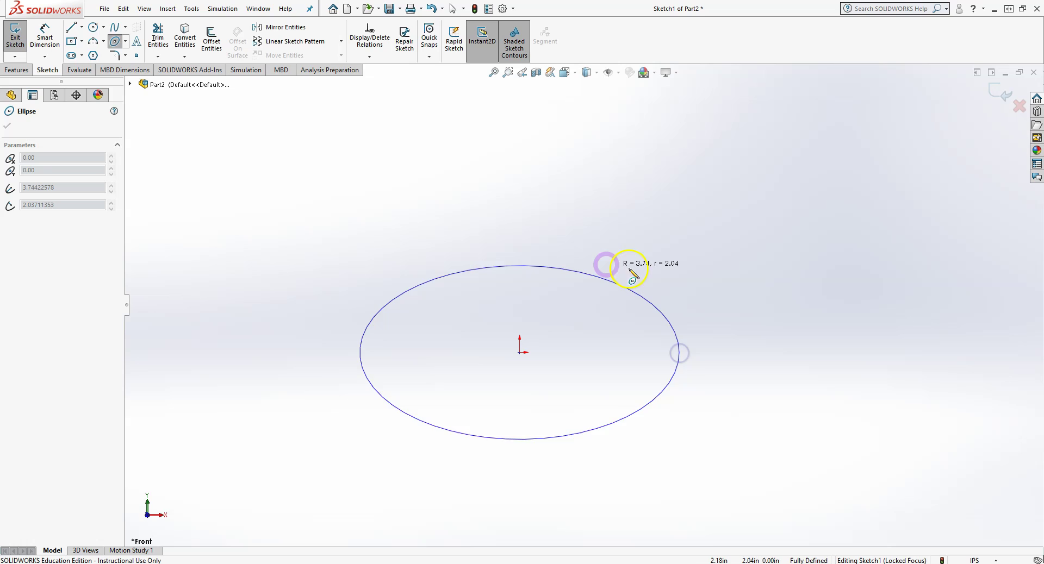
click(565, 268)
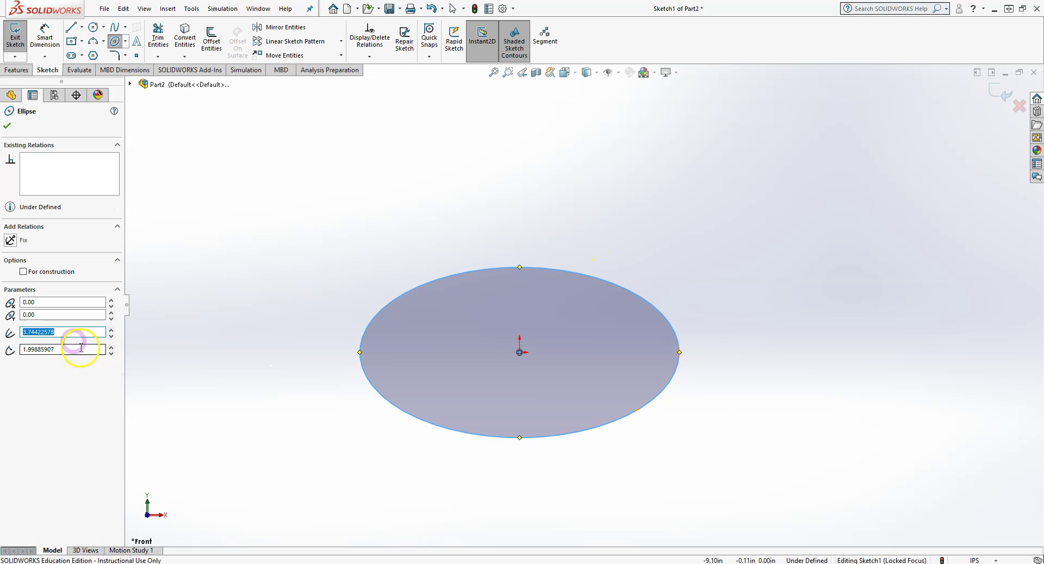
Set the ellipse's major radius to 3 in and its minor radius to 1 in
click(62, 352)
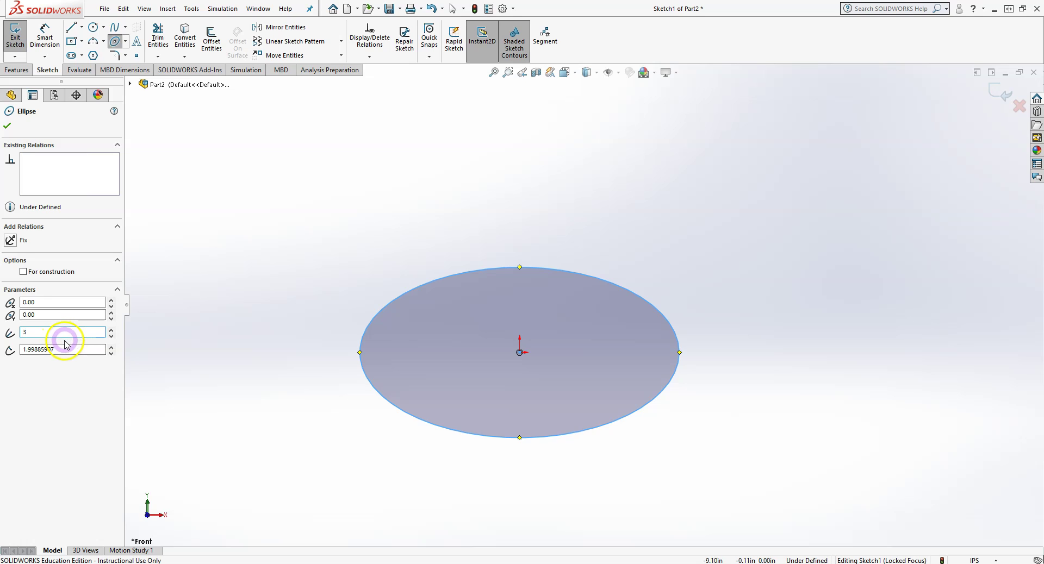
key(Tab)
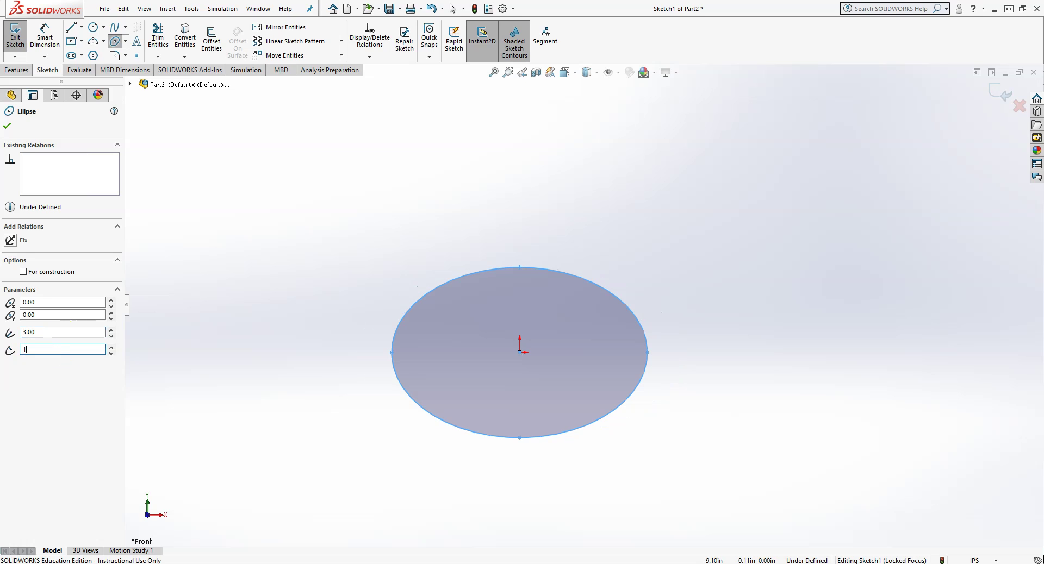
text(1)
key(Return)
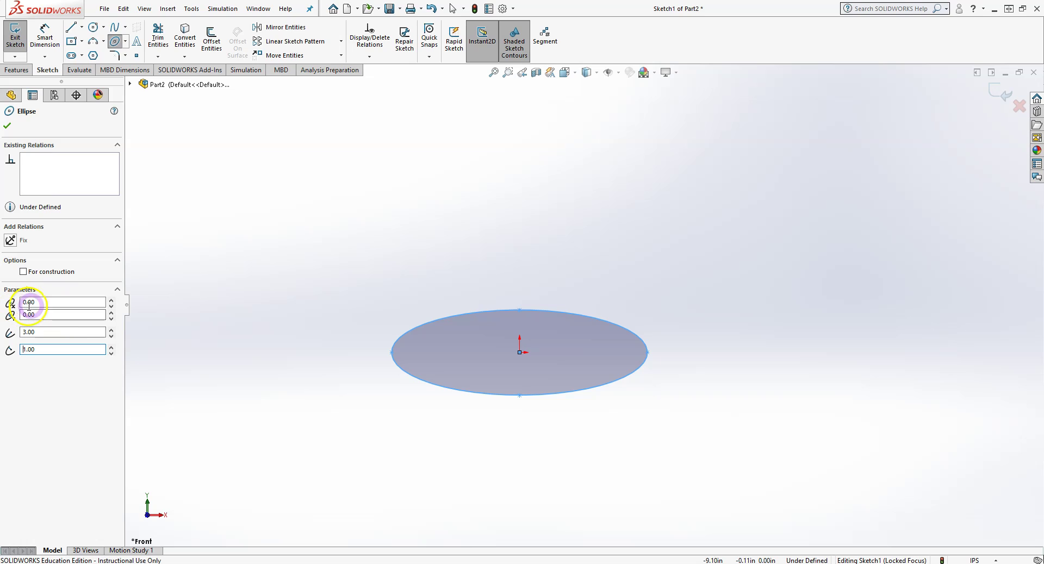
click(58, 347)
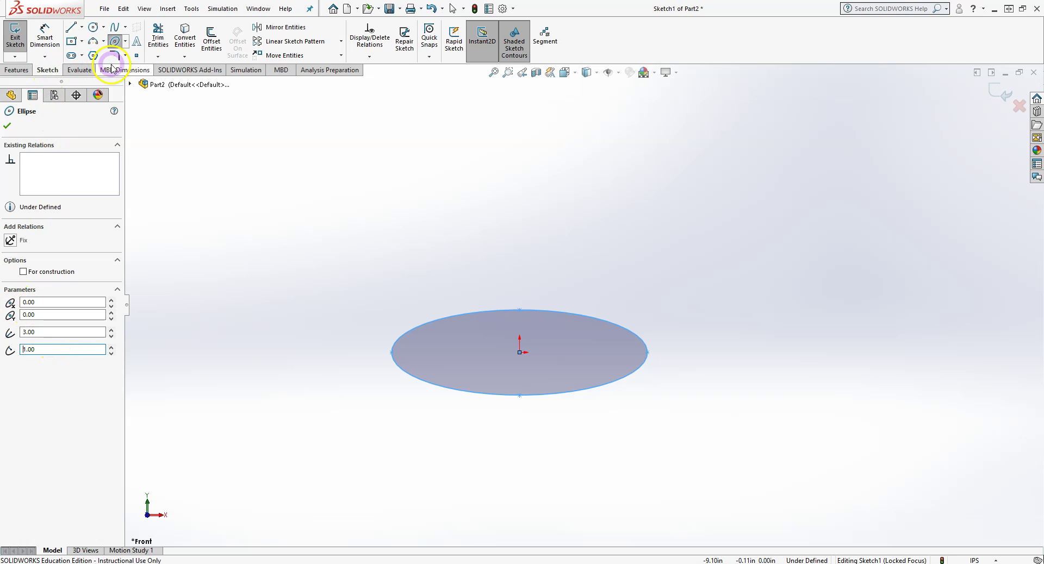
click(7, 125)
Delete the ellipse from the sketch
drag(741, 260, 285, 514)
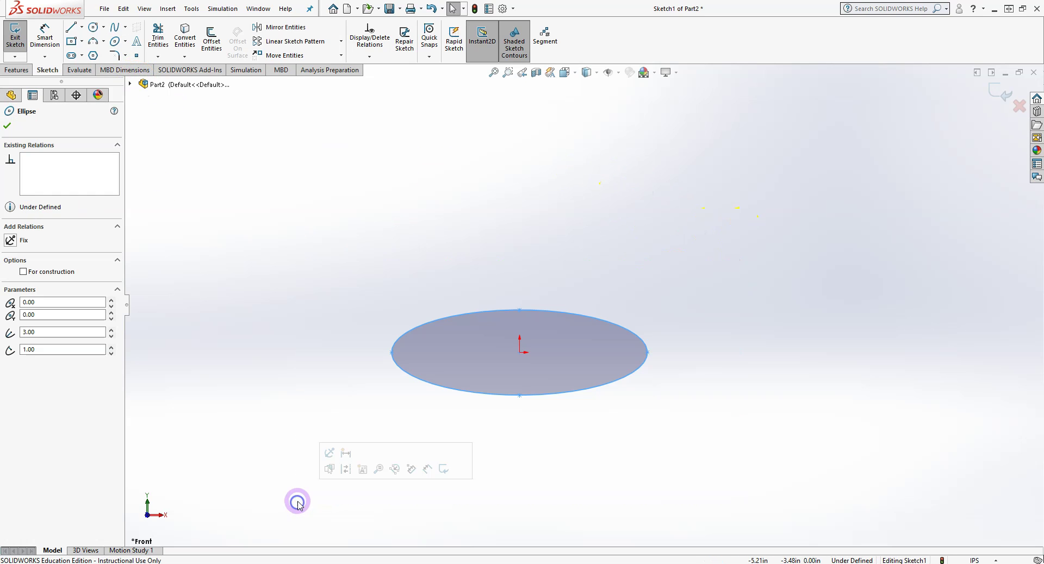
key(Delete)
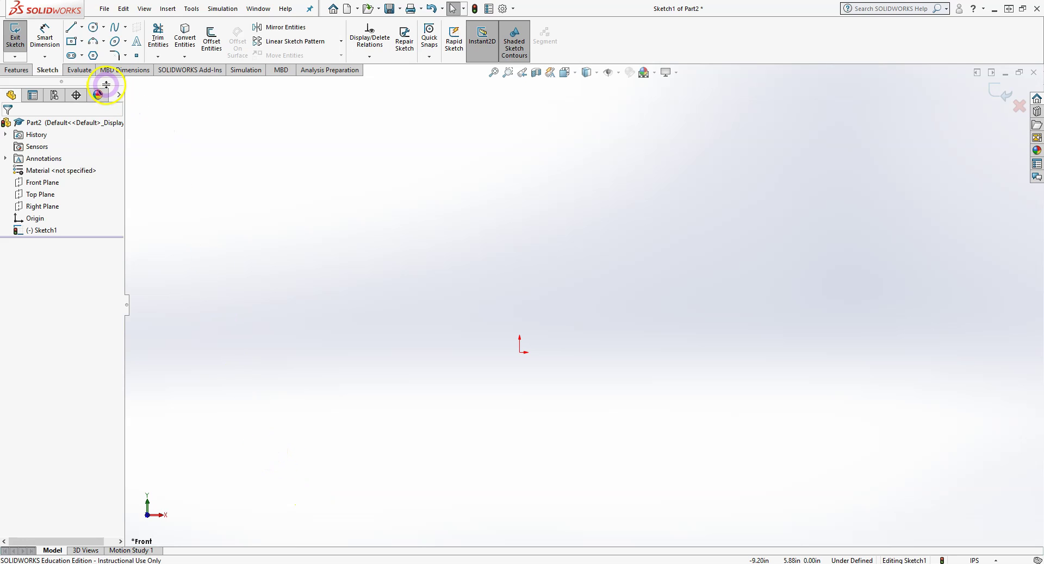
click(125, 57)
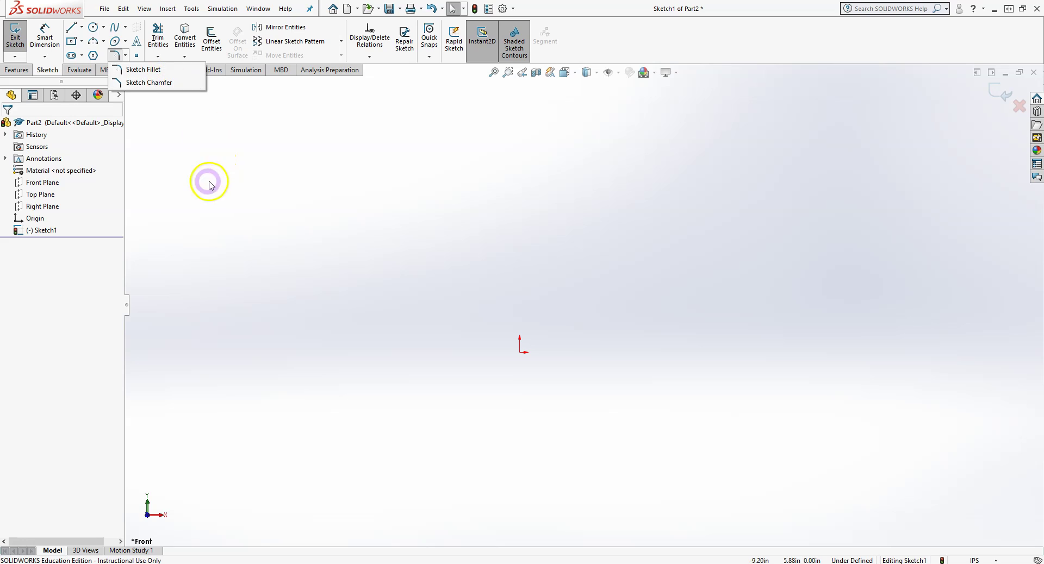
click(173, 181)
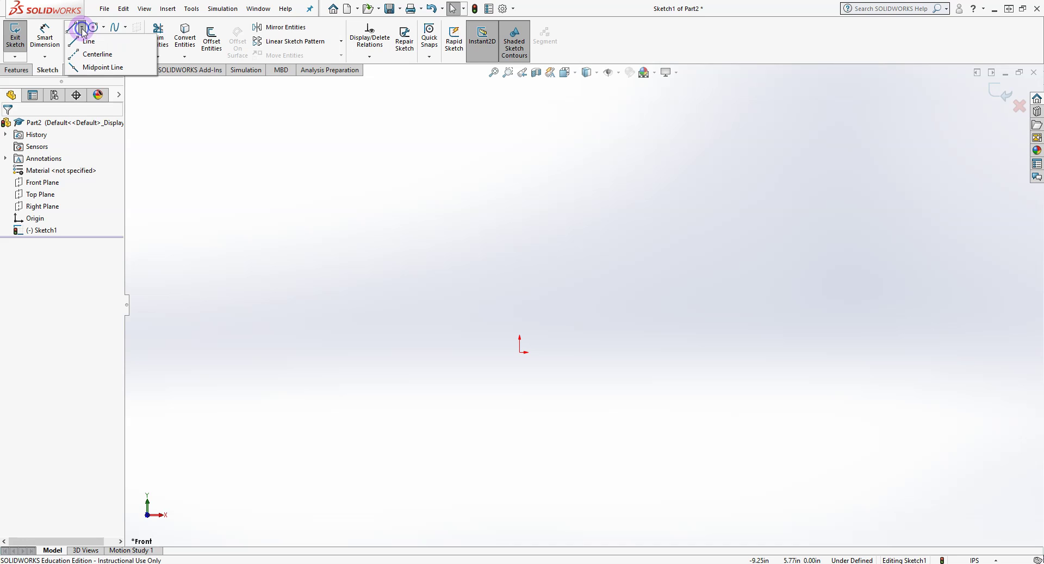
Sketch a vertical line about 4.56 in up from the origin, joined to a horizontal line about 4.36 in long to the right
click(77, 28)
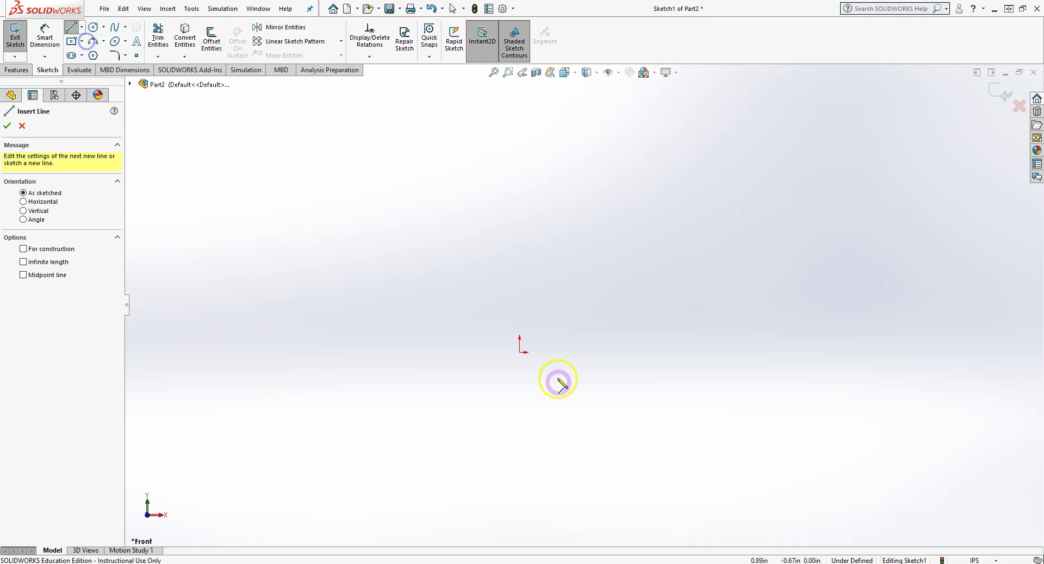
click(520, 353)
drag(519, 159, 705, 158)
right_click(705, 157)
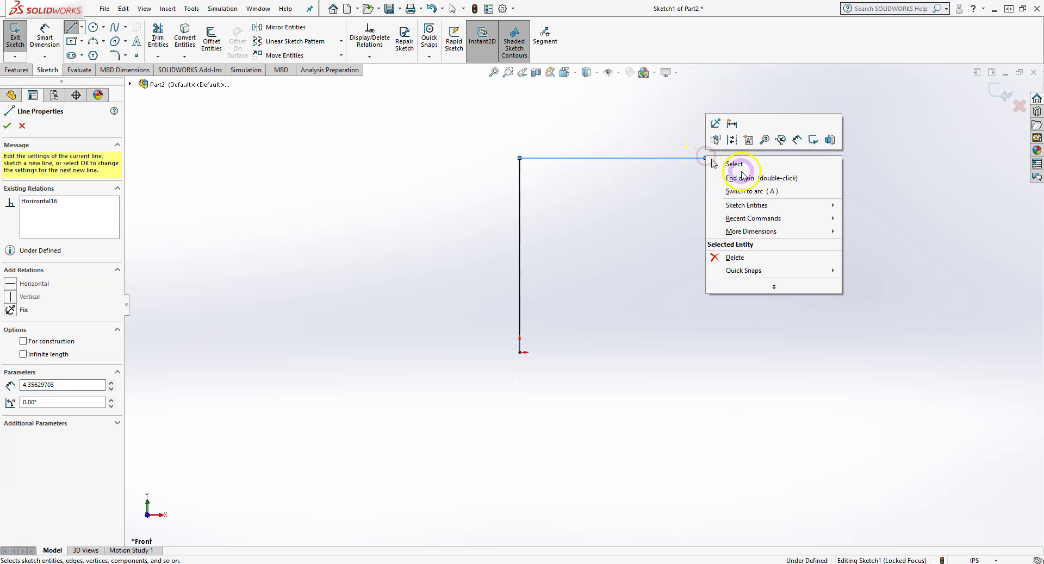
click(739, 164)
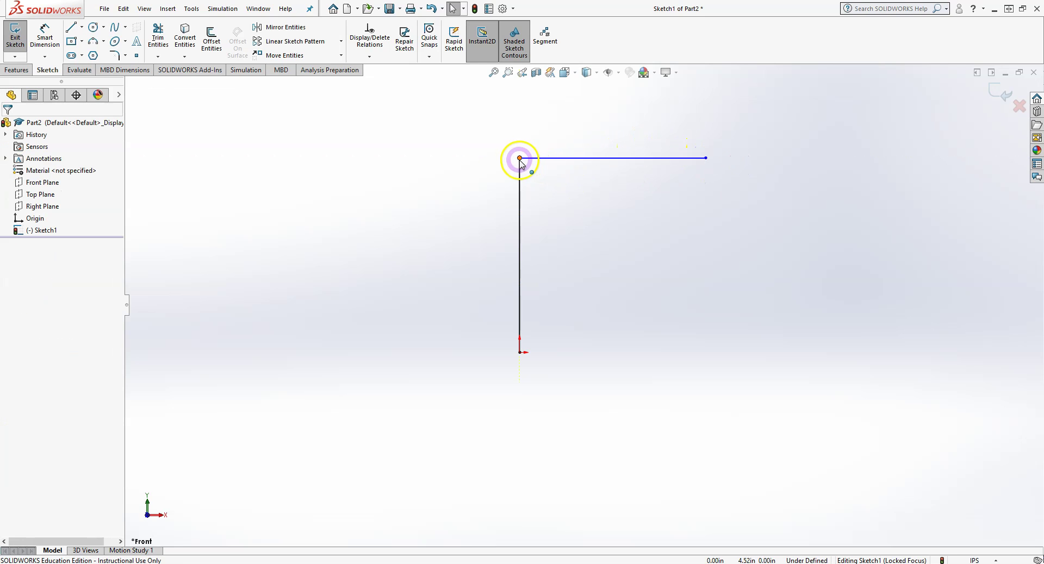
click(520, 158)
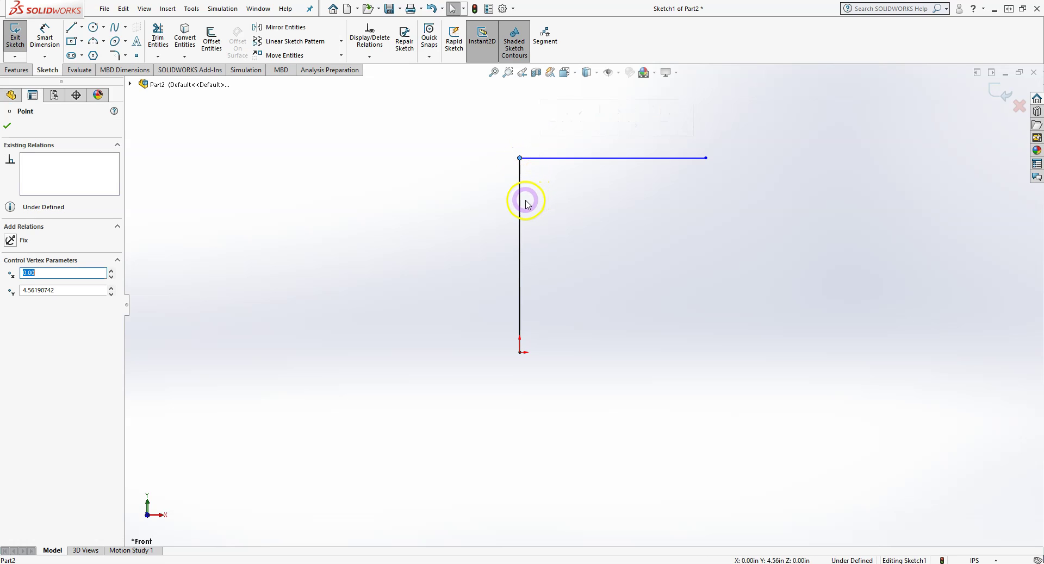
click(115, 56)
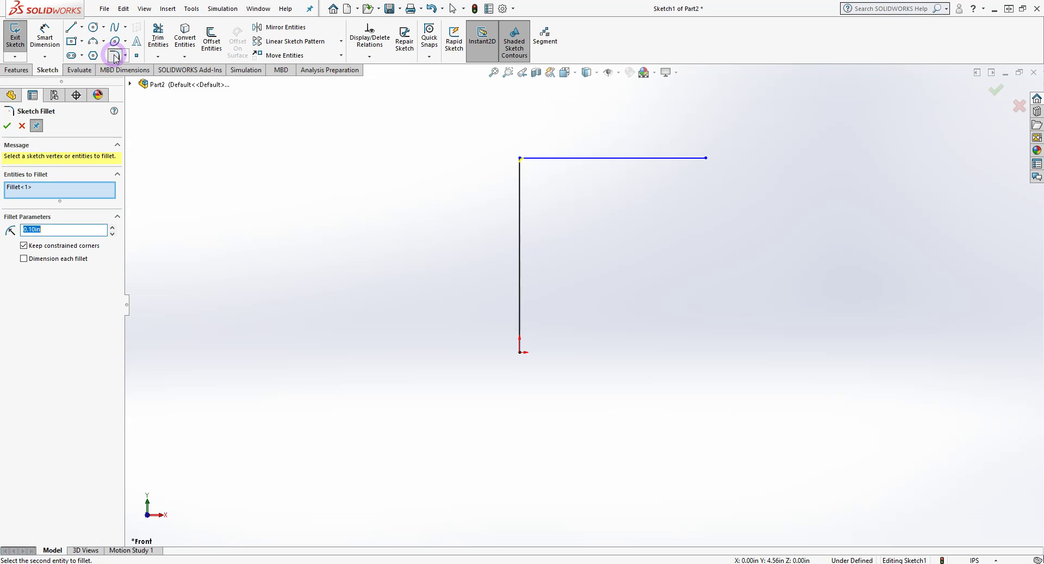
click(520, 159)
scroll(560, 229, down, 5)
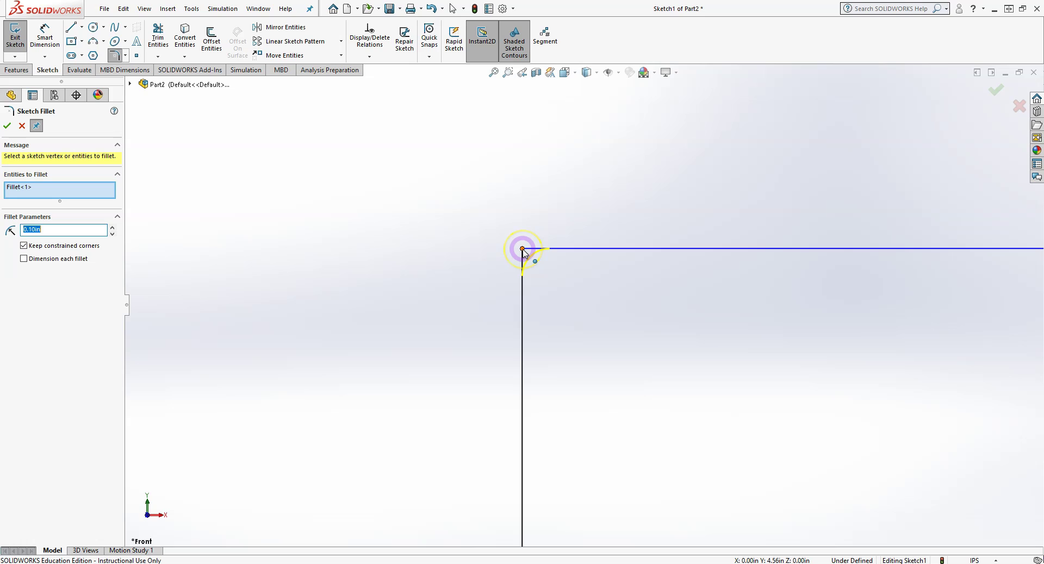
scroll(657, 258, up, 2)
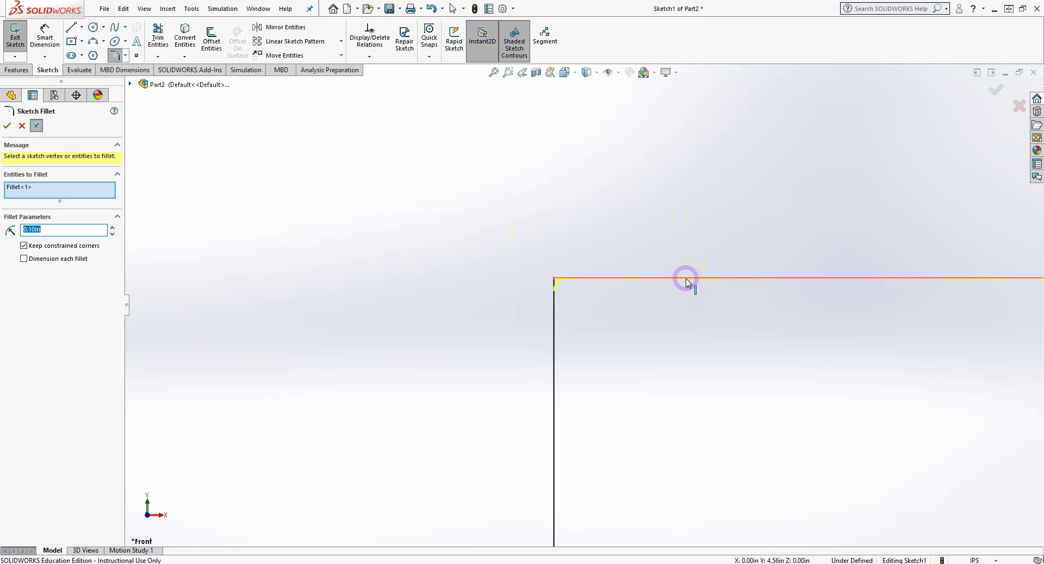
click(553, 379)
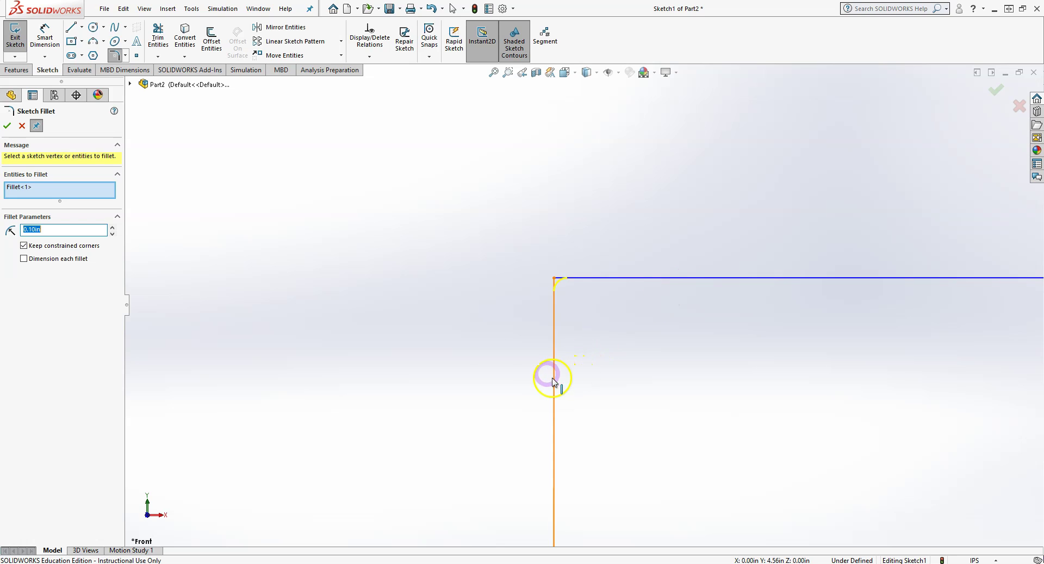
click(493, 274)
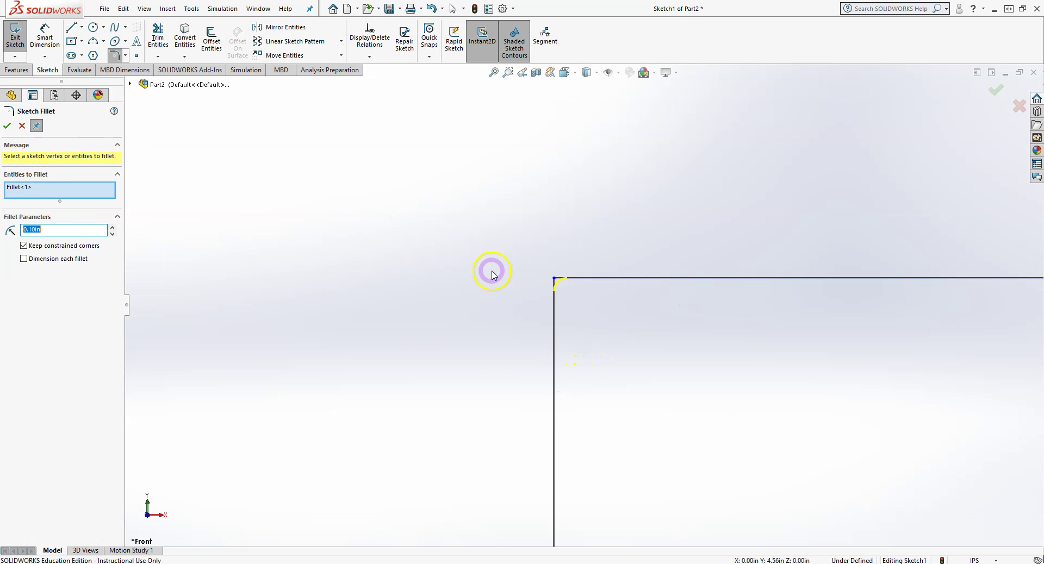
click(22, 125)
click(618, 357)
click(549, 270)
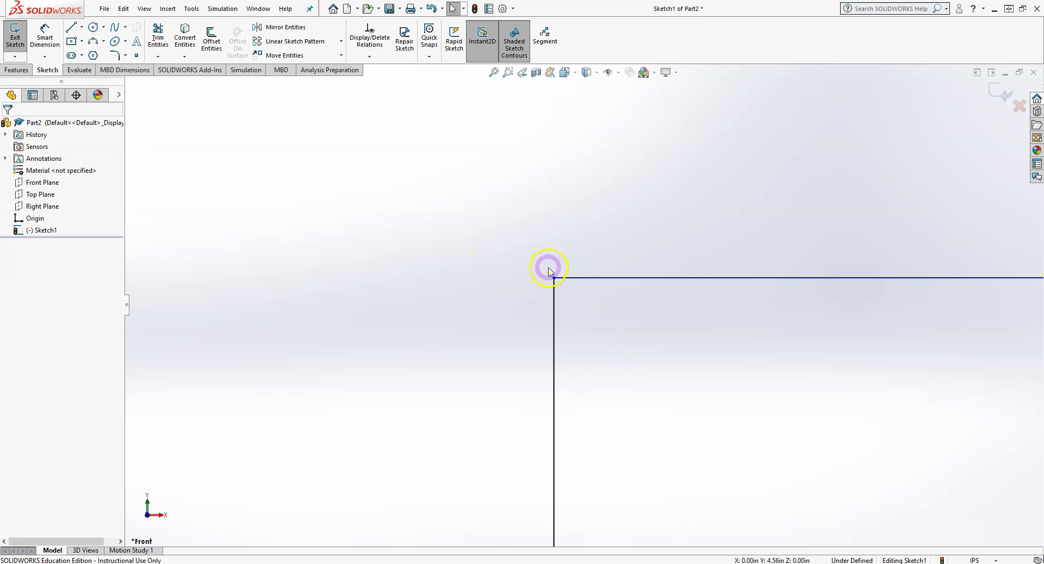
Round the corner between the vertical and horizontal lines with a 0.50 in sketch fillet, and undo the fillet
click(113, 56)
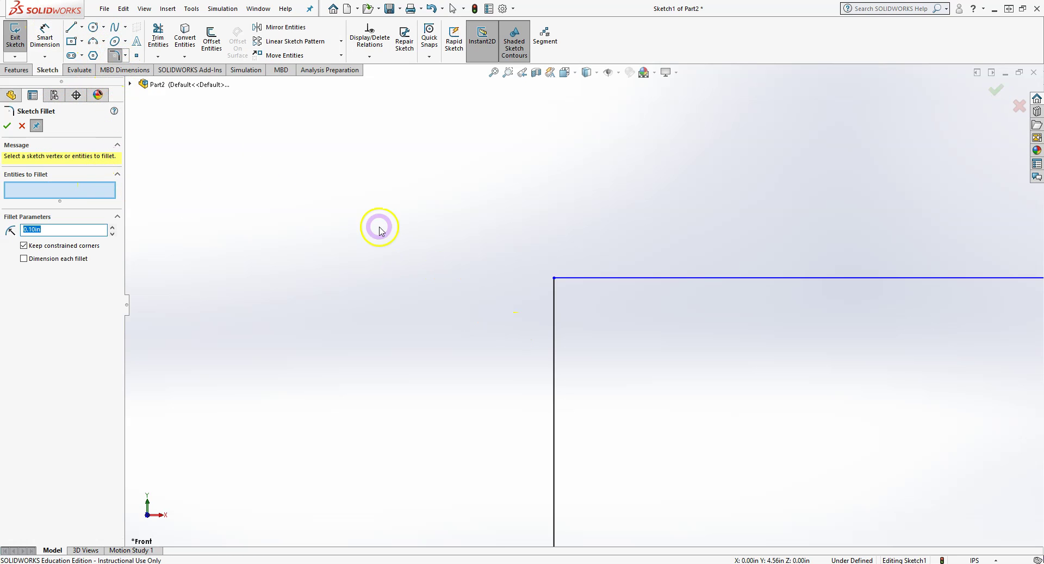
click(554, 278)
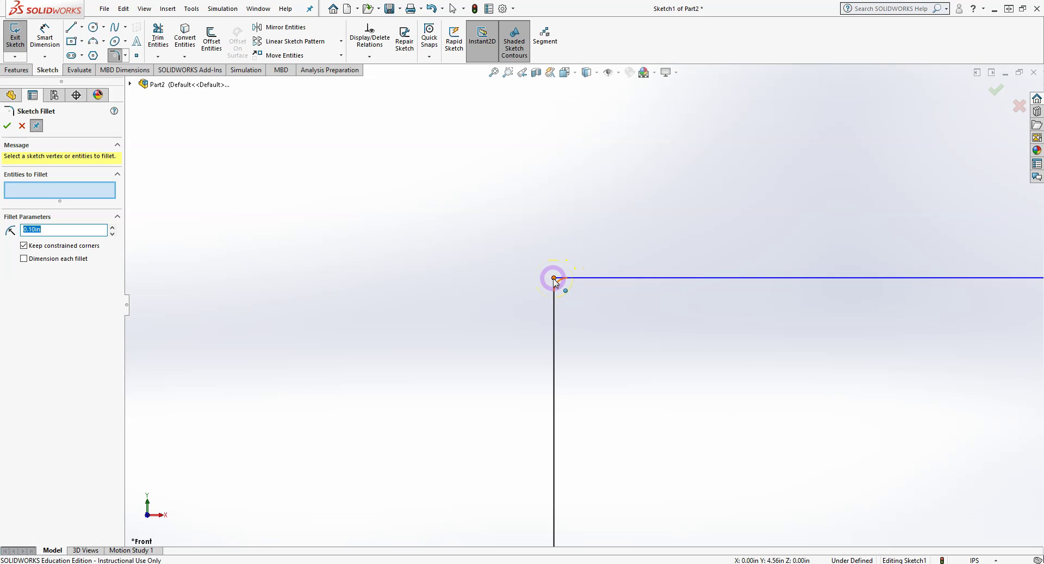
click(65, 230)
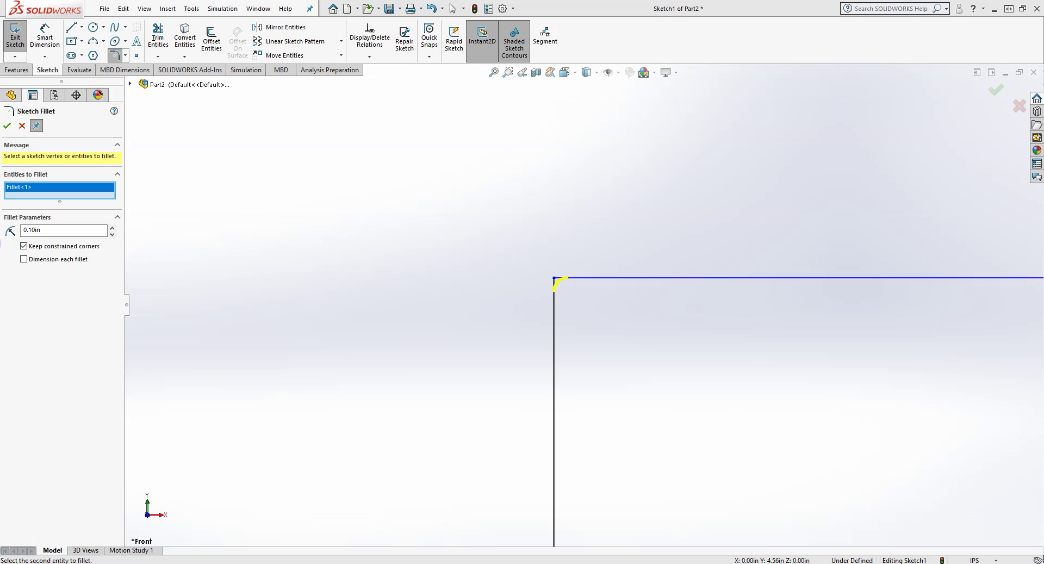
drag(60, 229, 7, 235)
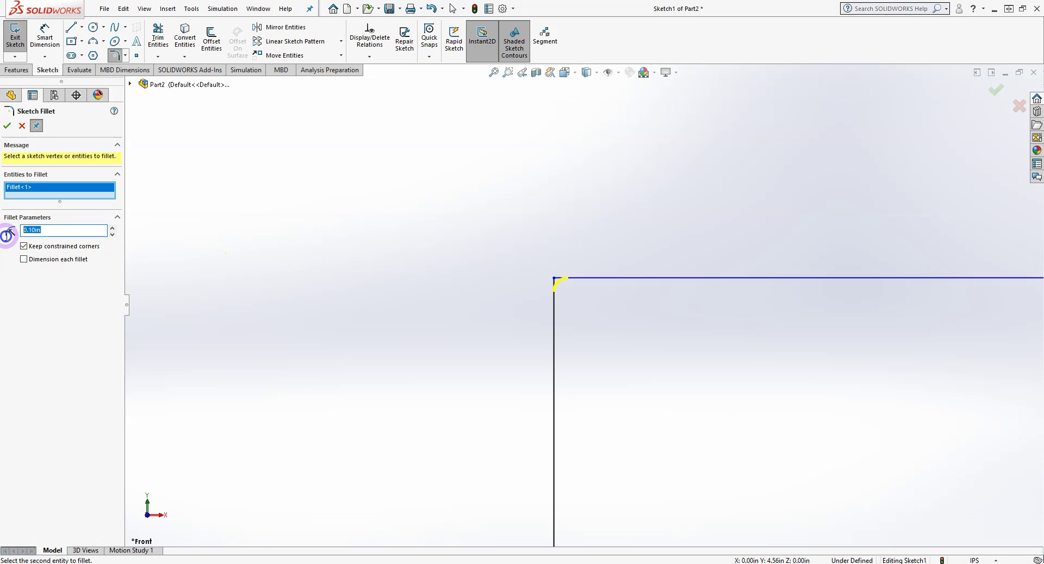
scroll(734, 303, up, 3)
scroll(669, 305, down, 2)
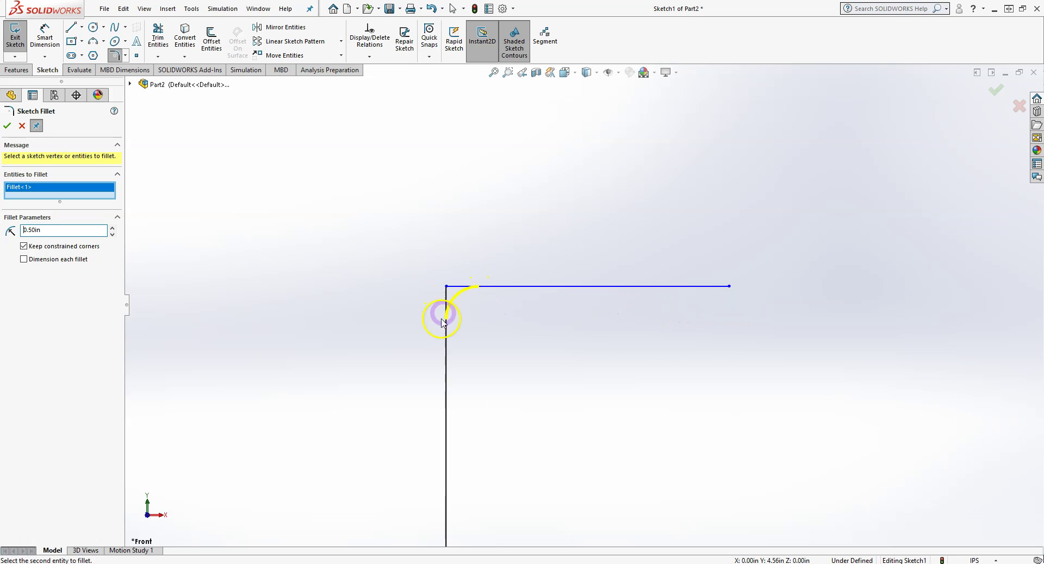
click(505, 286)
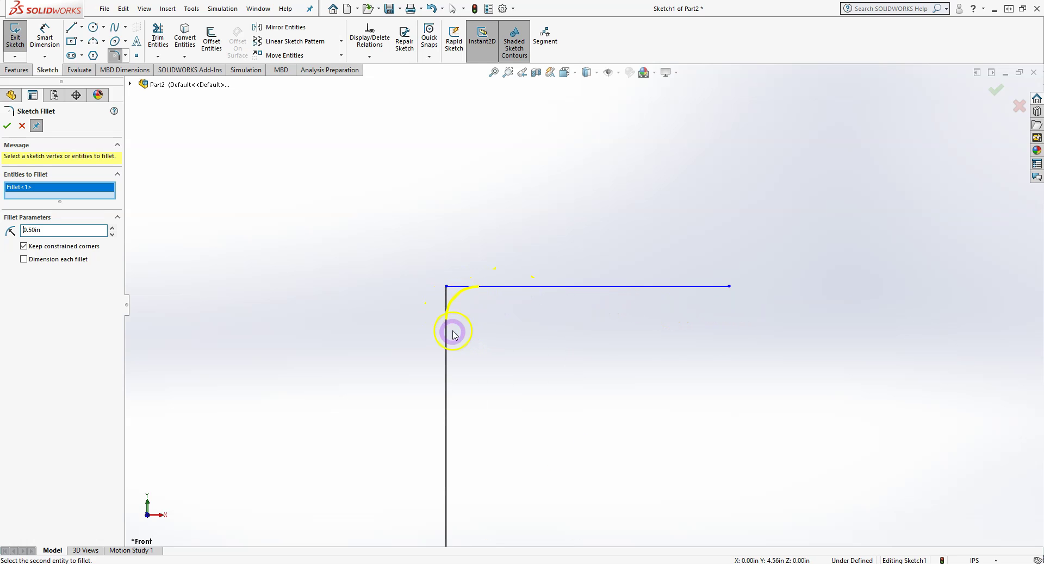
scroll(478, 287, down, 2)
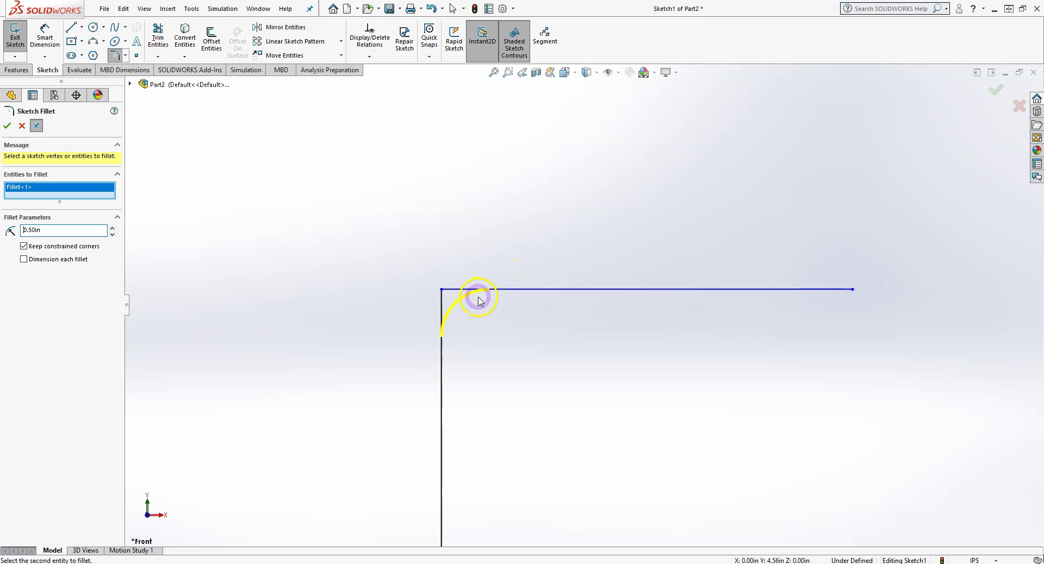
click(33, 188)
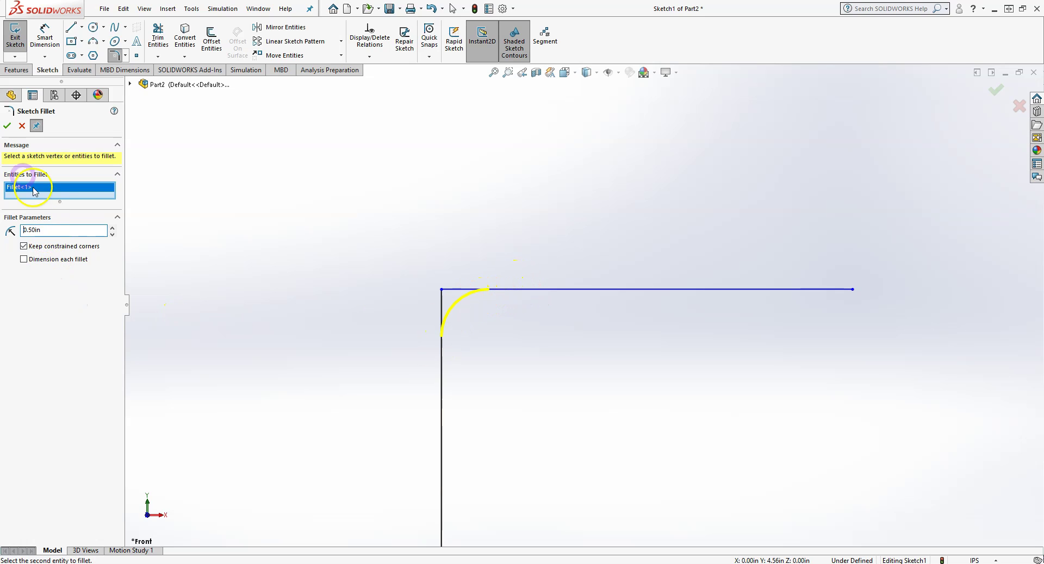
click(7, 126)
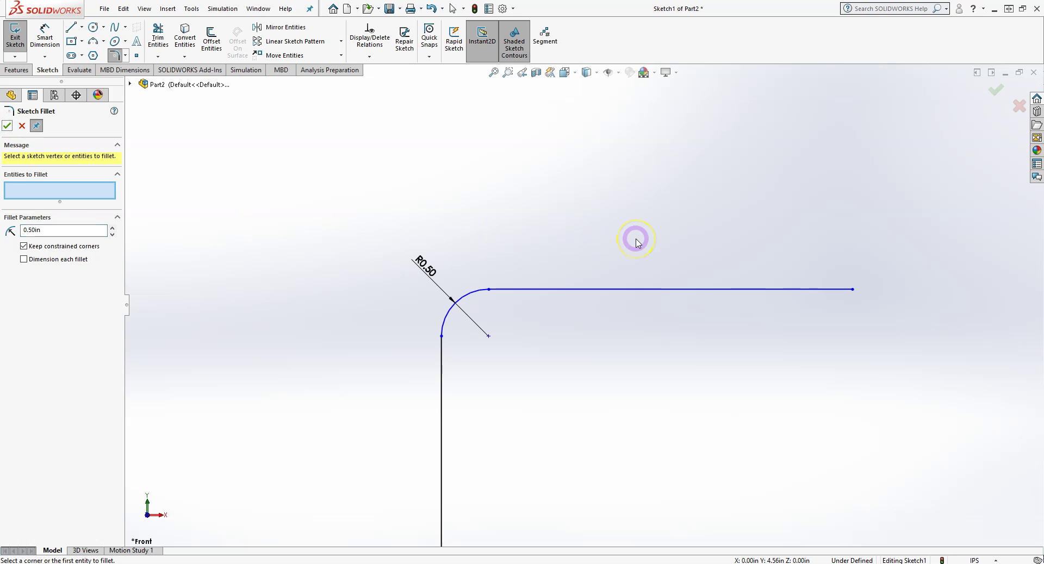
key(ctrl+z)
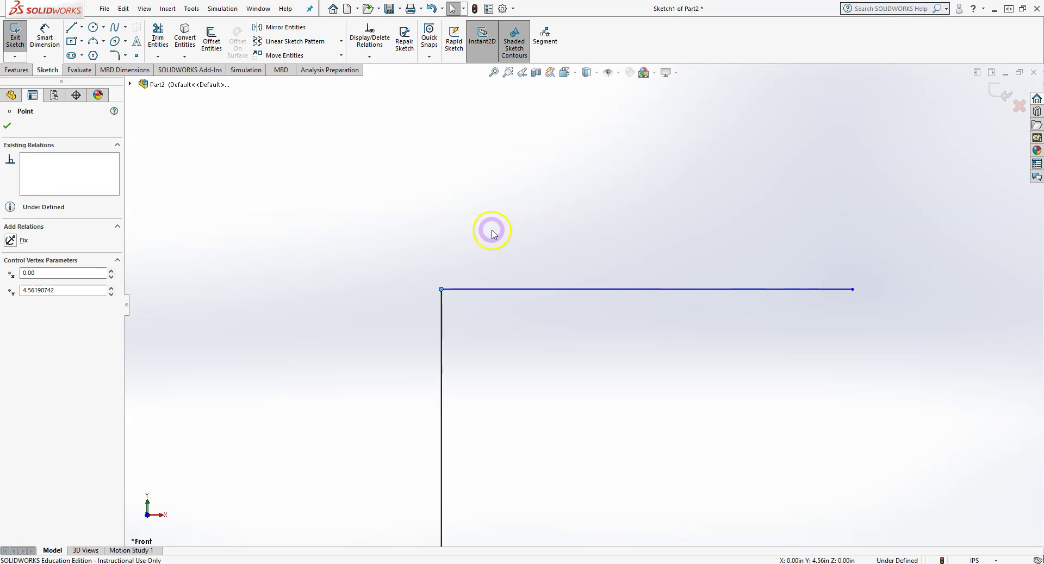
click(493, 225)
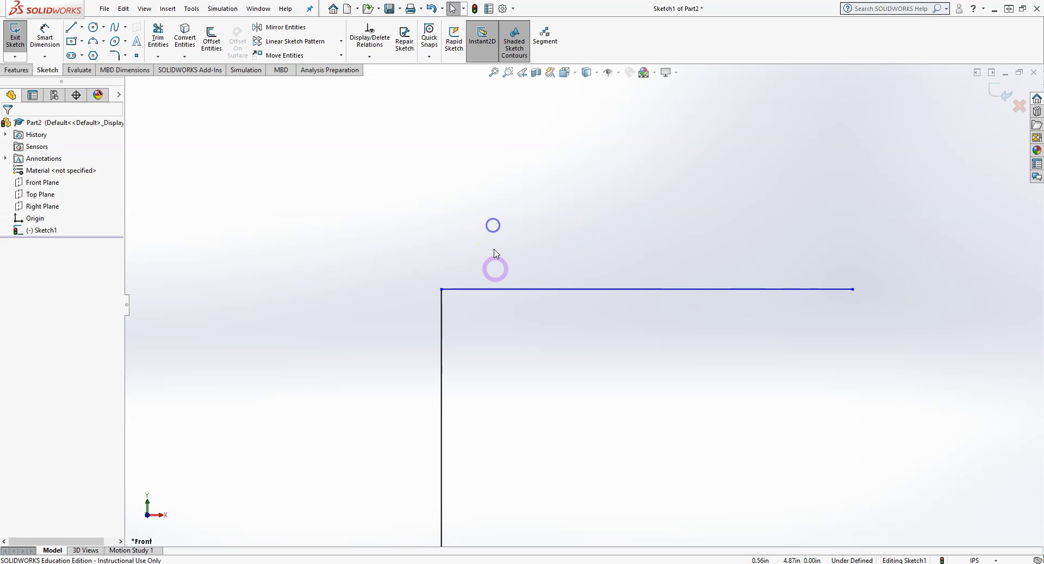
Select the horizontal and vertical lines and round their shared corner with a 0.70 in sketch fillet
click(512, 292)
ctrl+click(443, 342)
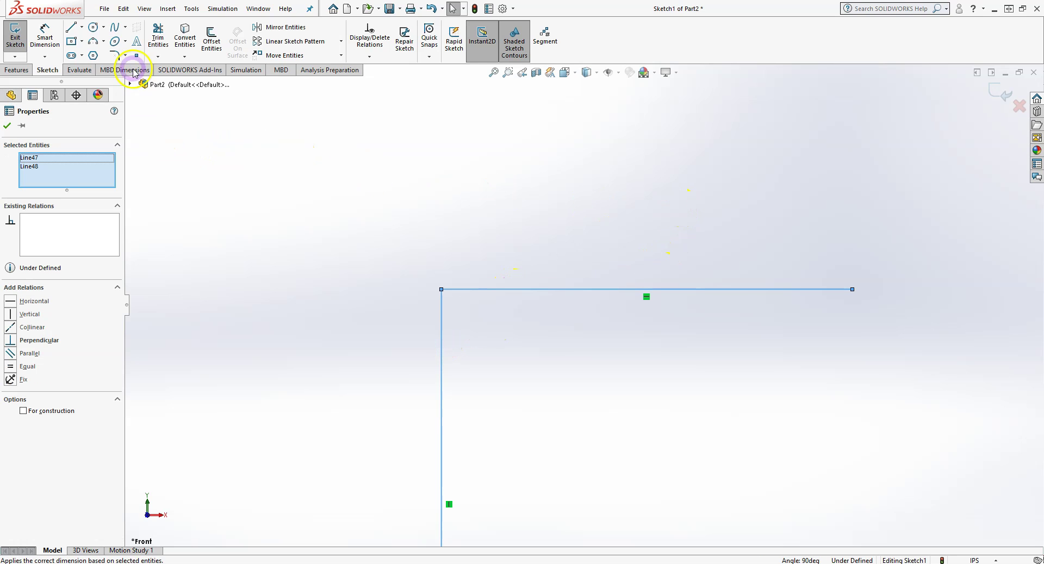
click(114, 55)
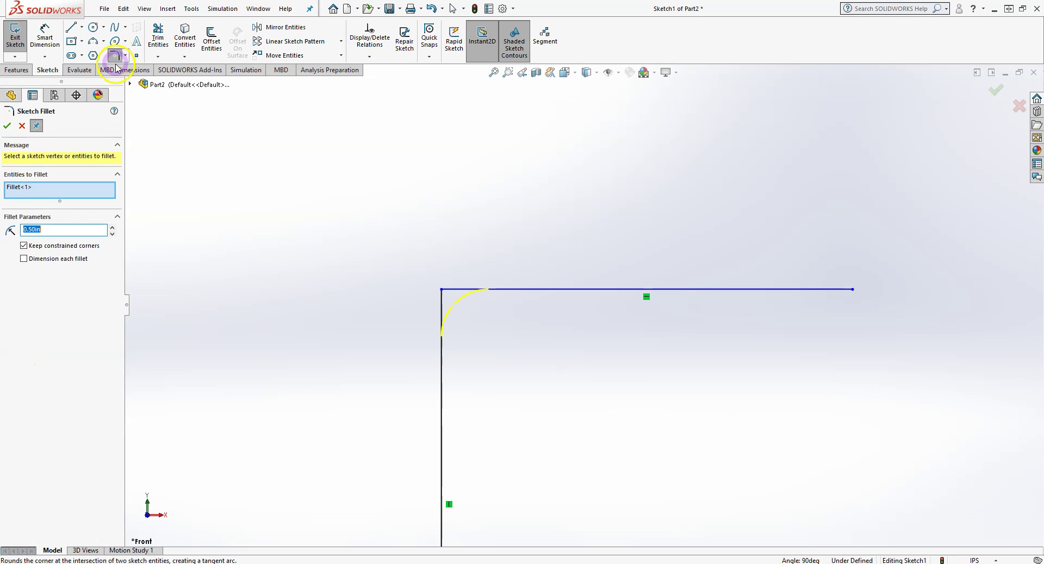
click(41, 230)
click(68, 275)
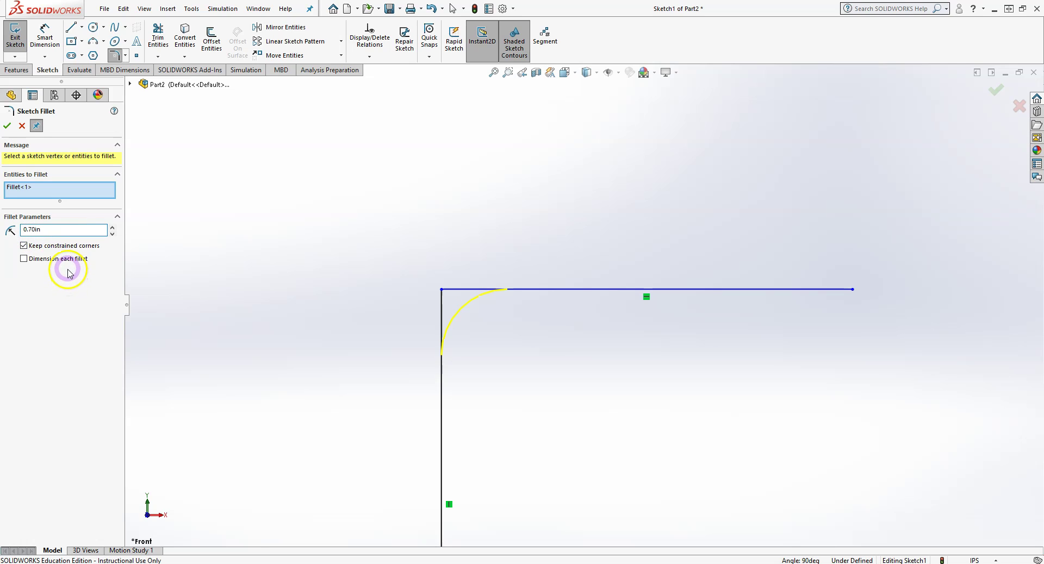
click(10, 129)
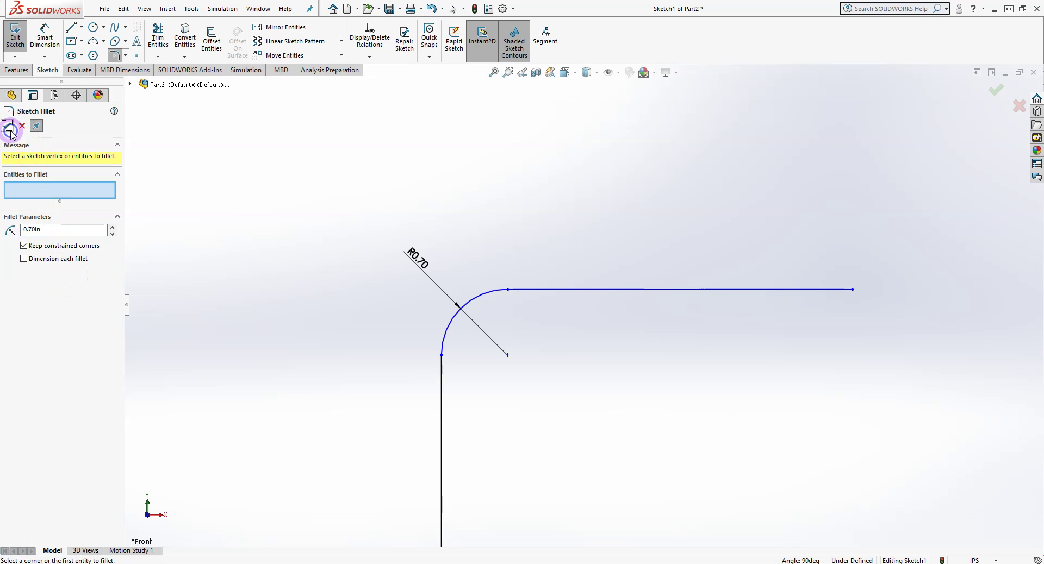
click(8, 128)
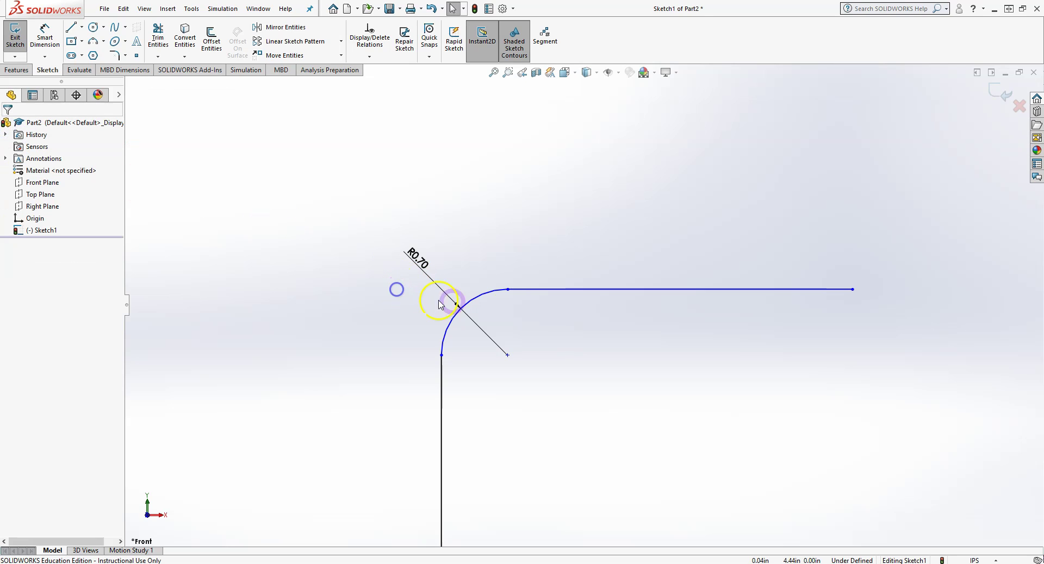
Undo the corner fillet and the horizontal line, keeping only the vertical line
scroll(499, 316, up, 1)
scroll(583, 296, up, 2)
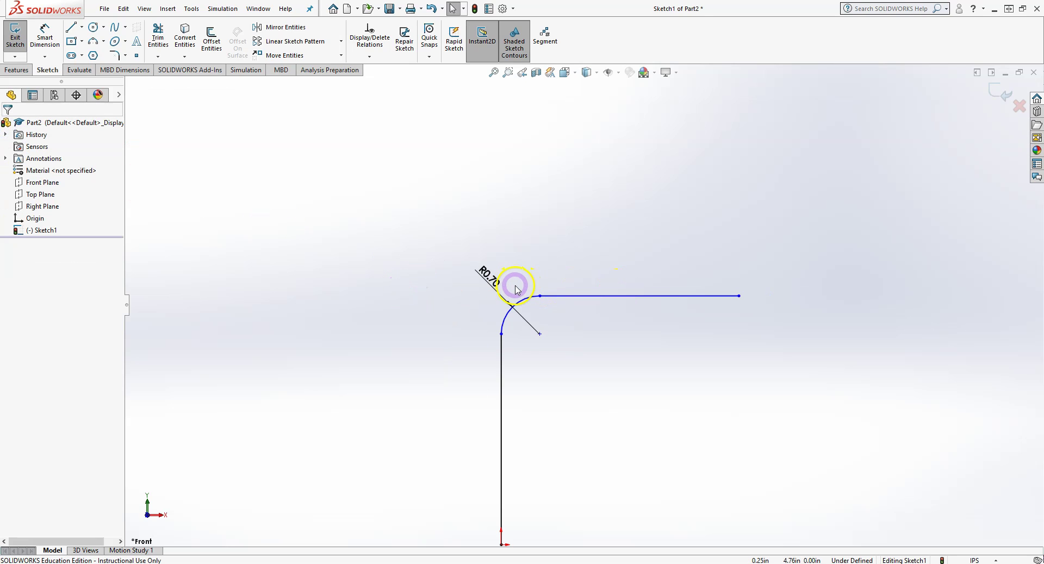
key(ctrl+z)
key(ctrl+z)
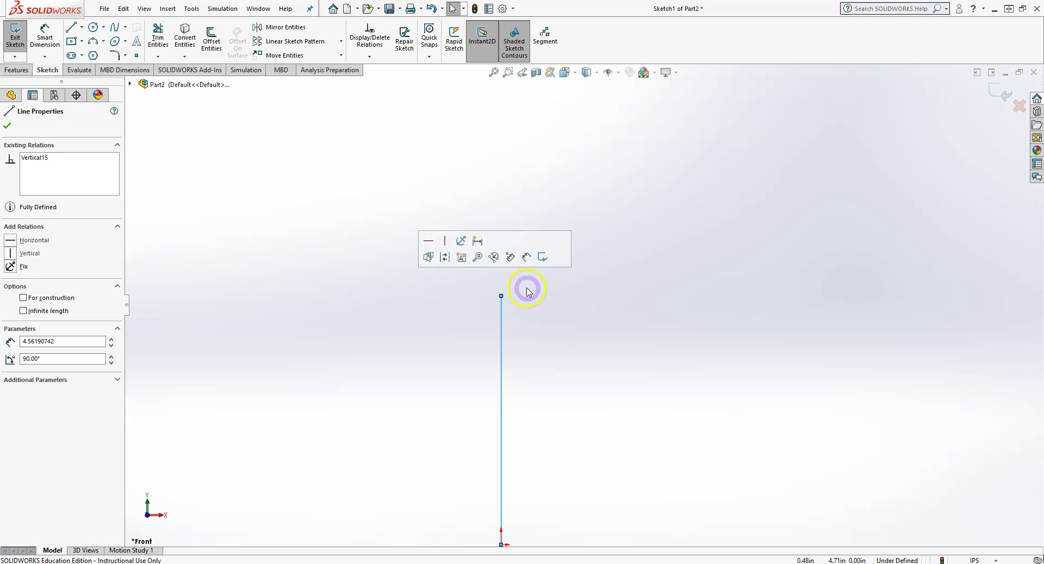
click(70, 28)
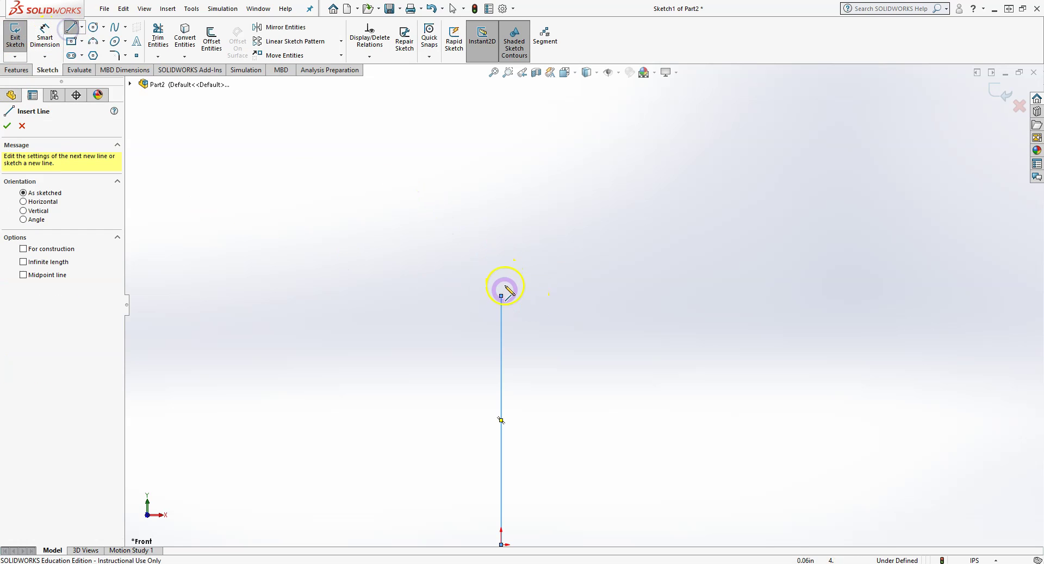
click(502, 296)
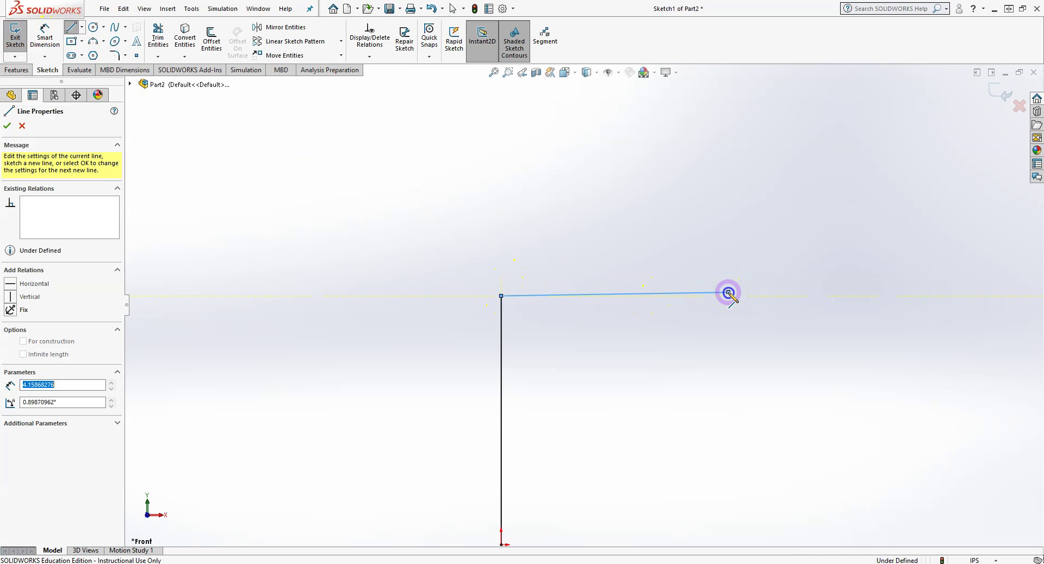
key(Escape)
Sketch a horizontal line about 4.60 in long to the right from the vertical line's upper end
click(70, 29)
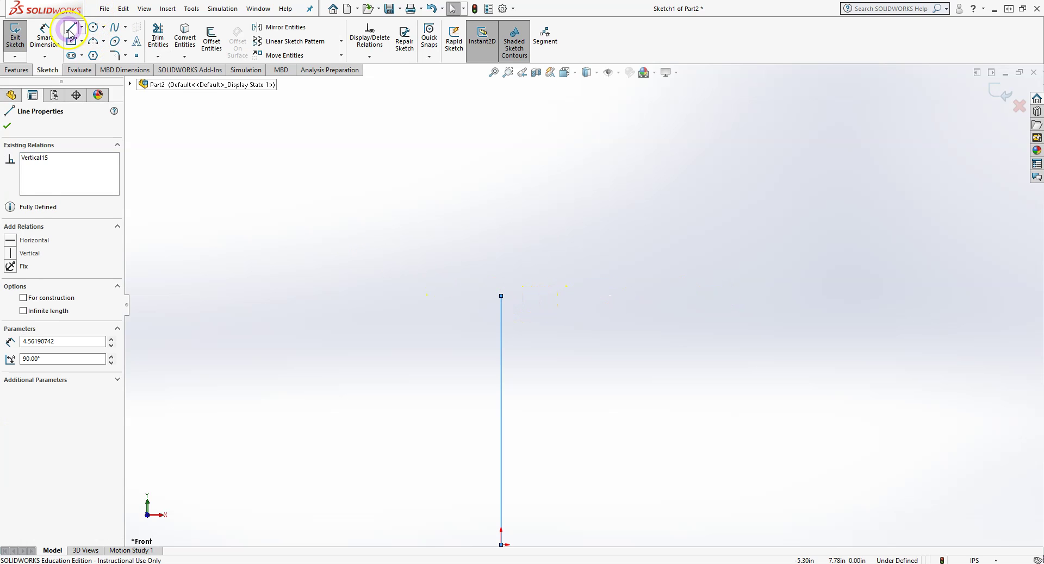
click(502, 296)
click(752, 296)
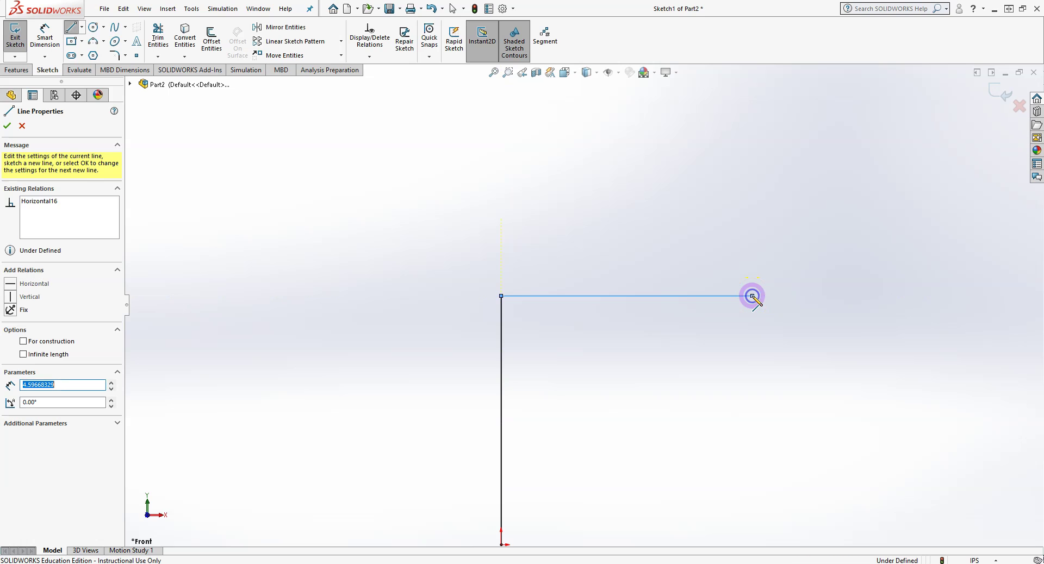
key(Escape)
Try a 5.00 in by 5.00 in distance-distance sketch chamfer between the vertical and horizontal lines
click(125, 56)
click(130, 82)
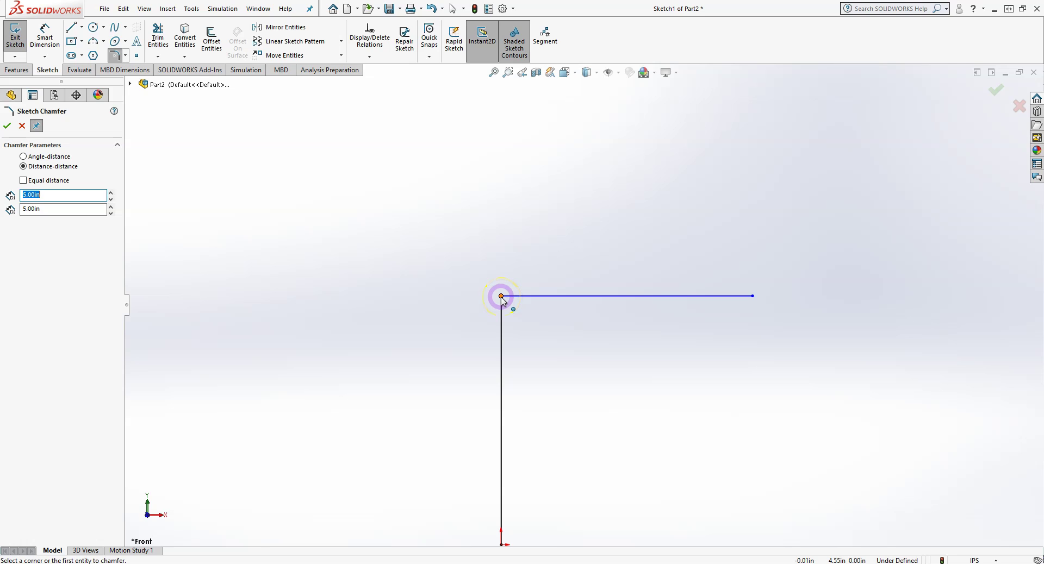
click(503, 325)
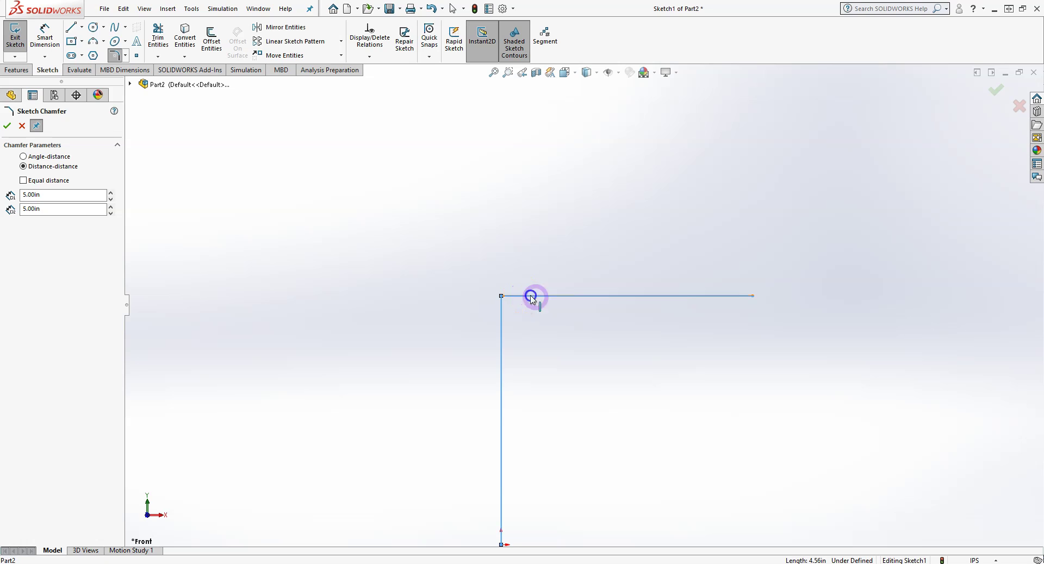
click(531, 297)
click(586, 289)
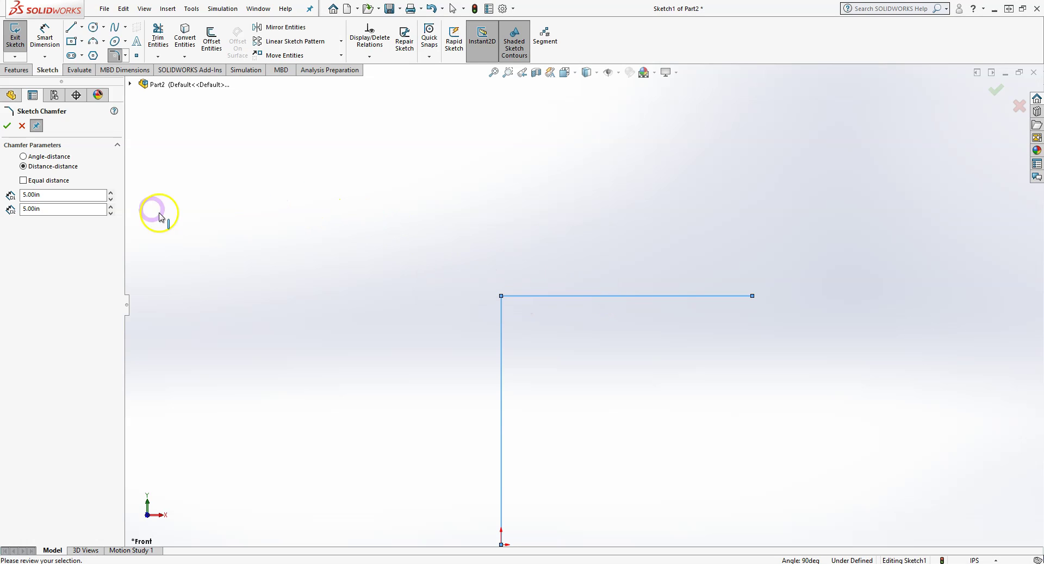
click(22, 126)
Chamfer the corner between the vertical and horizontal lines with both distances set to 0.50 in
click(581, 300)
ctrl+click(501, 331)
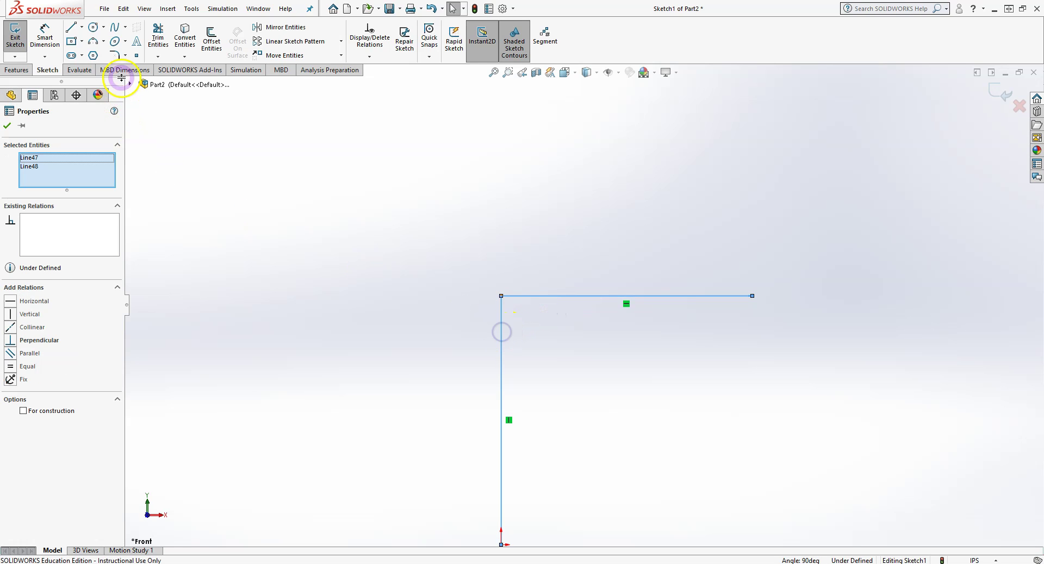
click(125, 55)
click(127, 82)
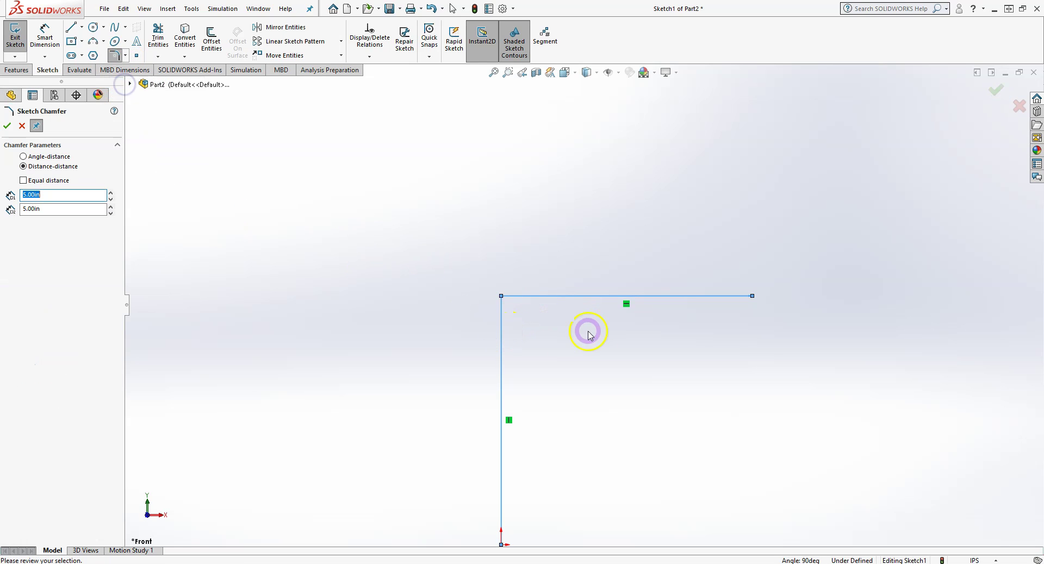
click(503, 326)
click(515, 295)
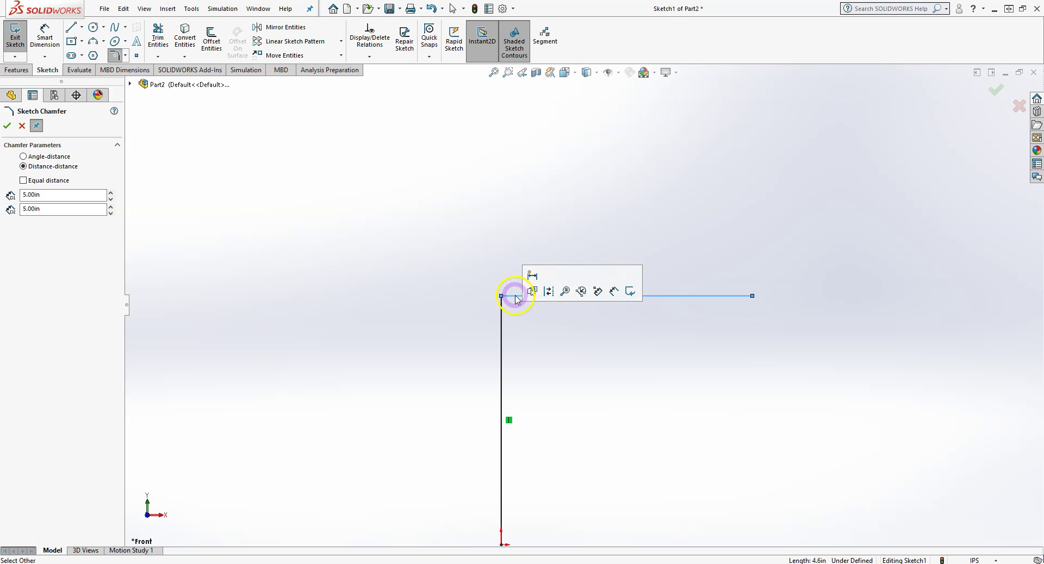
double_click(40, 194)
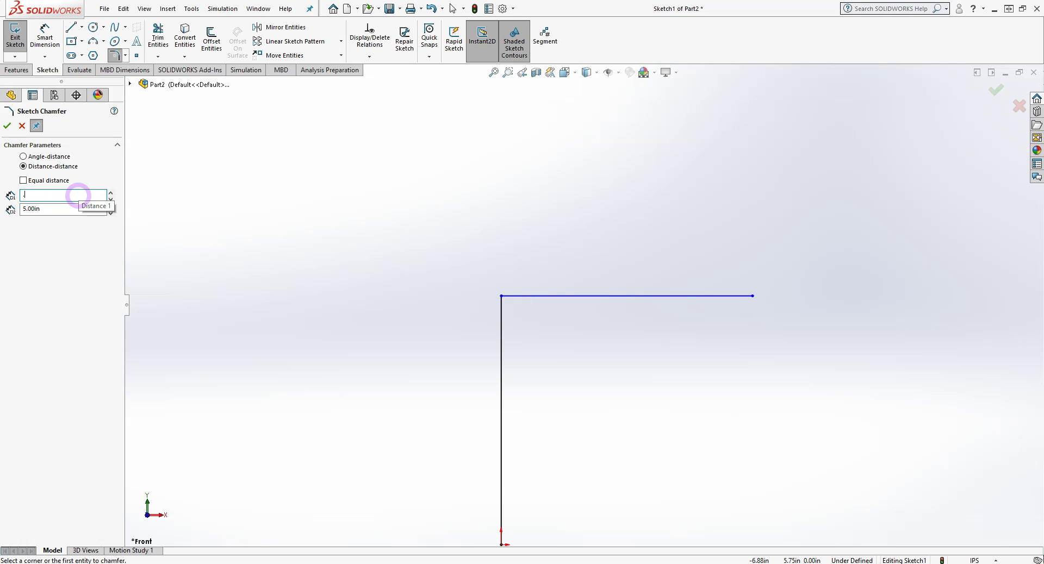
double_click(65, 210)
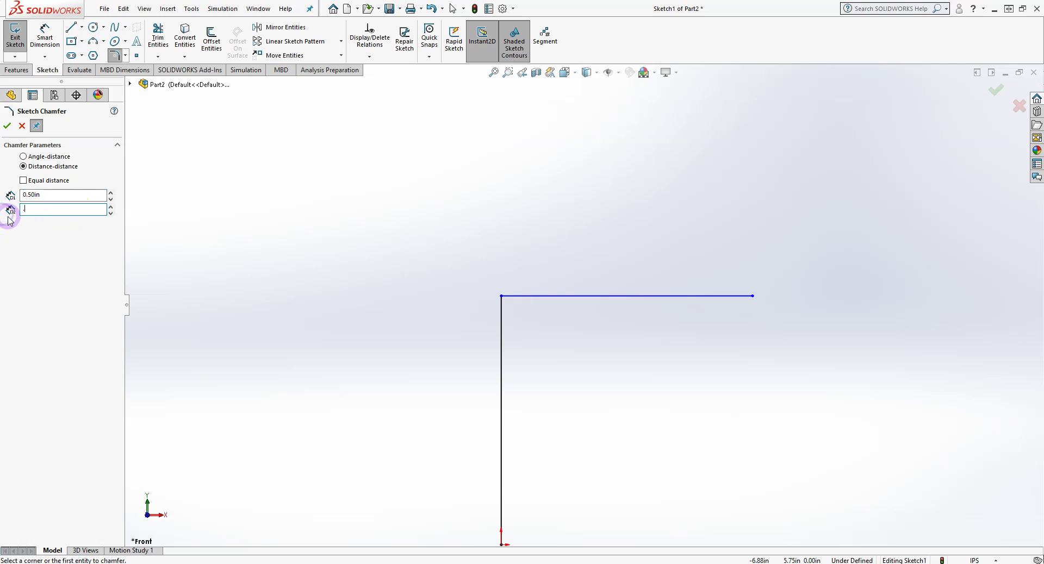
text(.50in)
click(501, 330)
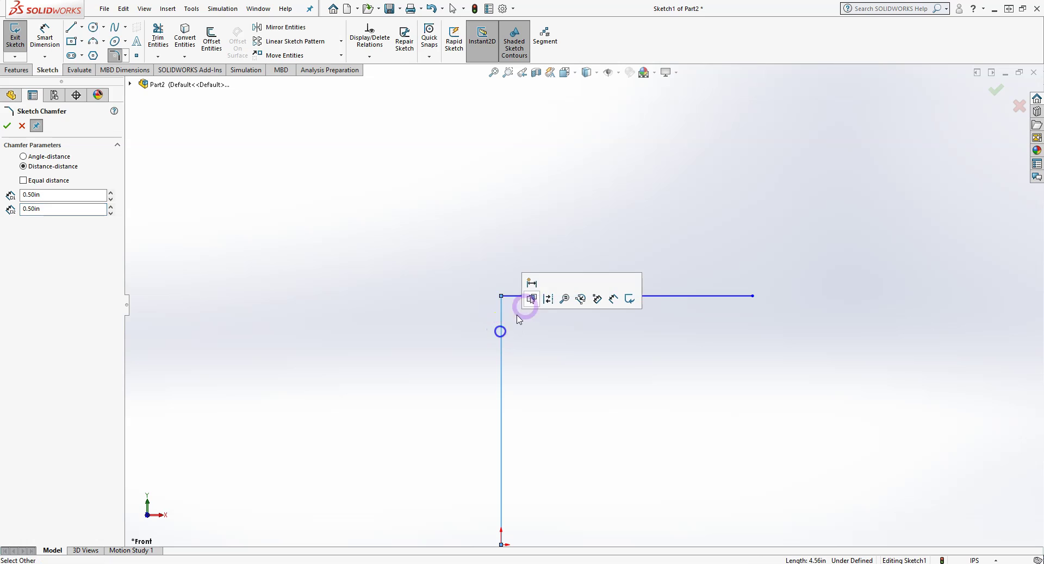
click(511, 298)
click(584, 314)
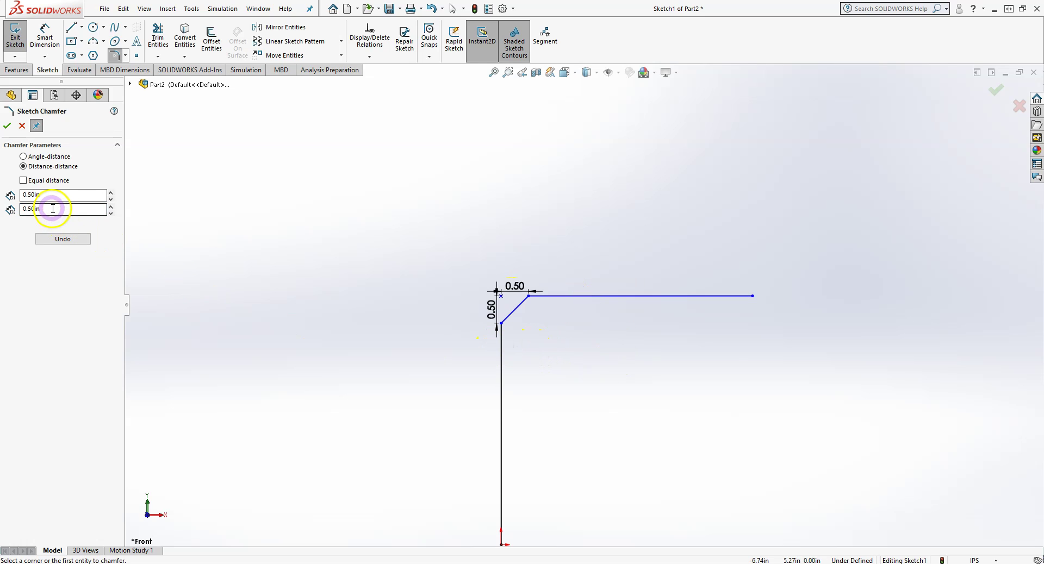
Turn on equal distance for the distance-distance sketch chamfer
scroll(552, 318, down, 1)
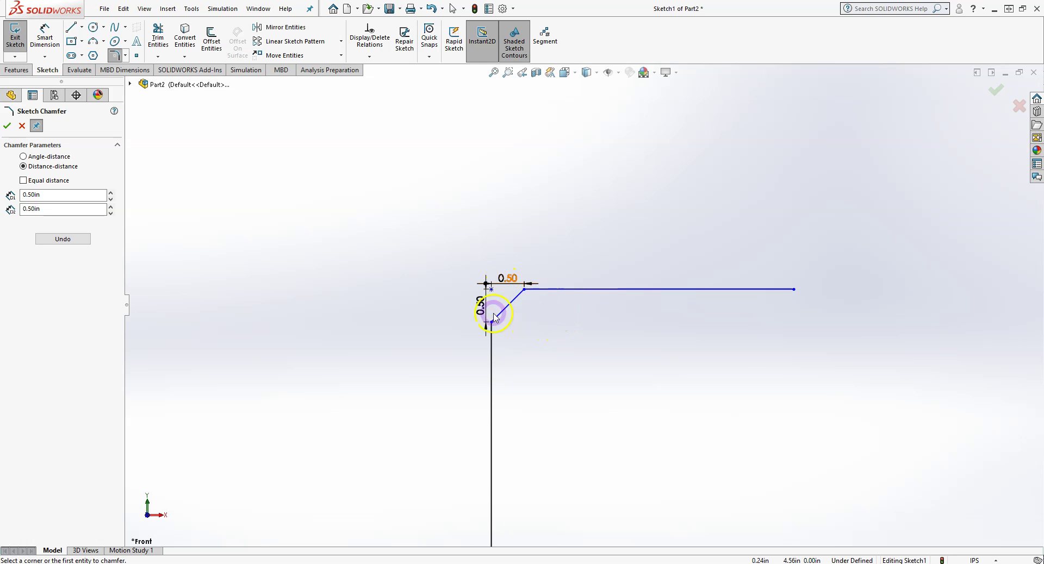
click(23, 180)
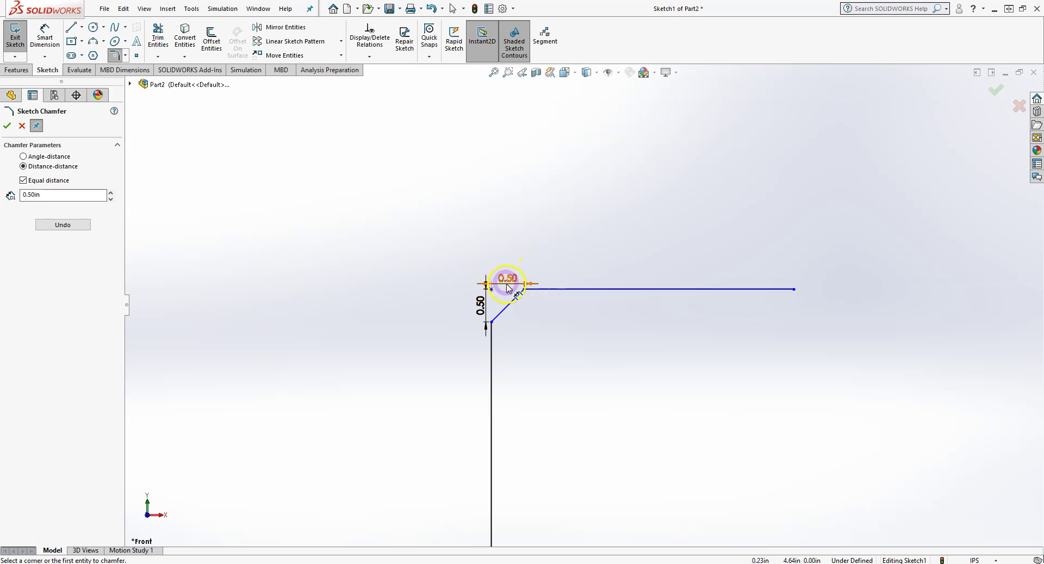
click(33, 194)
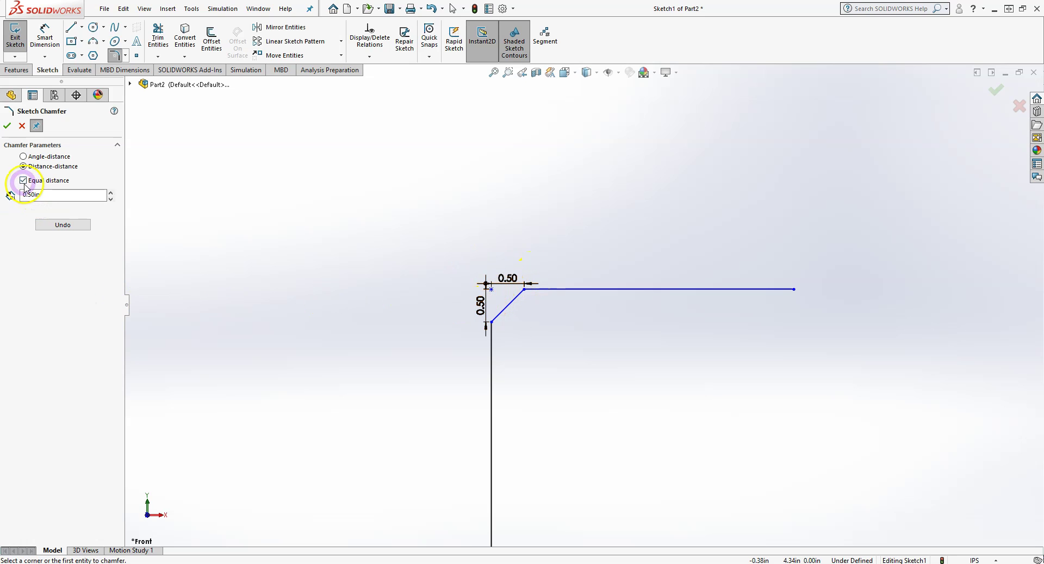
Turn off equal distance, set the first chamfer distance to 0.70 in, and undo the existing corner chamfer
click(23, 181)
double_click(28, 196)
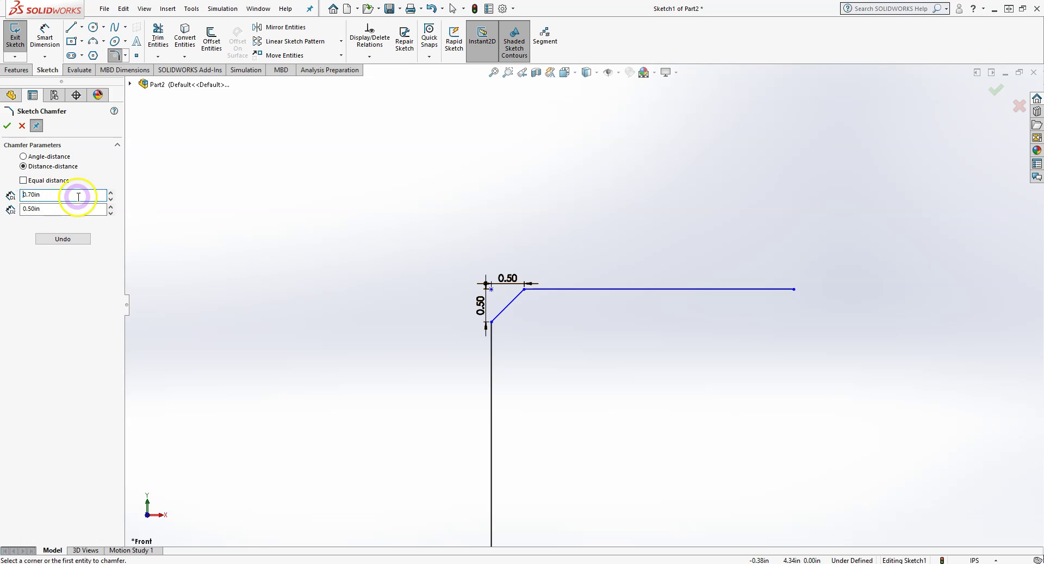
click(63, 239)
click(22, 126)
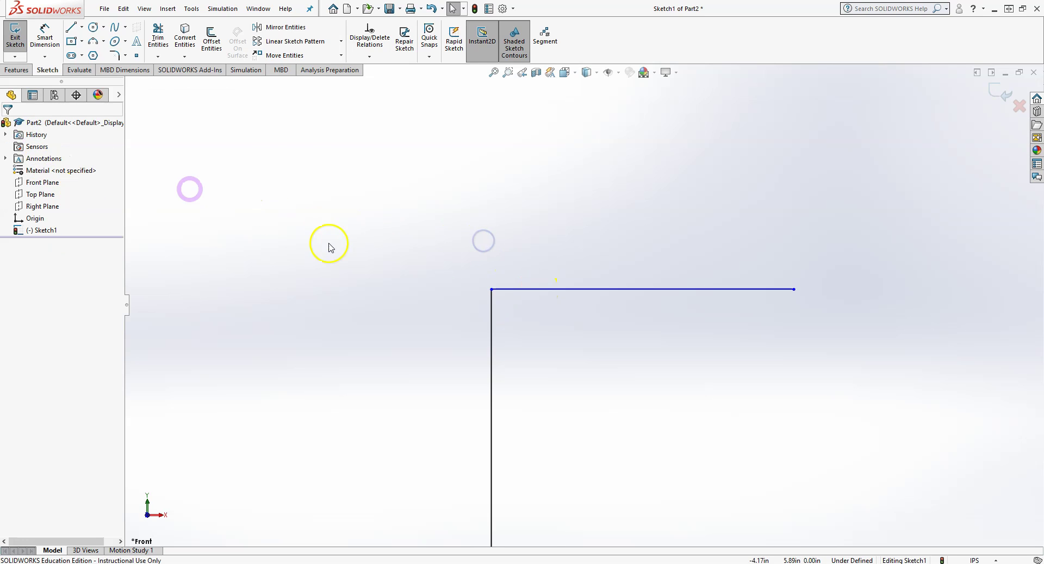
Chamfer the corner 0.70 in along the vertical line and 0.50 in along the horizontal line, and turn equal distance back on
click(125, 55)
click(130, 80)
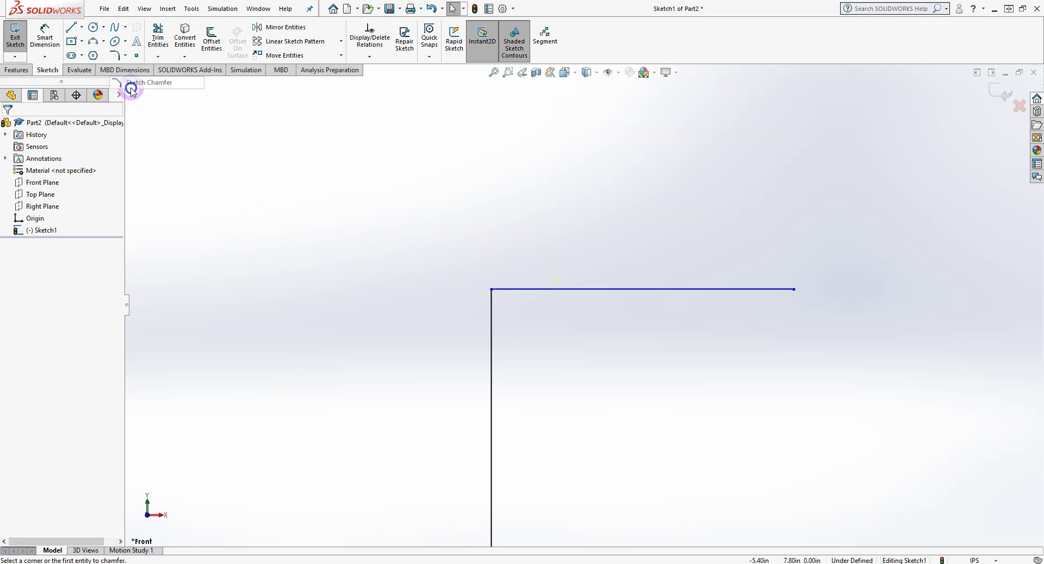
click(491, 330)
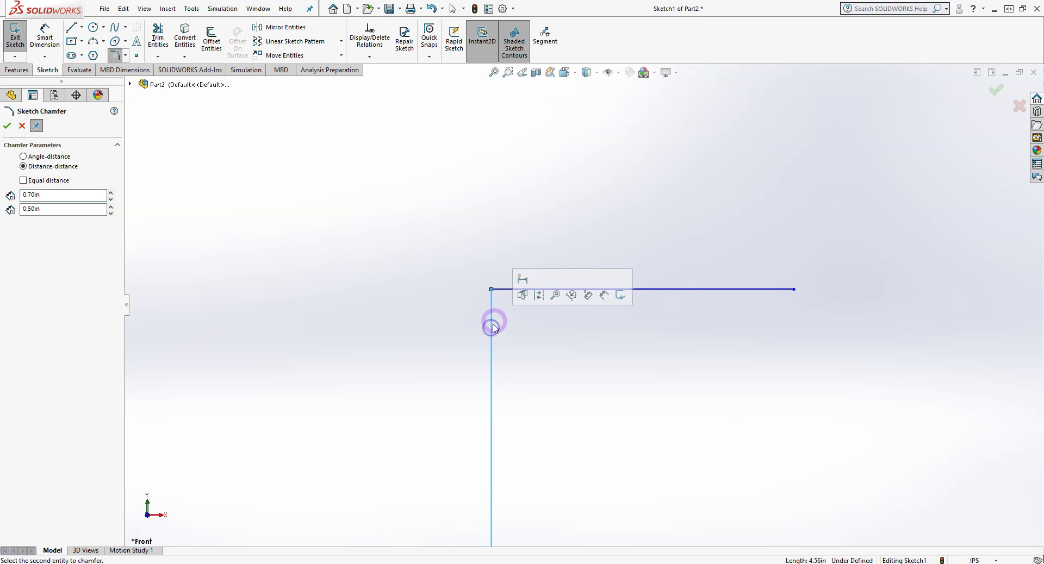
click(654, 290)
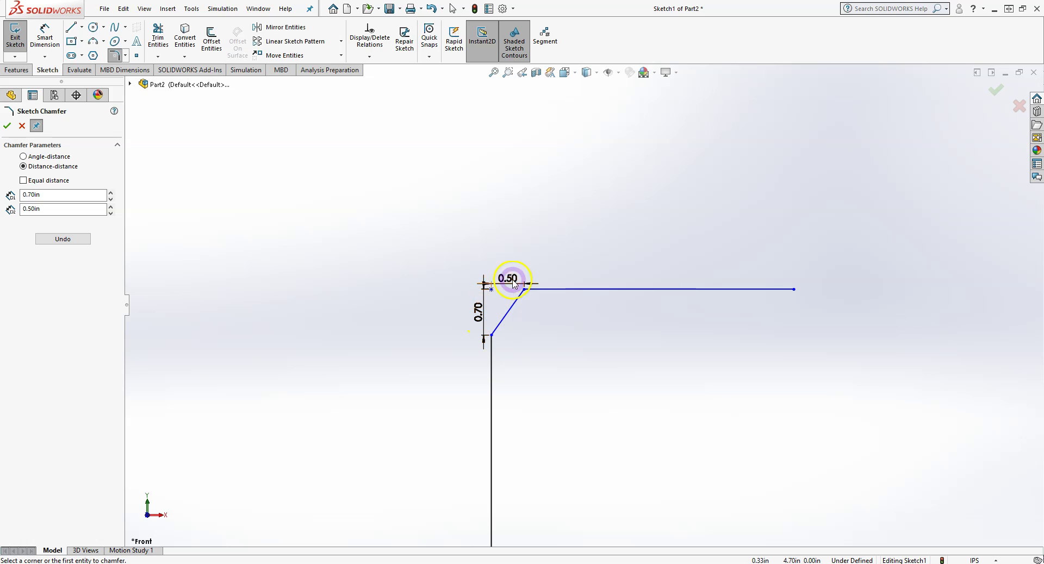
click(23, 180)
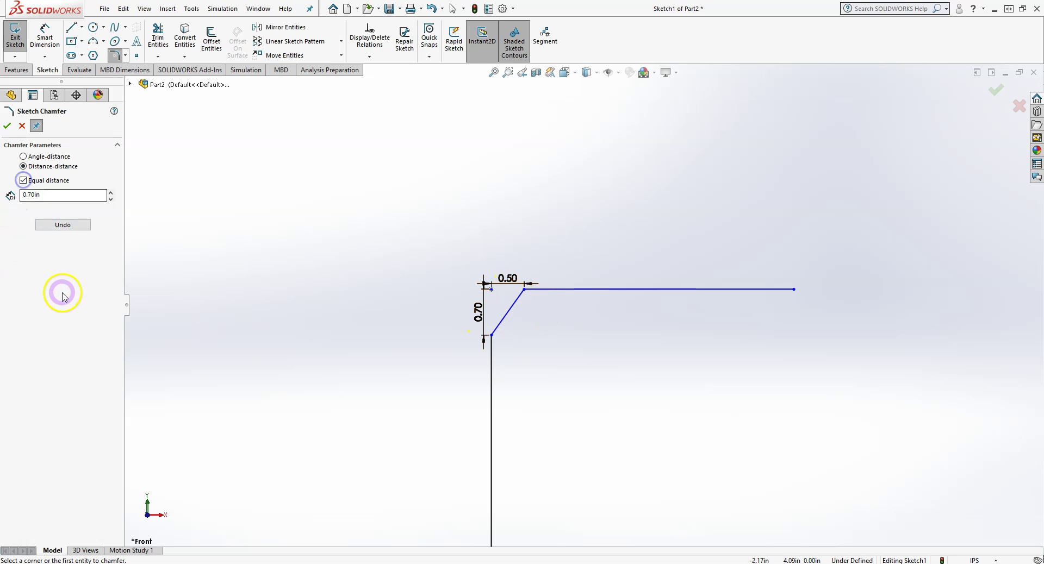
click(22, 127)
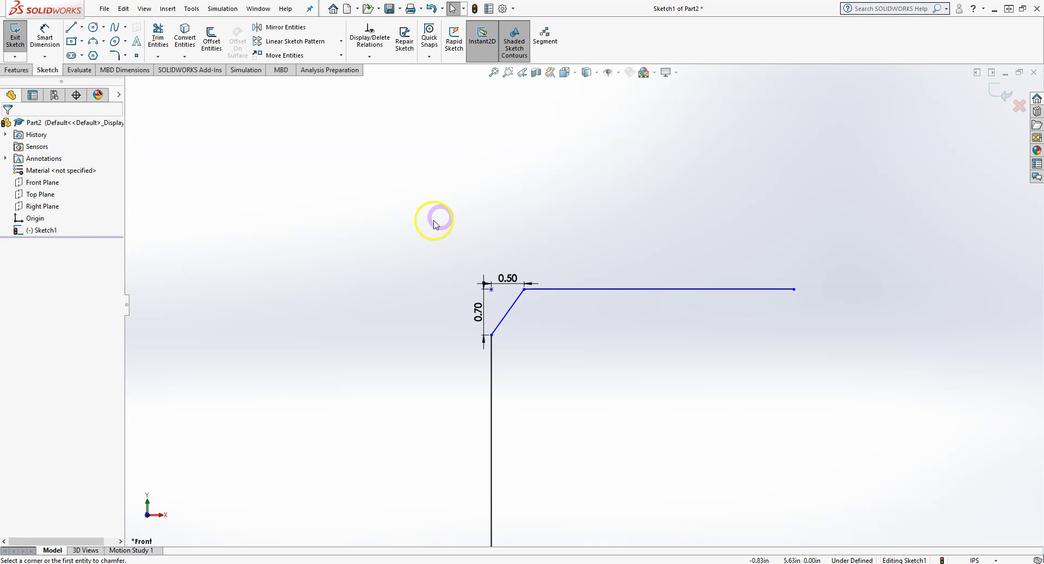
Delete the vertical and horizontal lines together with their chamfer to clear the sketch
key(z)
key(z)
key(z)
key(z)
mouse_move(764, 261)
mouse_down()
mouse_move(658, 331)
mouse_move(469, 486)
mouse_up()
key(Delete)
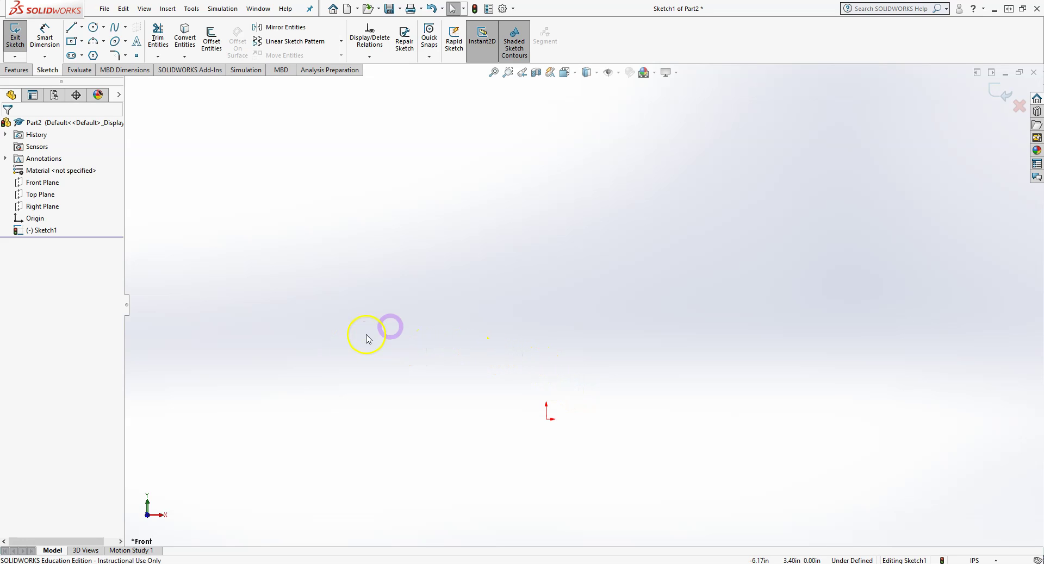
Place three separate sketch points above the origin, two at about the same height and the third higher between them at about X 1.98, Y 7.93
click(136, 55)
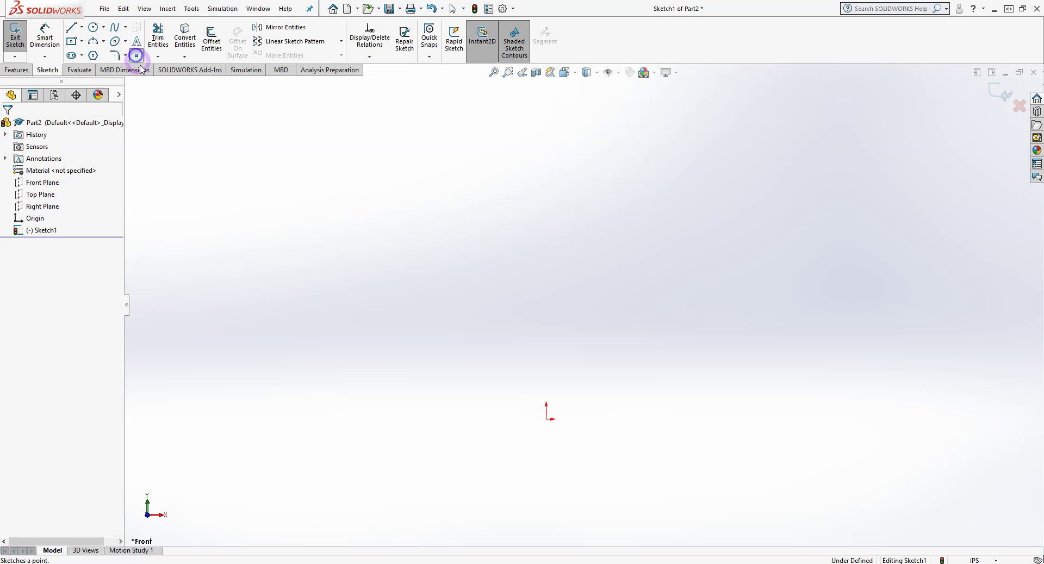
click(509, 319)
click(674, 318)
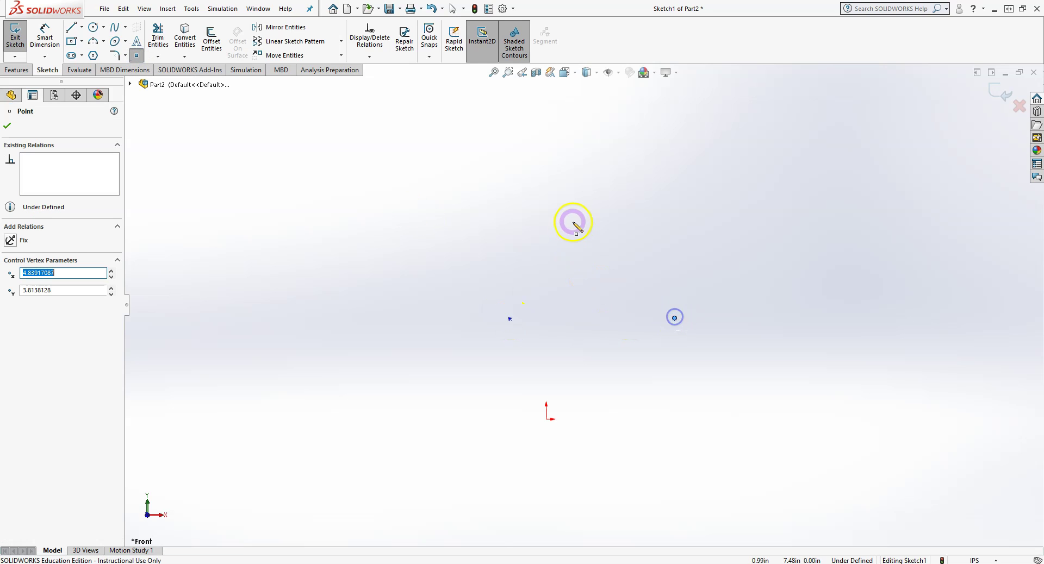
right_click(666, 220)
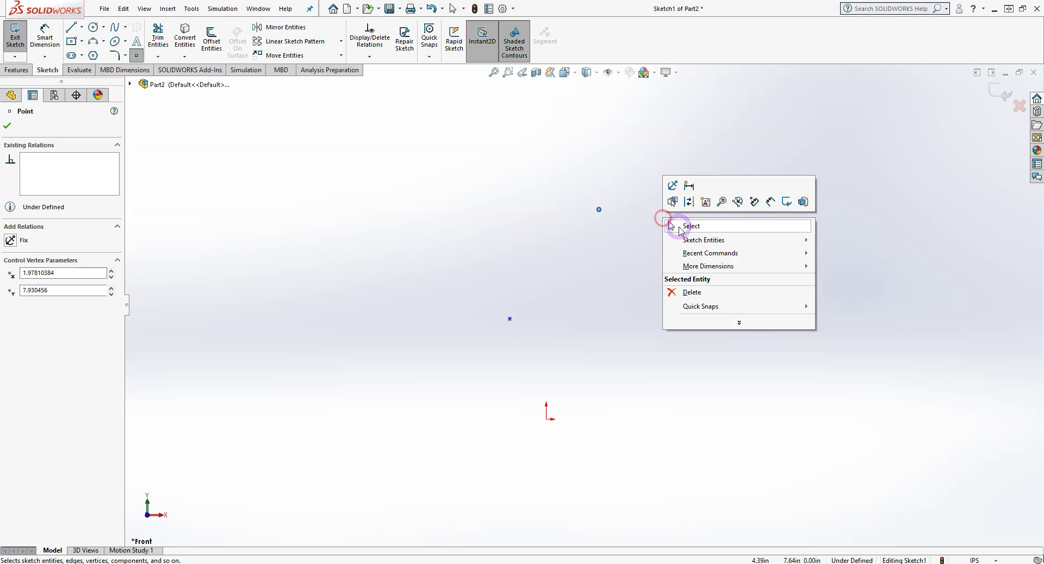
click(679, 227)
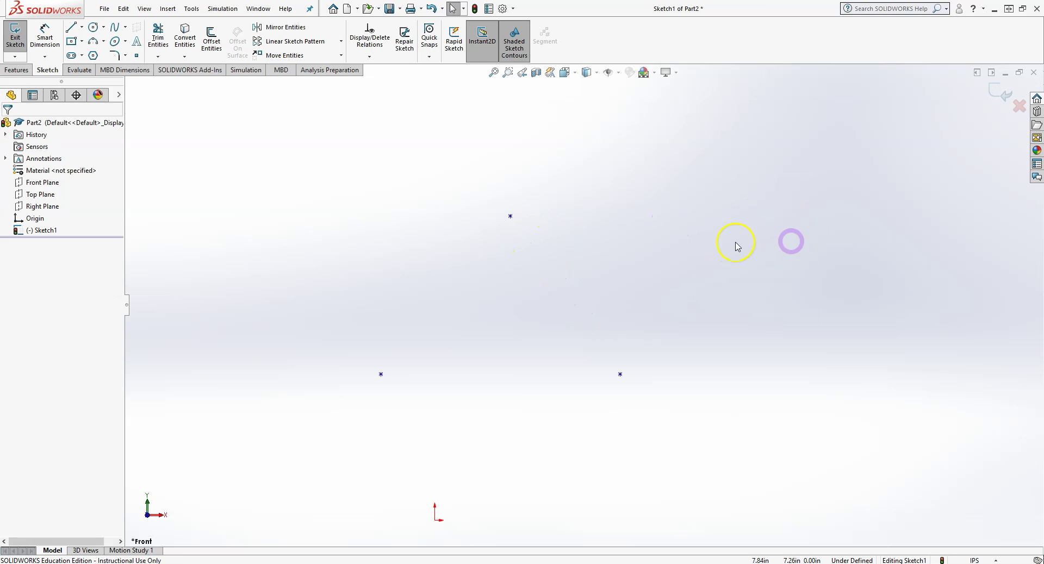
click(45, 37)
click(511, 217)
click(621, 374)
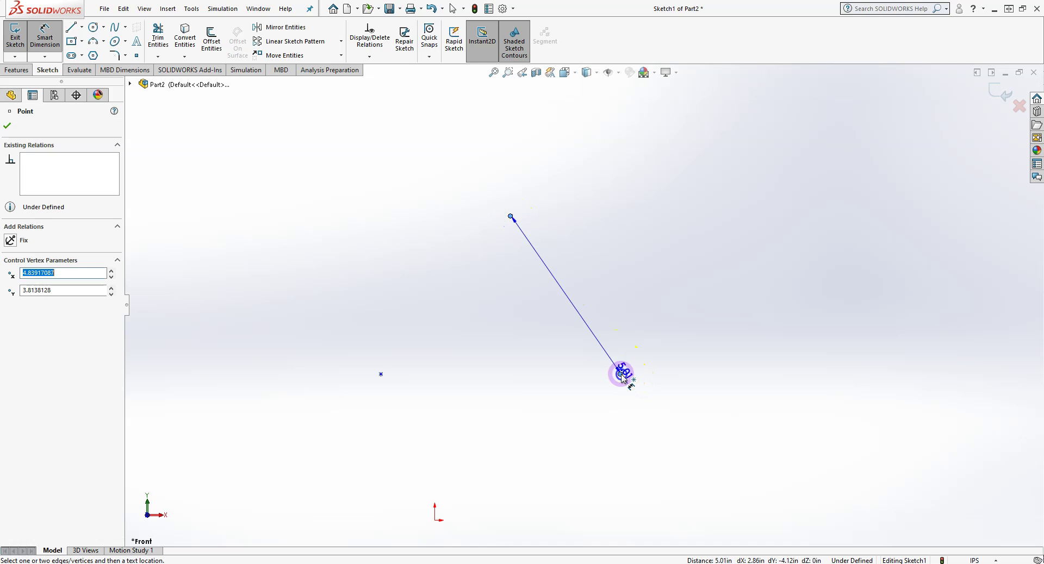
click(623, 259)
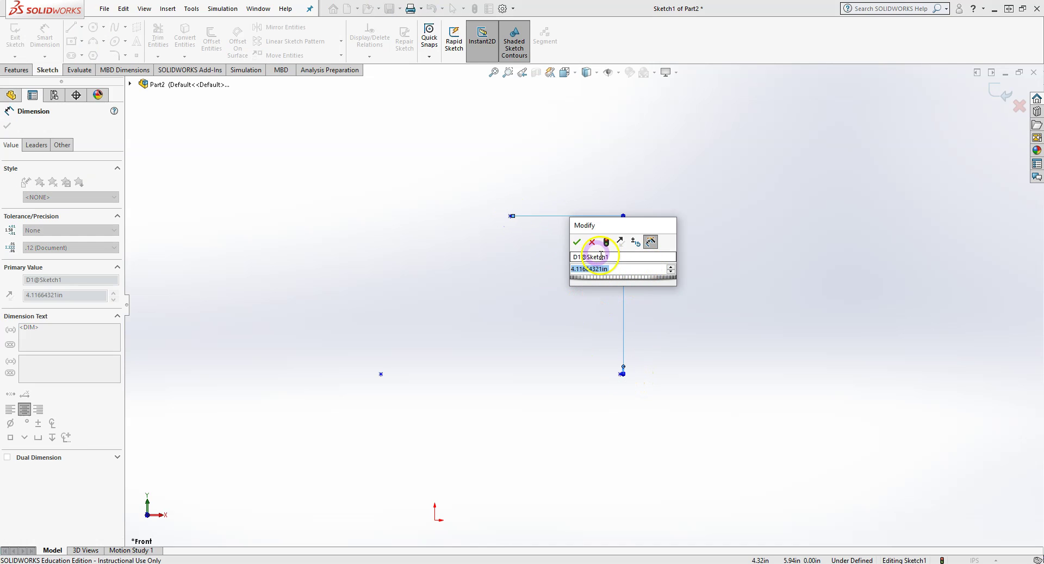
click(591, 242)
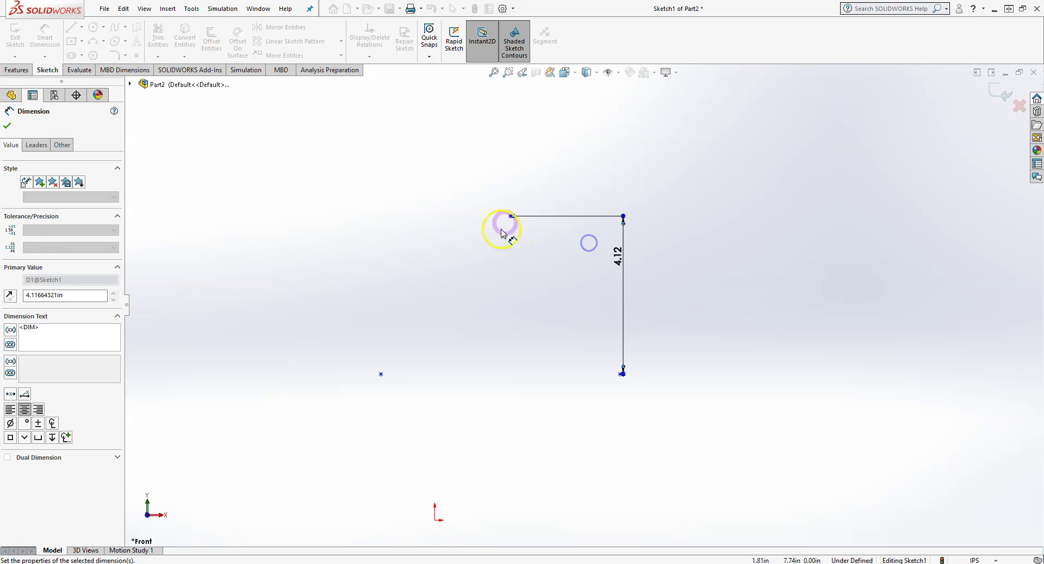
key(ctrl+z)
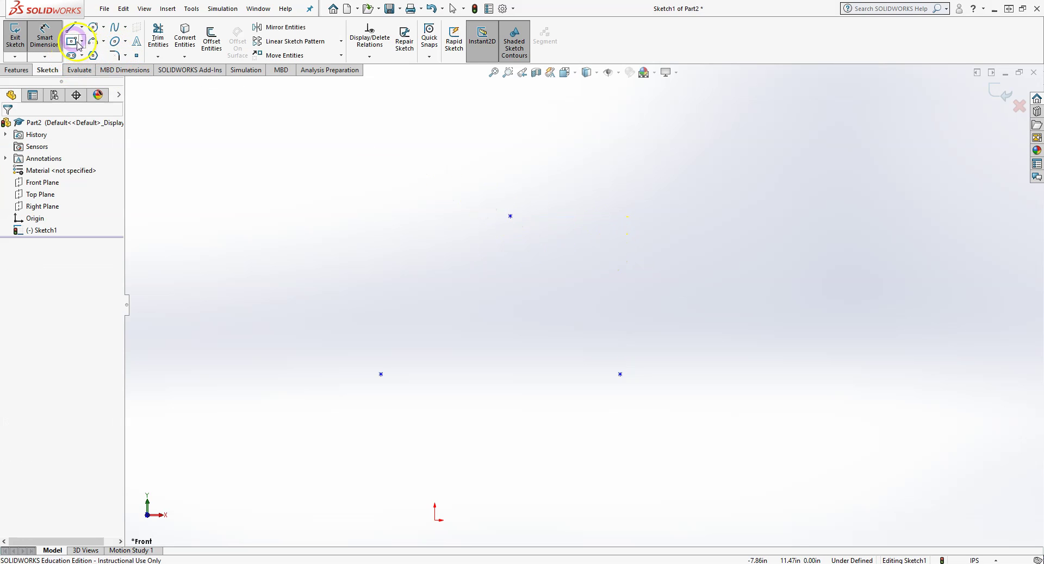
Dimension the aligned distance between the upper point and the lower-right point as 5 in
click(510, 217)
click(620, 374)
click(609, 321)
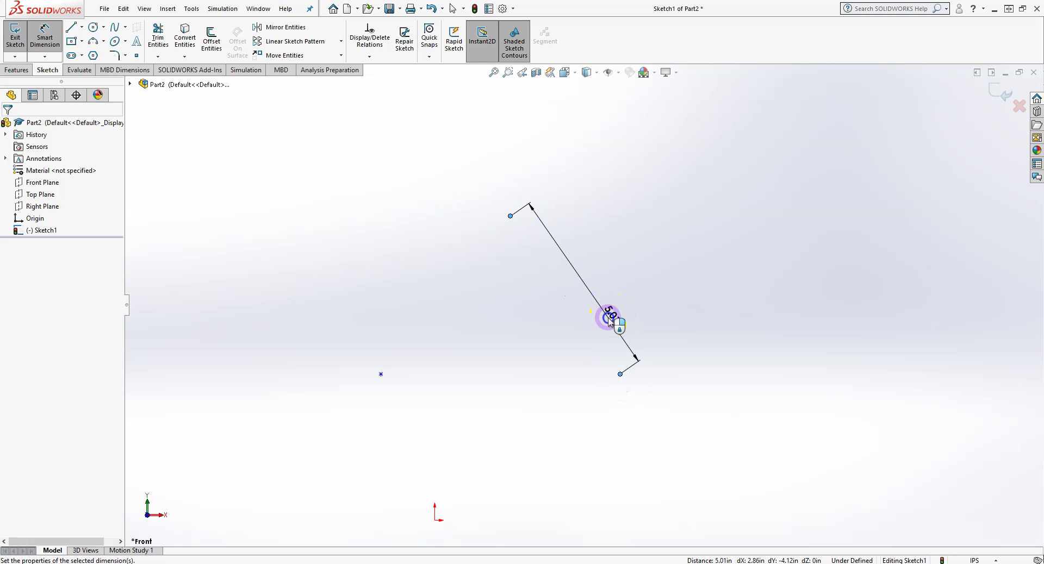
text(5)
key(Return)
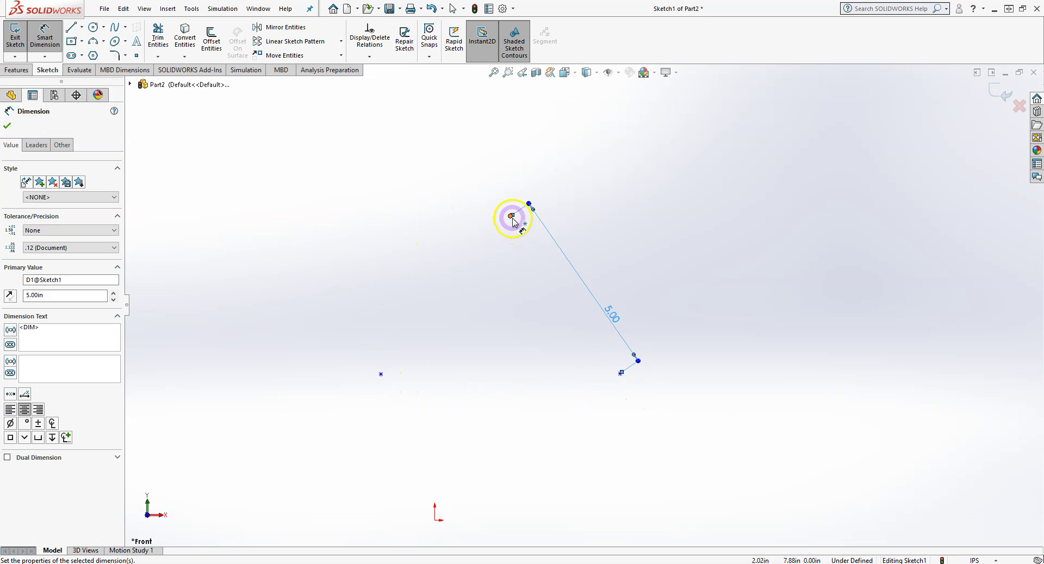
Dimension the aligned distance between the upper point and the lower-left point as 5 in
click(511, 216)
click(381, 375)
click(401, 288)
text(5)
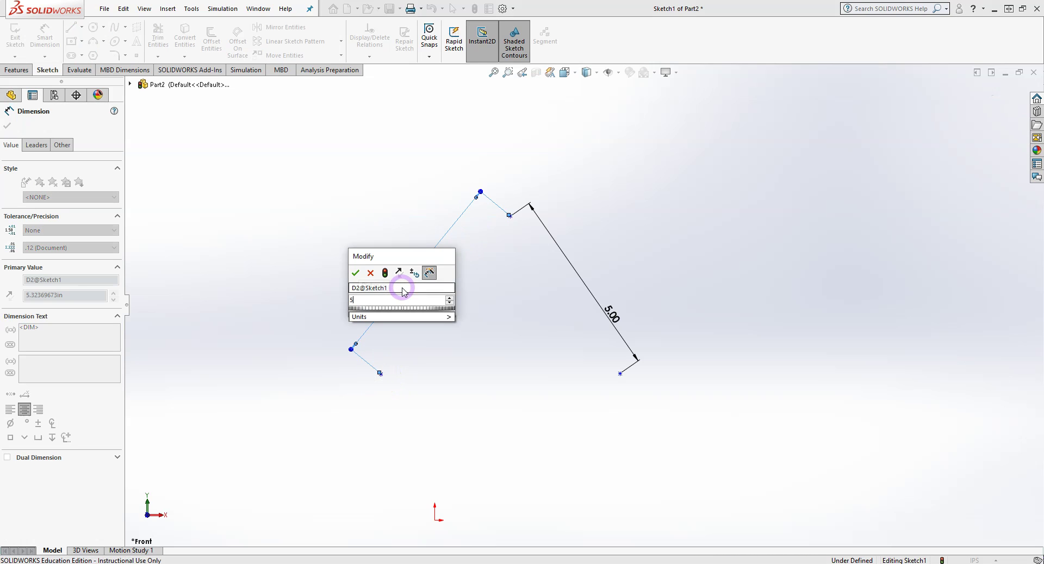
key(Return)
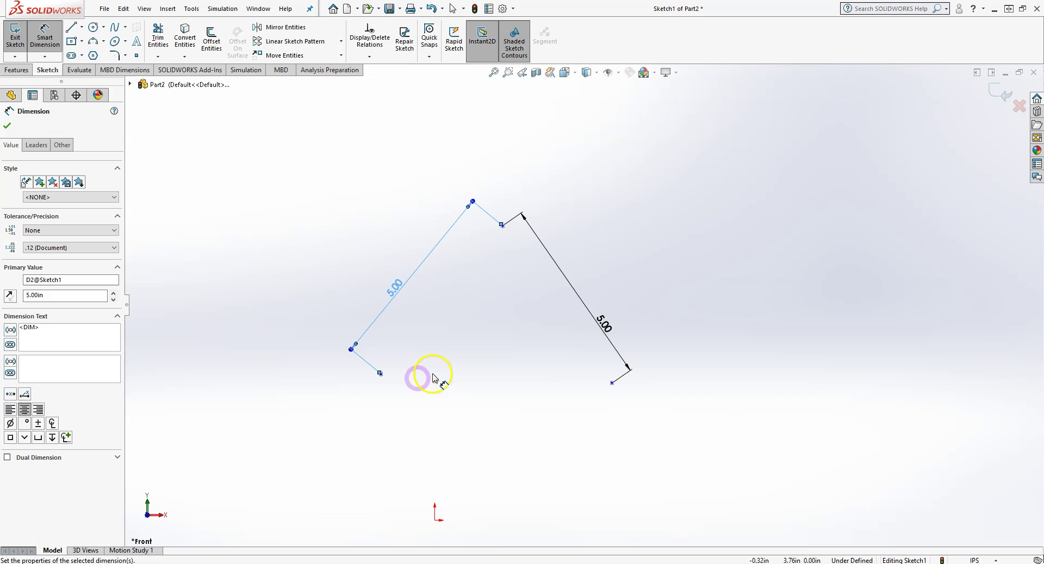
Dimension the horizontal distance between the two lower points as 5 in
click(380, 374)
click(612, 383)
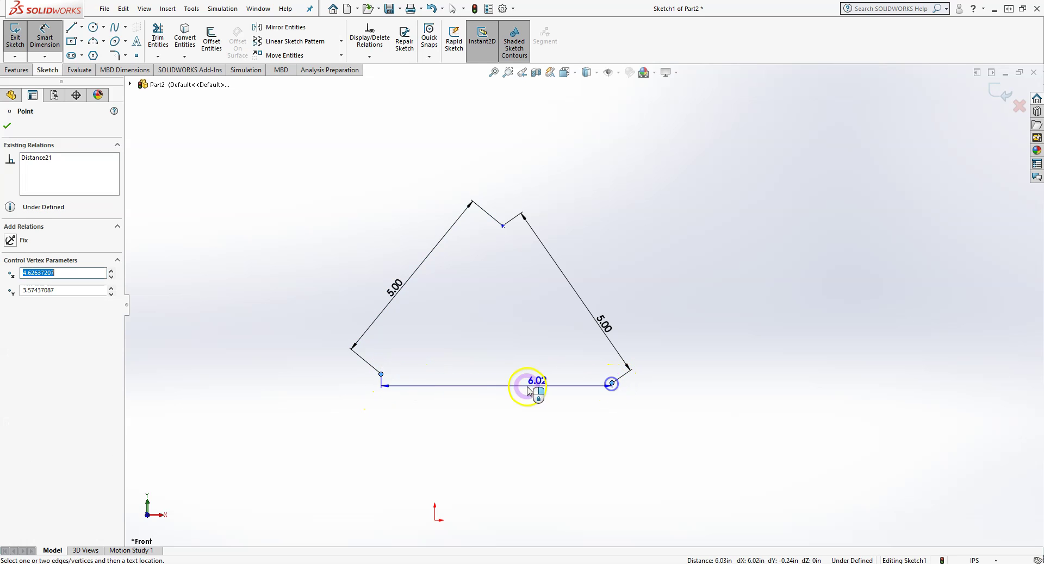
click(493, 392)
text(5)
key(Return)
click(611, 390)
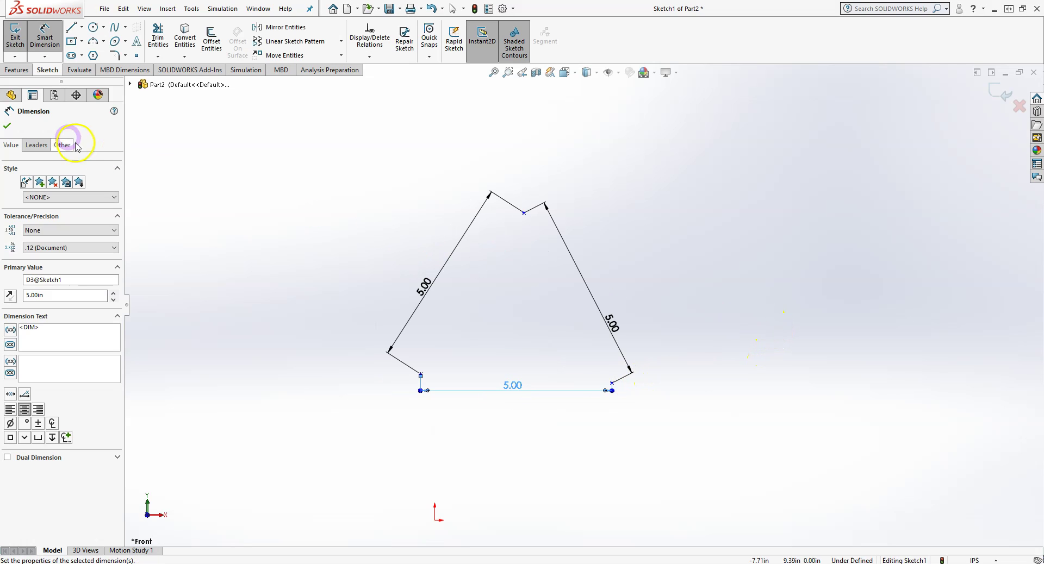
Connect the three sketch points with lines to form a closed triangle and leave the Line tool
click(71, 28)
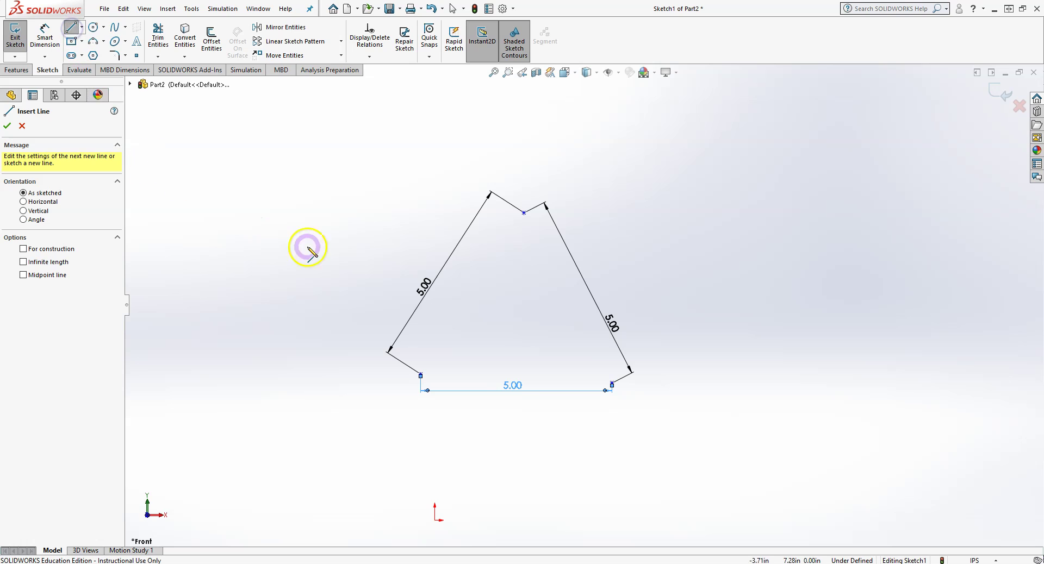
click(524, 213)
click(612, 383)
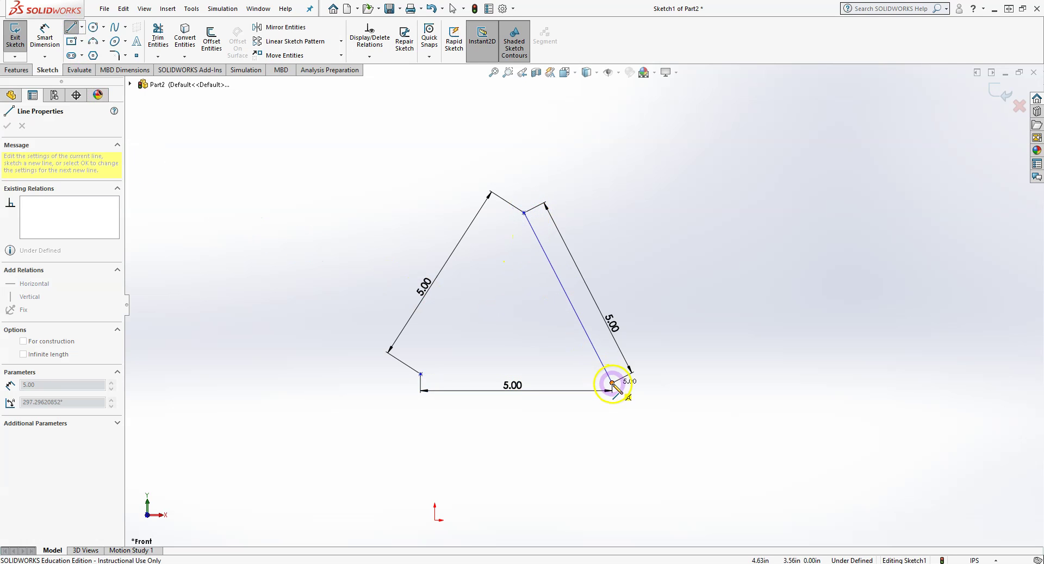
click(421, 374)
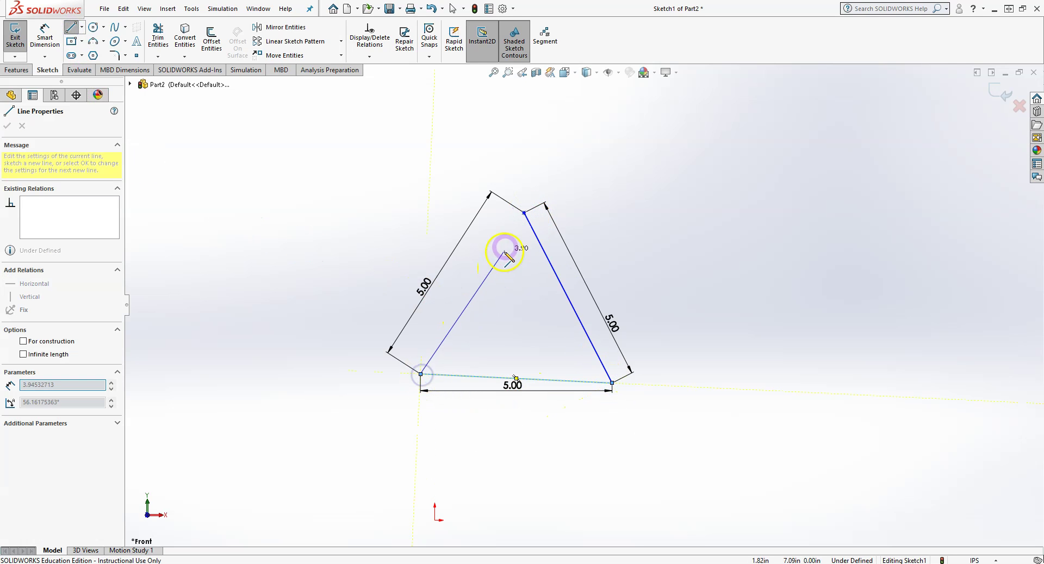
click(523, 213)
right_click(525, 213)
click(555, 220)
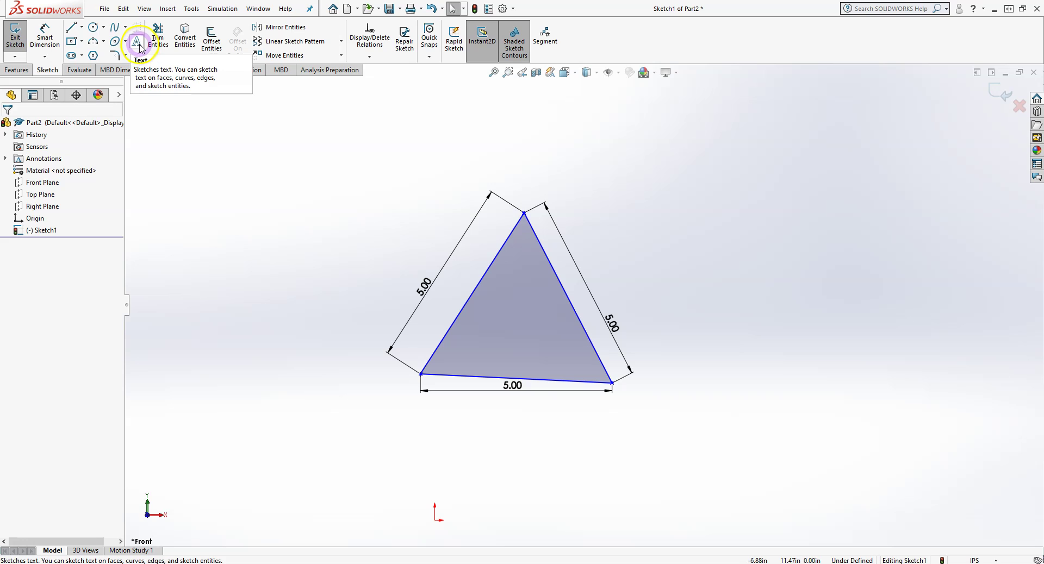
Delete the whole triangle with its points and dimensions from the sketch
drag(730, 164, 315, 488)
key(Delete)
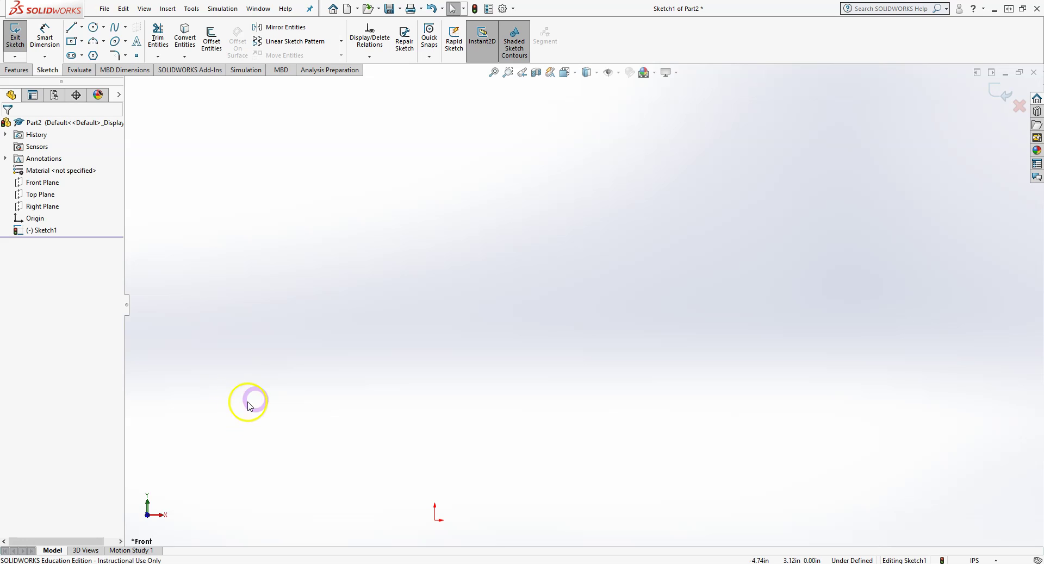
Customize the sketch commands by adding another Segment tool from the Sketch category beside the existing Segment tool
click(514, 9)
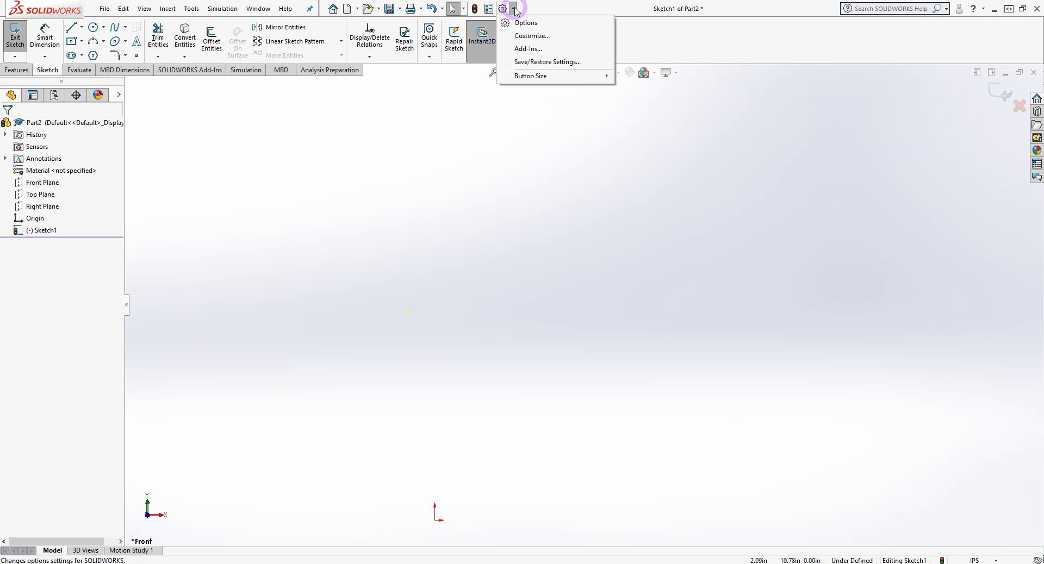
click(520, 38)
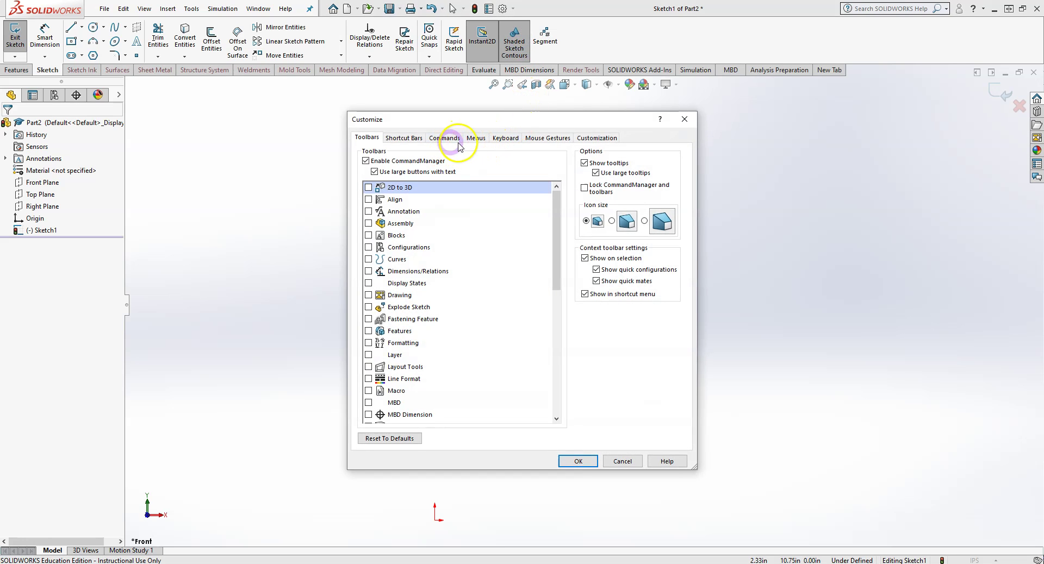
click(445, 139)
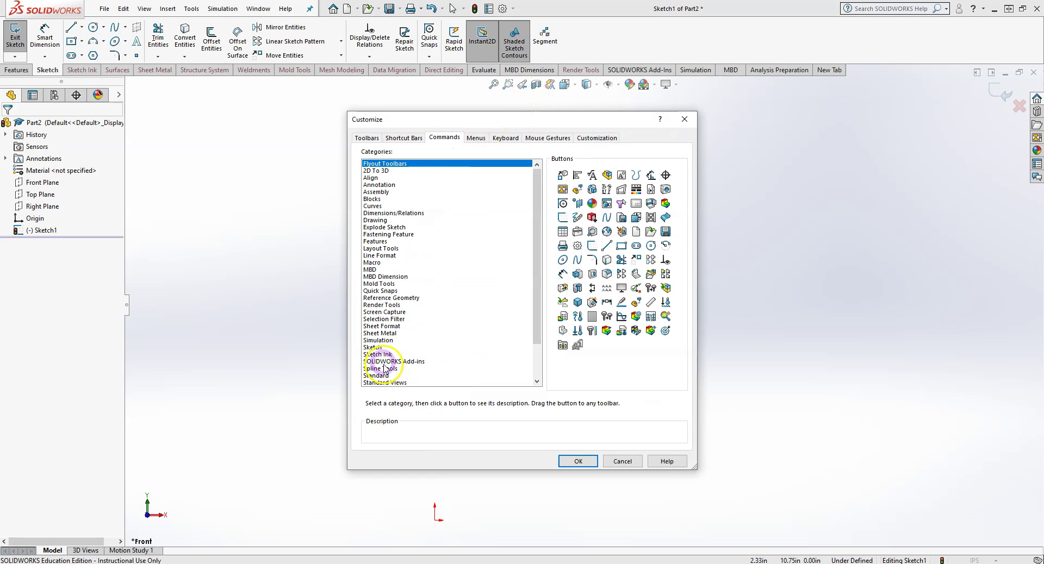
click(374, 348)
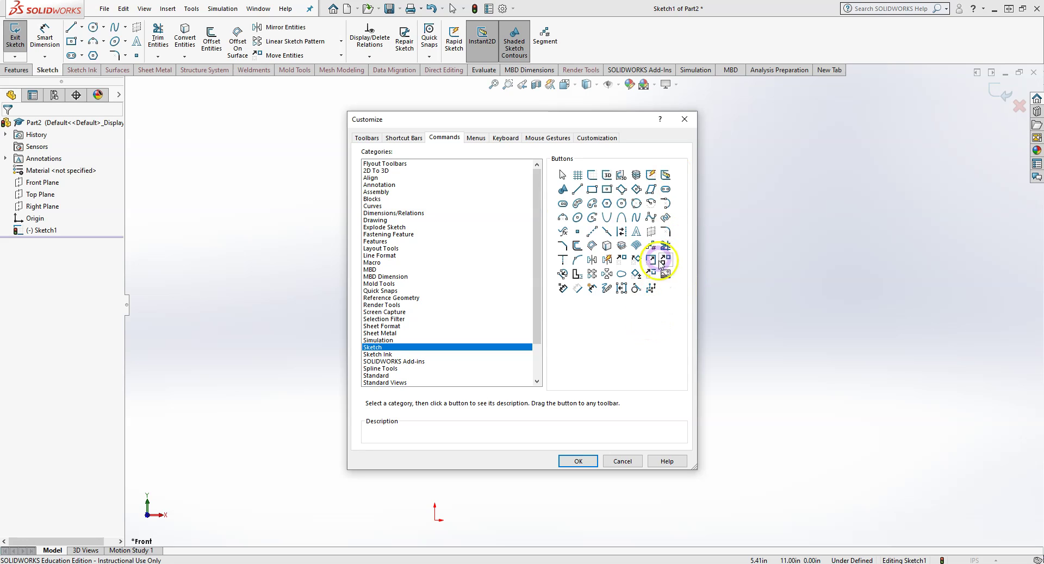
mouse_move(652, 248)
mouse_down()
mouse_move(568, 47)
mouse_move(576, 41)
mouse_up()
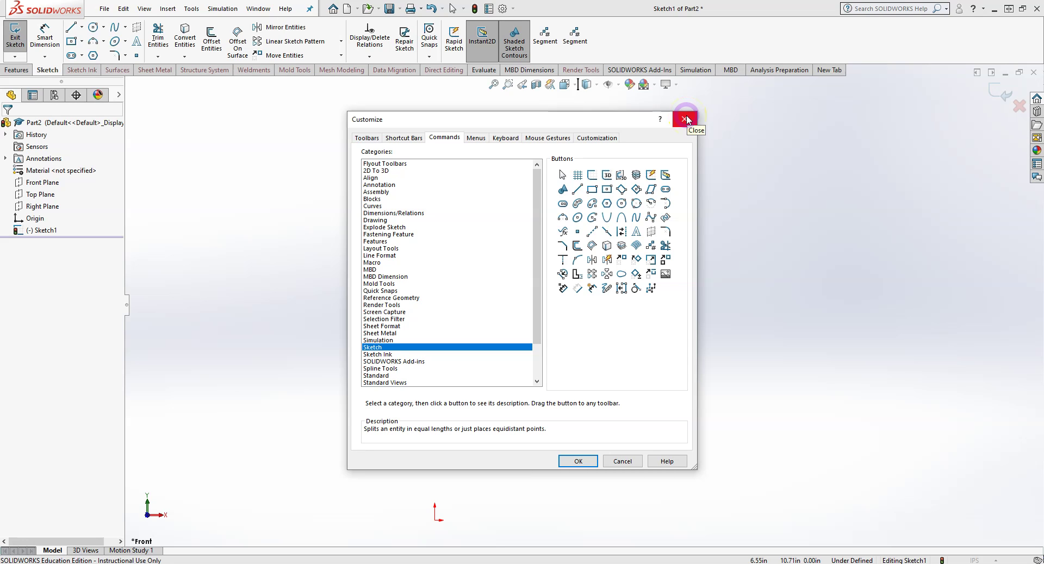
click(685, 119)
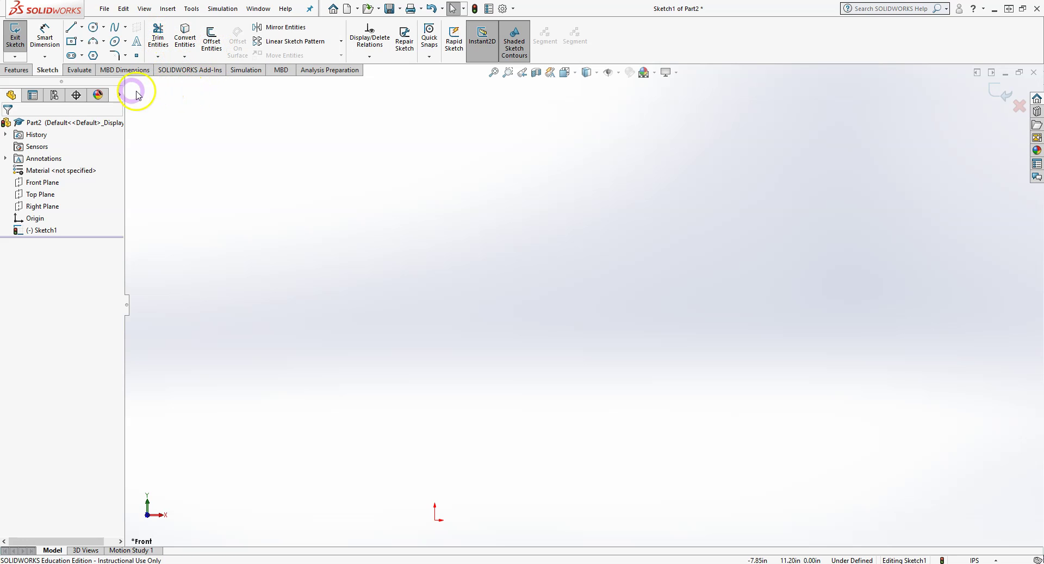
Sketch a center rectangle about 6.5 by 12.3 in, centered on the origin
click(70, 42)
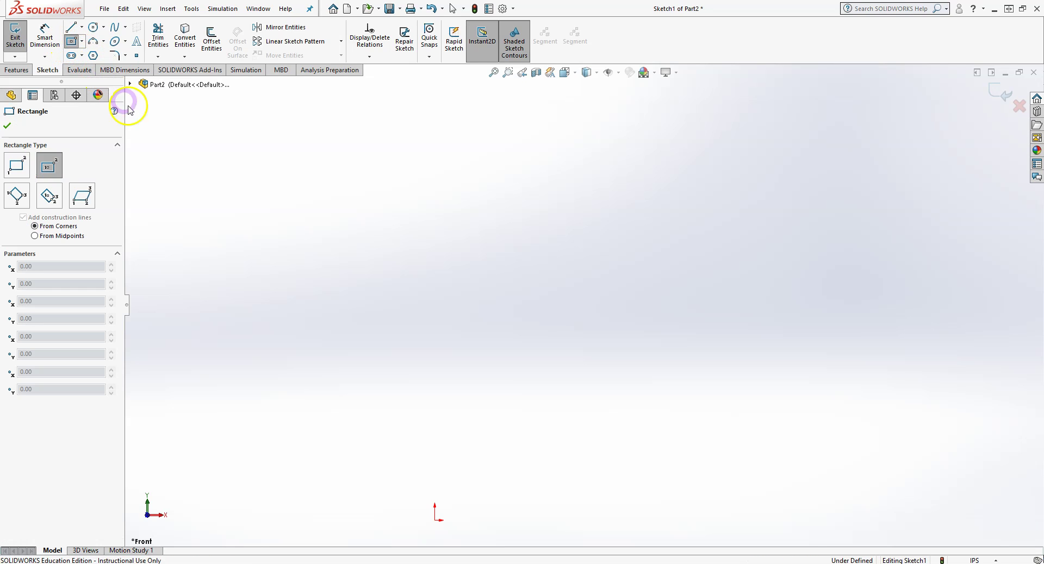
click(441, 513)
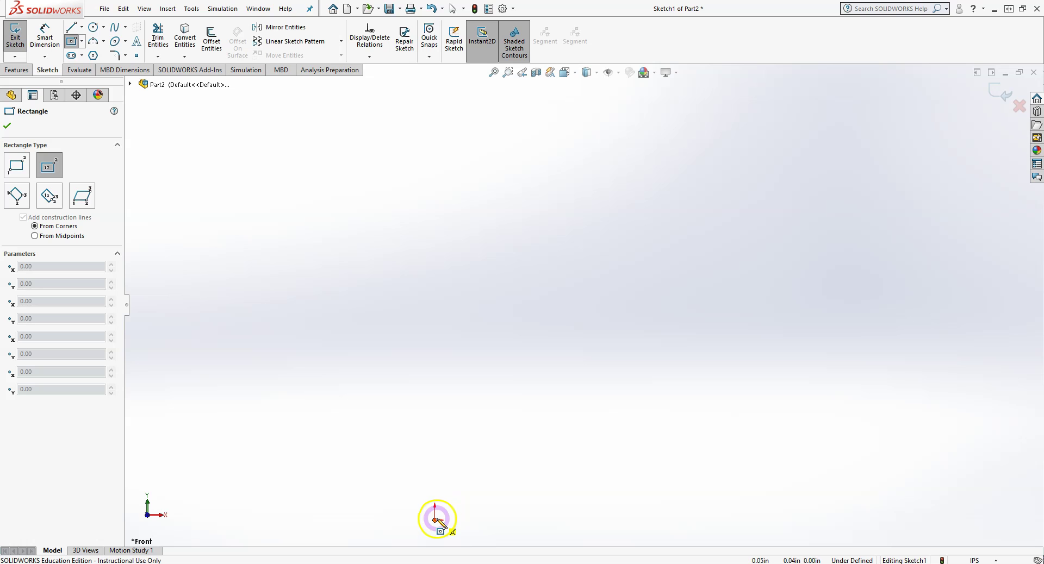
click(557, 285)
scroll(565, 310, up, 7)
scroll(609, 408, down, 3)
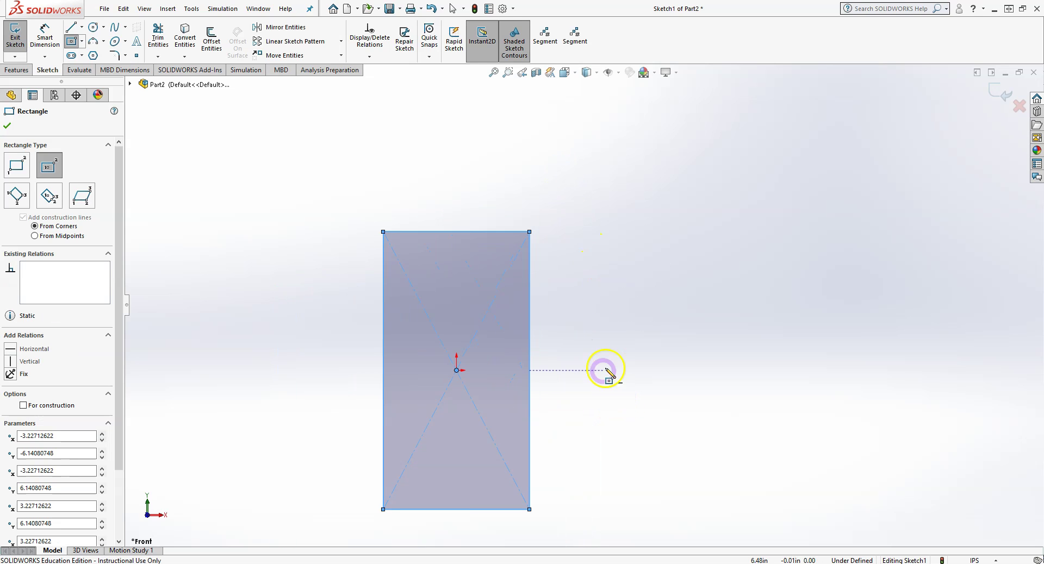
scroll(617, 443, down, 3)
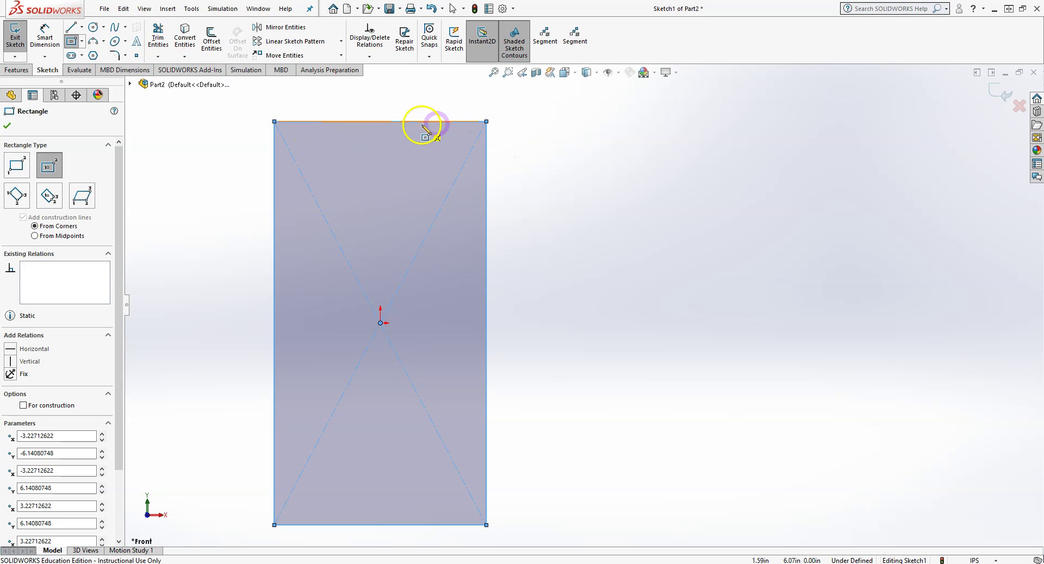
Remove the rectangle's upper edge using Trim Entities with the Trim to closest option
click(158, 33)
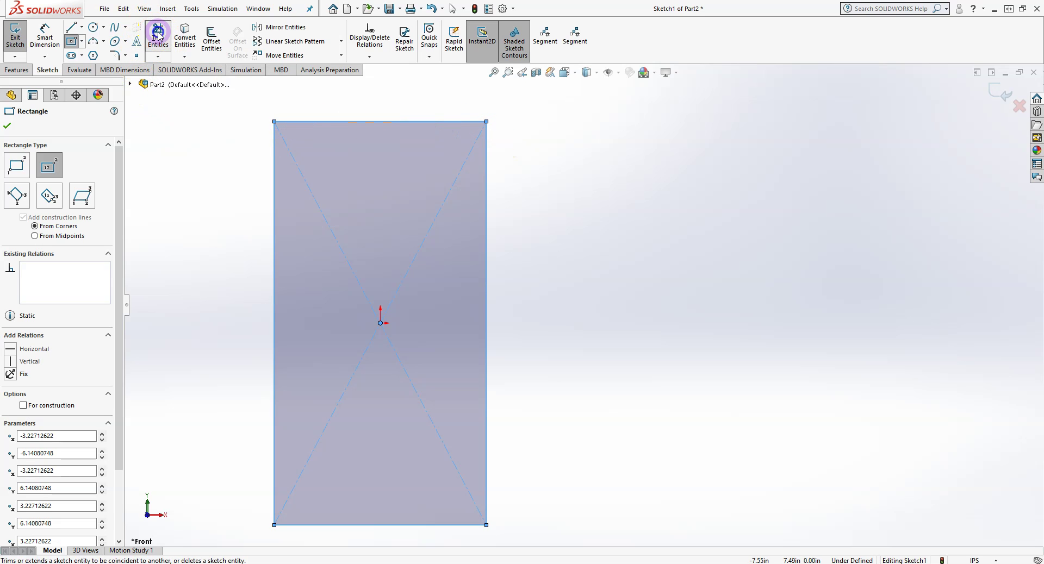
click(39, 327)
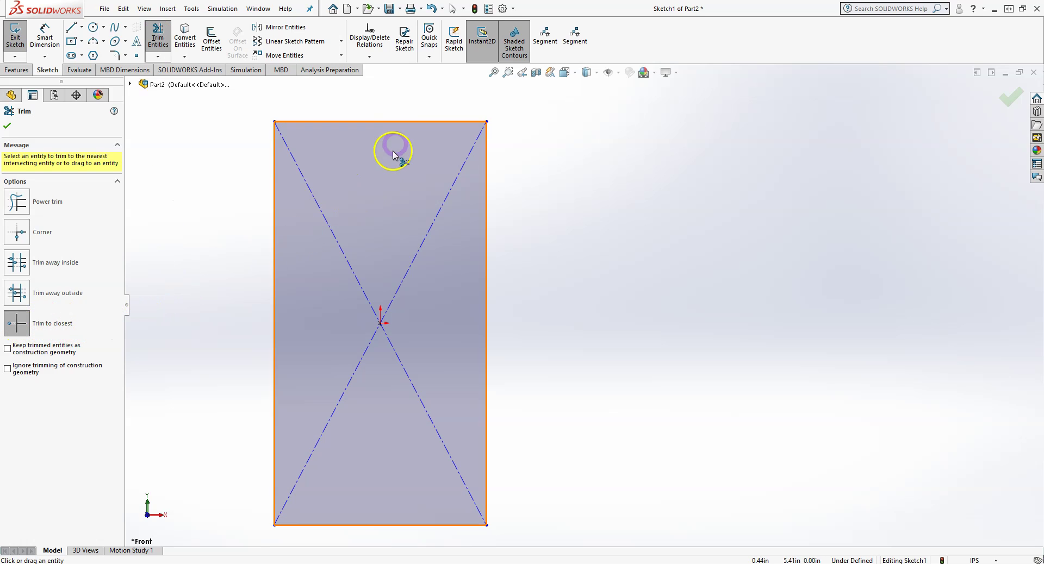
click(405, 122)
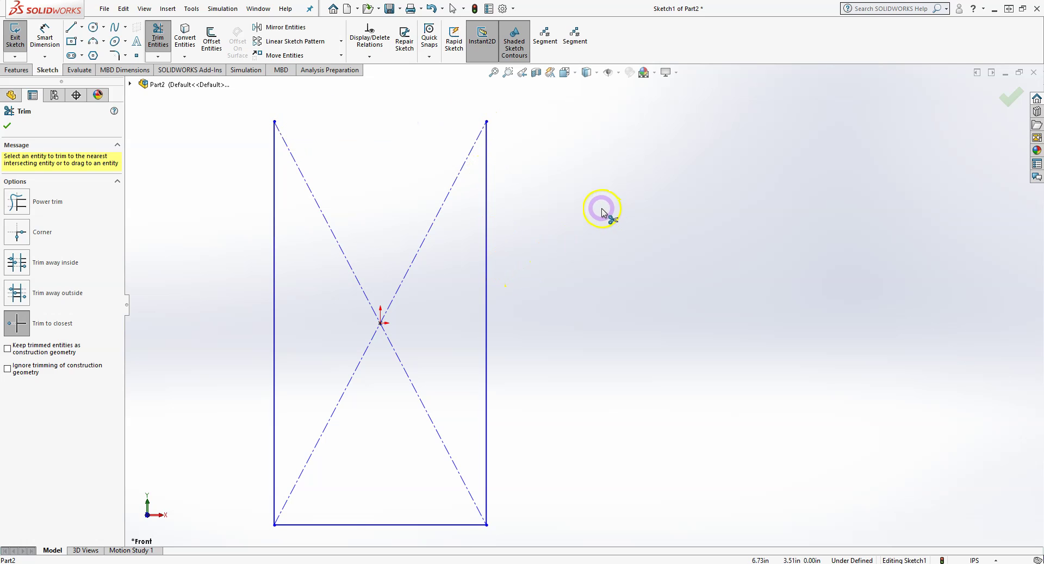
Power trim the rectangle's right edge, lower edge and the lower-right half of its construction diagonal
click(23, 209)
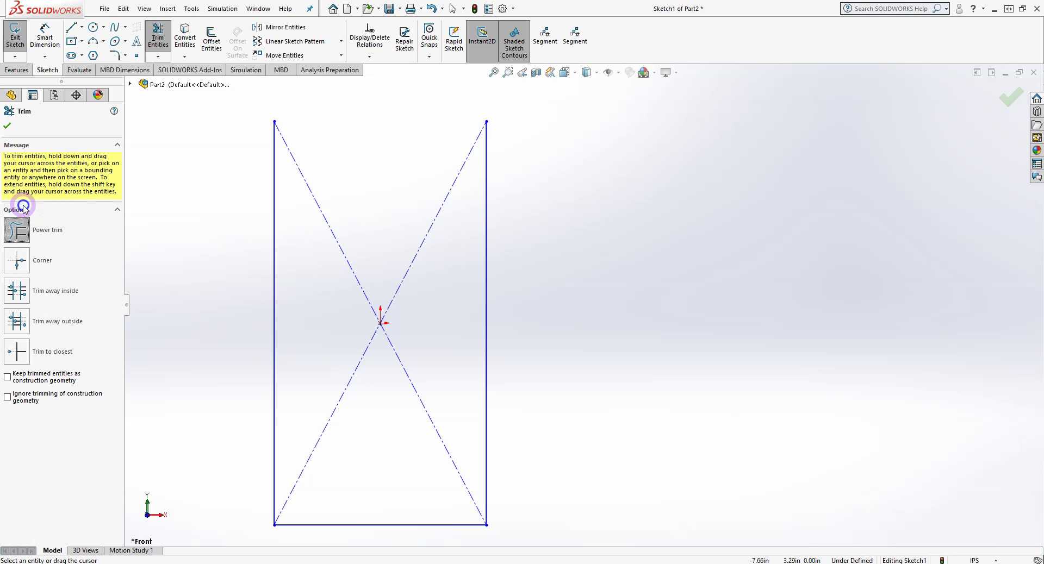
scroll(571, 331, down, 3)
mouse_move(601, 286)
mouse_down()
mouse_move(465, 425)
mouse_move(513, 475)
mouse_up()
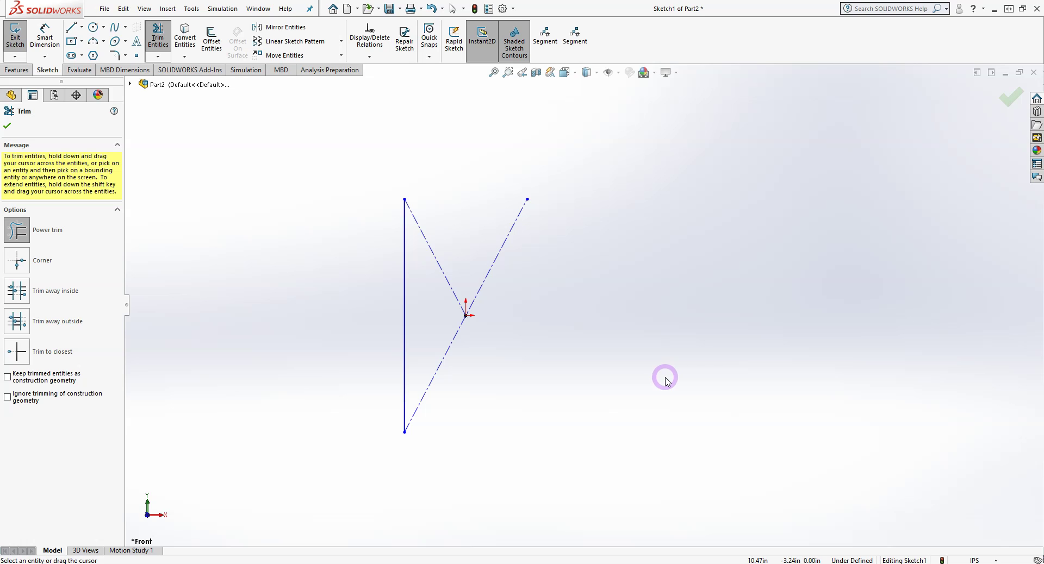
click(629, 329)
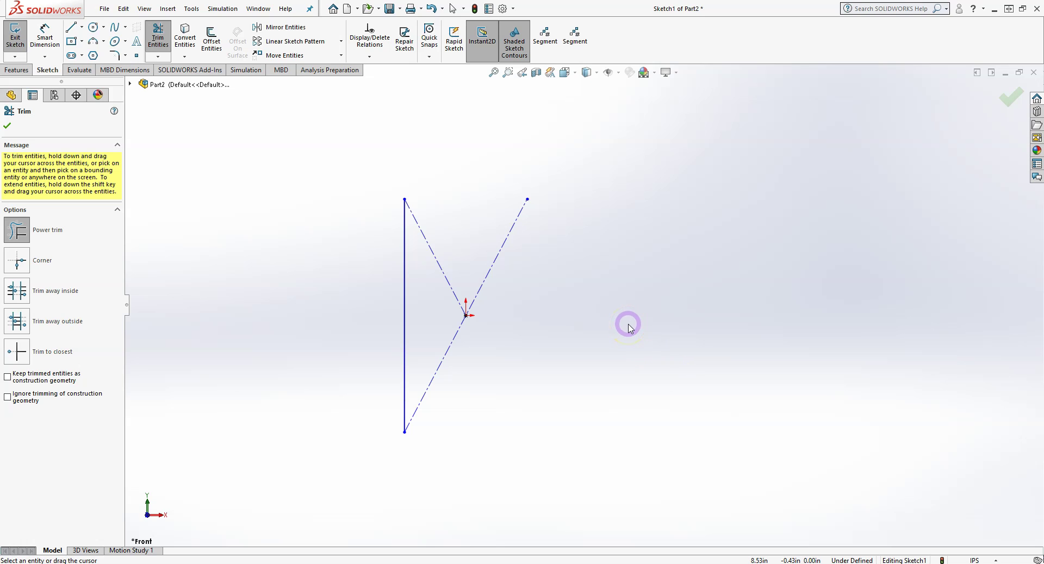
Close the Trim tool and delete all remaining rectangle geometry from the sketch
click(8, 126)
mouse_move(638, 158)
mouse_down()
mouse_move(531, 236)
mouse_move(280, 489)
mouse_up()
key(Delete)
Sketch a center rectangle about 6.7 by 14.2 in, centered on the origin
click(211, 39)
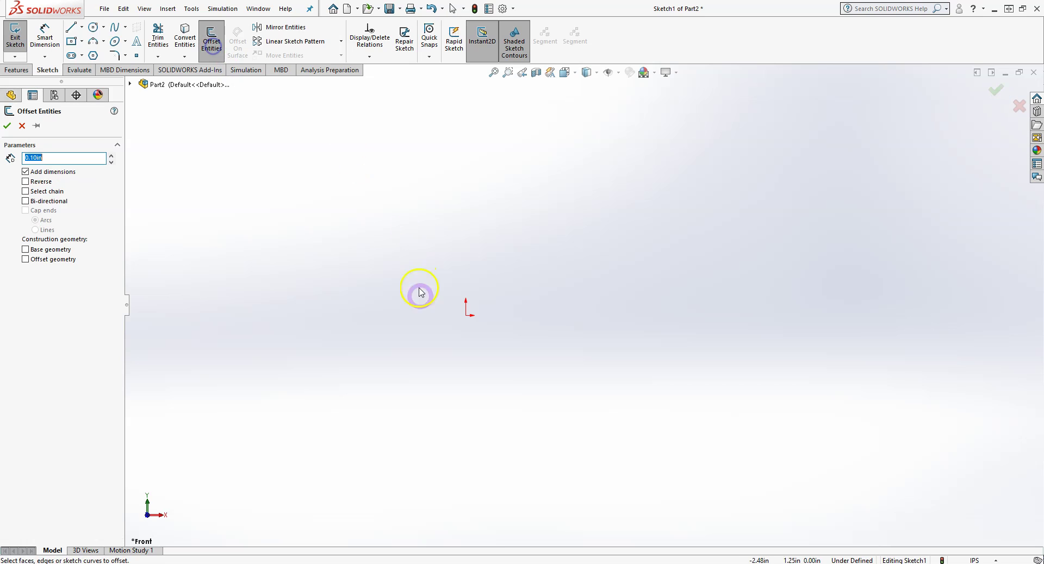
click(71, 41)
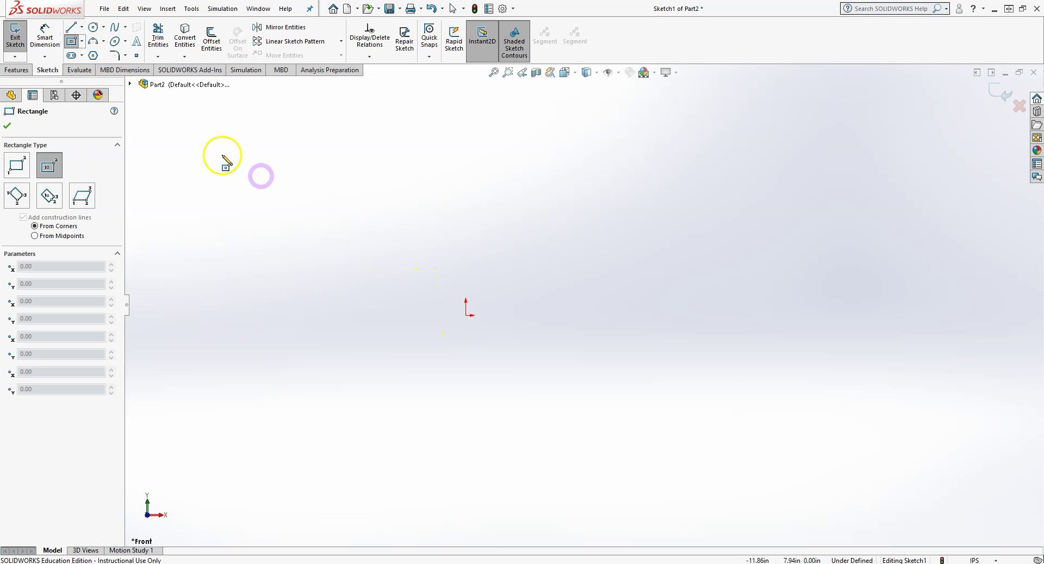
click(466, 315)
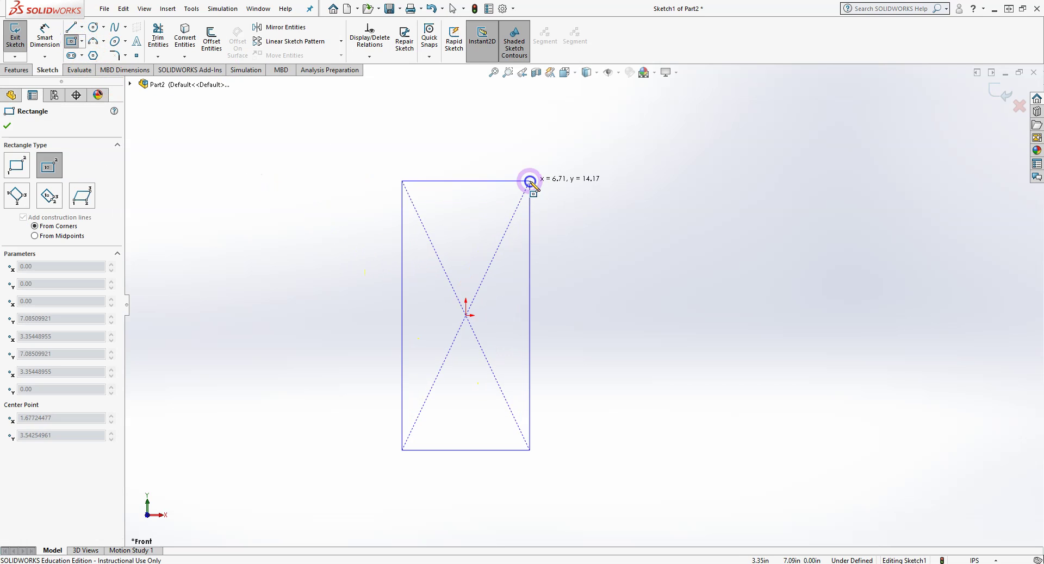
click(530, 181)
right_click(530, 180)
click(571, 197)
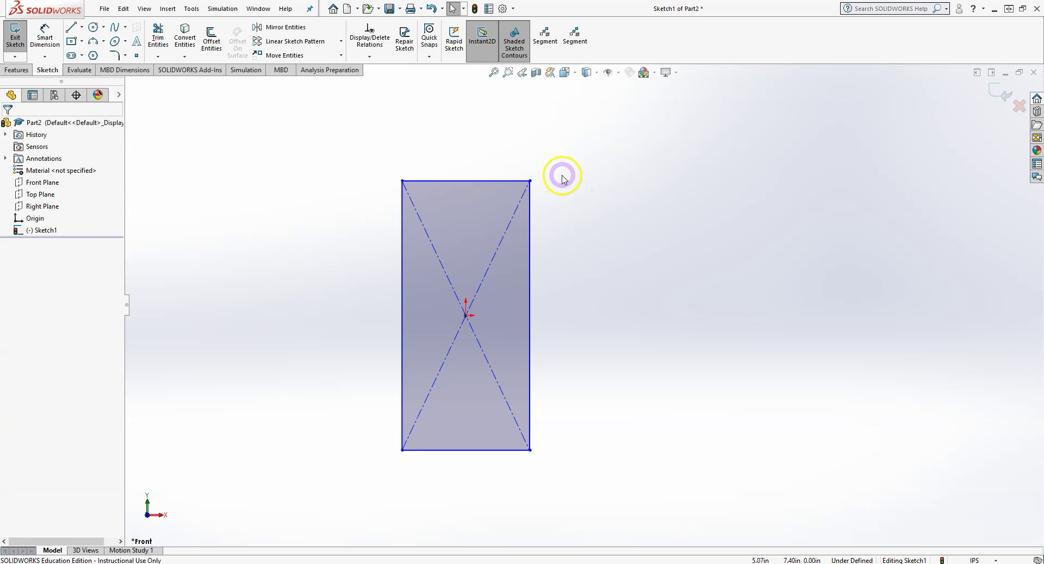
Set up an Offset Entities operation on the rectangle's upper and left edges with a distance of 0.5 in
click(456, 181)
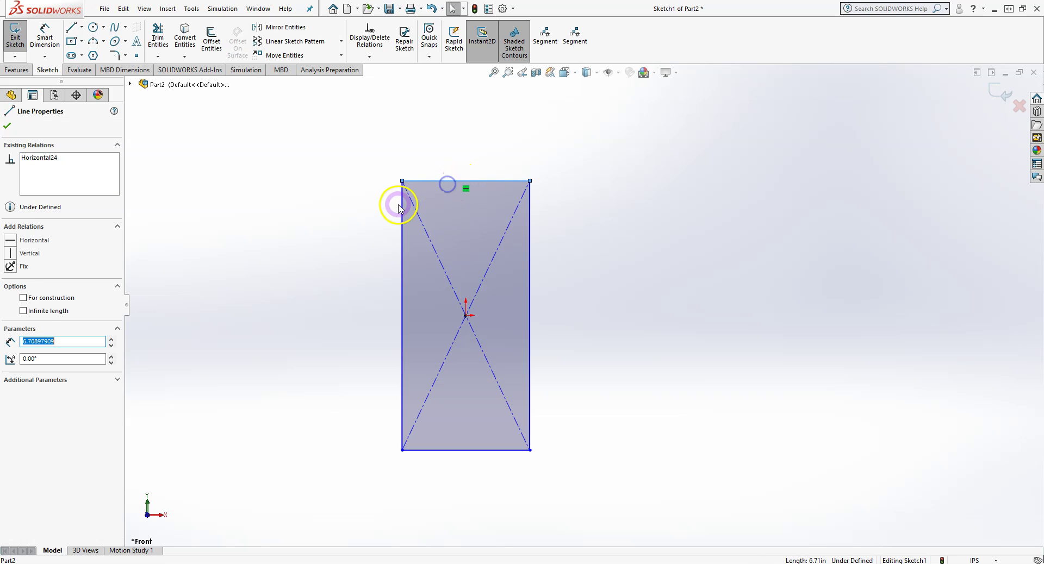
ctrl+click(402, 206)
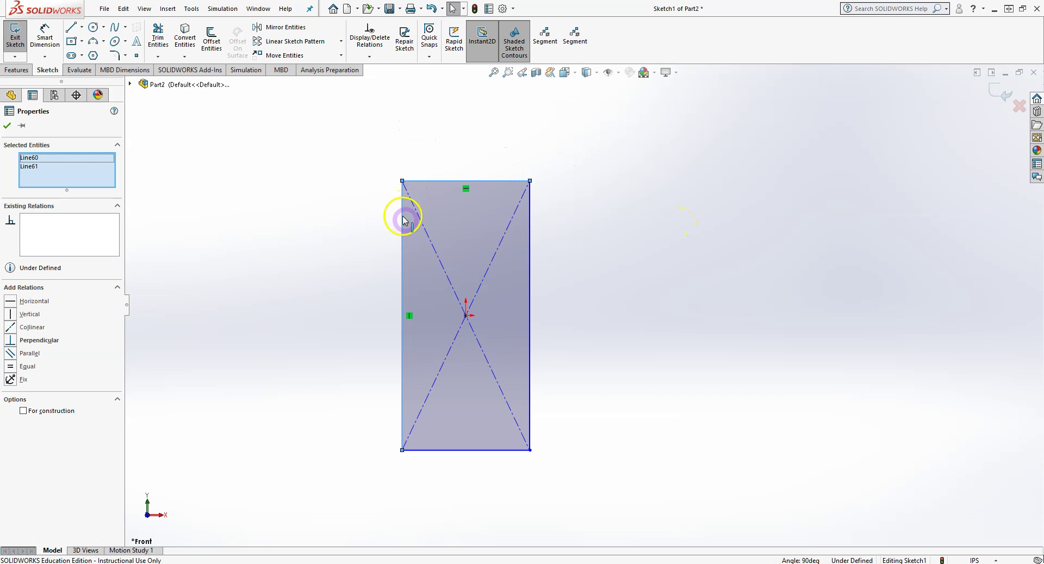
click(211, 44)
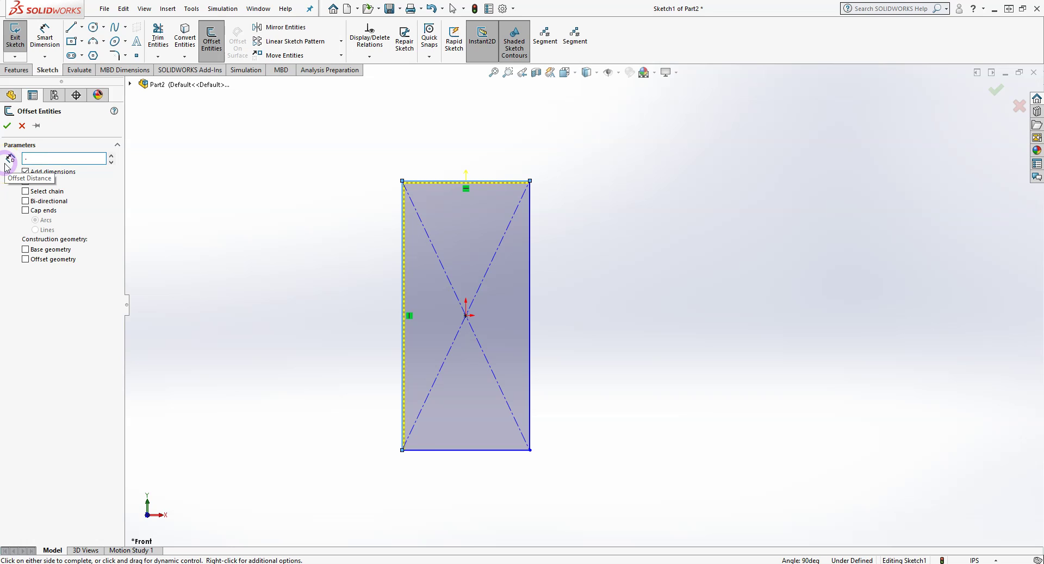
text(.5)
key(Return)
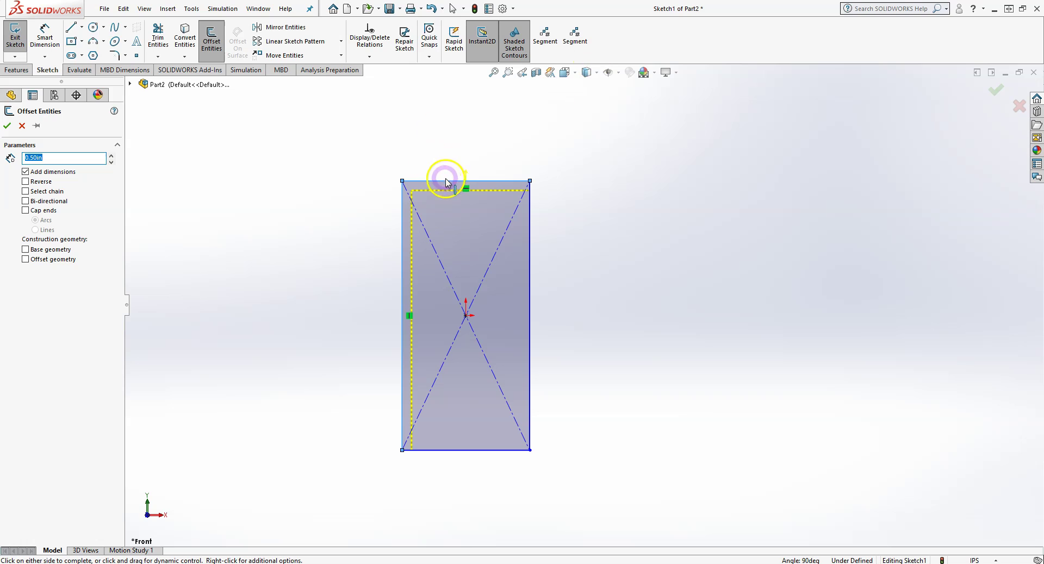
scroll(428, 208, down, 1)
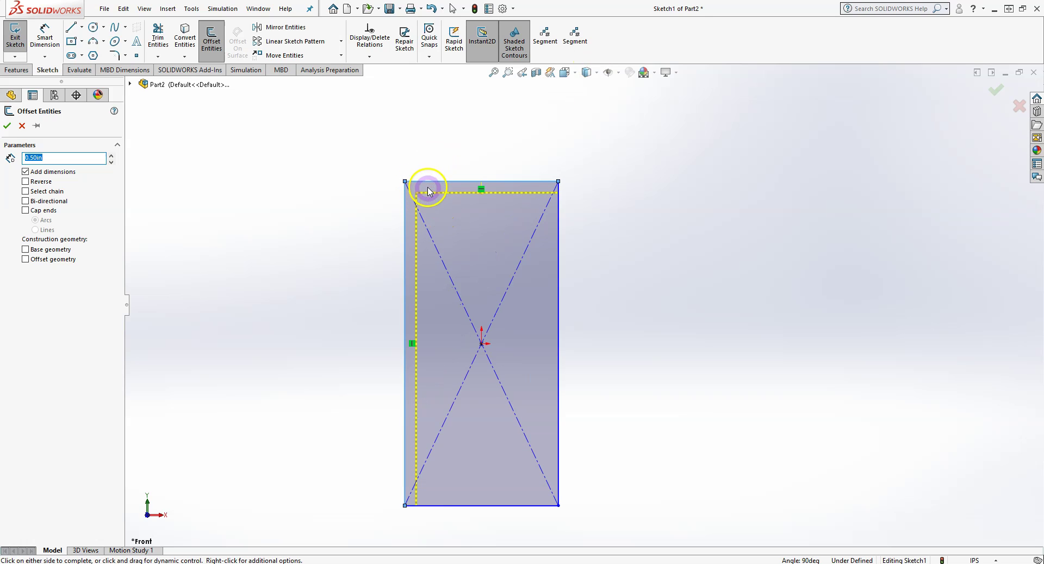
Reverse the offset outward, extend it around the whole rectangle with Select chain, and apply it
click(26, 182)
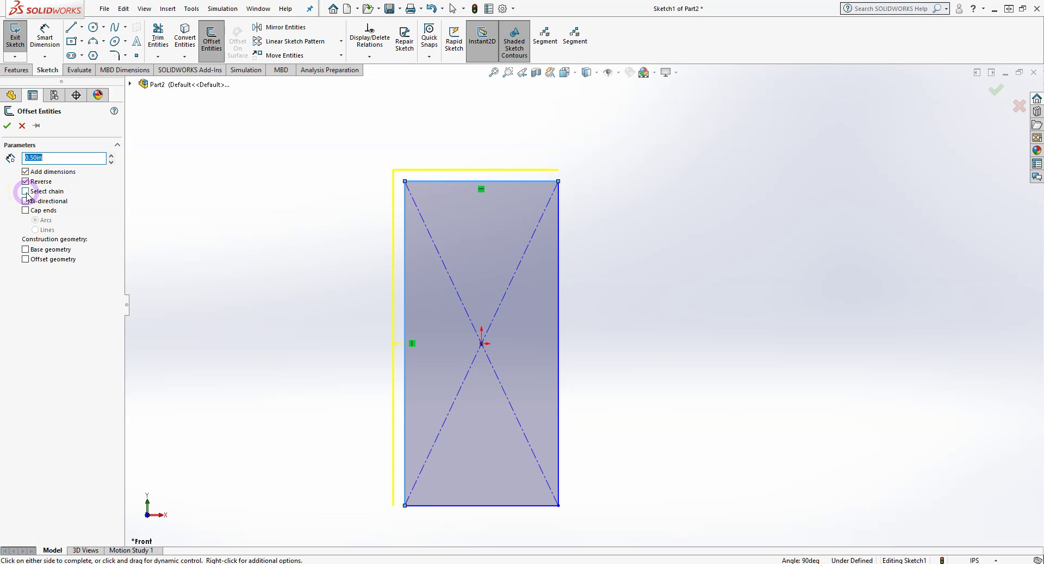
click(25, 192)
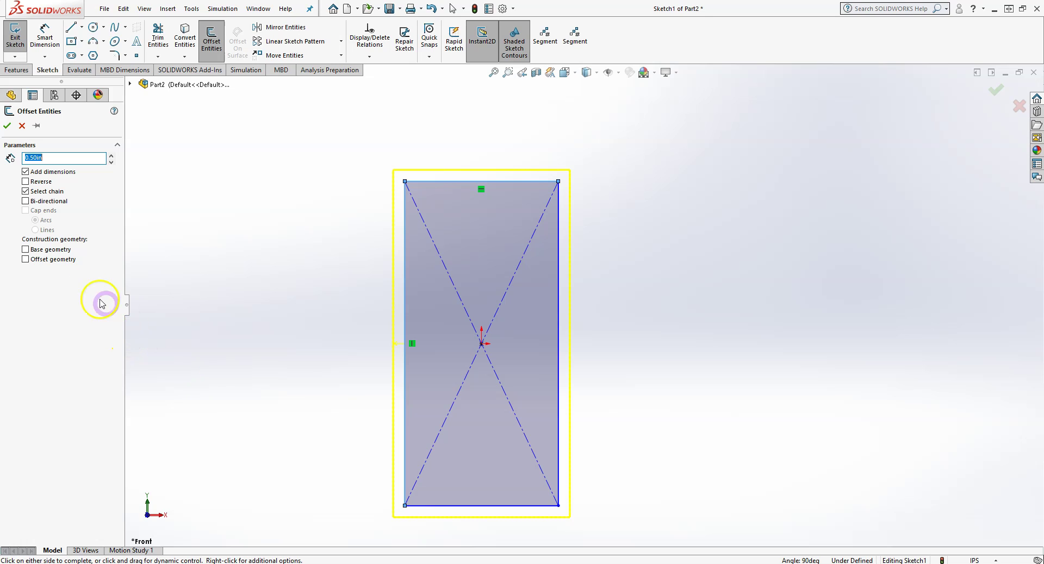
click(25, 191)
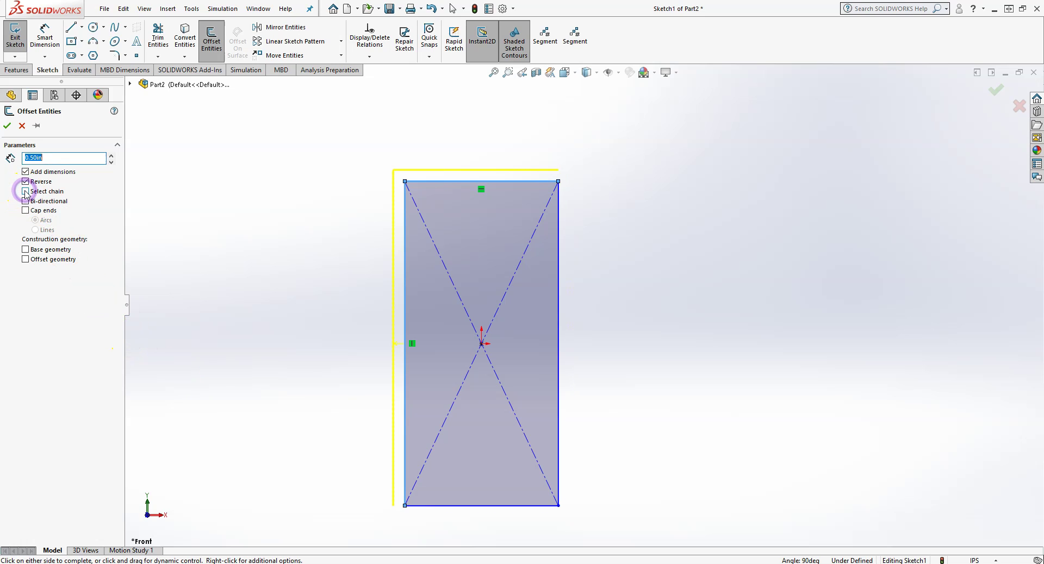
click(25, 192)
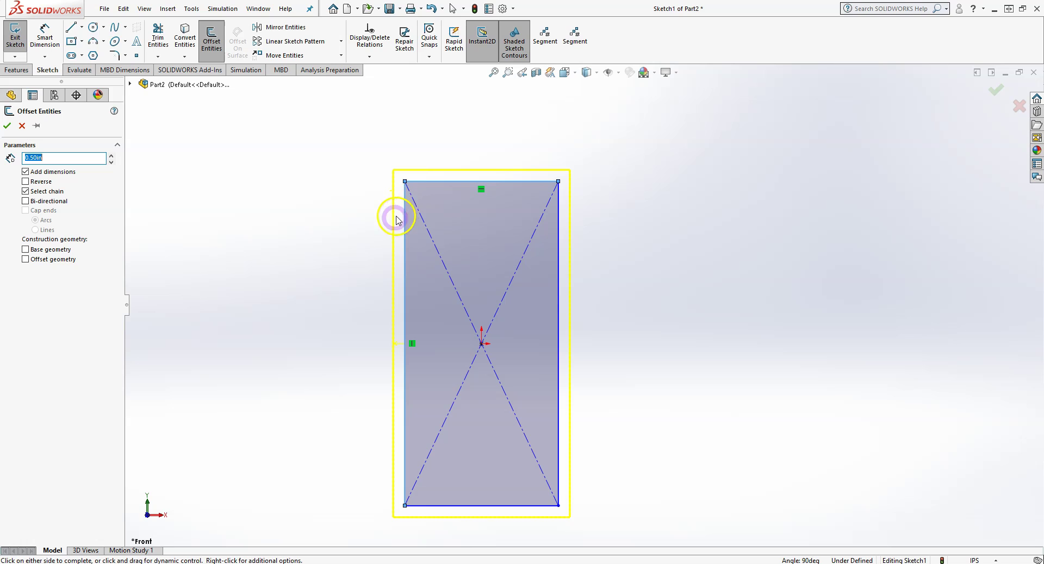
click(7, 126)
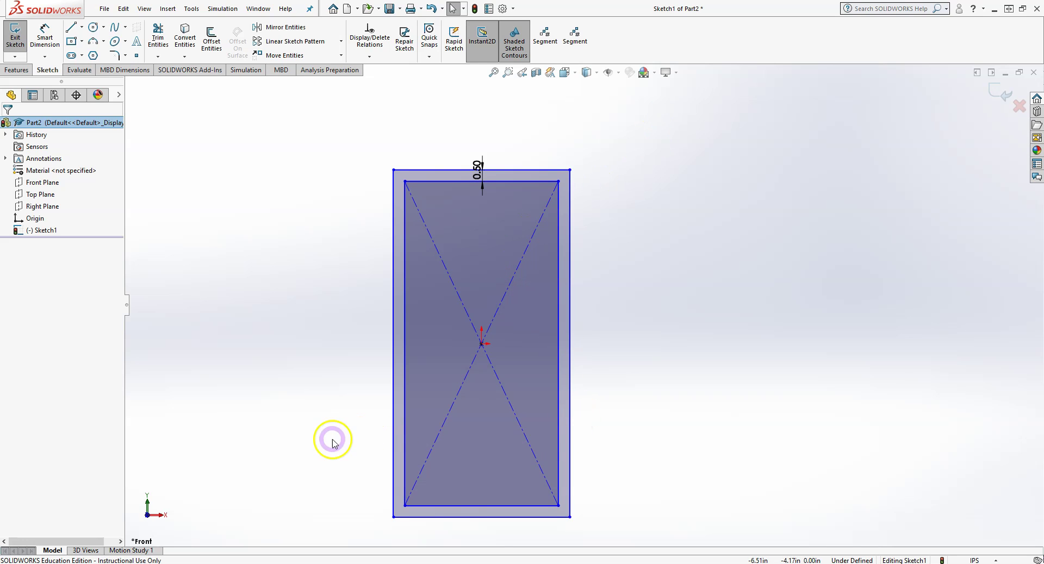
Delete the rectangle, its offset and the offset dimension from the sketch
mouse_move(663, 135)
mouse_down()
mouse_move(598, 201)
mouse_move(200, 492)
mouse_move(243, 539)
mouse_move(261, 533)
mouse_up()
key(Delete)
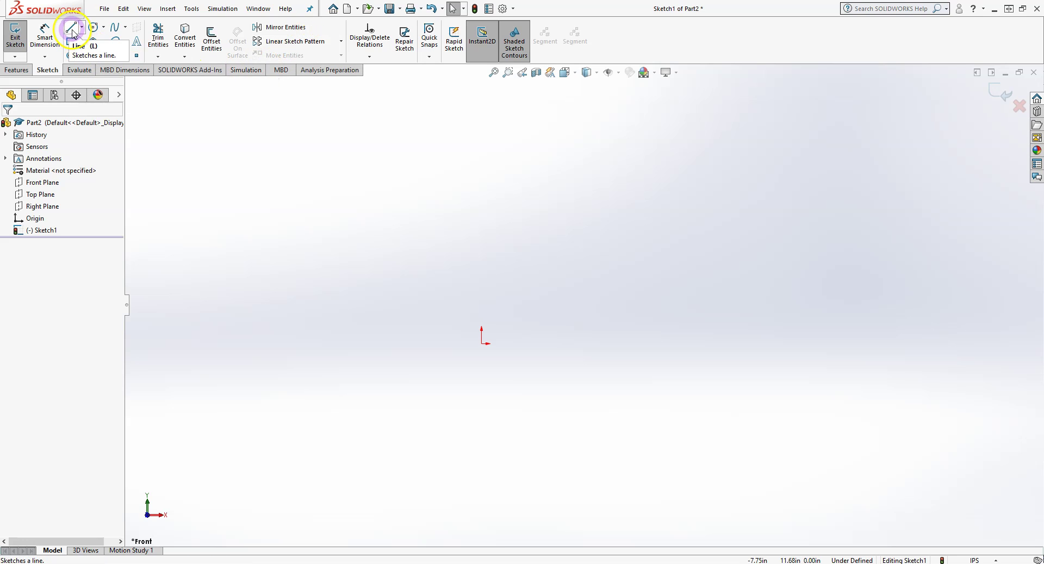
Sketch three vertically aligned circles of decreasing size upward from the origin, with the smallest centered about 7.7 in above it
click(94, 28)
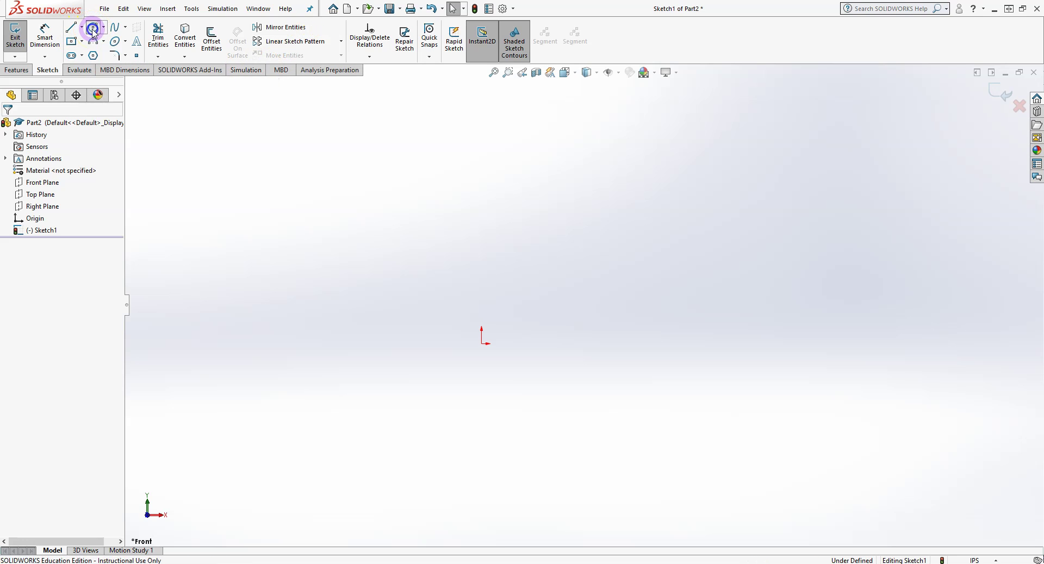
drag(483, 345, 458, 367)
drag(481, 244, 474, 262)
drag(481, 154, 480, 166)
right_click(480, 166)
click(521, 173)
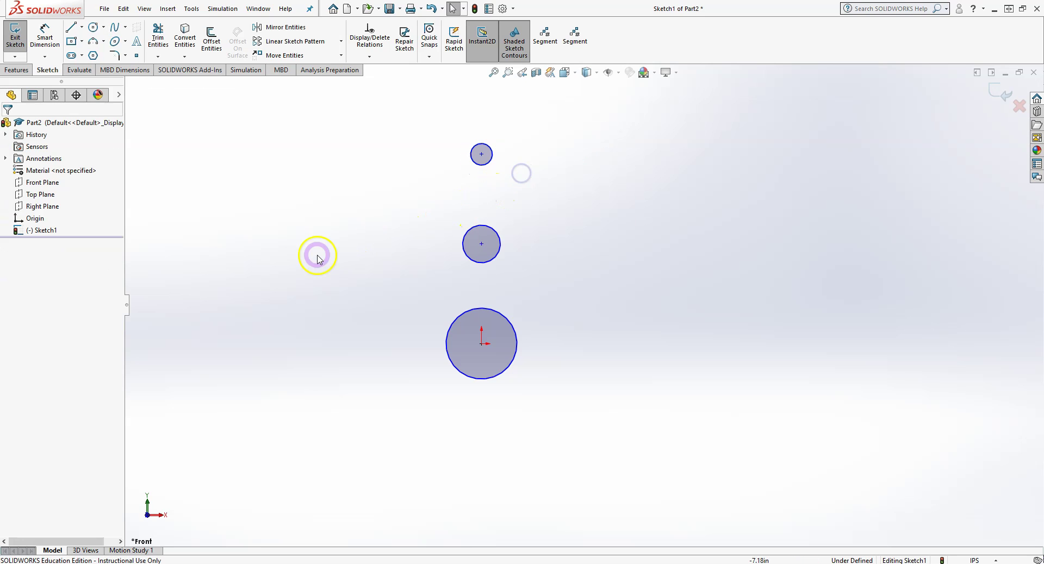
mouse_move(481, 154)
mouse_down()
mouse_move(482, 177)
mouse_move(481, 166)
mouse_up()
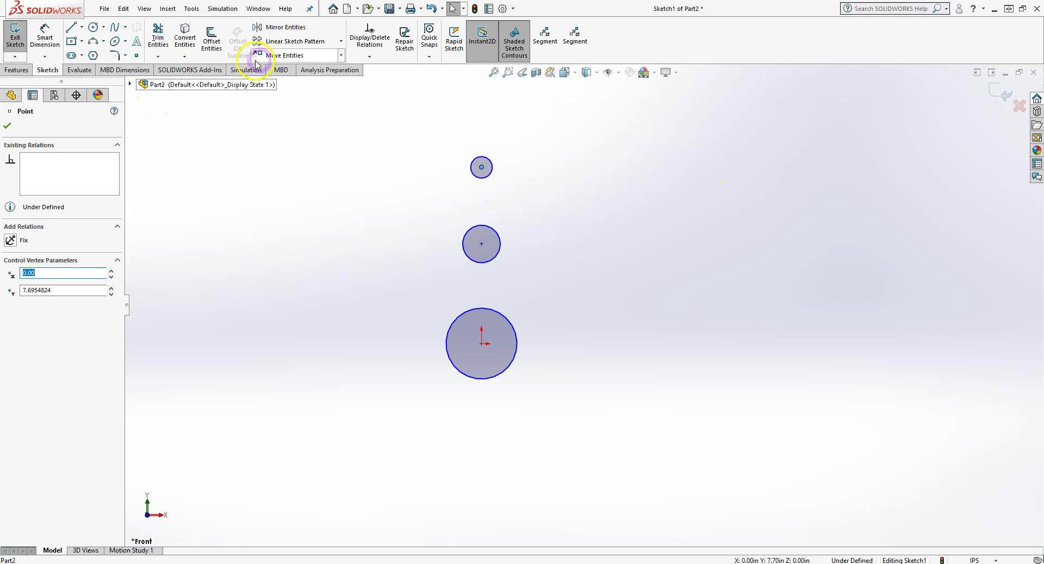
Sketch a vertical centerline about 10 in long to the right of the circles, starting level with the origin
click(81, 27)
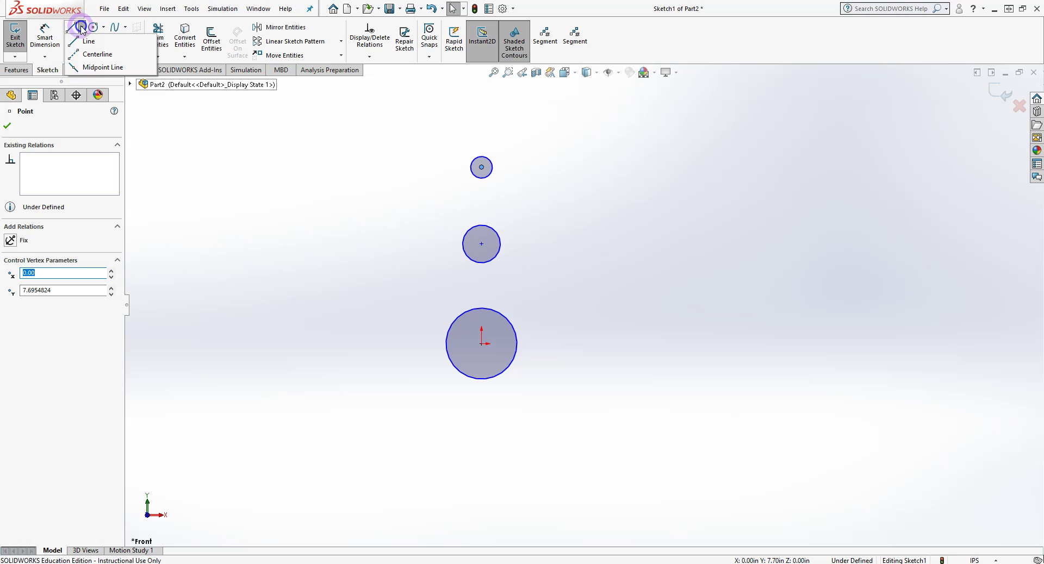
click(86, 55)
click(482, 344)
click(627, 343)
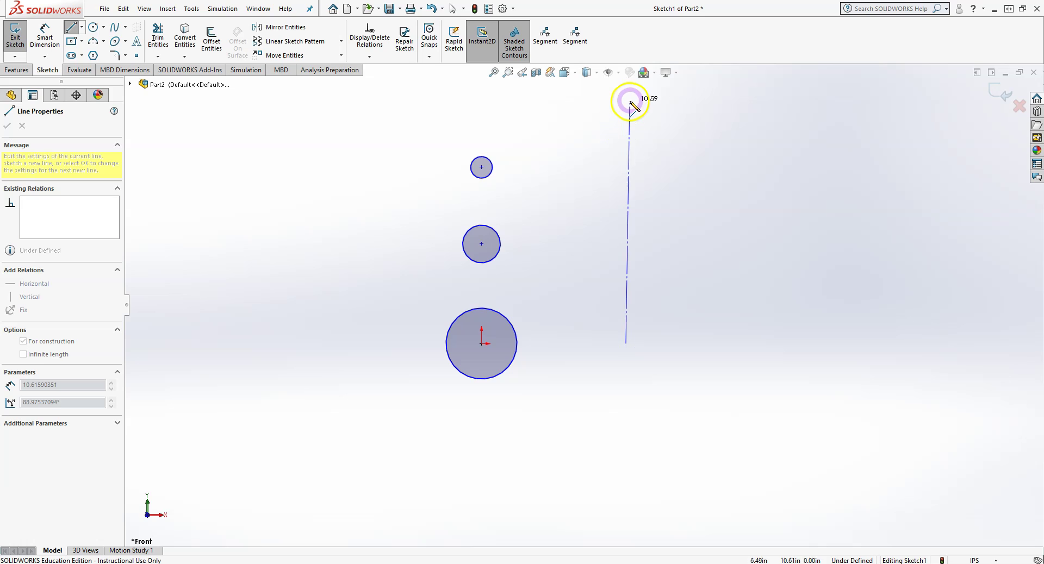
click(625, 108)
right_click(625, 108)
click(659, 114)
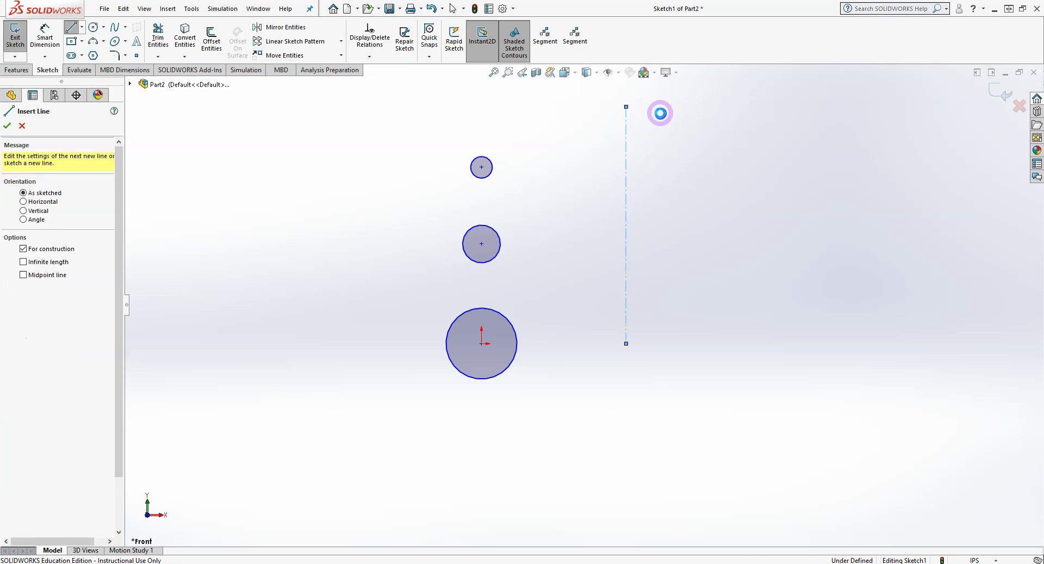
key(Escape)
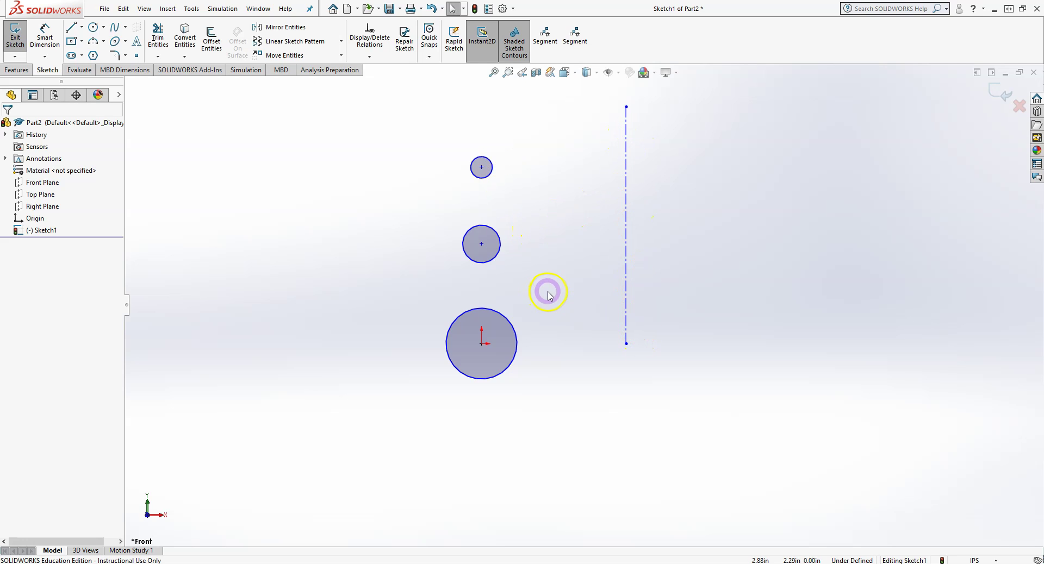
Start Mirror Entities with the three circles preselected, review the listed arcs, and clear the entities to mirror
mouse_move(524, 135)
mouse_down()
mouse_move(466, 408)
mouse_move(405, 444)
mouse_up()
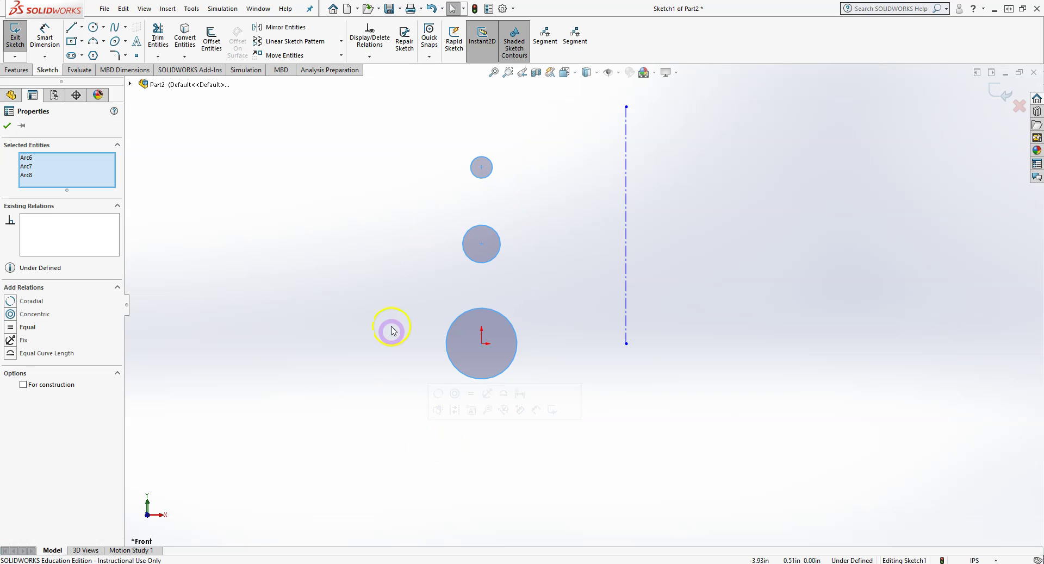
click(293, 29)
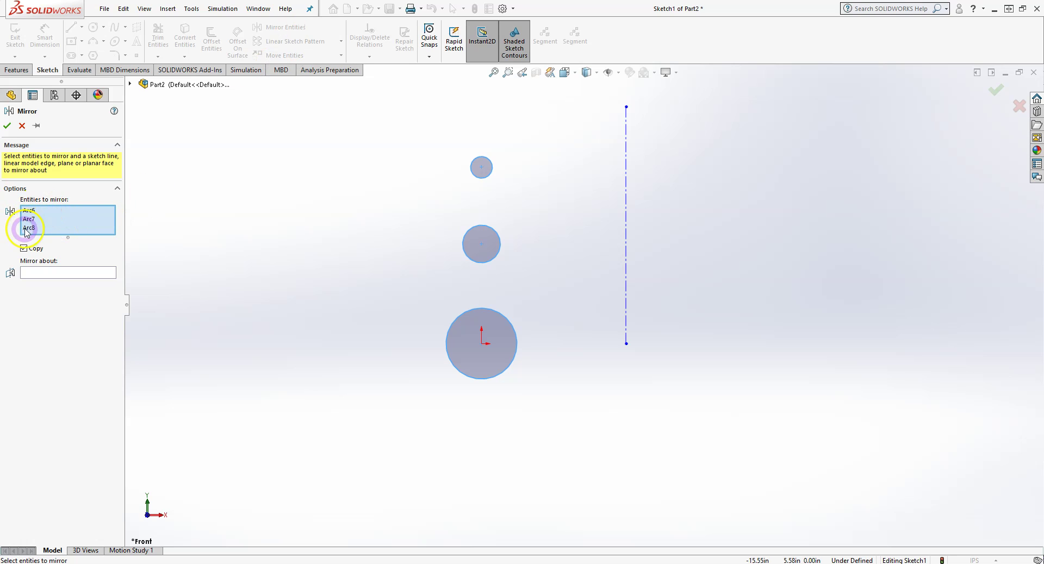
click(33, 224)
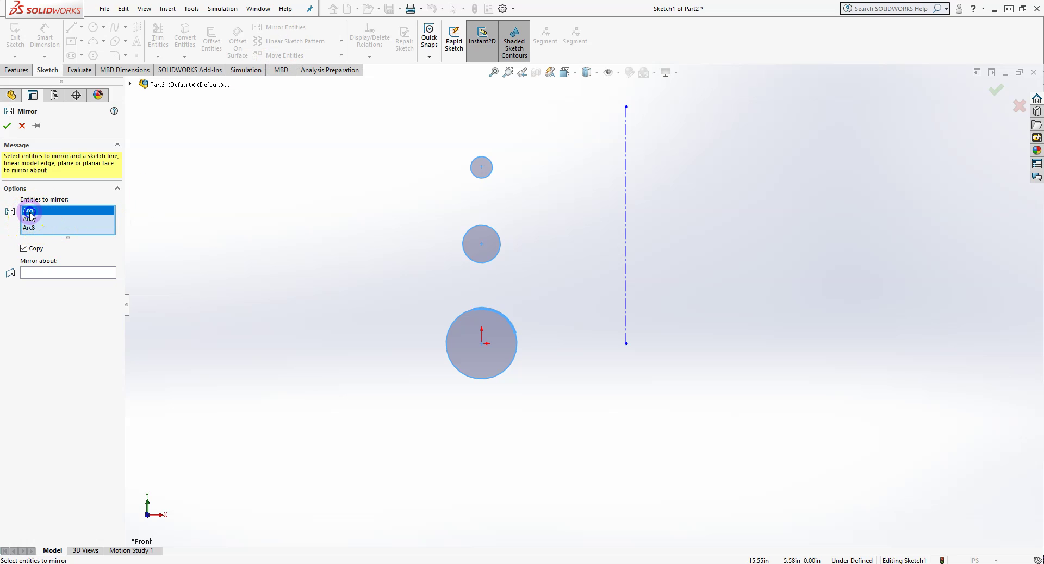
click(32, 229)
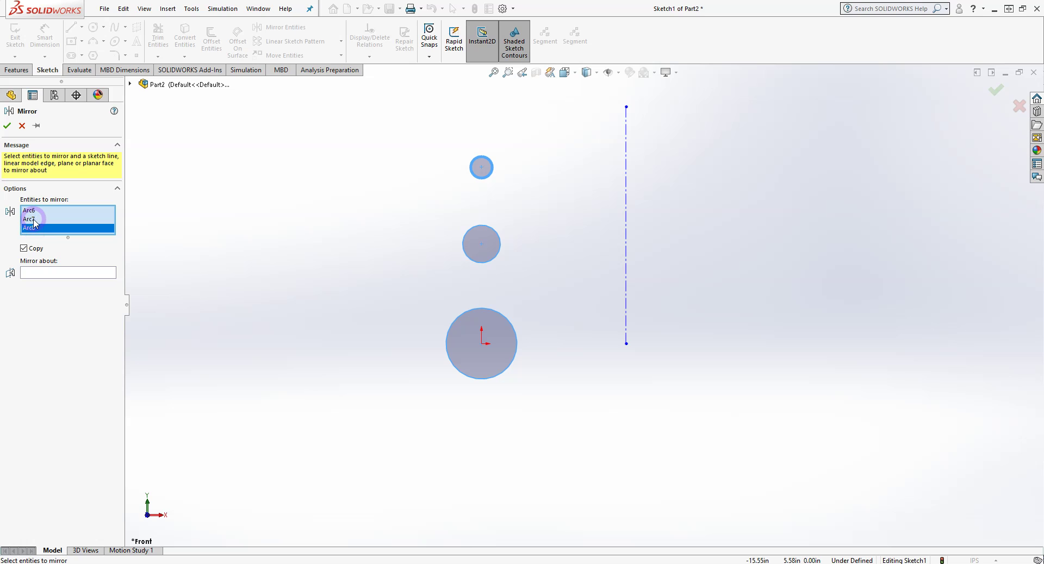
click(30, 219)
right_click(36, 210)
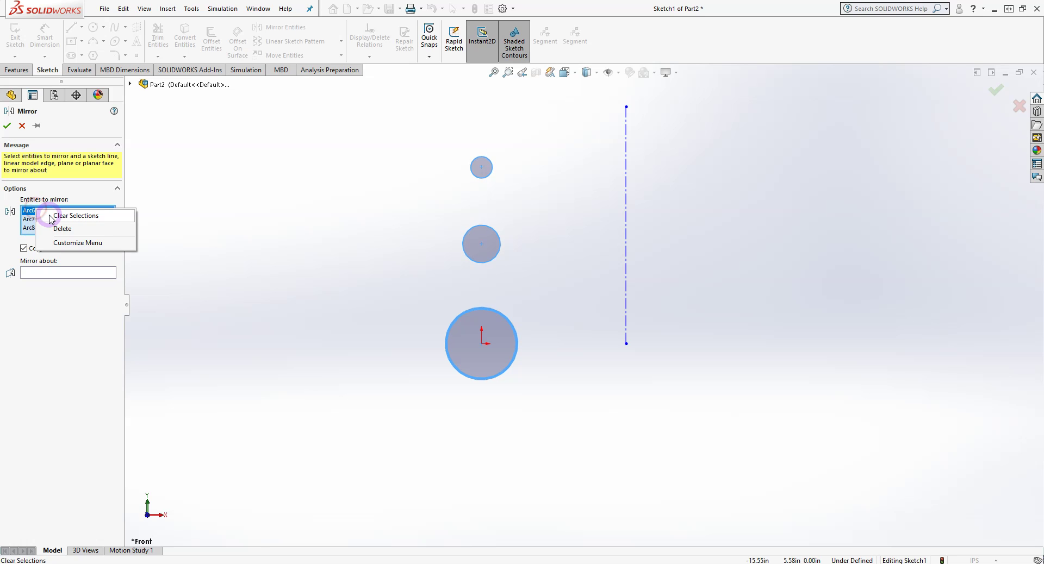
click(66, 216)
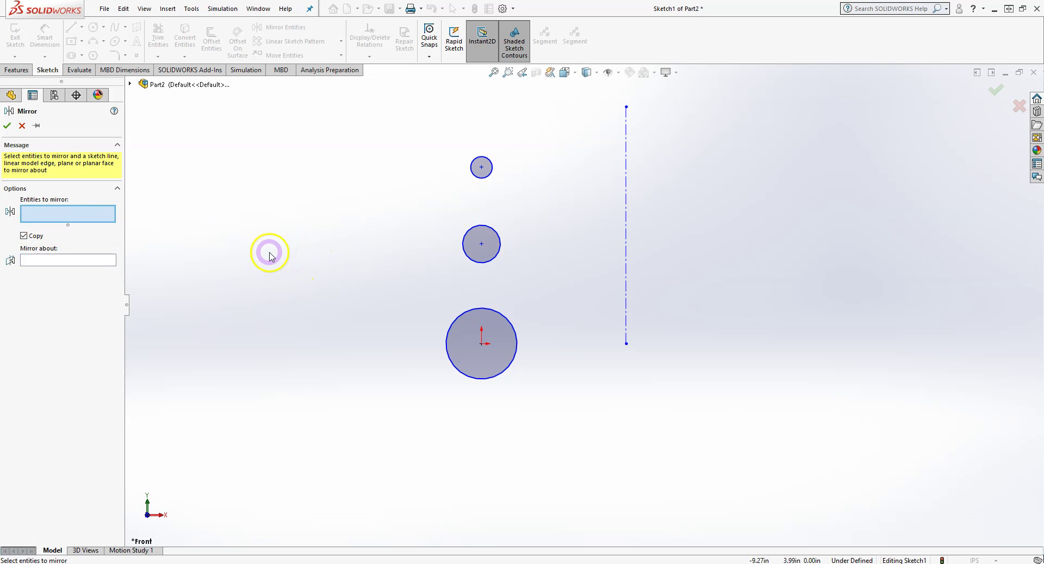
right_click(37, 212)
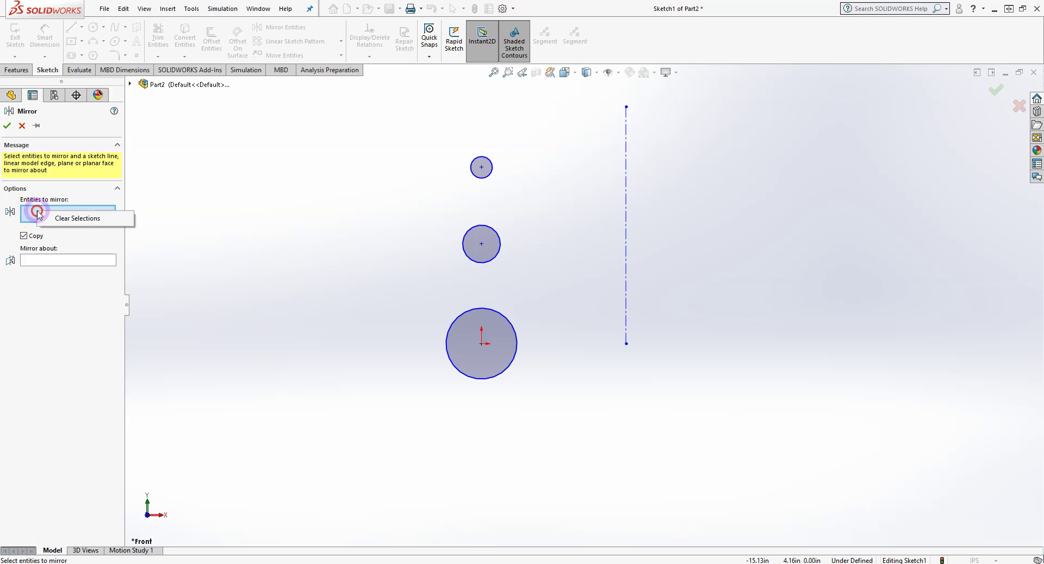
click(77, 220)
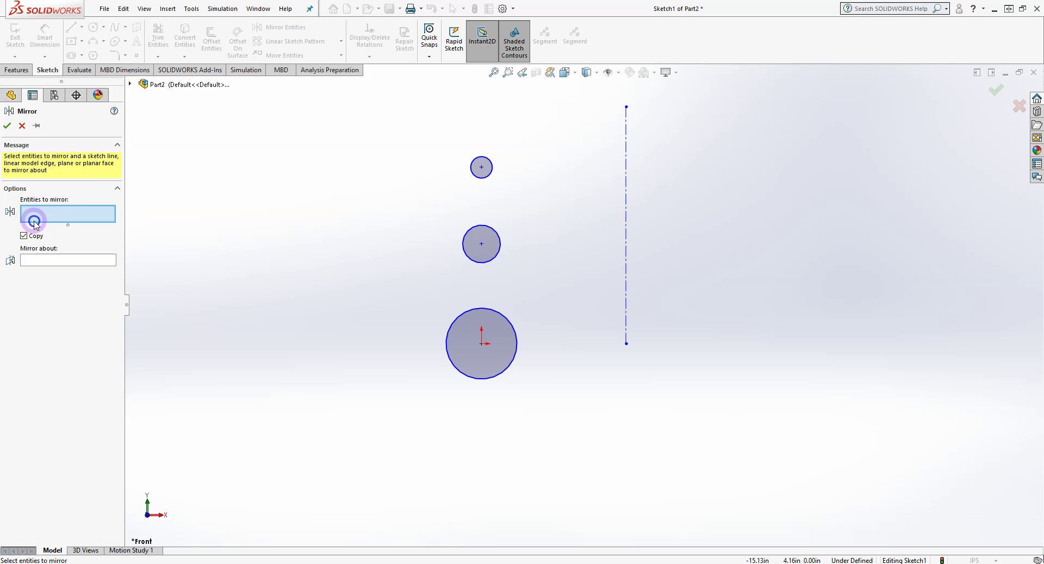
Mirror the three circles about the vertical centerline, keeping Copy enabled so the originals remain
click(487, 174)
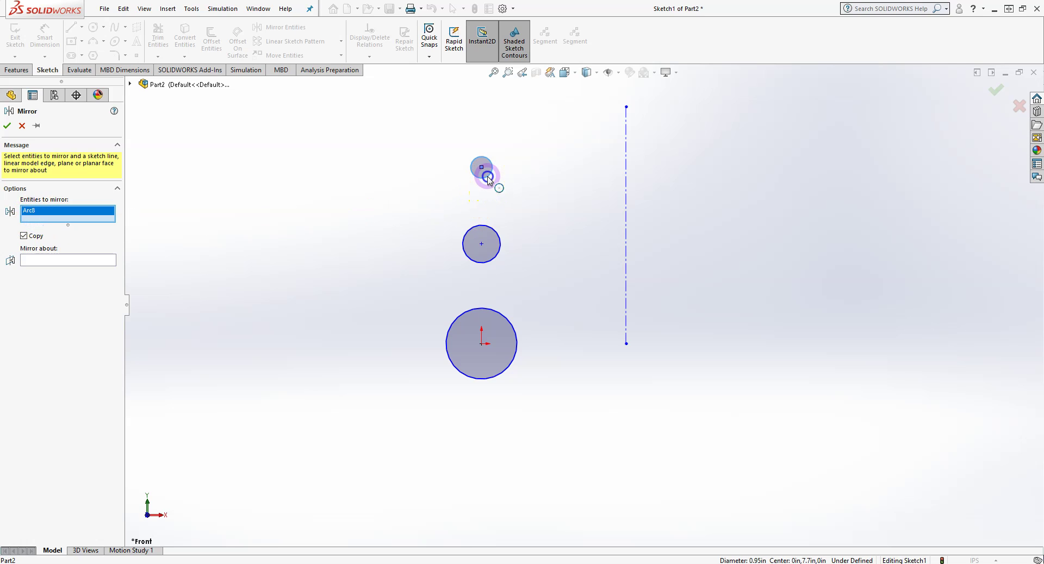
click(489, 229)
click(503, 315)
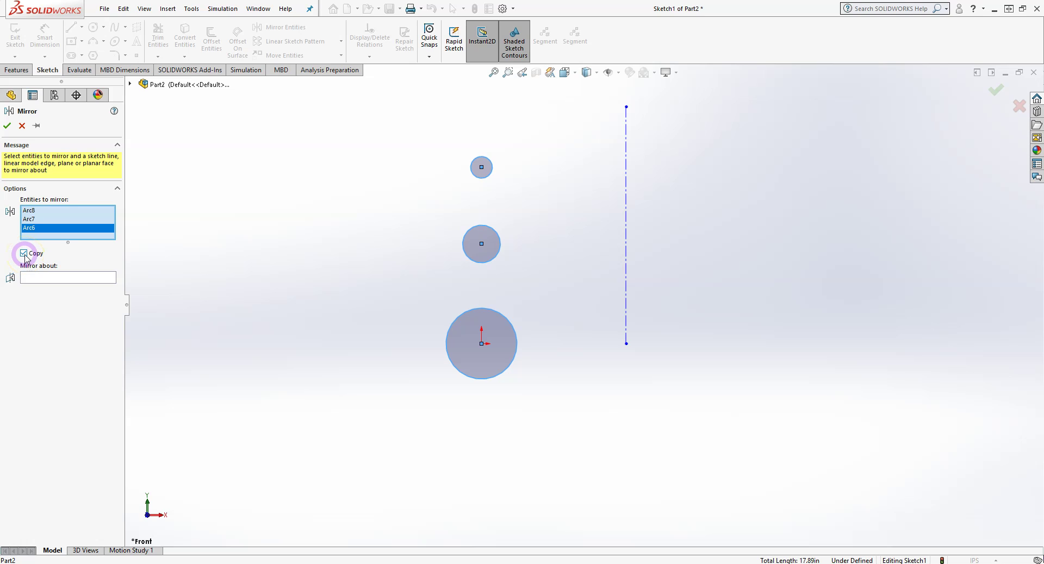
click(32, 278)
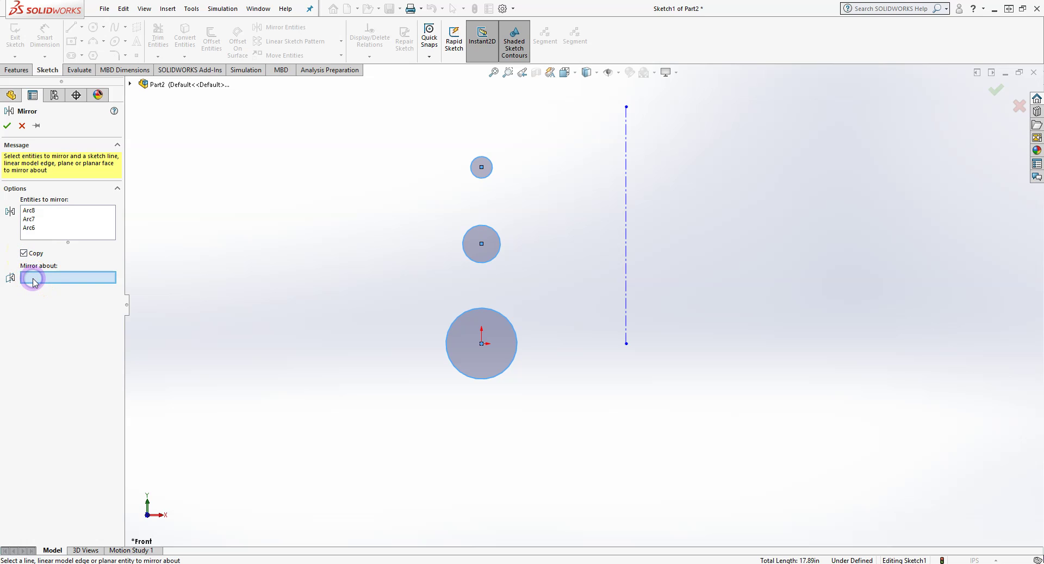
click(57, 278)
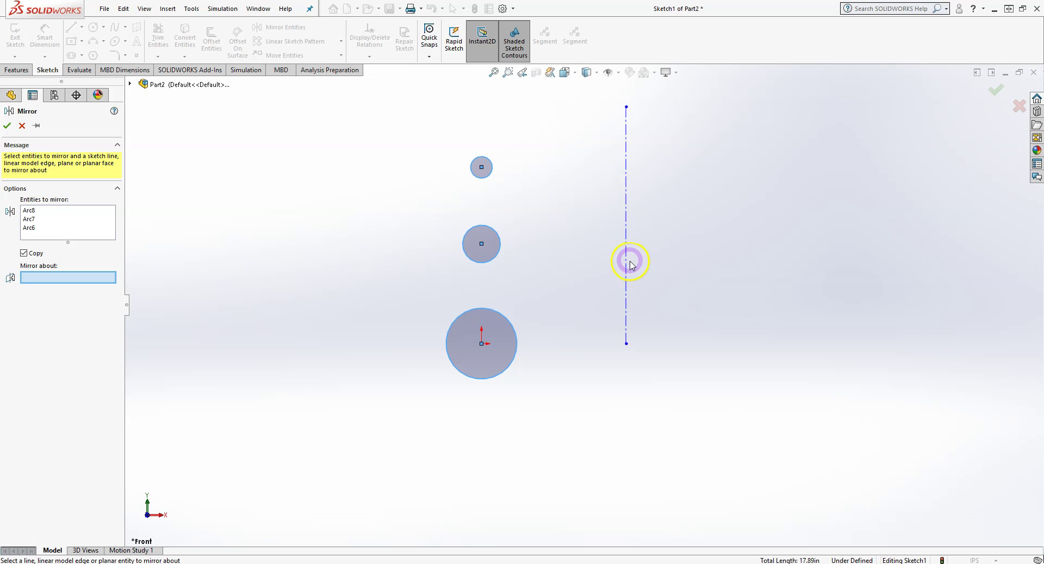
click(627, 256)
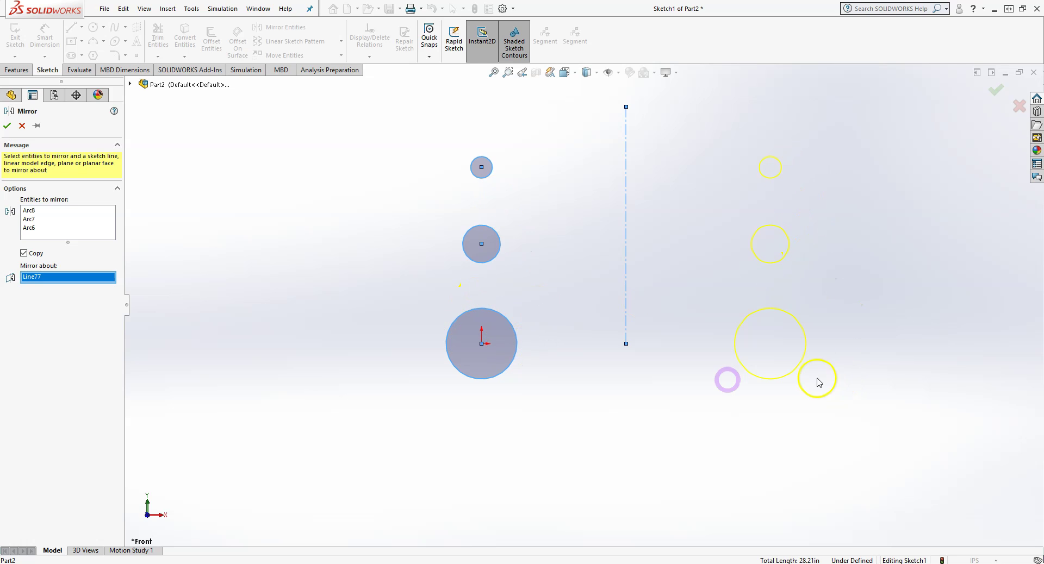
click(9, 127)
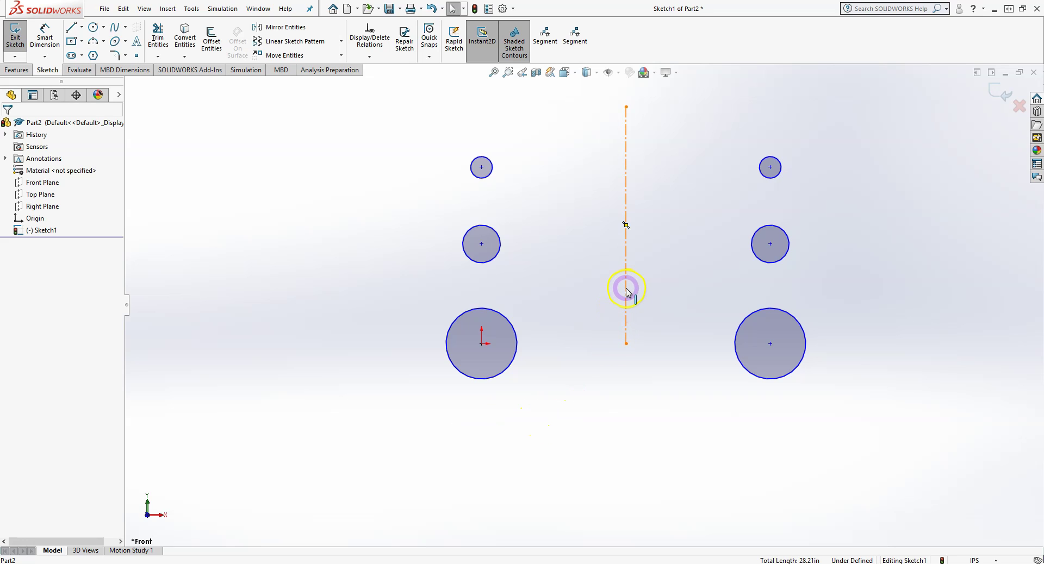
Test the mirror symmetry by moving the centerline toward the original circles and shifting the upper two originals toward the centerline
drag(628, 294, 582, 317)
drag(540, 152, 397, 484)
drag(511, 333, 550, 331)
click(622, 170)
click(658, 184)
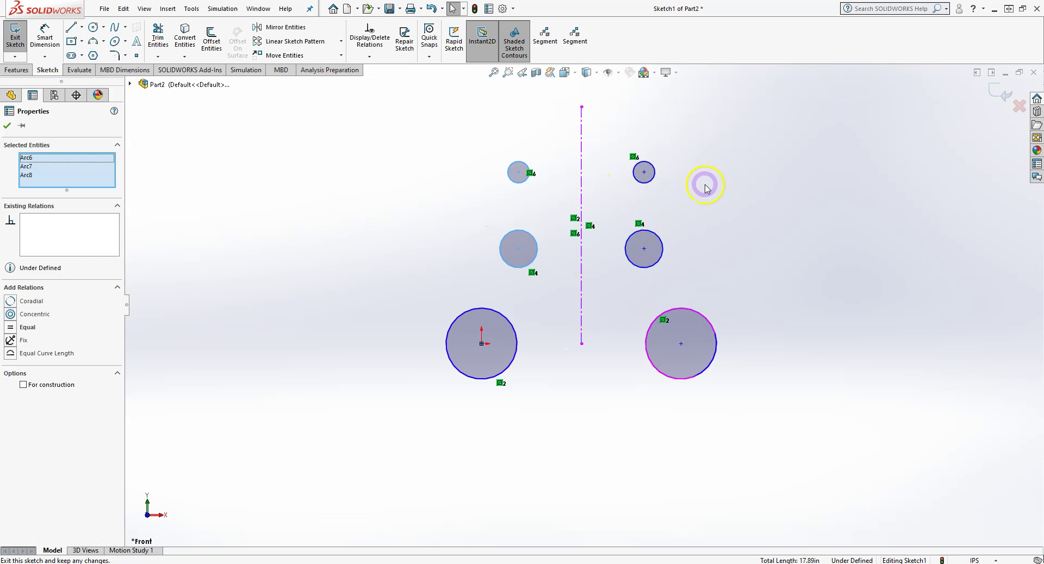
click(681, 348)
click(708, 305)
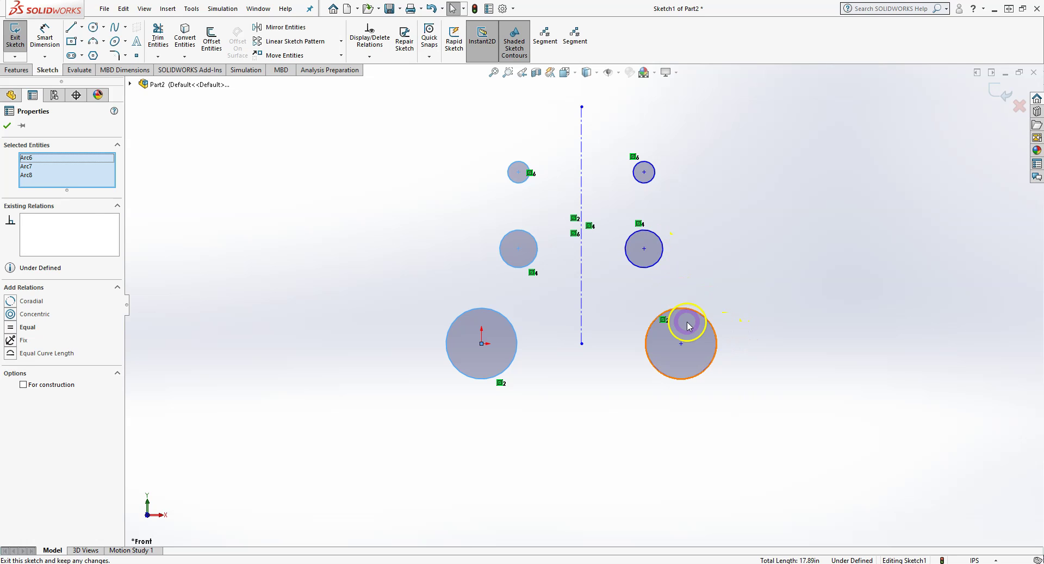
Clear the current selection and delete all six circles and the centerline from the sketch
click(7, 125)
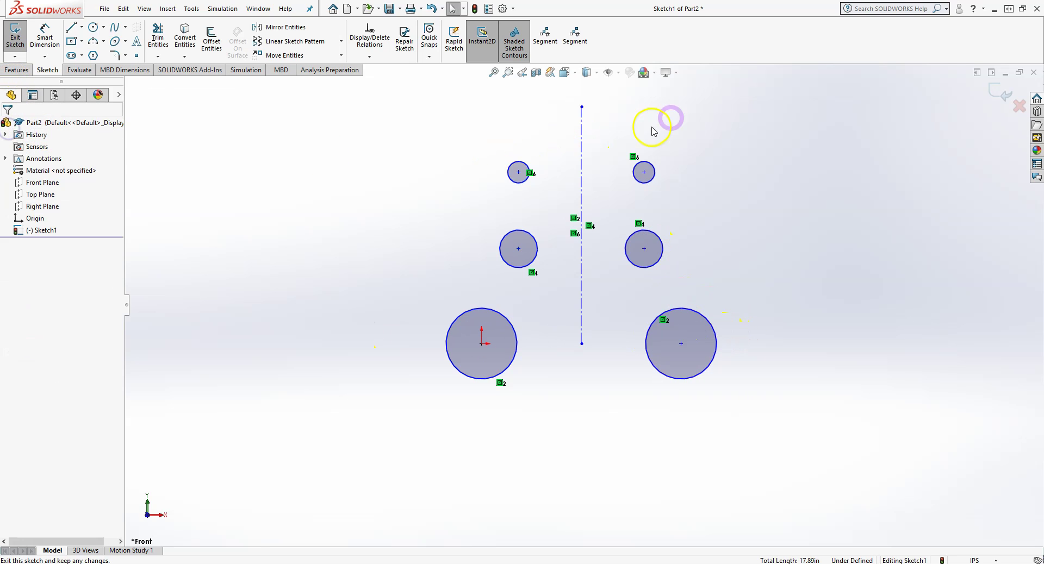
mouse_move(791, 91)
mouse_down()
mouse_move(541, 269)
mouse_move(370, 456)
mouse_up()
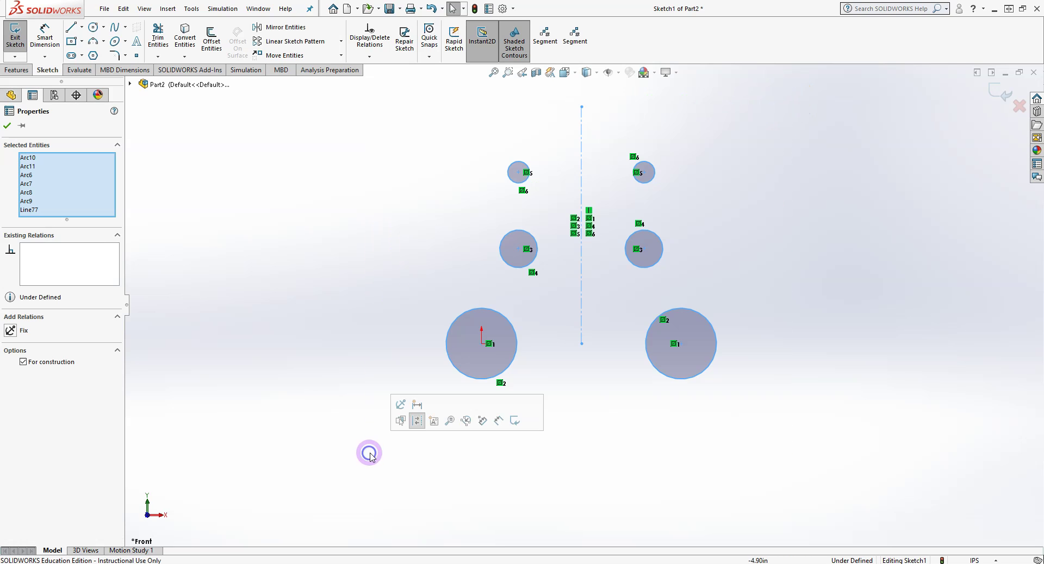
key(Delete)
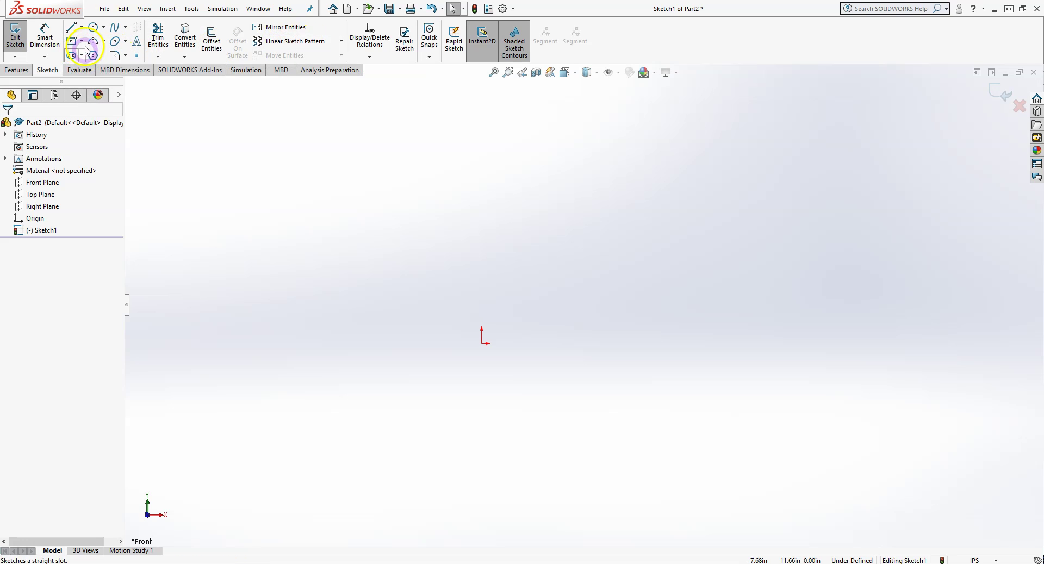
Sketch a horizontal straight slot starting at the origin, about 3.93 in between centers and about 1.08 in wide
click(71, 56)
click(480, 350)
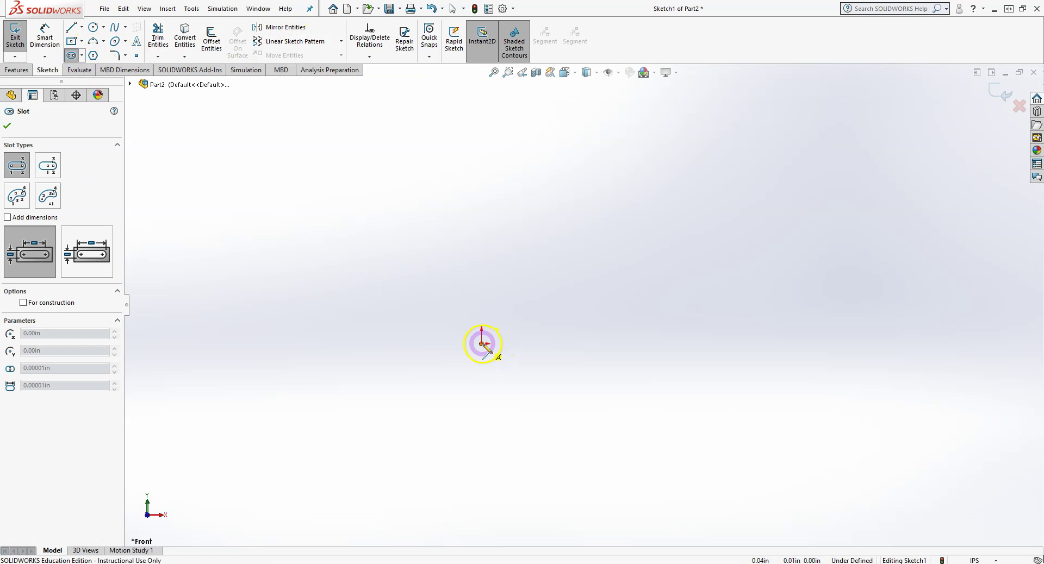
click(571, 344)
click(526, 349)
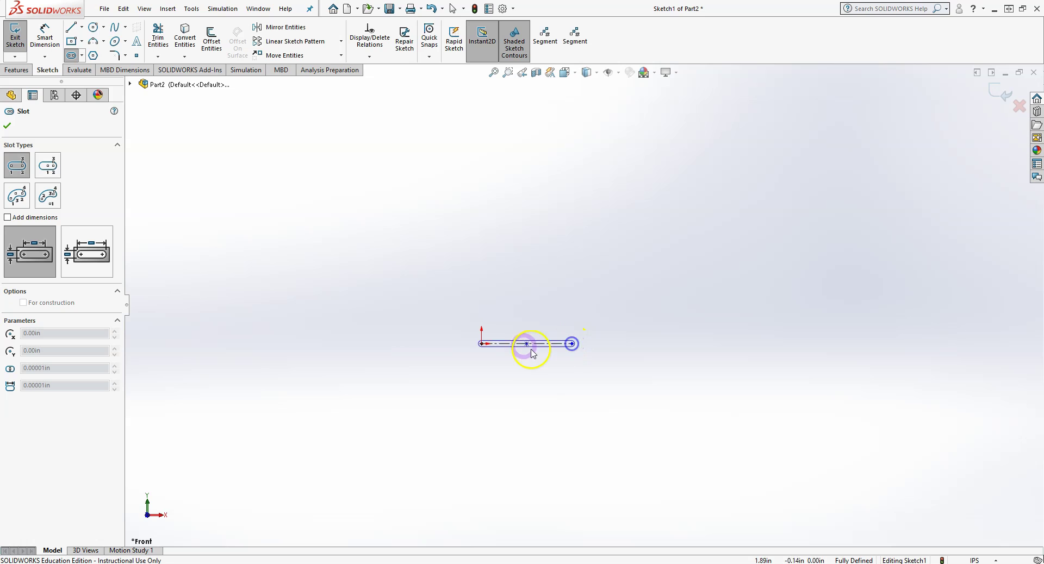
click(480, 360)
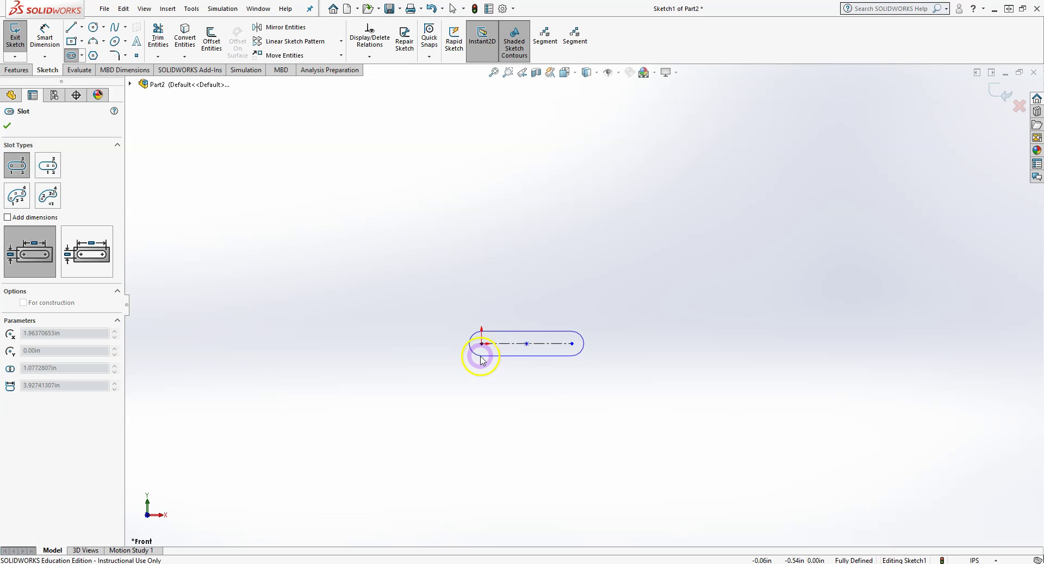
right_click(481, 353)
click(525, 363)
Sketch a semicircular centerpoint arc about 1.88 in across, centered on the slot's upper edge midpoint and curving down into the slot
scroll(561, 361, down, 3)
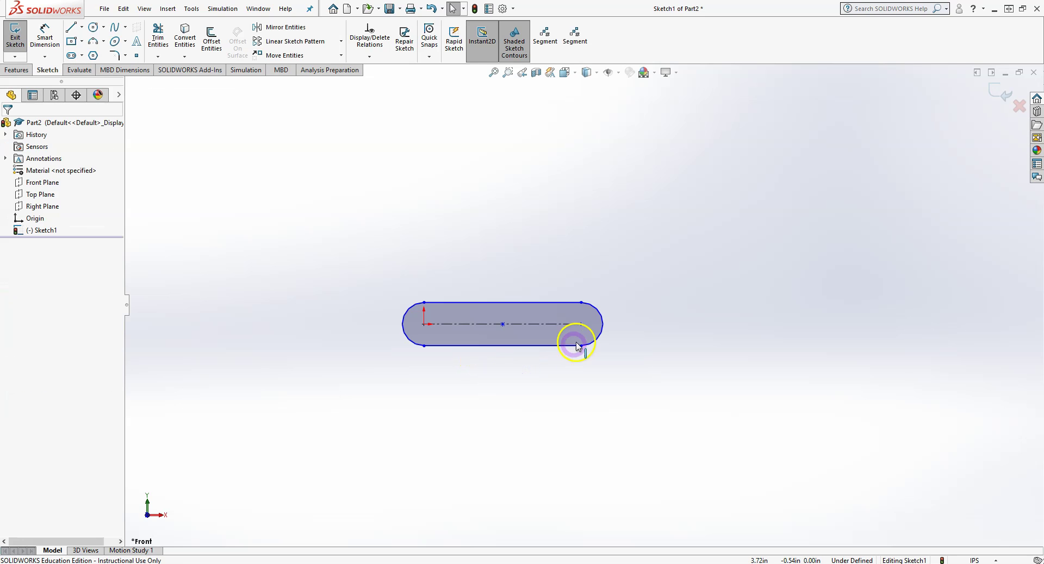
click(94, 41)
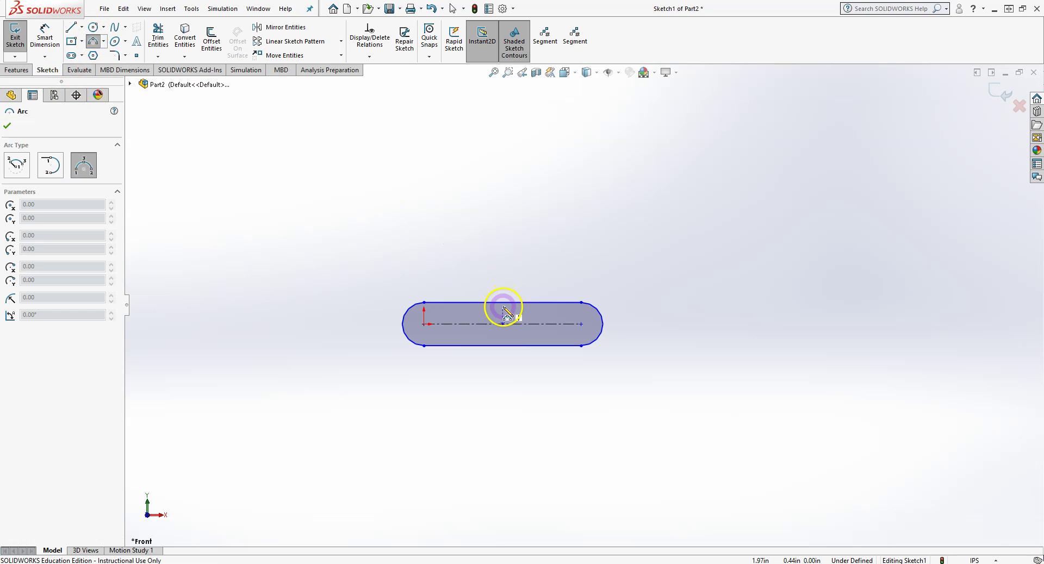
scroll(483, 302, up, 2)
click(104, 42)
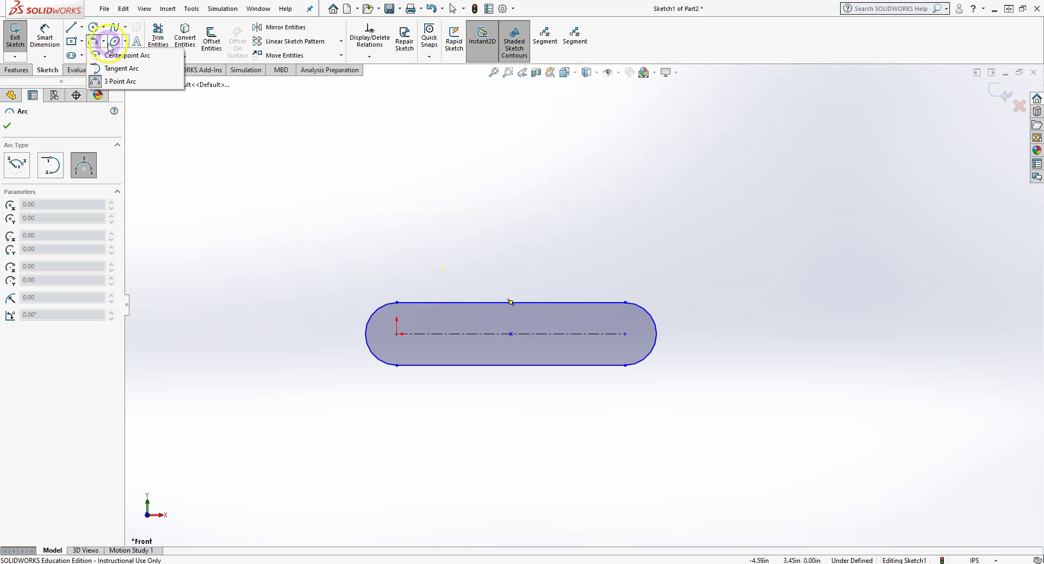
click(109, 69)
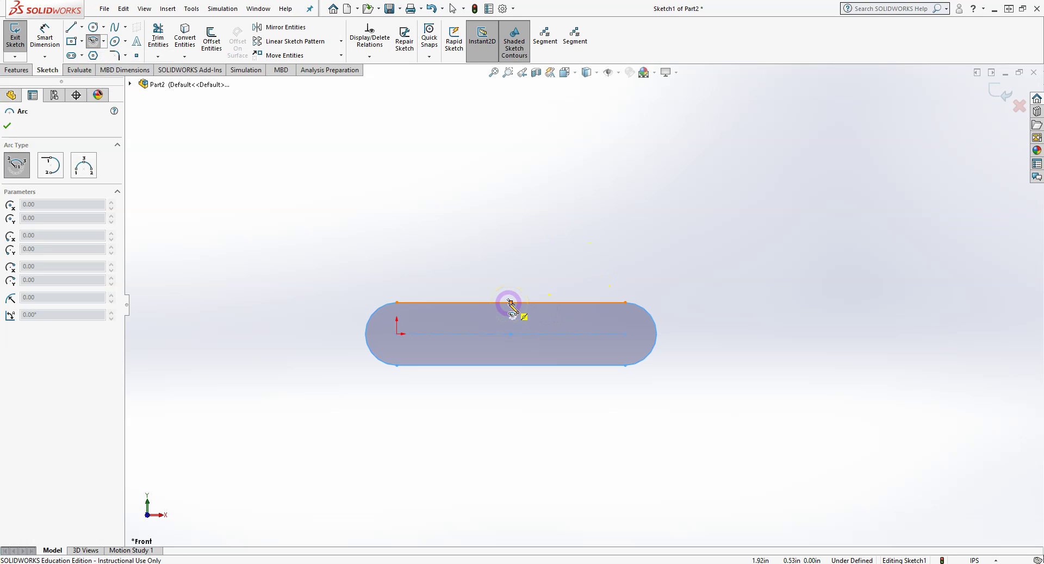
click(457, 304)
drag(457, 304, 571, 304)
right_click(571, 303)
click(599, 308)
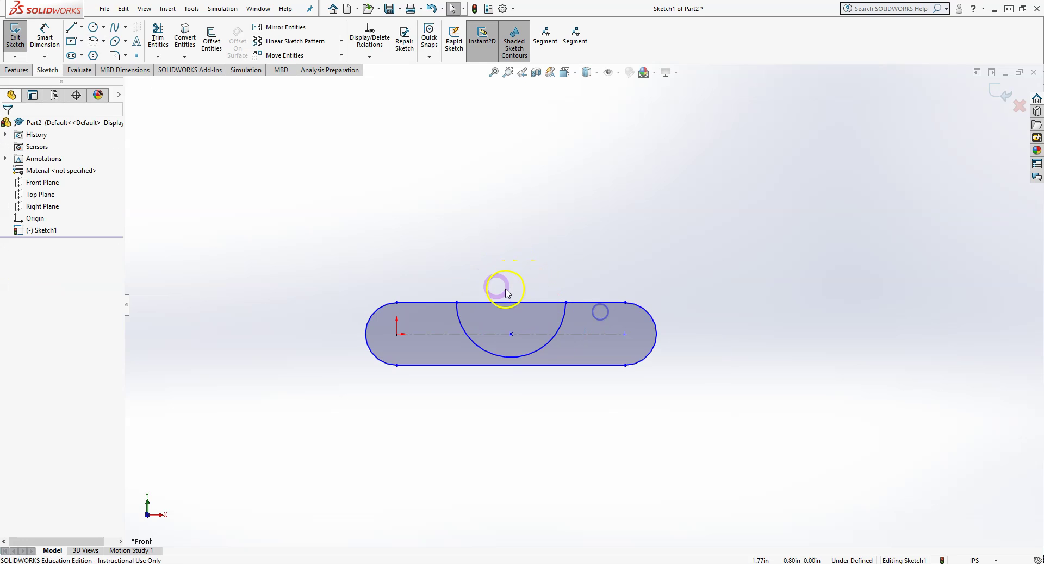
Trim away the slot's upper edge between the arc endpoints with Trim to closest, accepting the loss of the slot entity
click(158, 38)
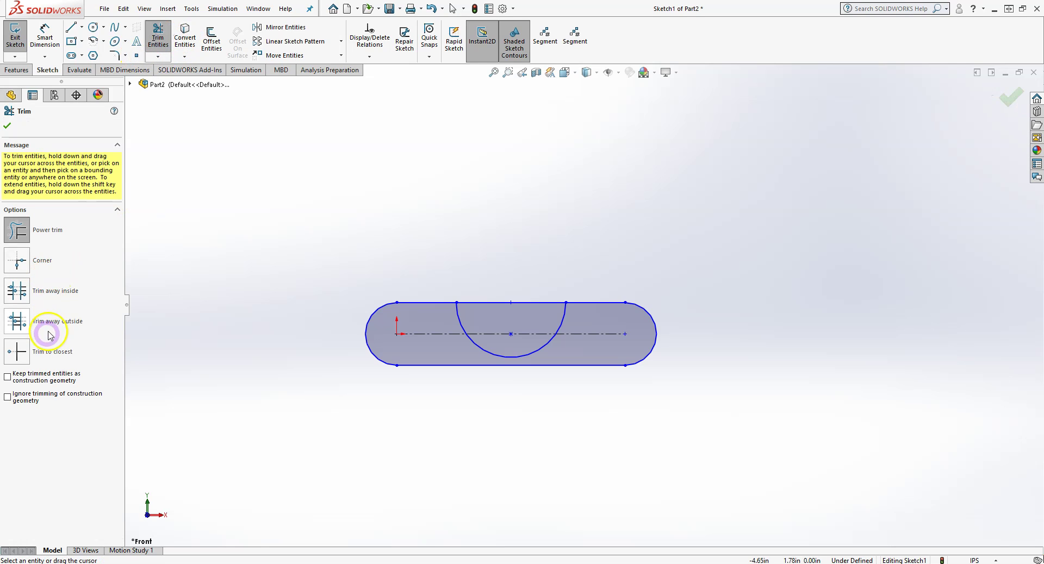
click(16, 325)
click(505, 304)
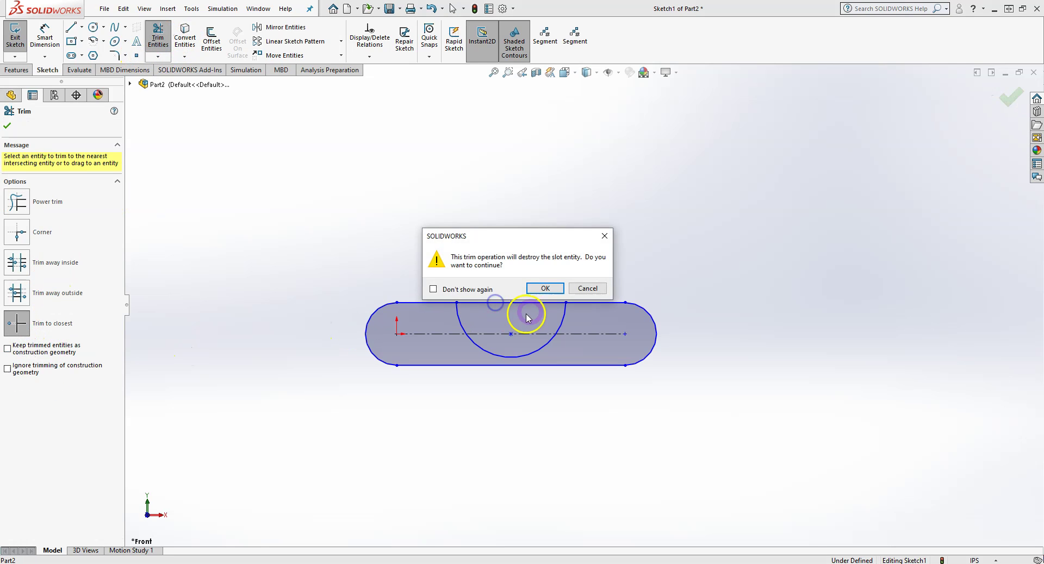
click(537, 294)
click(541, 296)
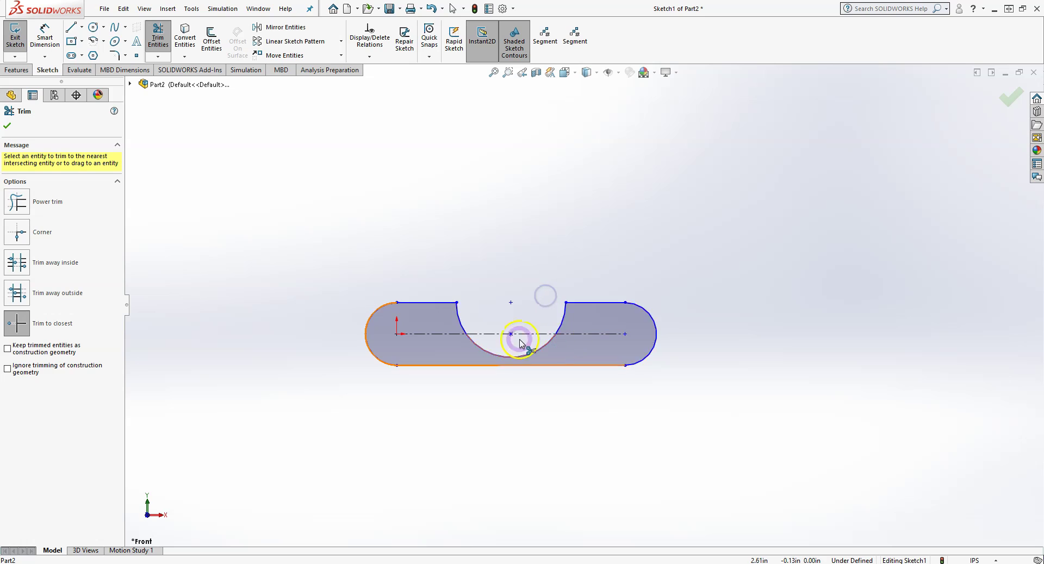
click(7, 126)
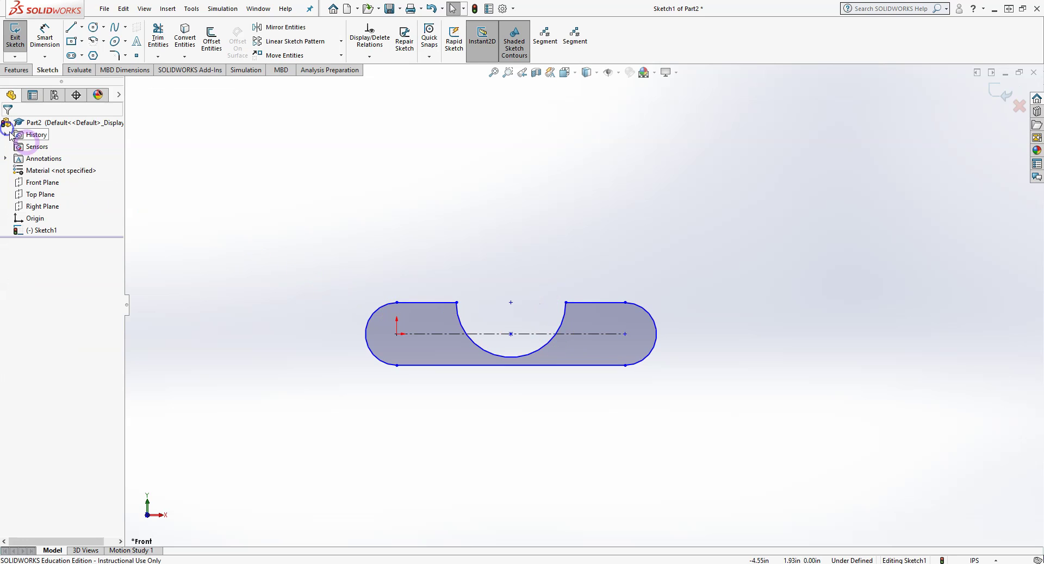
Apply a 0.70 in sketch fillet to the left corner where the arc meets the upper edge
click(456, 303)
ctrl+click(566, 303)
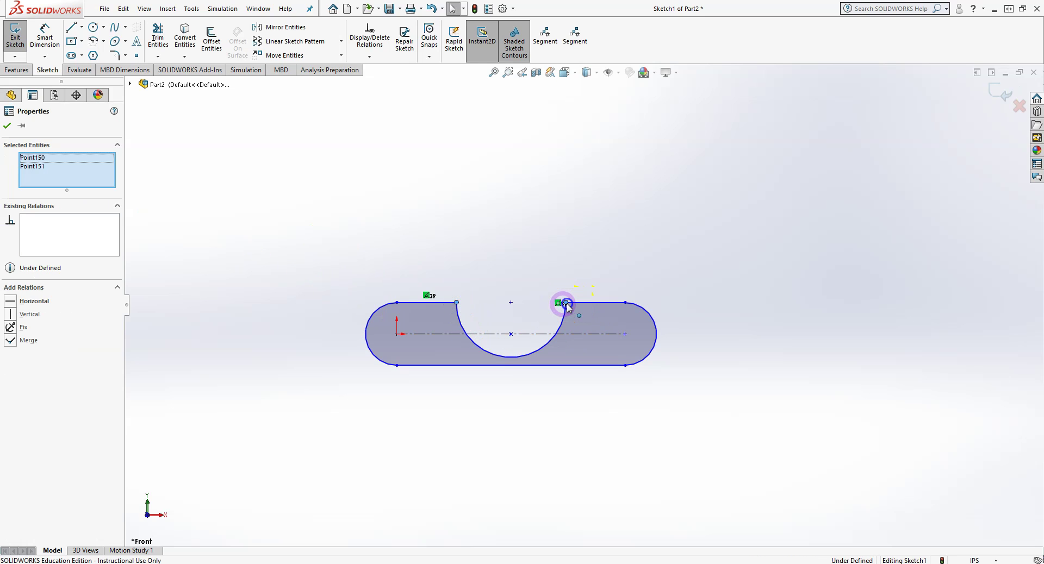
click(114, 54)
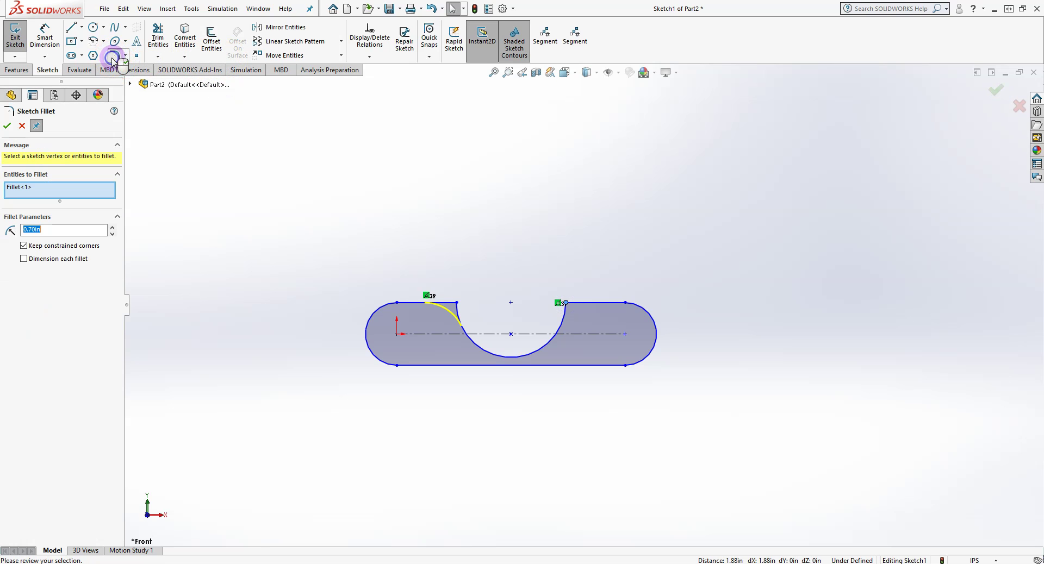
click(566, 304)
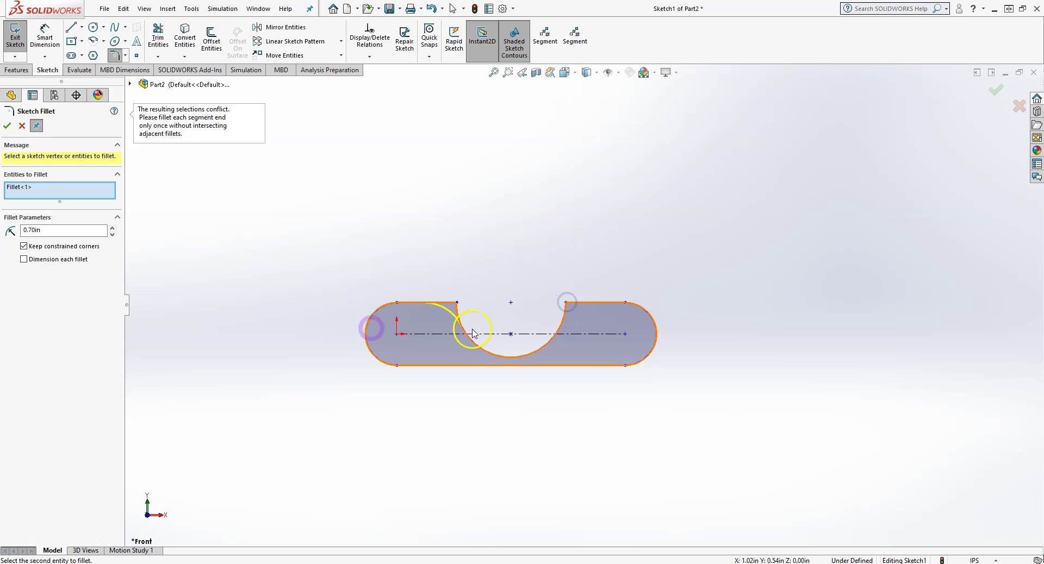
click(7, 125)
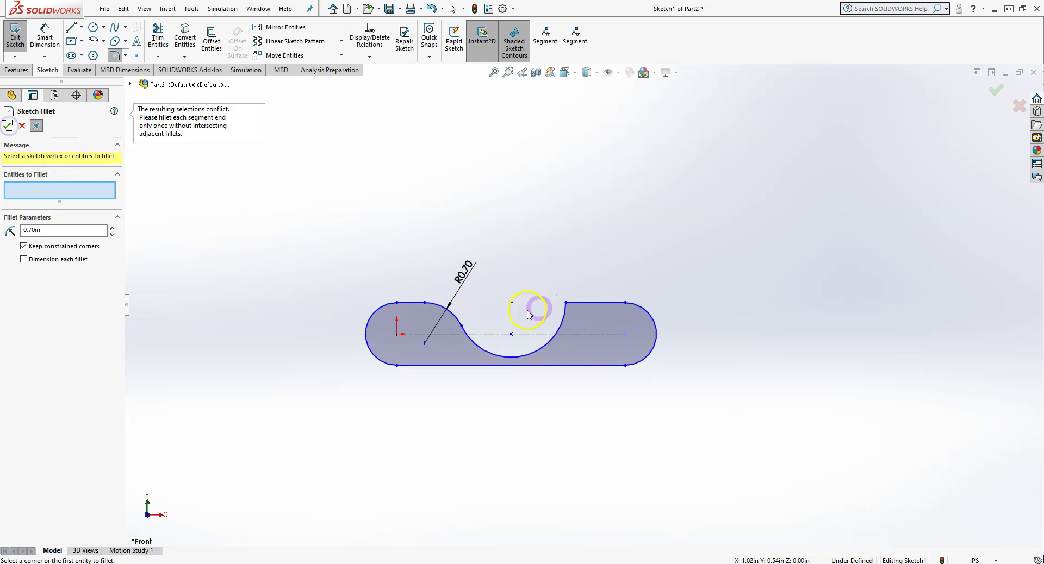
click(7, 127)
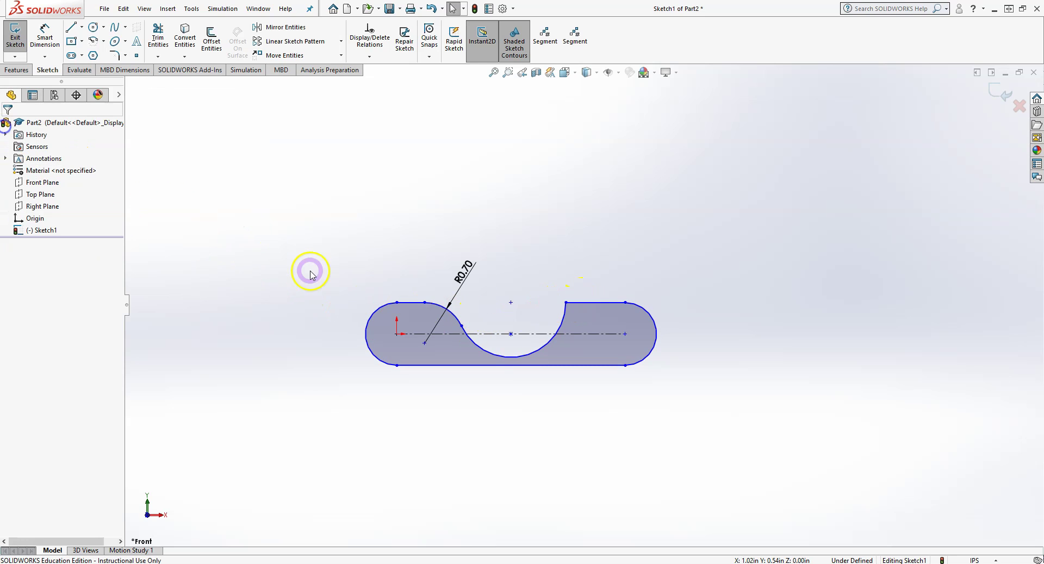
Apply a 0.70 in sketch fillet to the right corner where the arc meets the upper edge
click(566, 303)
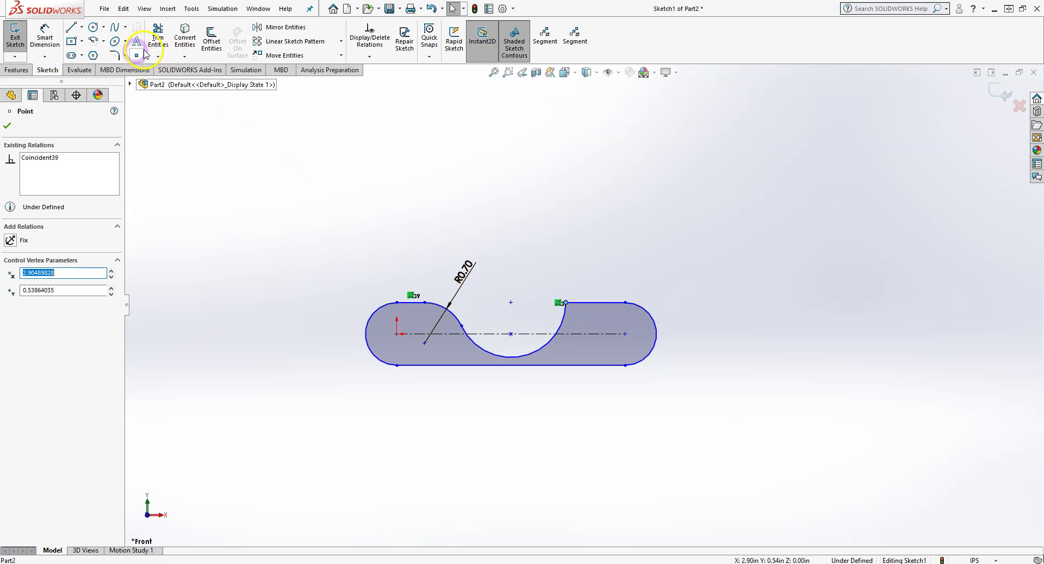
click(115, 55)
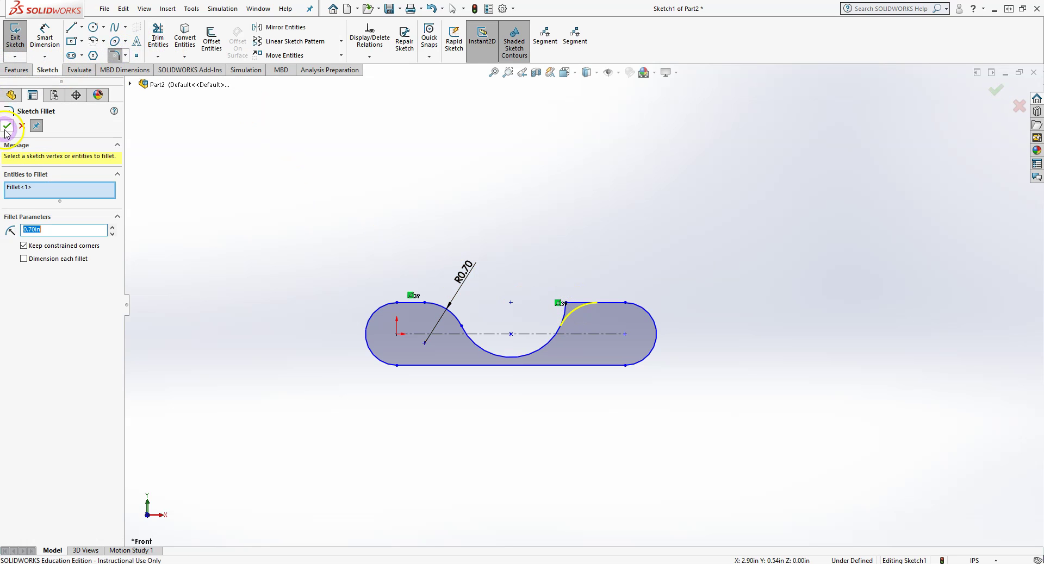
click(7, 127)
click(7, 126)
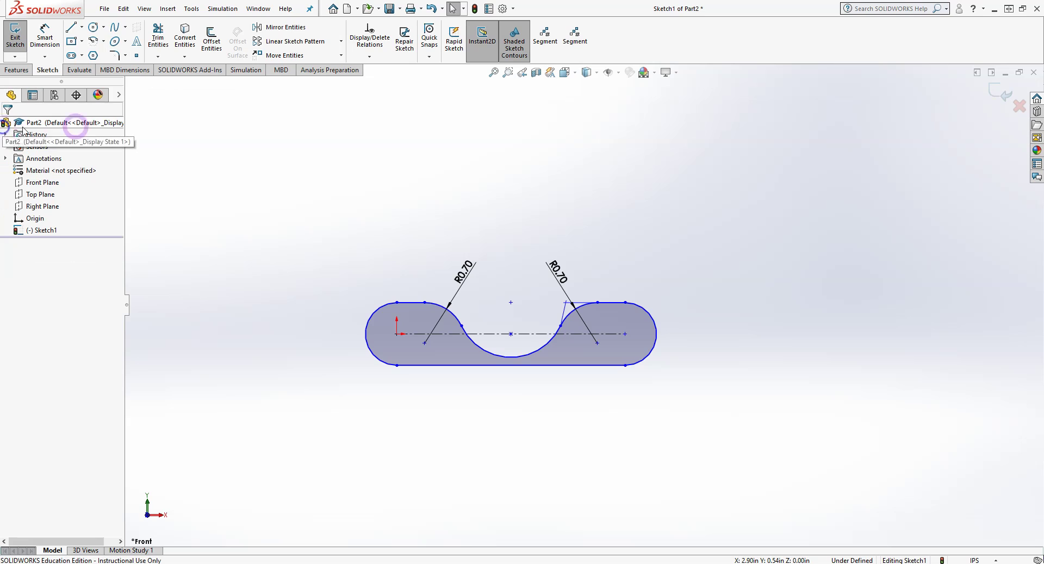
Start a Linear Sketch Pattern along the X-axis and select the profile's right end arc, bottom line, right fillet and upper-right line
scroll(723, 255, up, 2)
scroll(689, 281, down, 2)
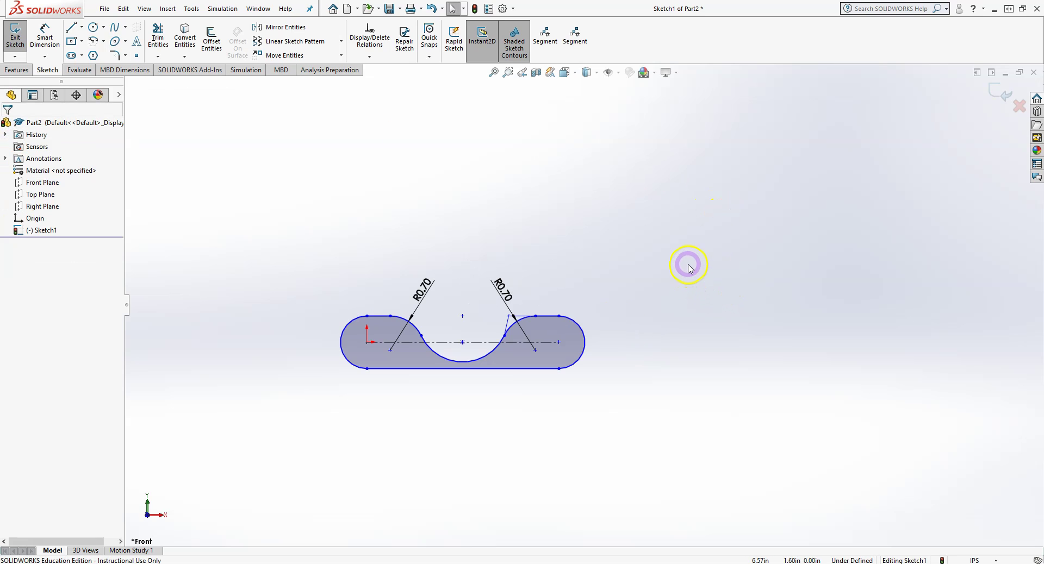
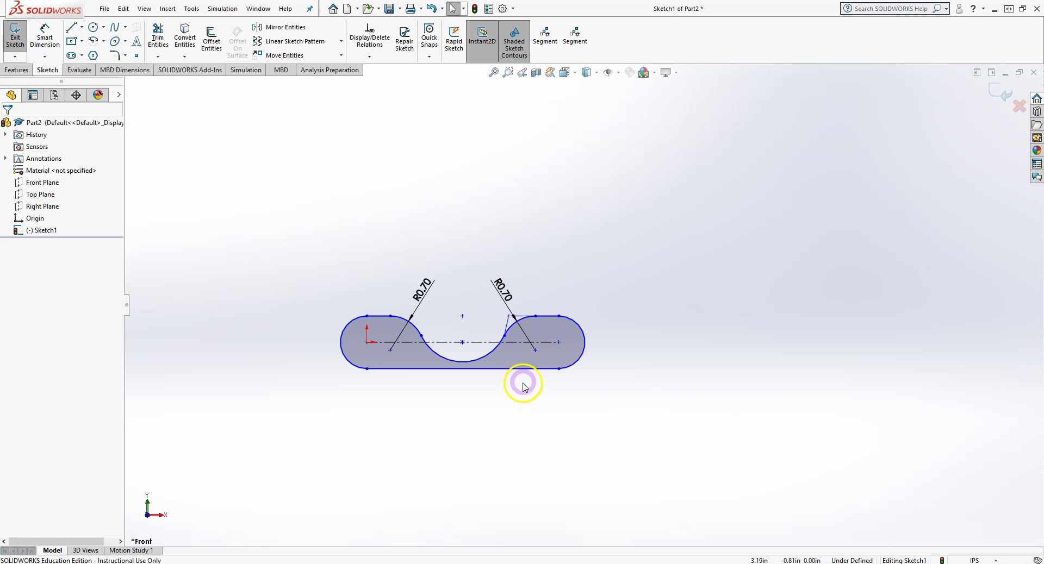
scroll(528, 384, down, 3)
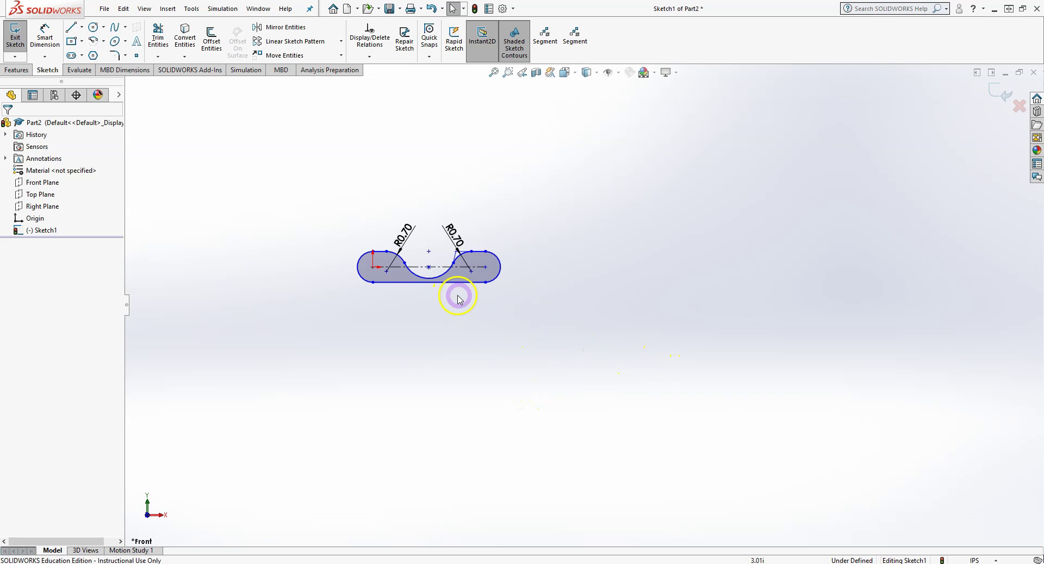
click(314, 44)
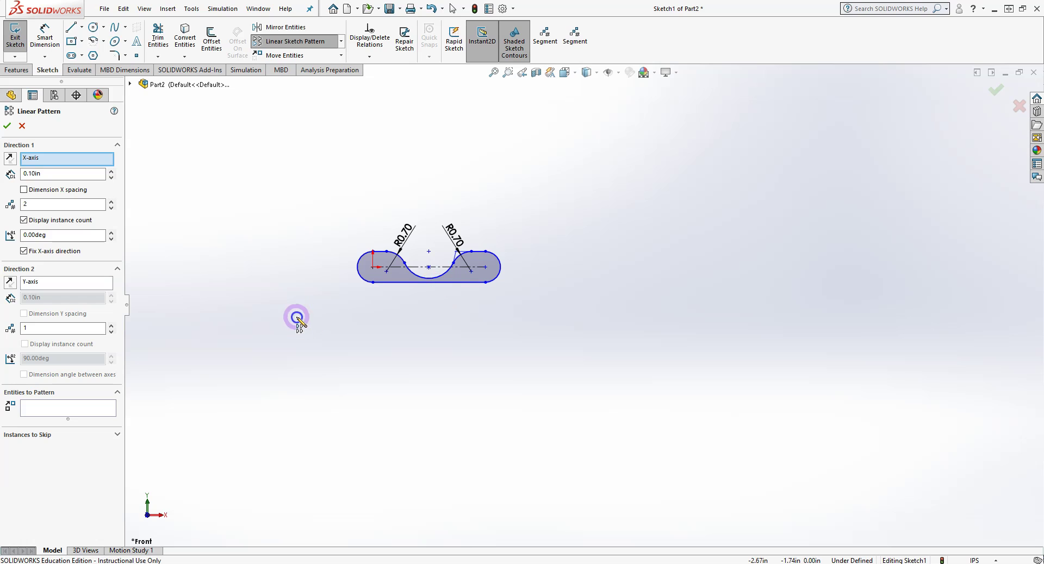
click(363, 283)
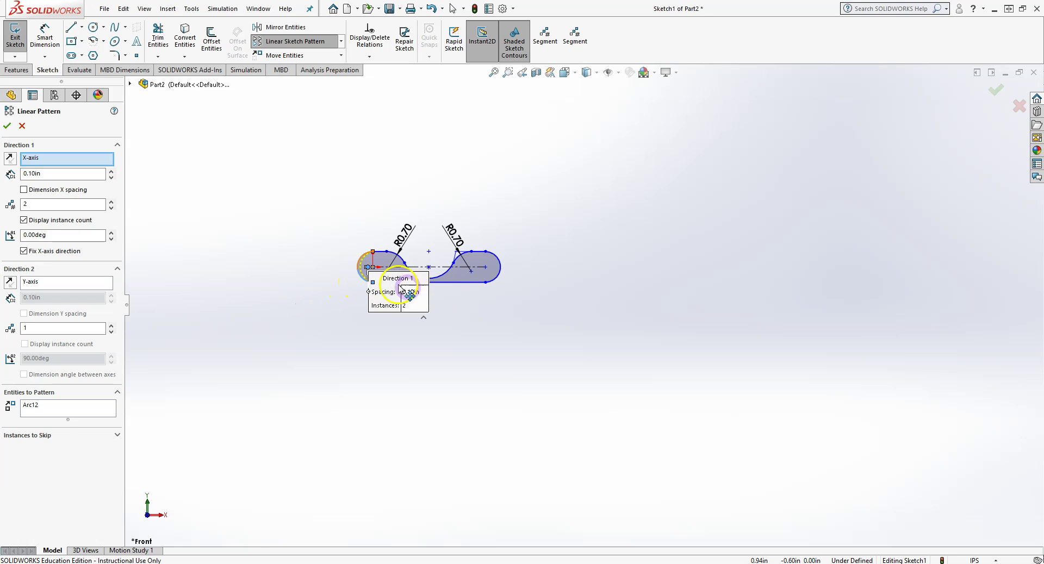
click(499, 267)
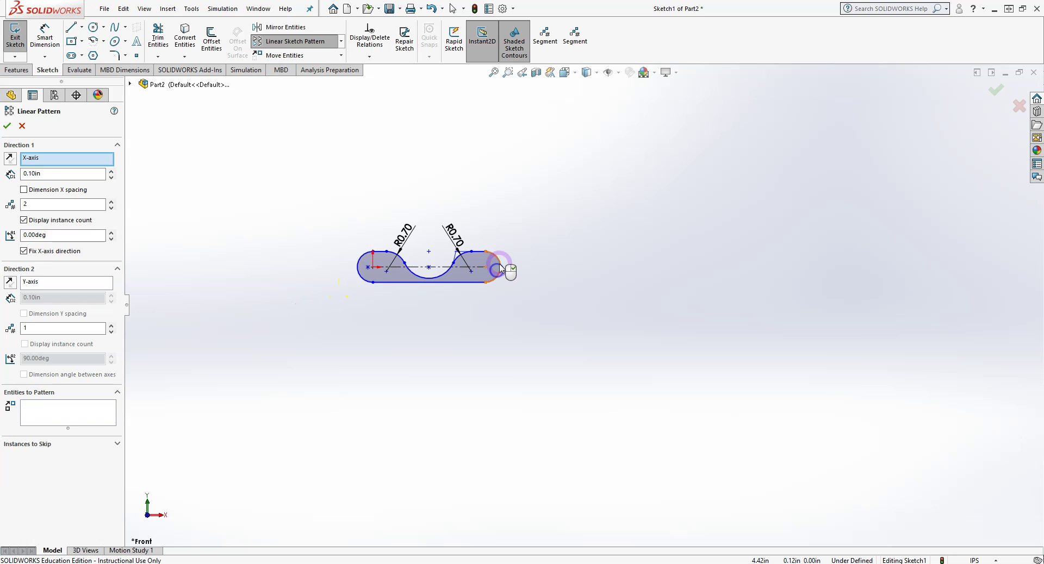
click(476, 282)
click(460, 259)
click(478, 253)
Add the central arc, left fillet, upper-left line and left end arc to the pattern entities, keeping the bottom line selected
scroll(460, 288, down, 5)
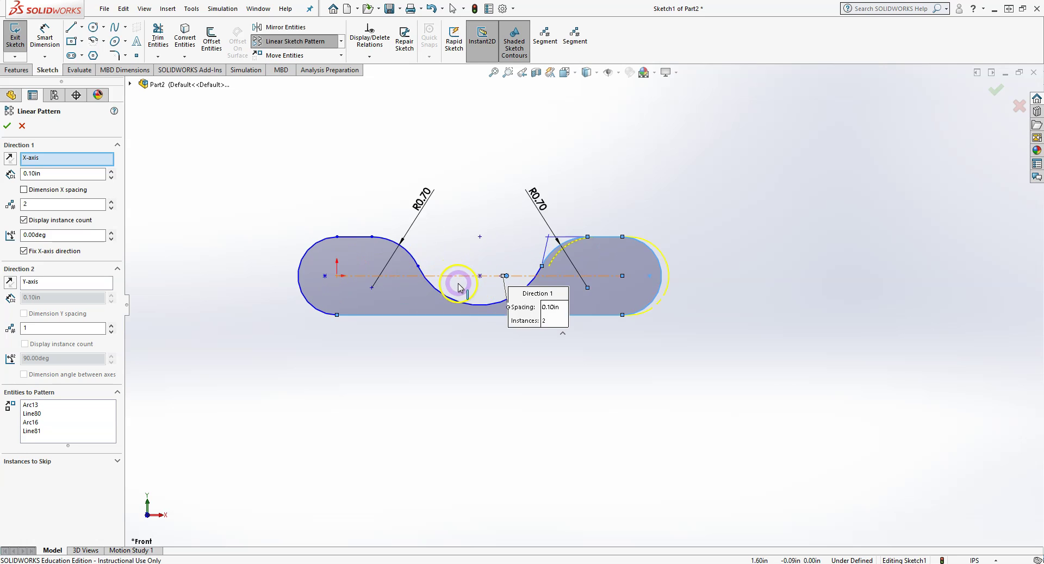
click(461, 309)
click(409, 248)
click(343, 231)
click(293, 234)
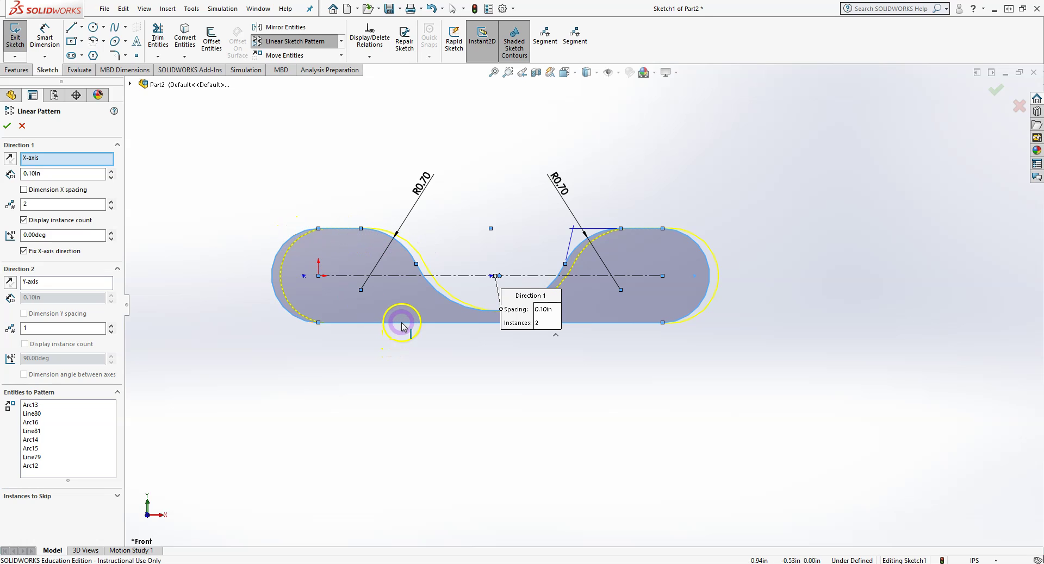
click(402, 323)
click(407, 323)
click(744, 395)
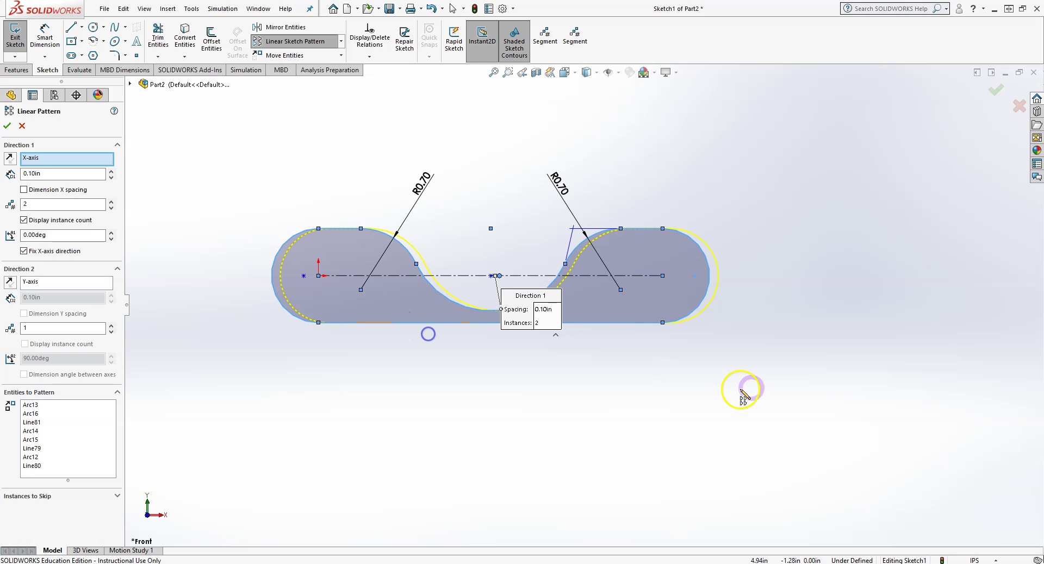
Set the X-axis direction of the pattern to 4 instances with 2.00 in spacing
scroll(723, 294, up, 2)
scroll(538, 275, down, 4)
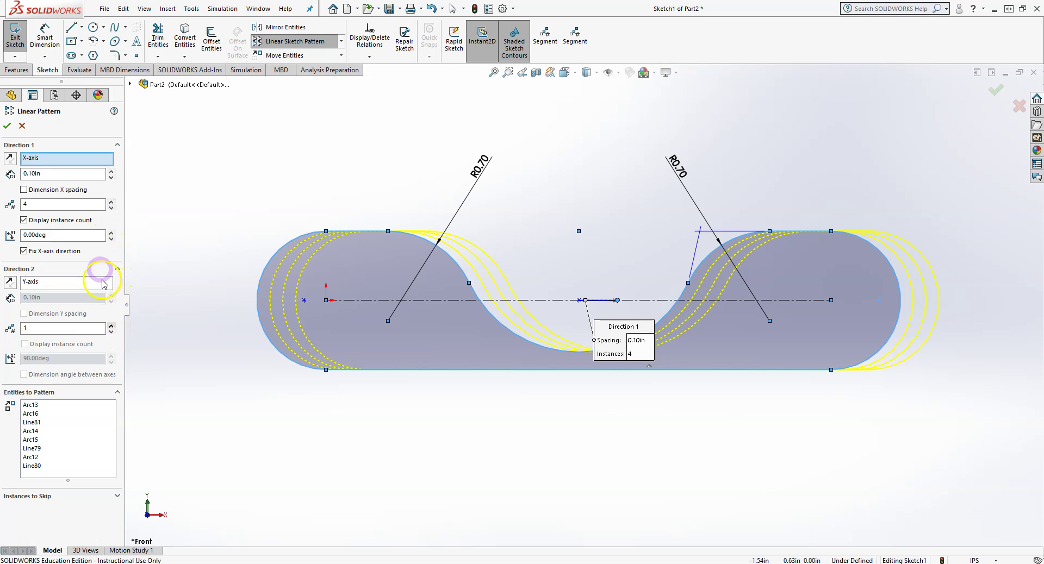
click(58, 175)
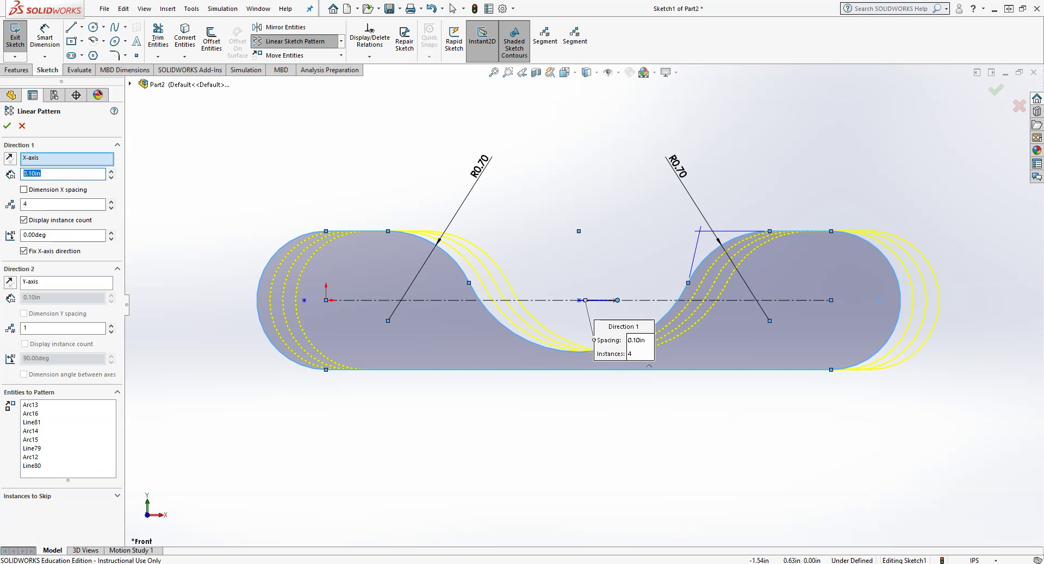
scroll(645, 231, up, 3)
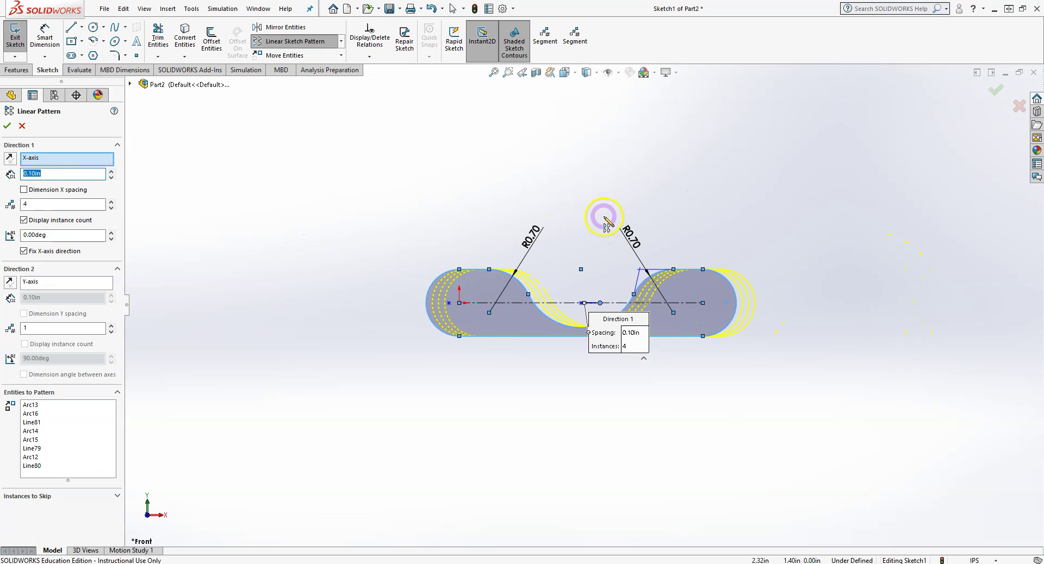
key(Return)
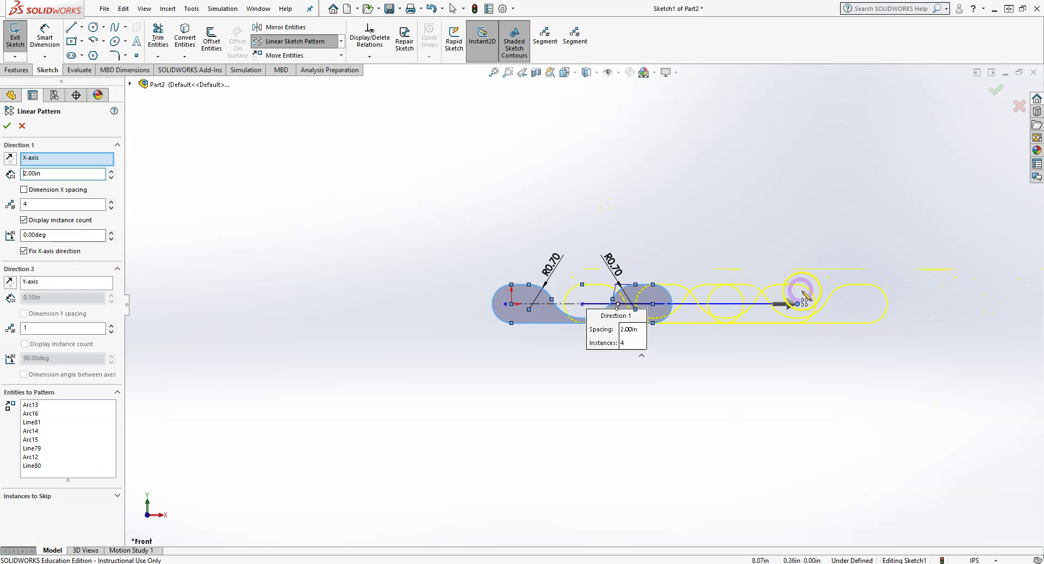
scroll(913, 280, up, 3)
scroll(761, 288, up, 2)
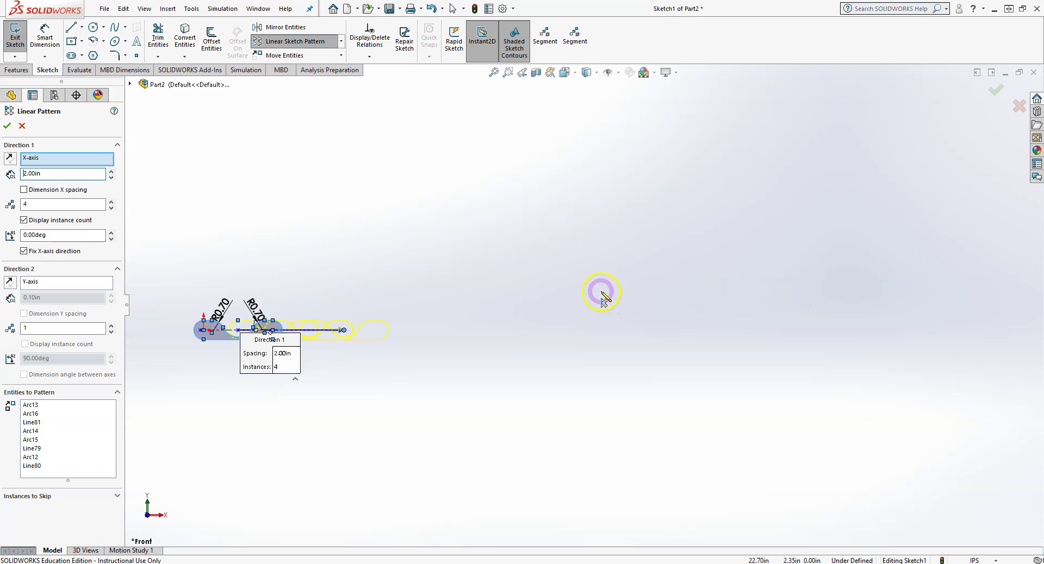
Try an X-axis spacing of 5.00 in, settle on 7.00 in, and raise the X-axis instance count to 6
click(48, 174)
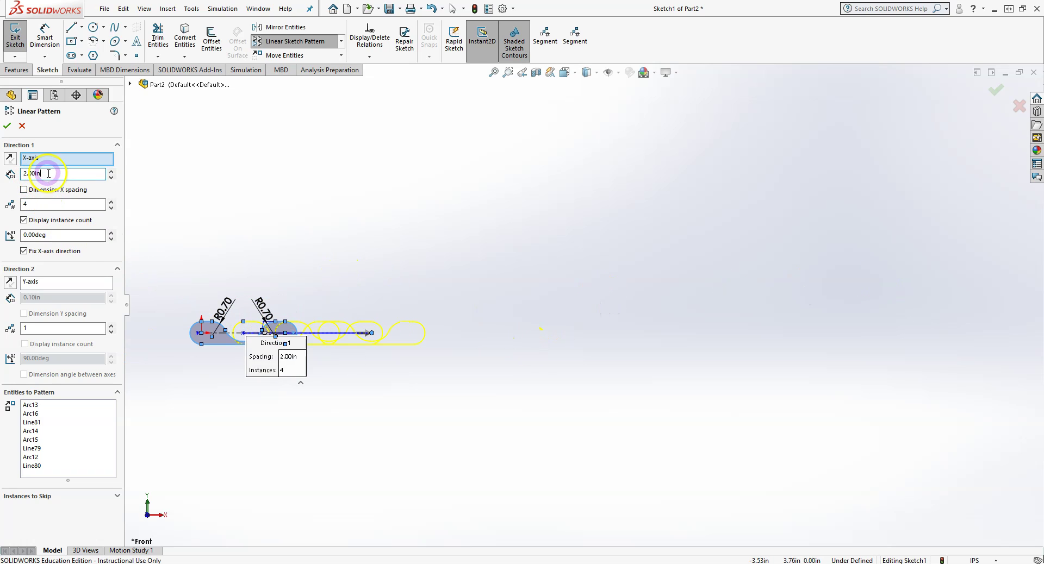
text(5)
key(Return)
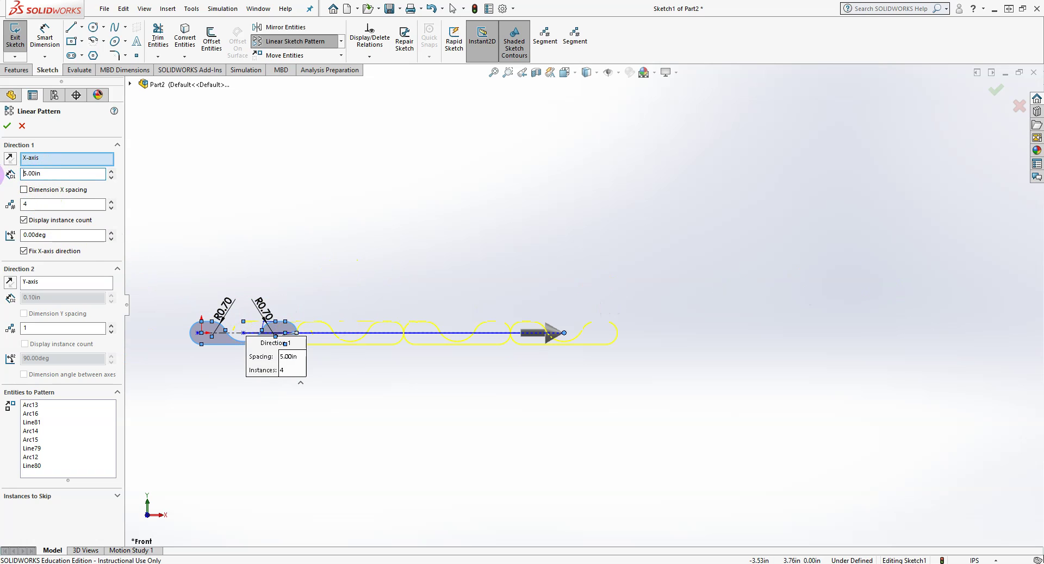
drag(39, 176, 26, 176)
key(Return)
scroll(268, 273, up, 1)
ctrl+middle_drag(268, 273, 351, 288)
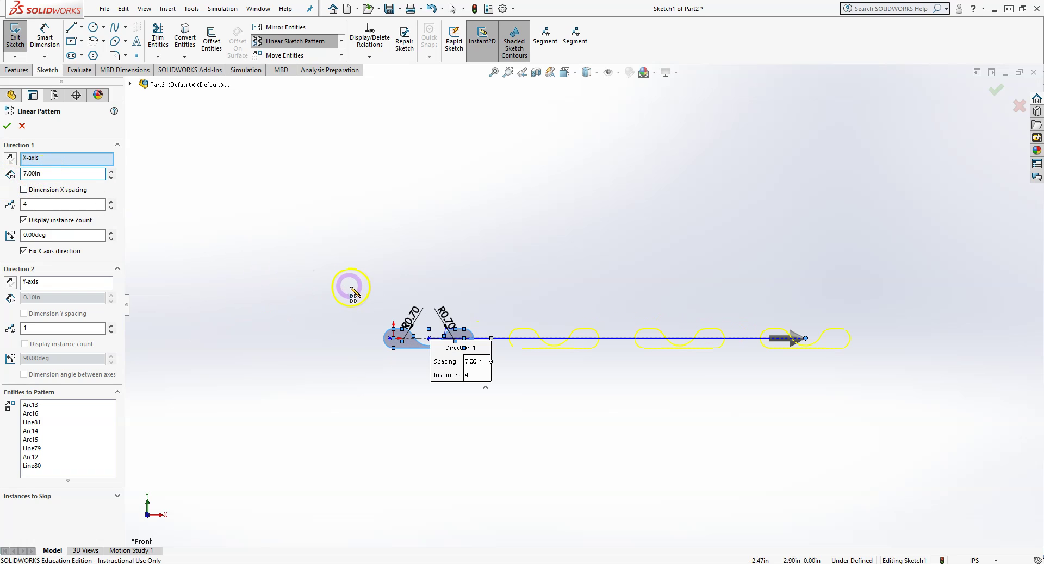
click(111, 202)
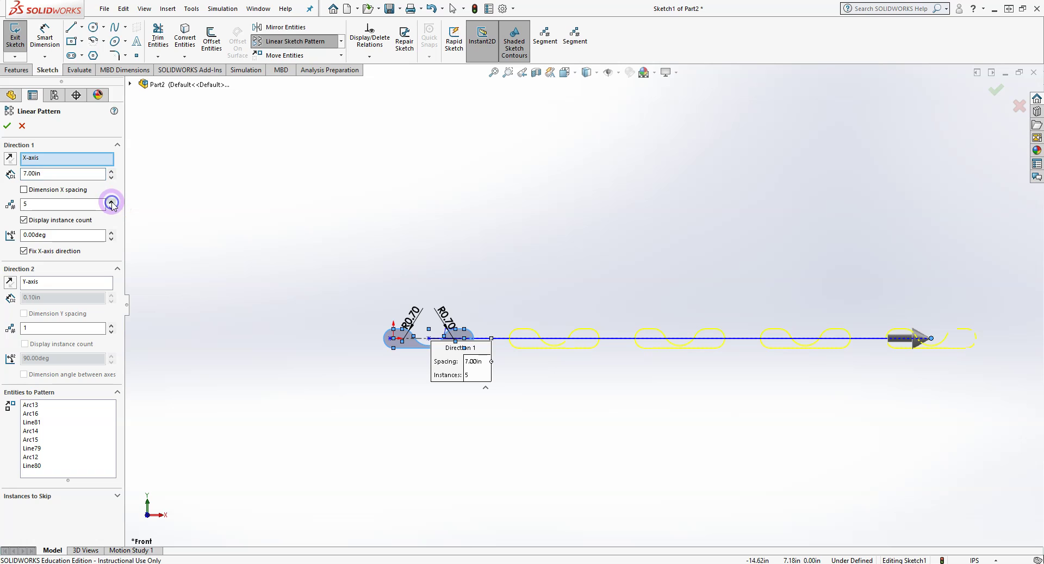
scroll(874, 256, up, 2)
ctrl+middle_drag(874, 256, 718, 289)
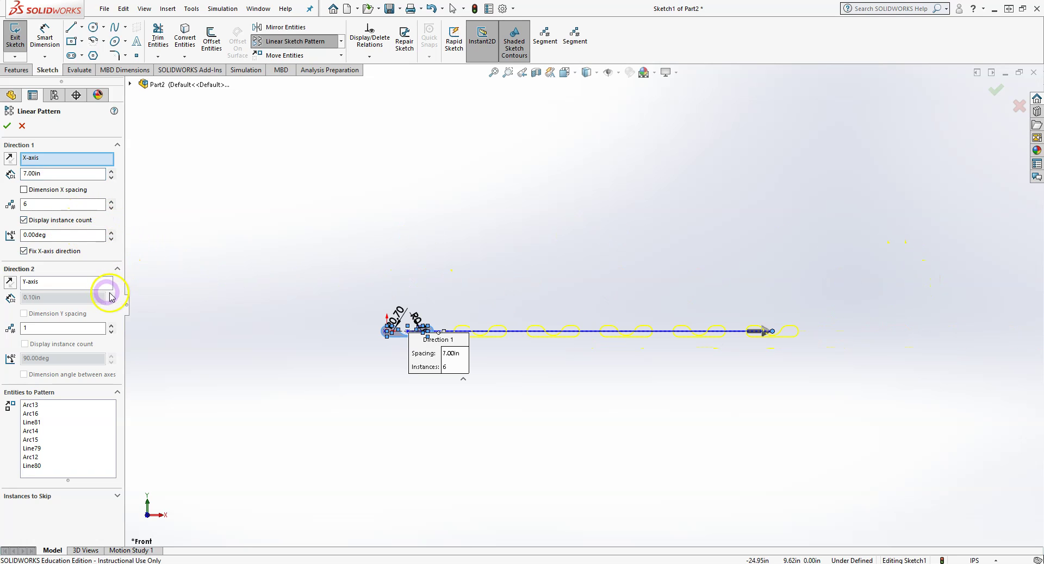
Set the Y-axis direction of the pattern to 4 instances with 2.00 in spacing
click(32, 326)
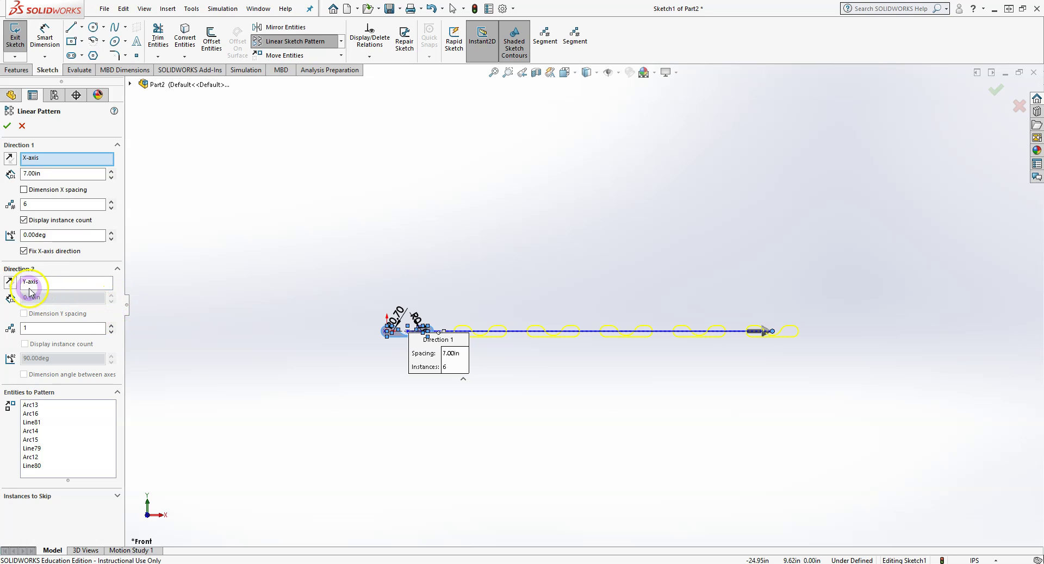
click(60, 287)
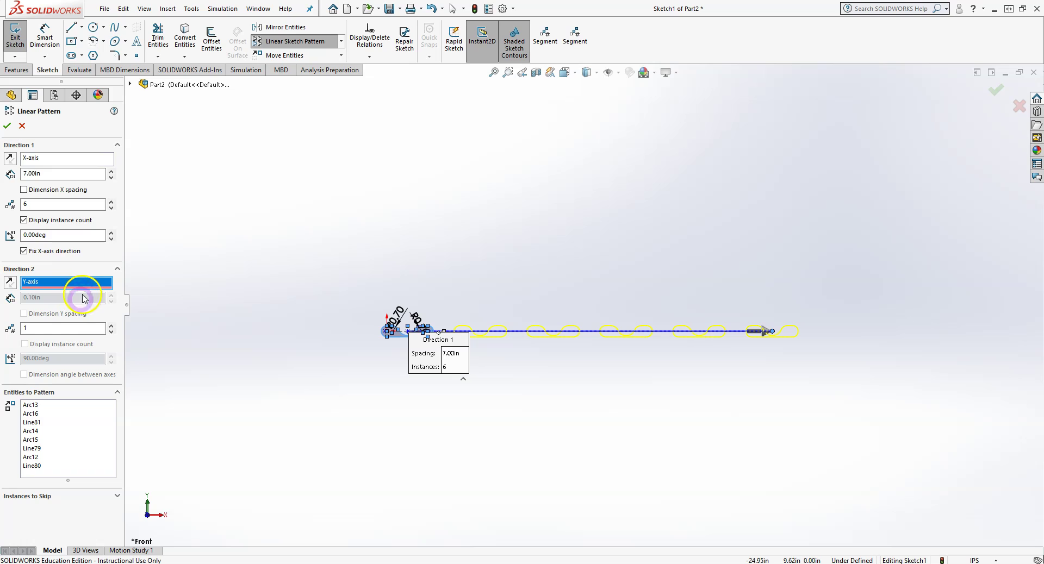
click(111, 325)
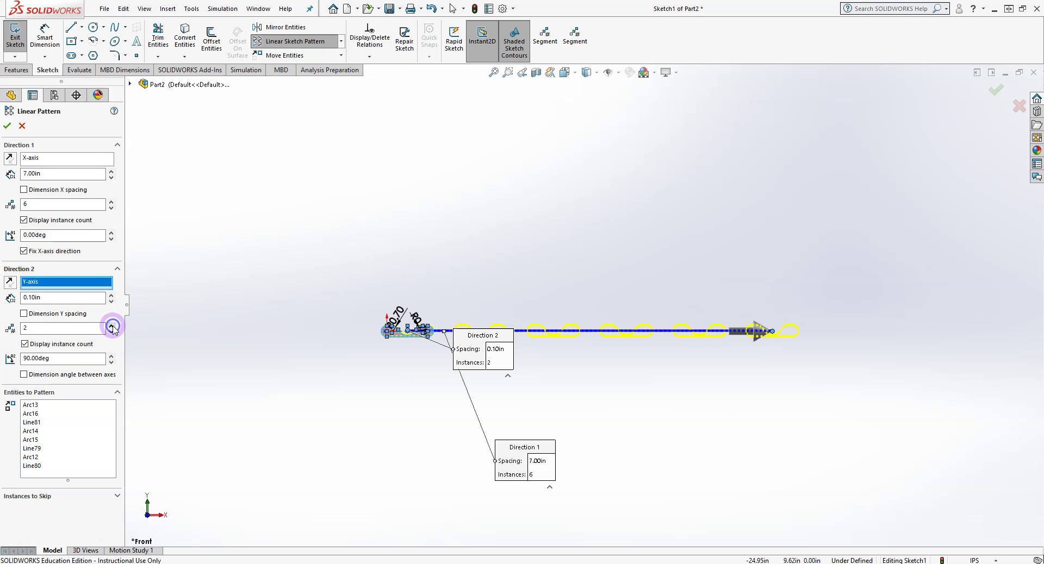
click(112, 325)
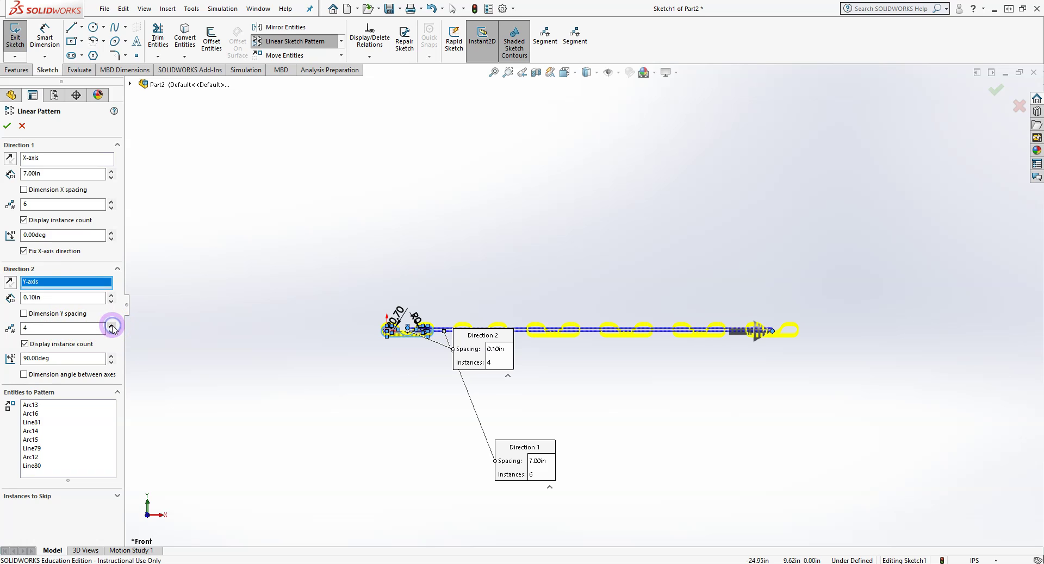
click(53, 298)
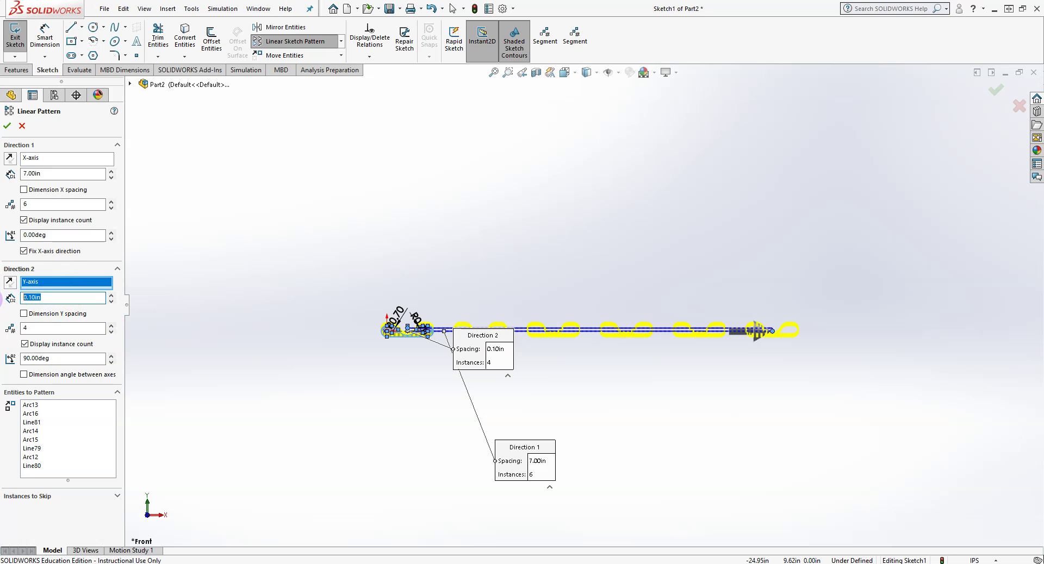
key(Return)
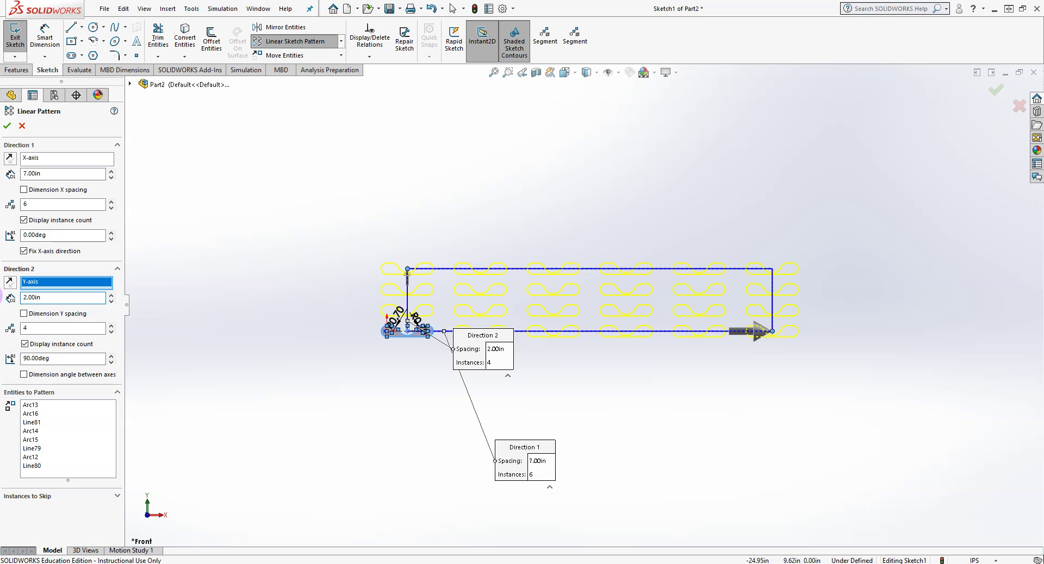
Set the Y-axis spacing to 3.00 in and create the linear sketch pattern
double_click(30, 297)
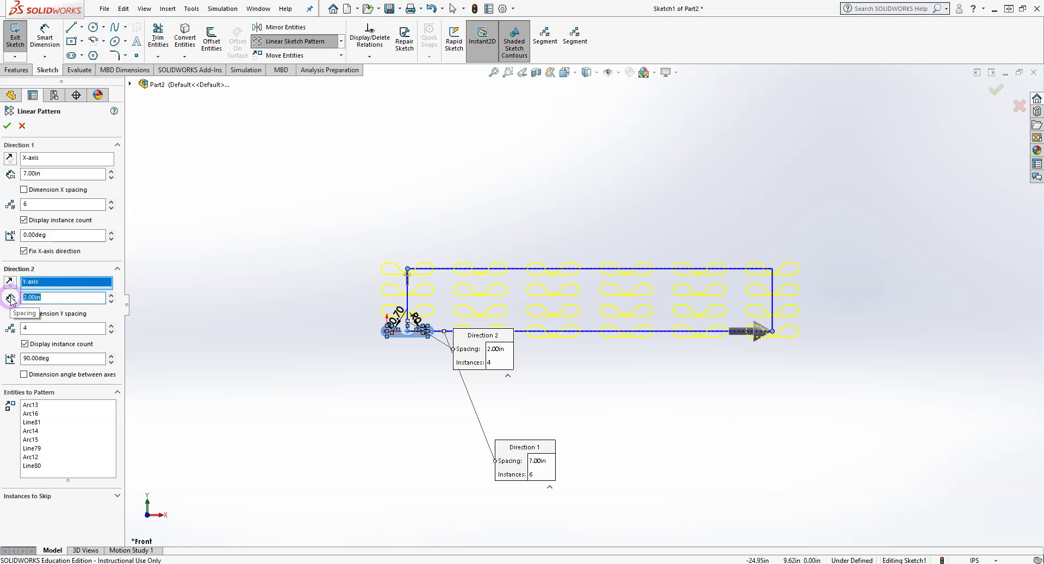
text(3)
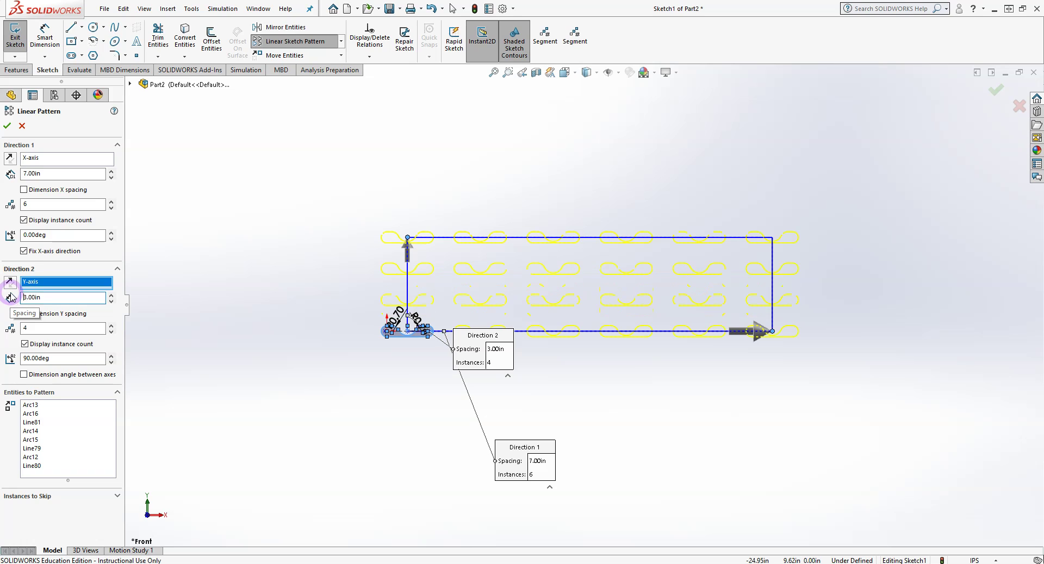
click(12, 126)
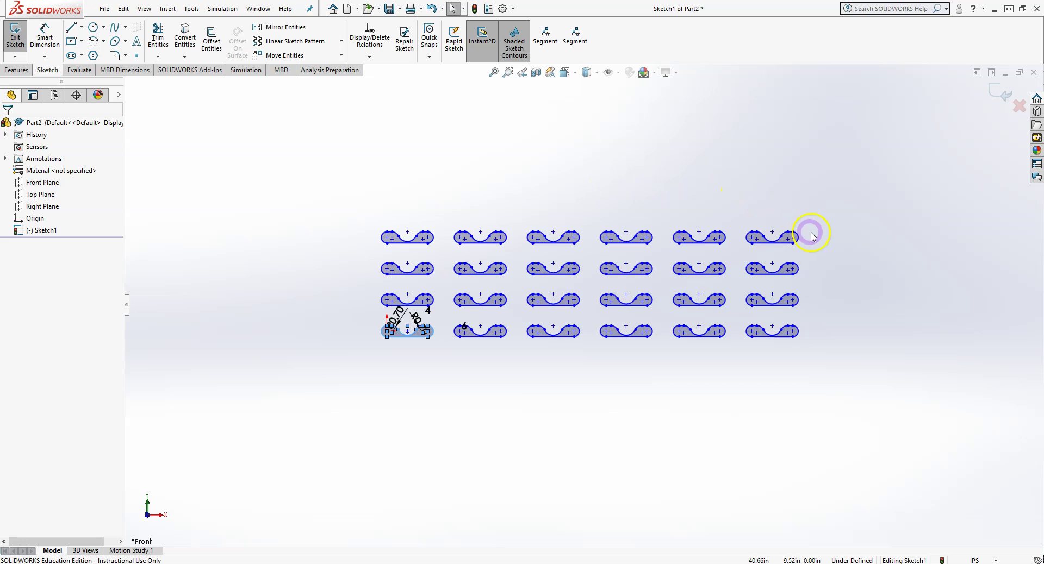
scroll(847, 258, down, 2)
scroll(361, 303, up, 2)
scroll(606, 221, down, 2)
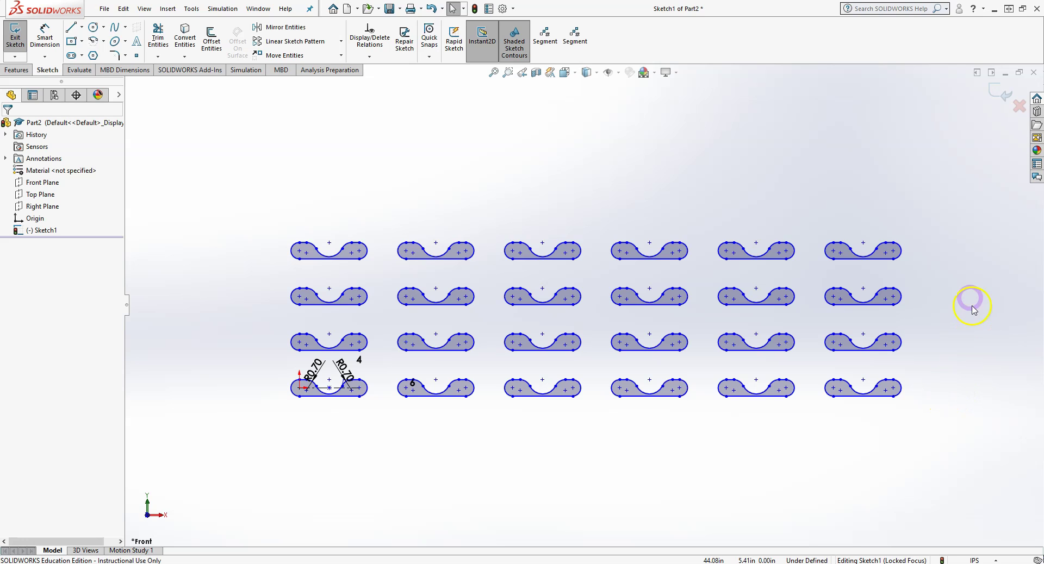
Delete all patterned copies and the leftover line above the original profile, keeping only the original
drag(977, 200, 378, 548)
key(Delete)
drag(415, 201, 268, 344)
key(Delete)
click(322, 350)
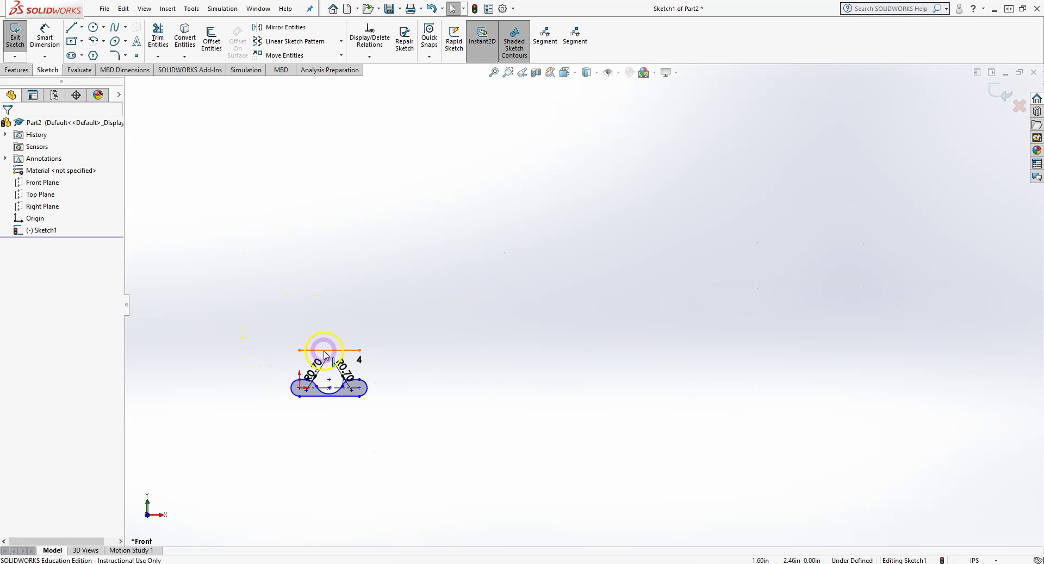
key(Delete)
scroll(303, 418, down, 1)
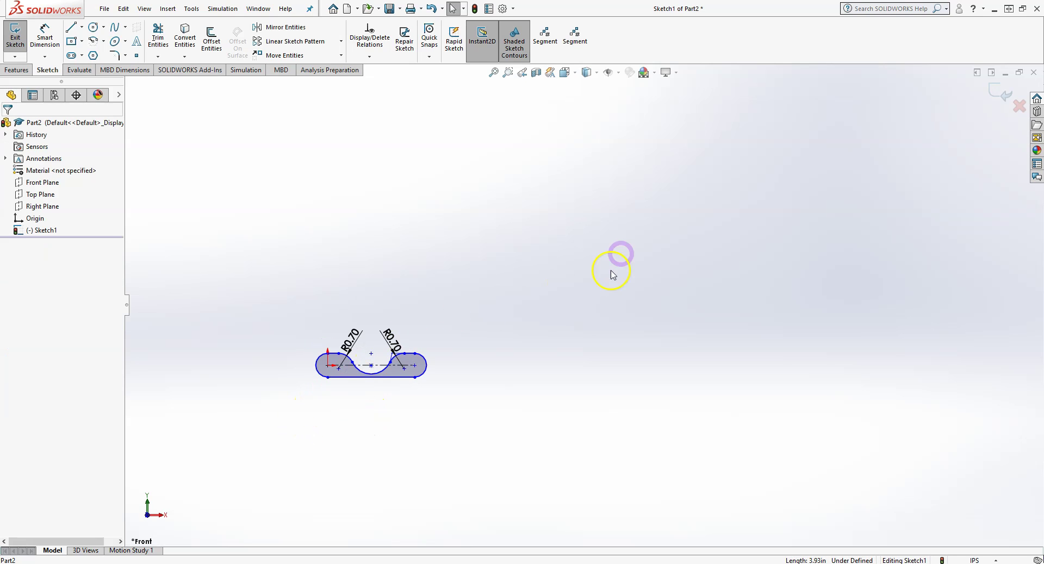
Hide the sketch dimensions in the graphics area
click(620, 72)
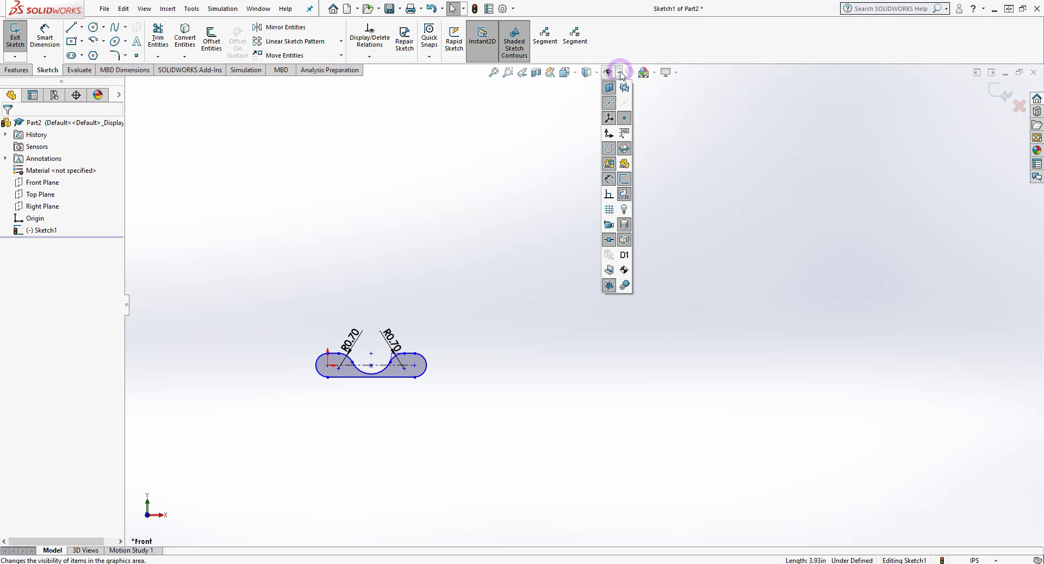
click(610, 180)
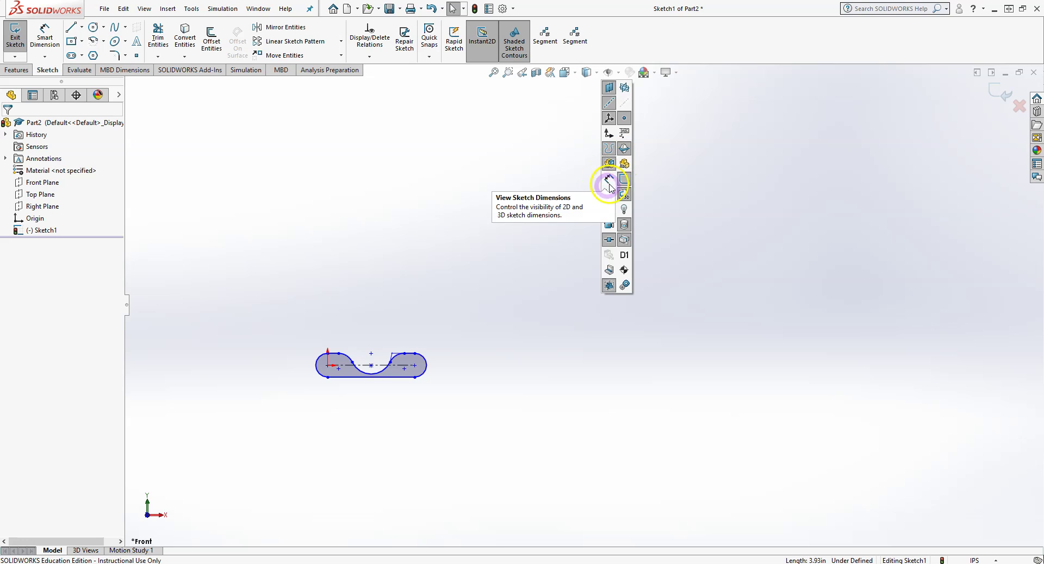
click(314, 482)
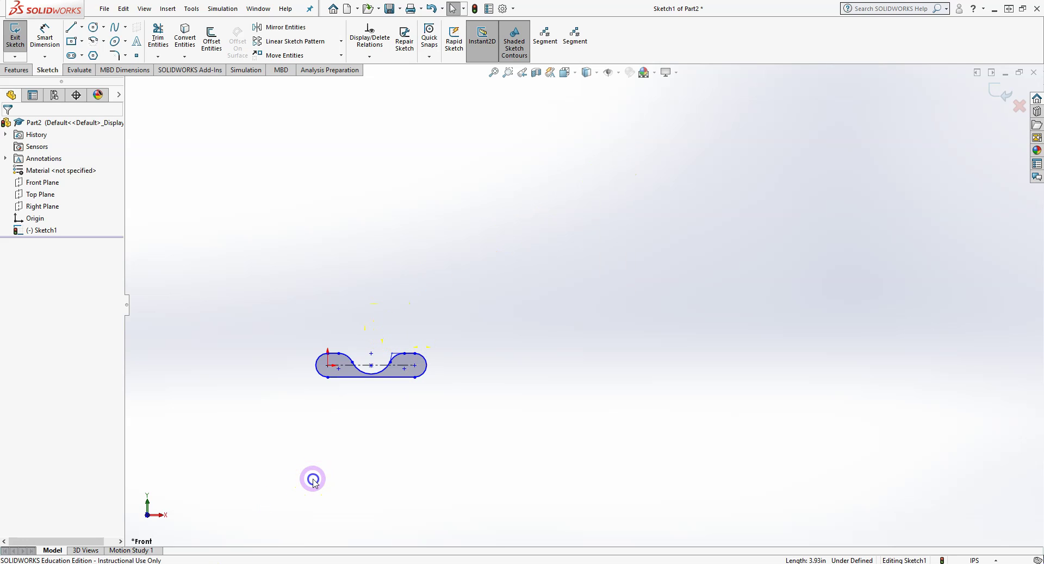
scroll(312, 477, down, 3)
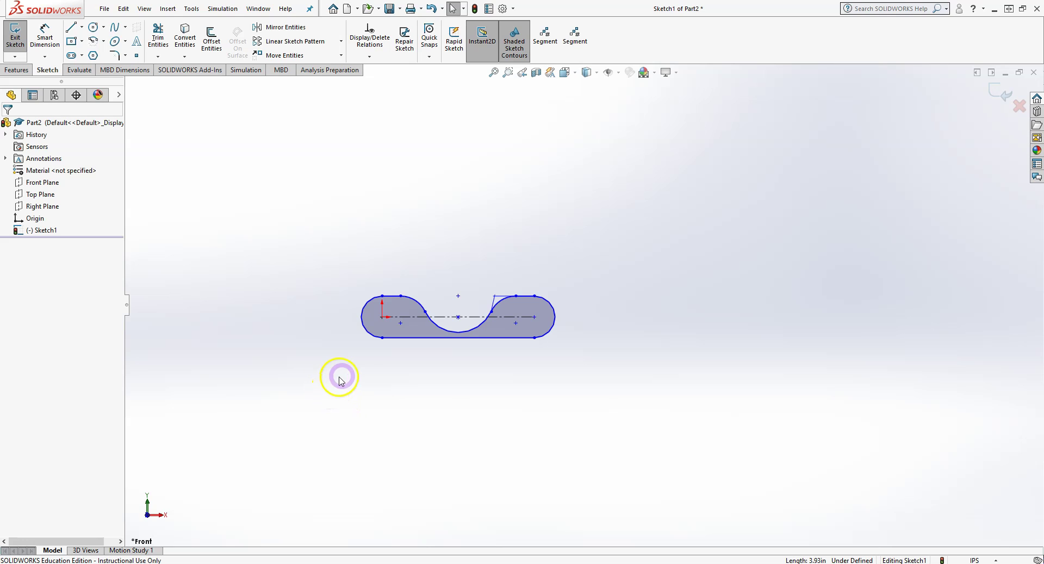
Place a sketch point well below and to the right of the profile, at about X 29.53 in, Y -24.13 in
scroll(447, 386, up, 4)
scroll(618, 387, down, 1)
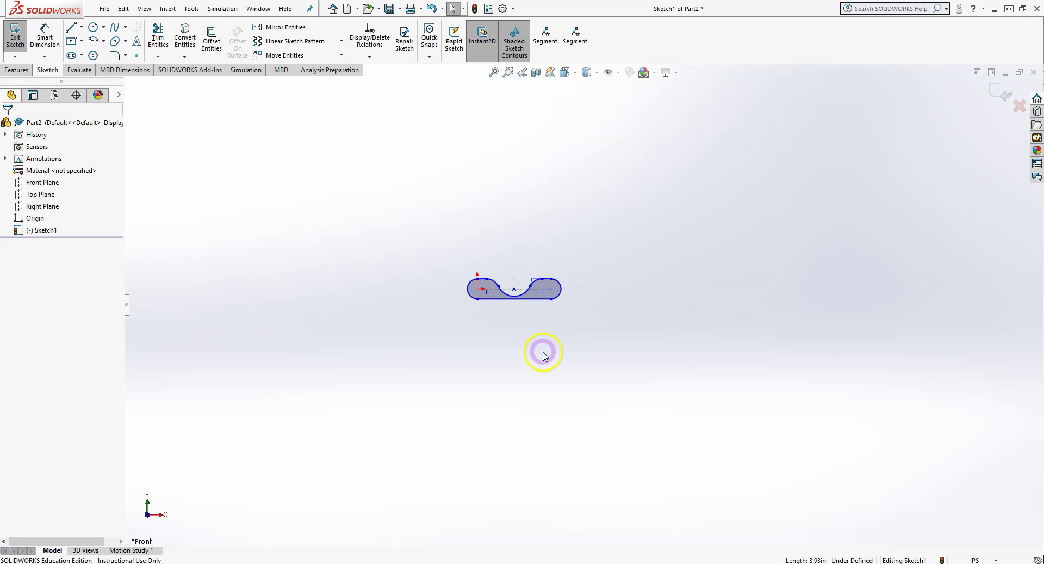
scroll(582, 375, up, 6)
scroll(794, 430, down, 2)
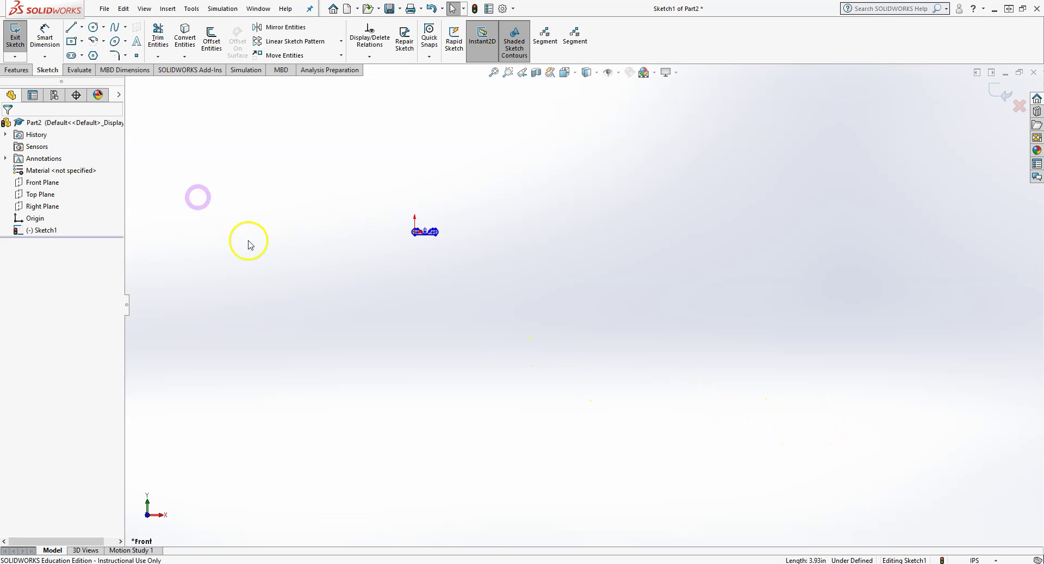
click(137, 55)
click(597, 336)
click(570, 359)
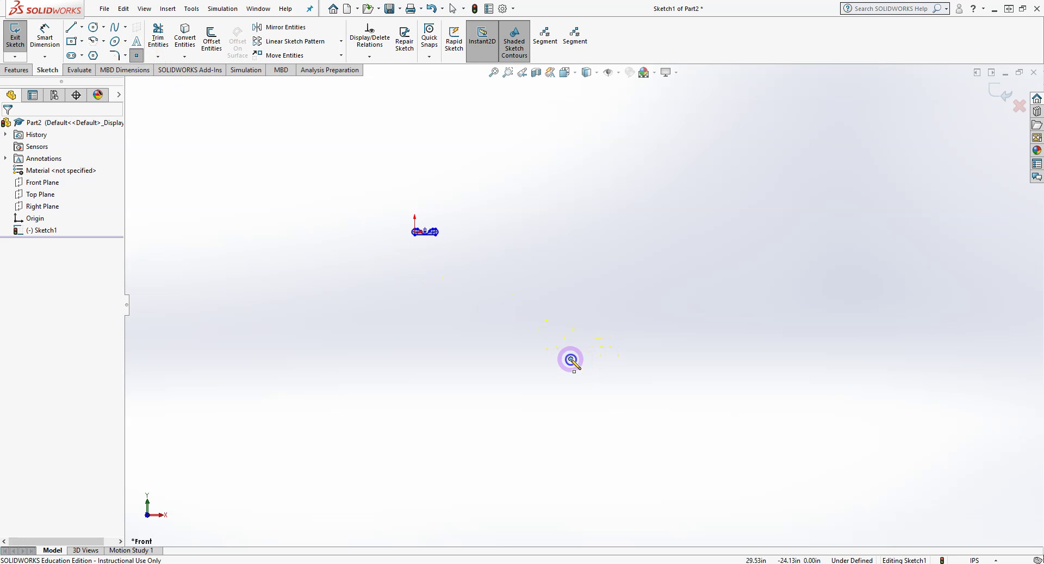
right_click(644, 355)
click(678, 363)
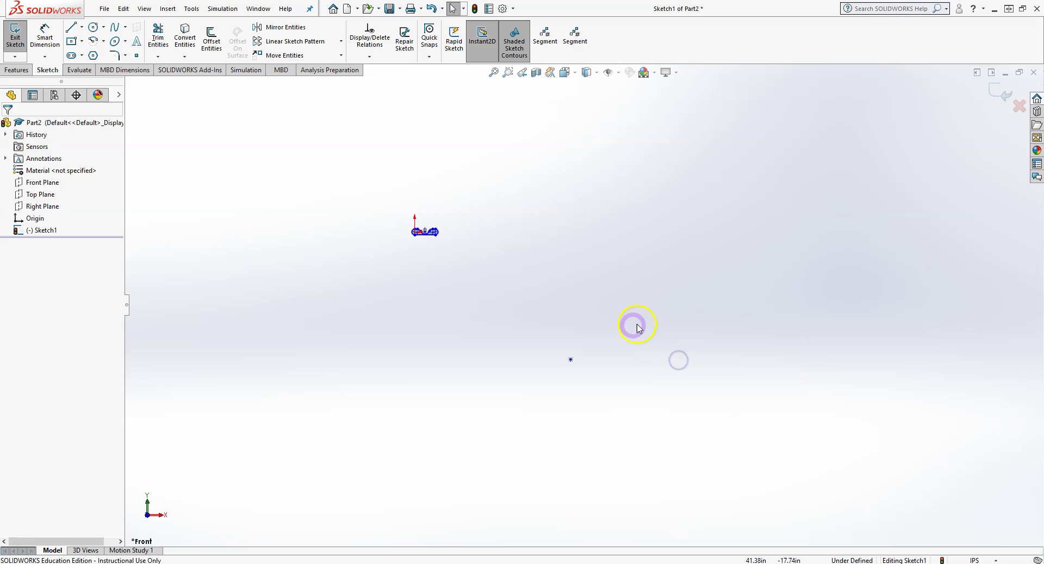
click(571, 360)
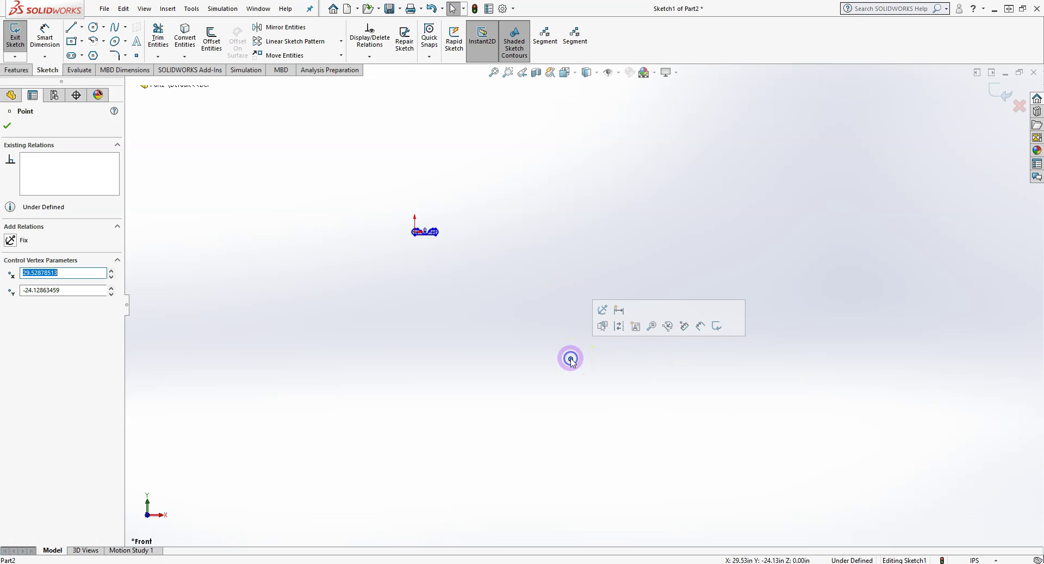
Start a Circular Sketch Pattern with the whole profile as the entities to pattern
mouse_move(450, 252)
mouse_down()
mouse_move(392, 237)
mouse_move(426, 203)
mouse_move(399, 206)
mouse_up()
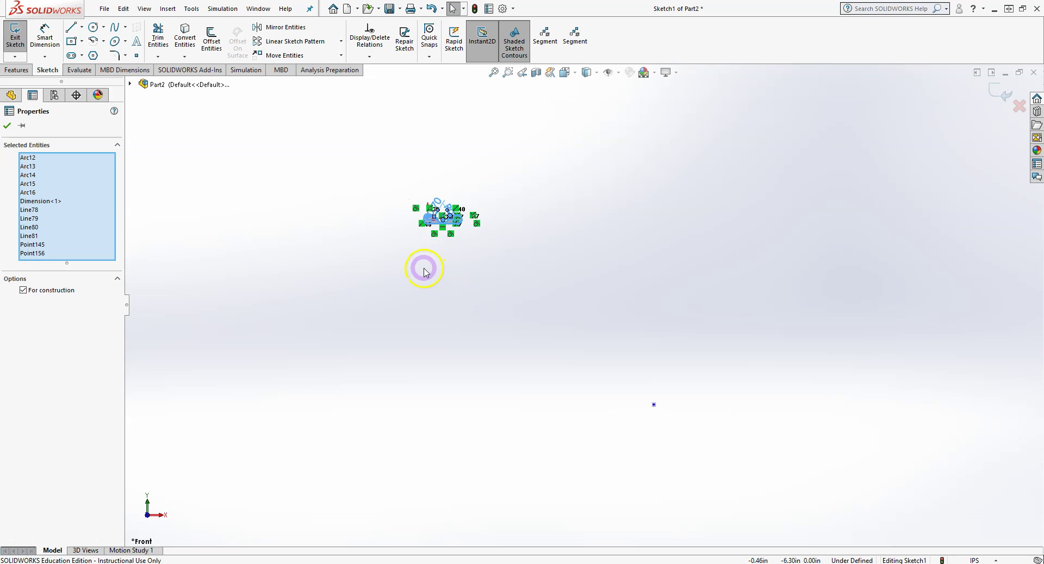
scroll(422, 266, down, 4)
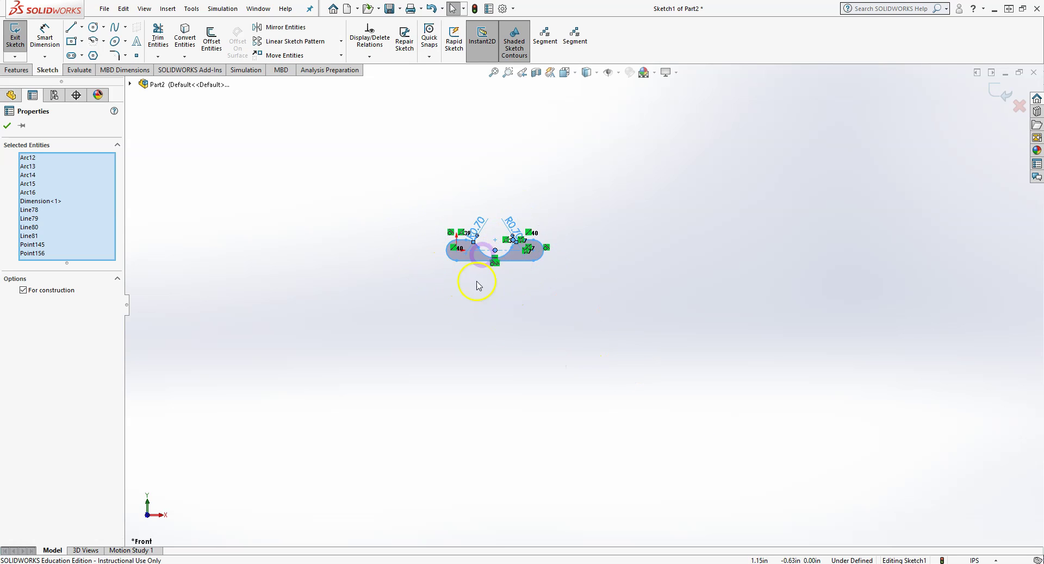
scroll(885, 426, up, 3)
click(687, 403)
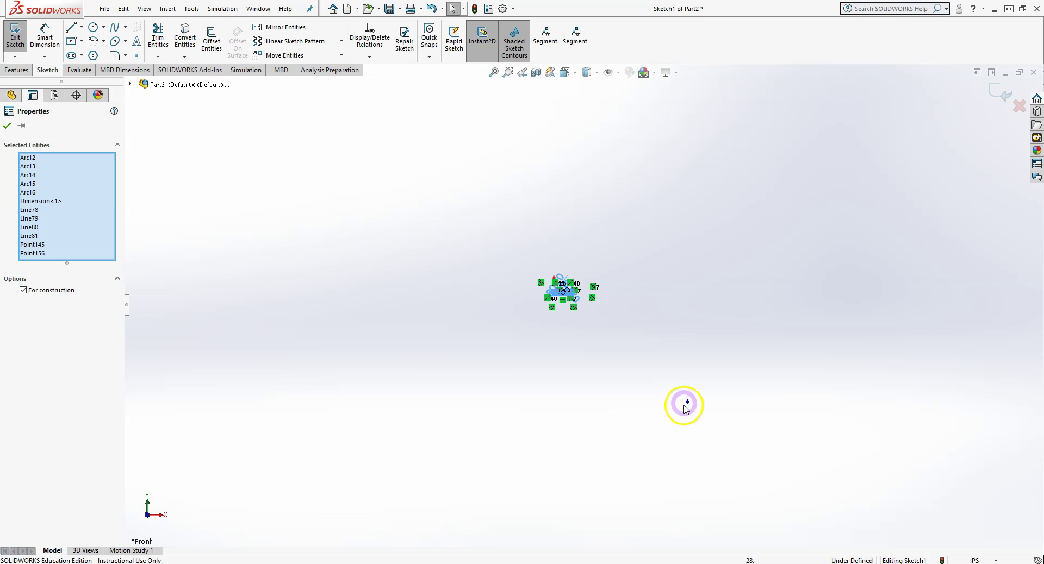
click(791, 424)
scroll(790, 423, down, 1)
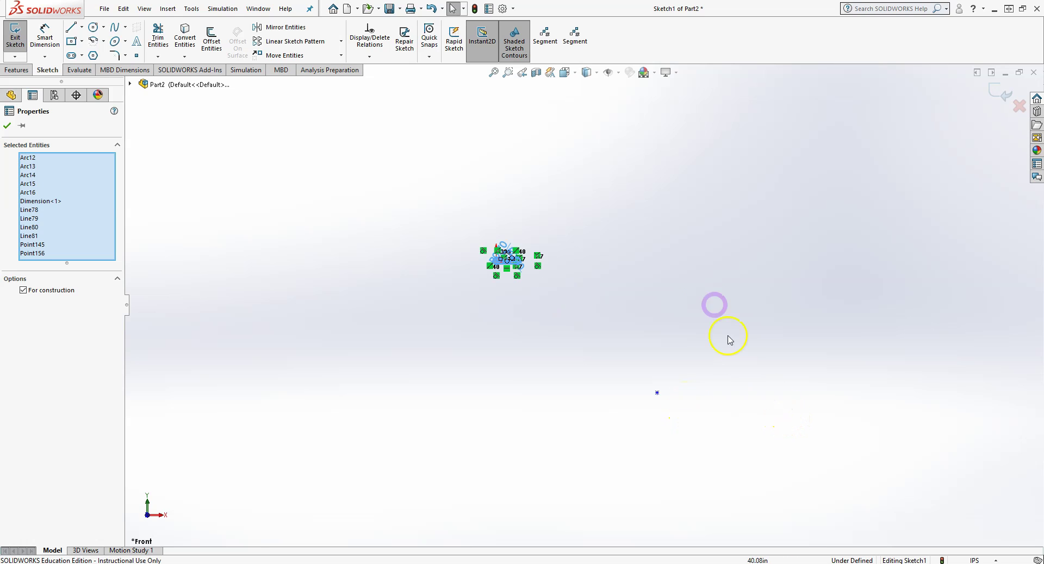
click(340, 41)
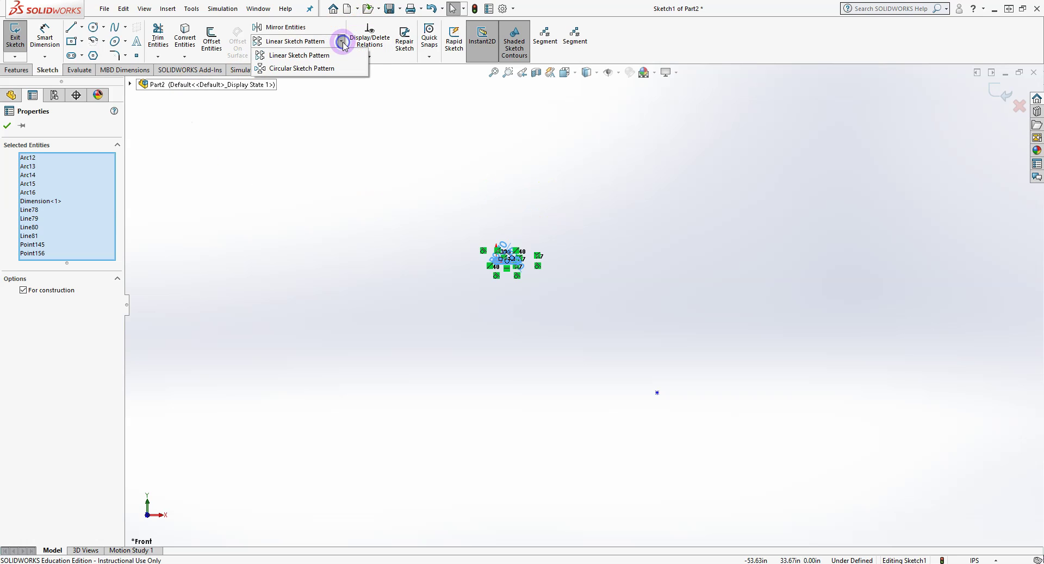
click(335, 69)
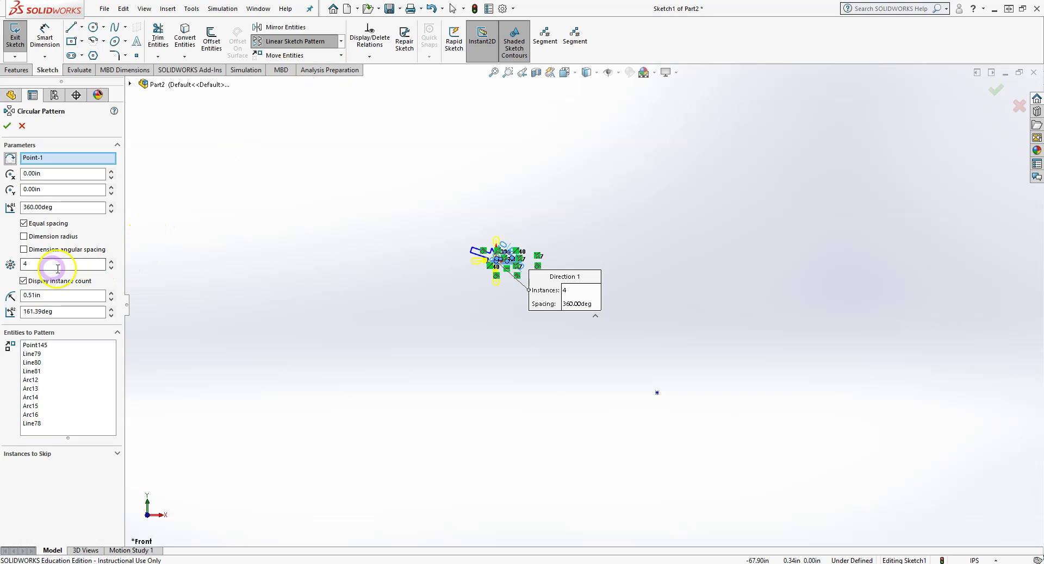
Replace the circular pattern's default centre with the separate sketch point
click(53, 161)
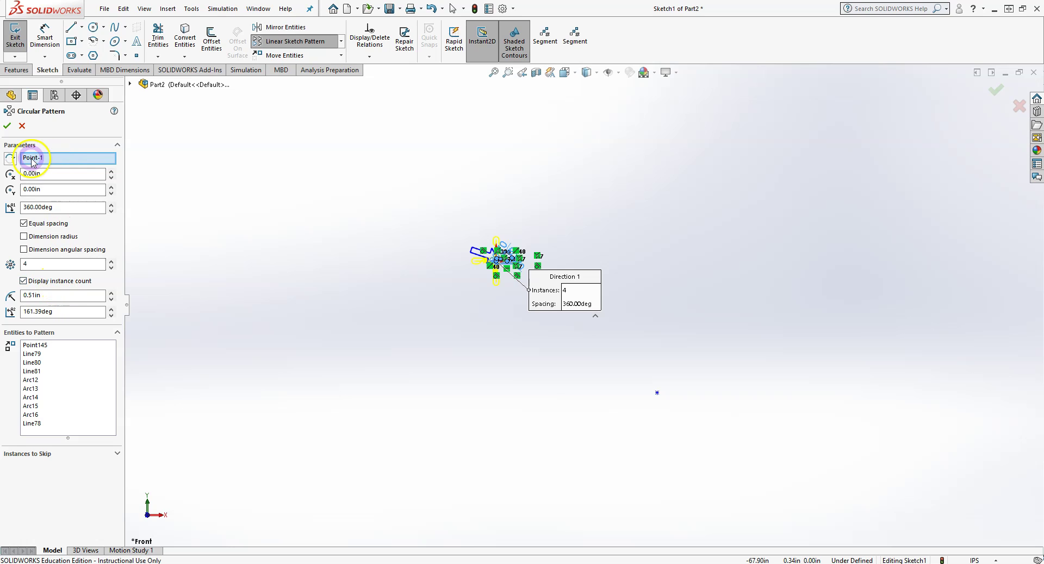
right_click(33, 162)
click(50, 168)
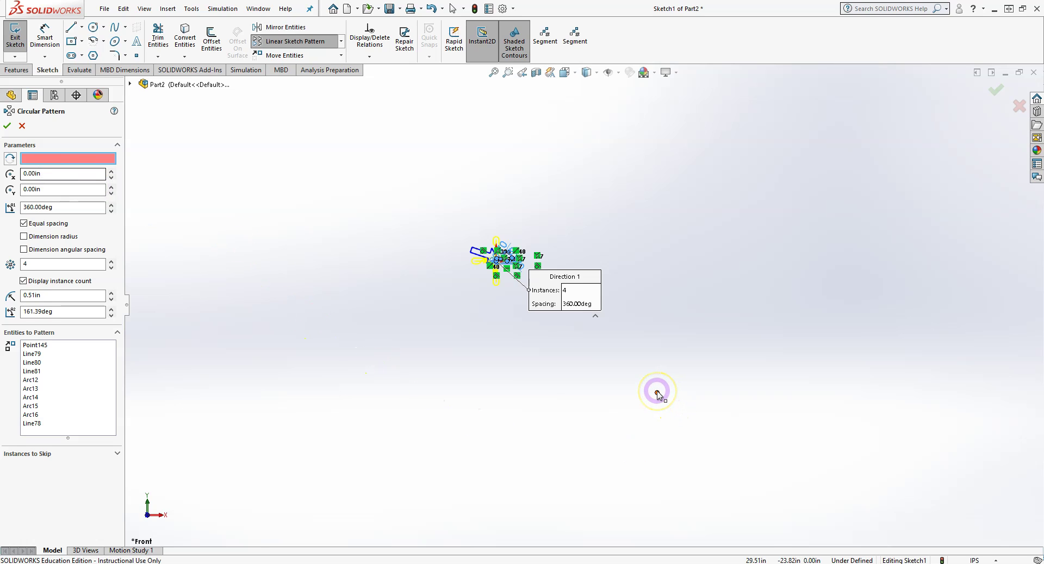
click(656, 392)
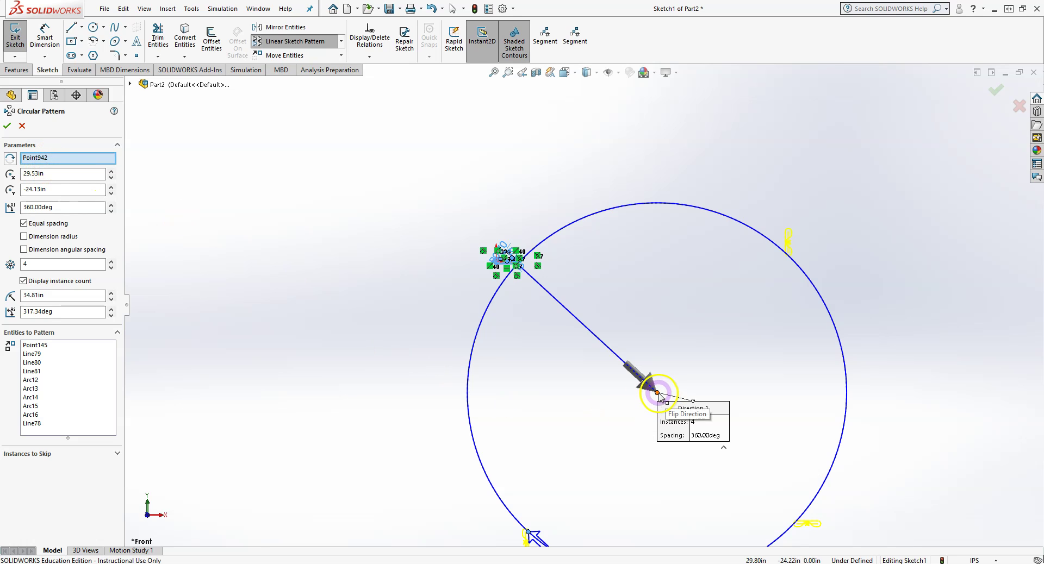
Increase the number of circular pattern instances to 15 and finally to 30
scroll(656, 392, up, 3)
scroll(701, 397, down, 2)
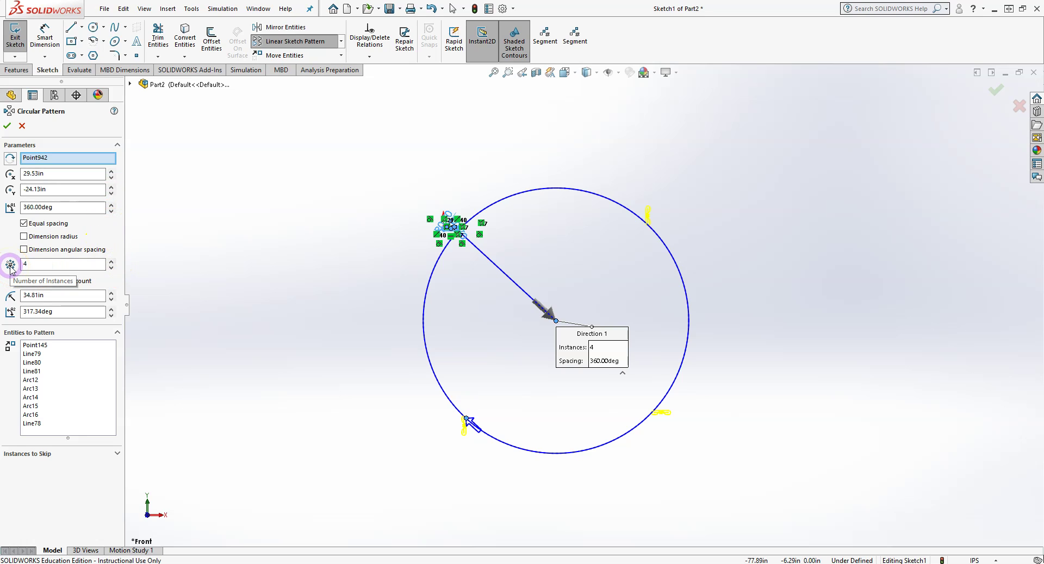
click(113, 265)
click(112, 263)
click(111, 263)
click(112, 263)
click(111, 264)
click(112, 264)
click(111, 264)
click(112, 263)
click(111, 264)
click(112, 264)
click(111, 264)
click(45, 265)
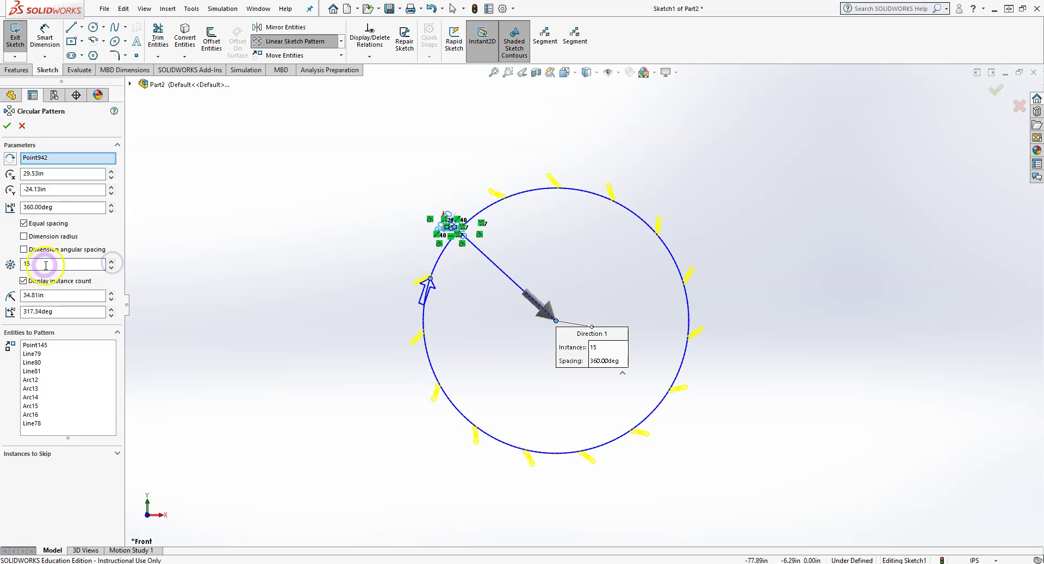
text(30)
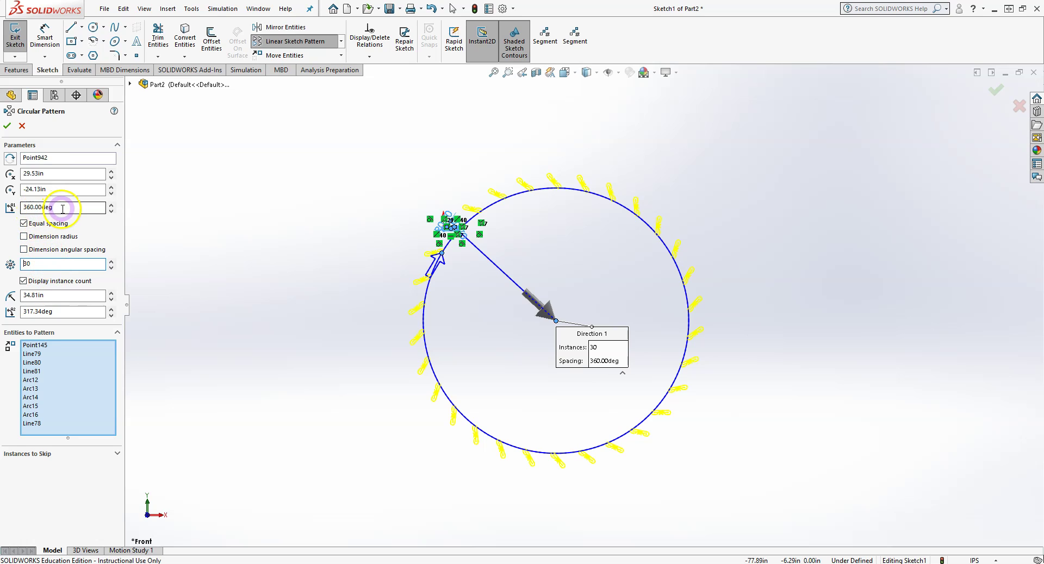
Set the circular pattern's total angle to 180 degrees
drag(54, 207, 28, 211)
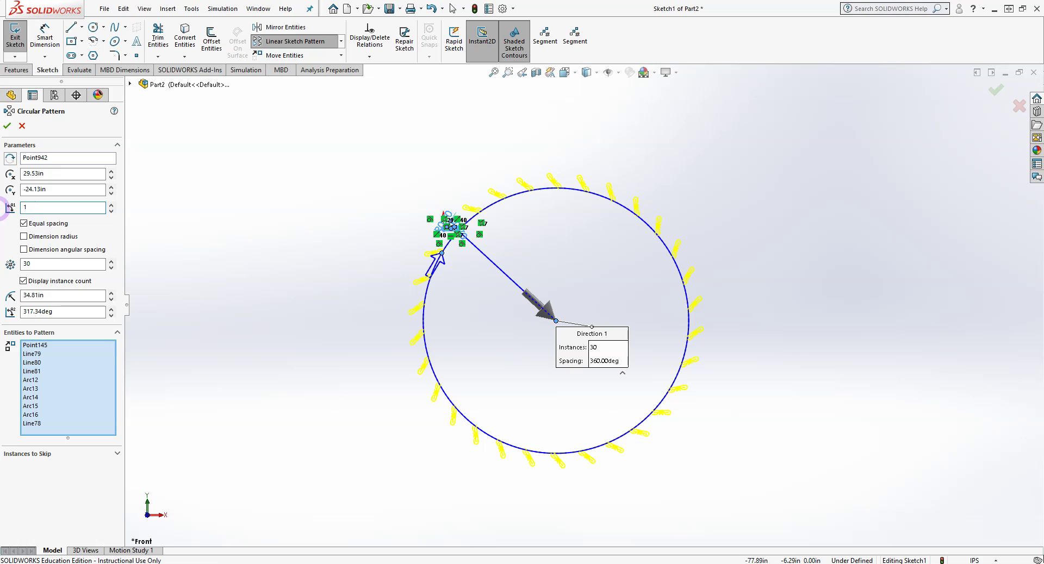
text(180)
key(Return)
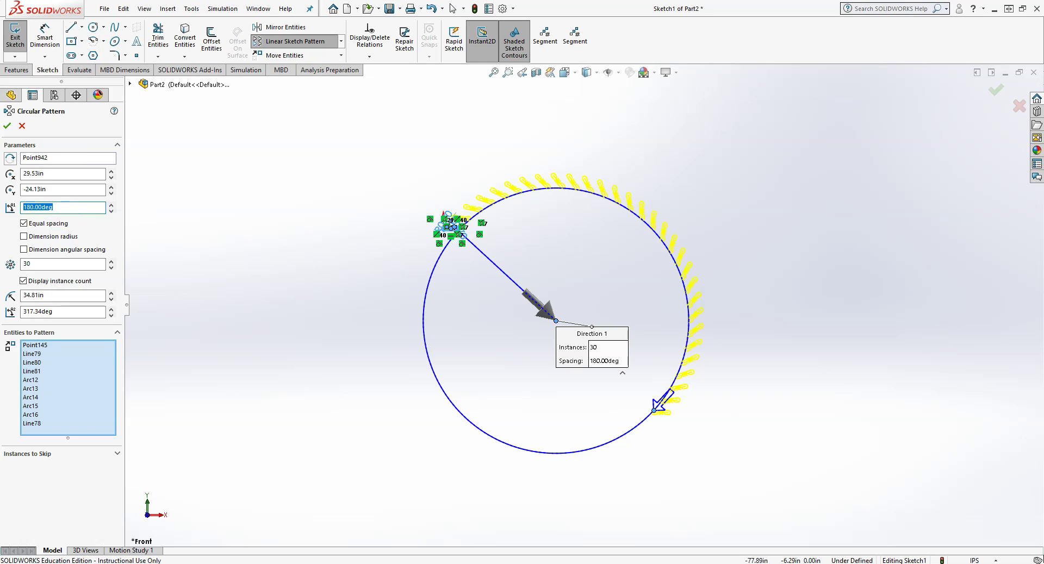
Return the total angle to 360 degrees and create the circular sketch pattern
key(Return)
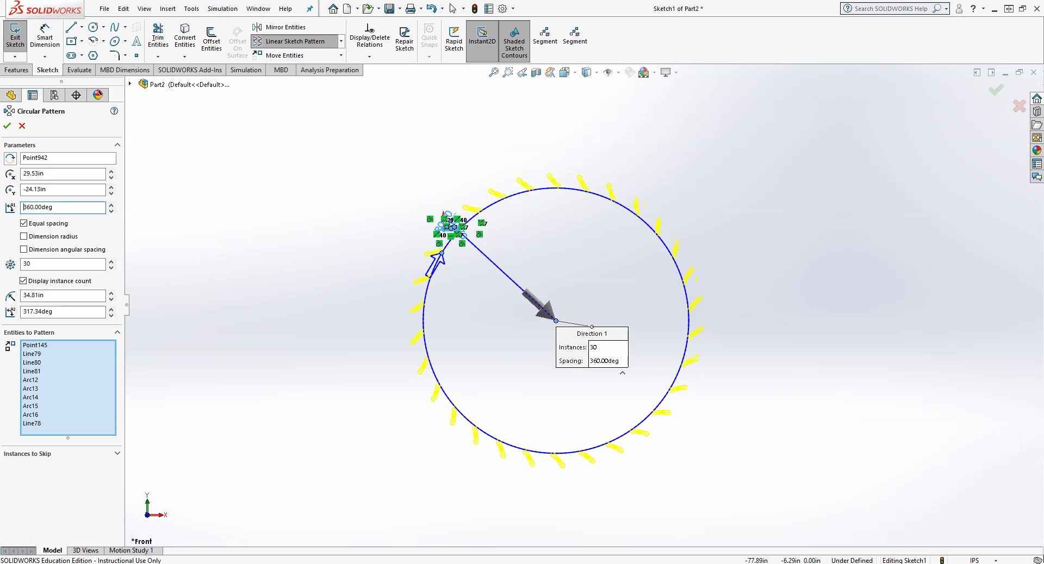
click(7, 126)
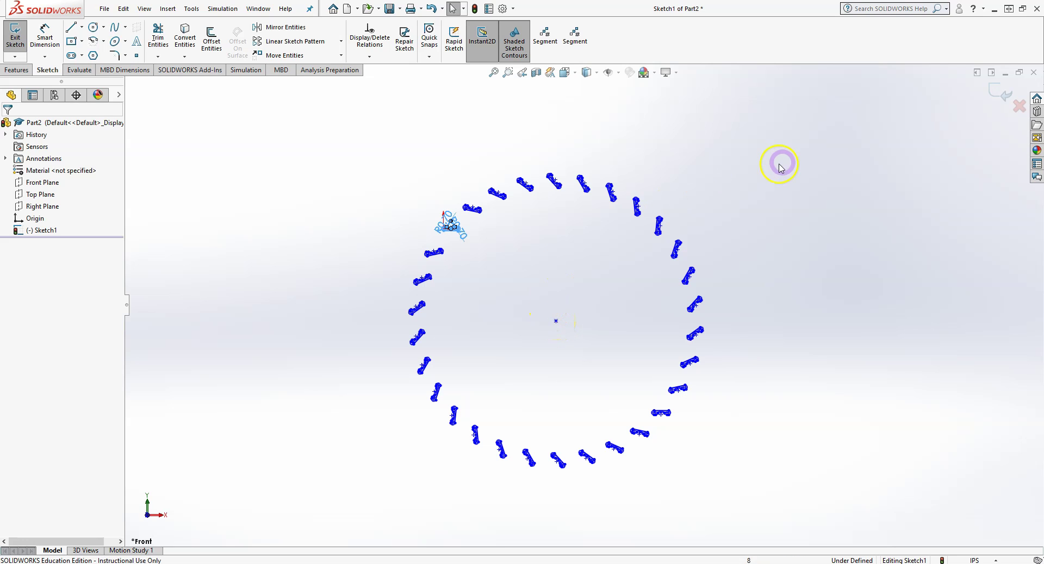
Delete all circular pattern copies and the centre point, keeping only the original profile at the origin
mouse_move(838, 125)
mouse_down()
mouse_move(512, 410)
mouse_move(511, 269)
mouse_move(461, 217)
mouse_up()
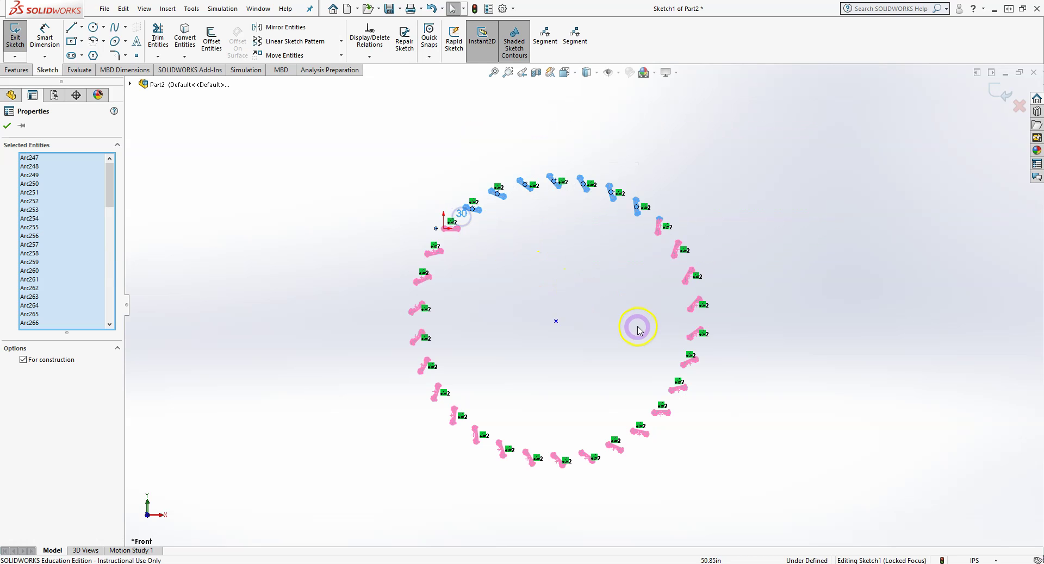
click(638, 333)
drag(750, 191, 462, 550)
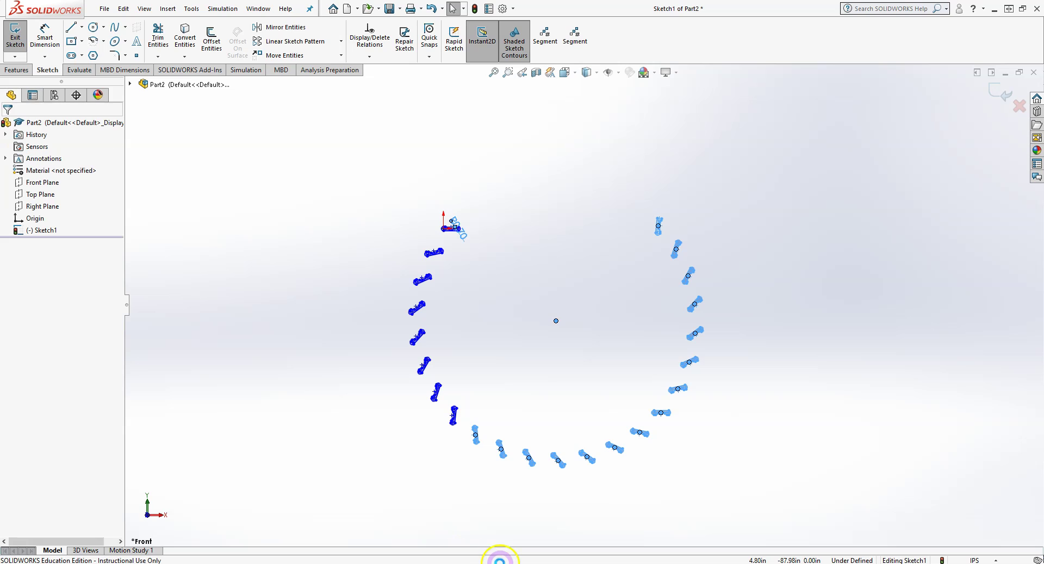
key(Delete)
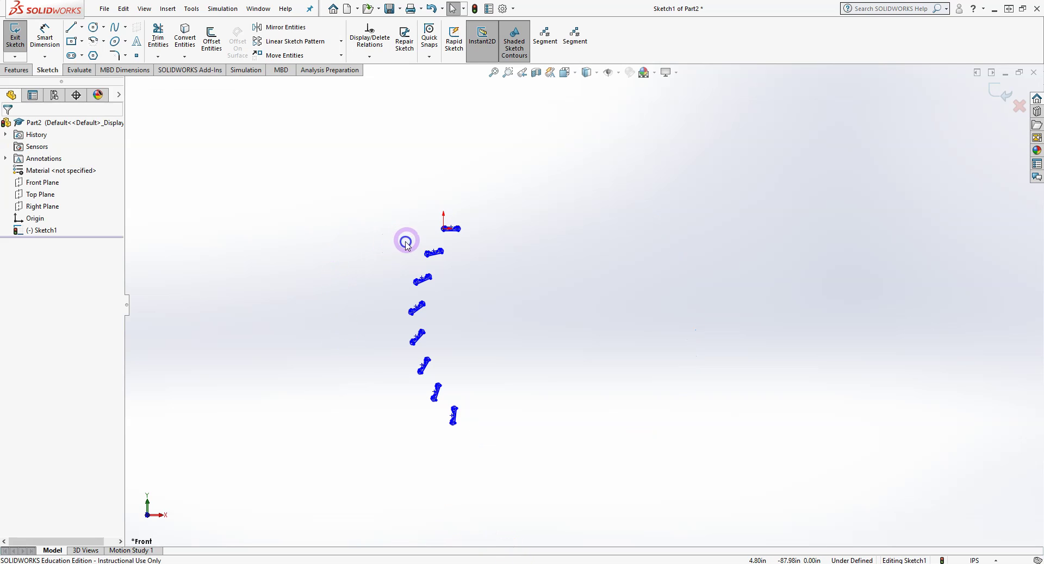
drag(562, 459, 368, 243)
key(Delete)
scroll(450, 215, down, 3)
scroll(566, 289, down, 5)
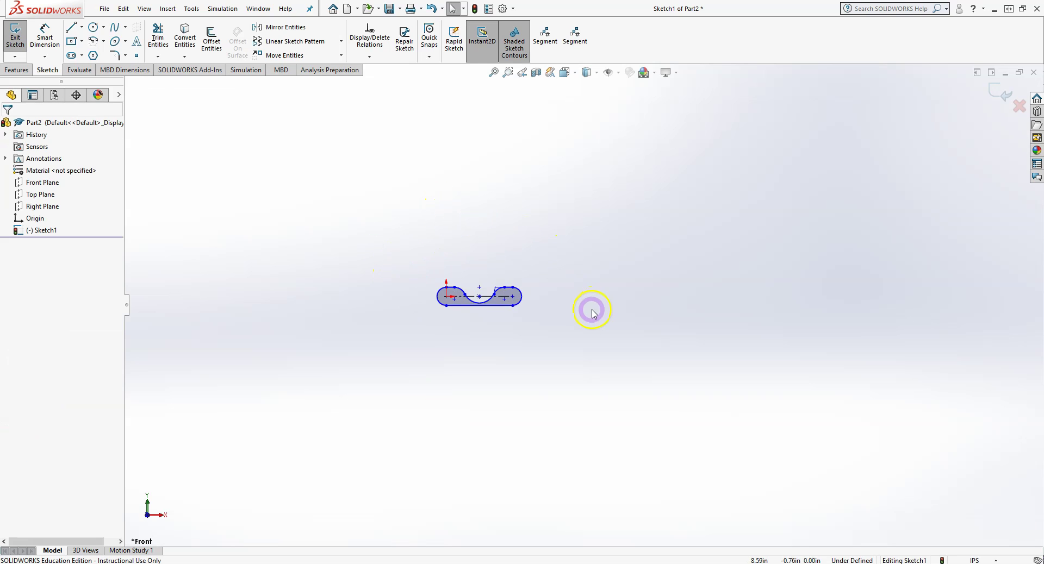
scroll(331, 229, down, 2)
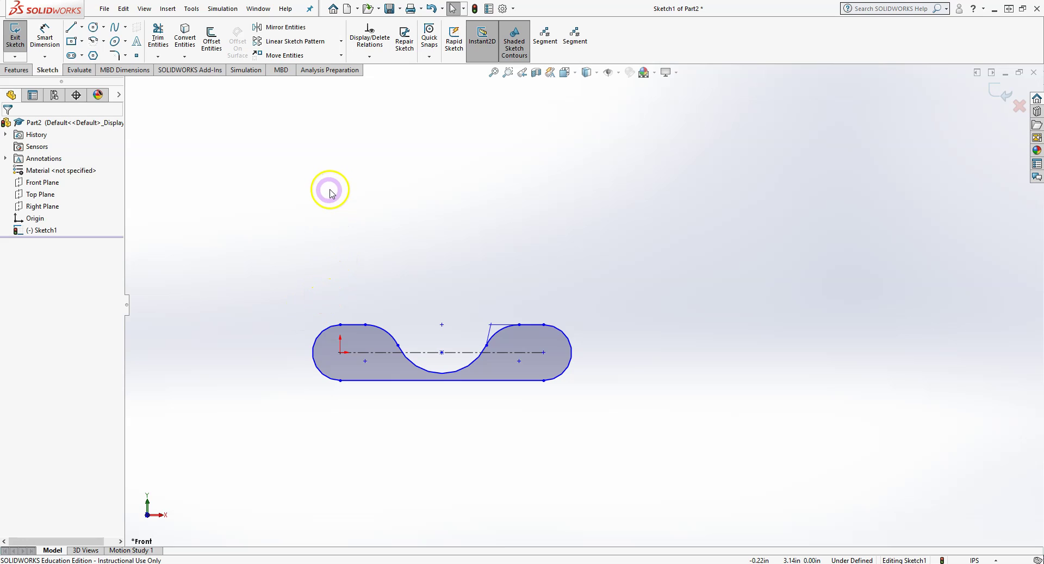
Try to move the whole profile upward with Move Entities, using From/To from the midpoint of its lower edge with relations kept
click(342, 56)
drag(672, 266, 247, 435)
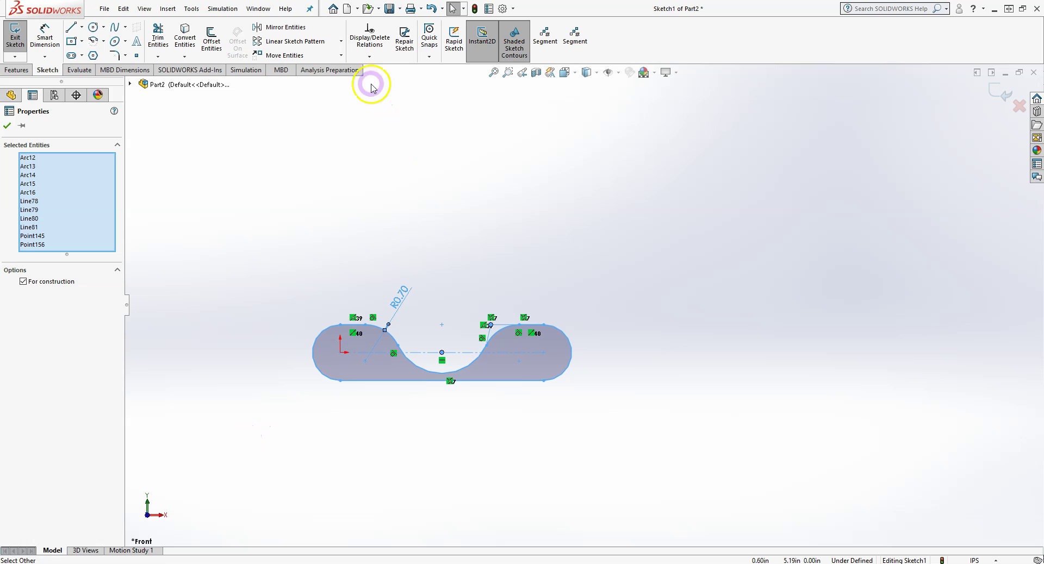
click(340, 53)
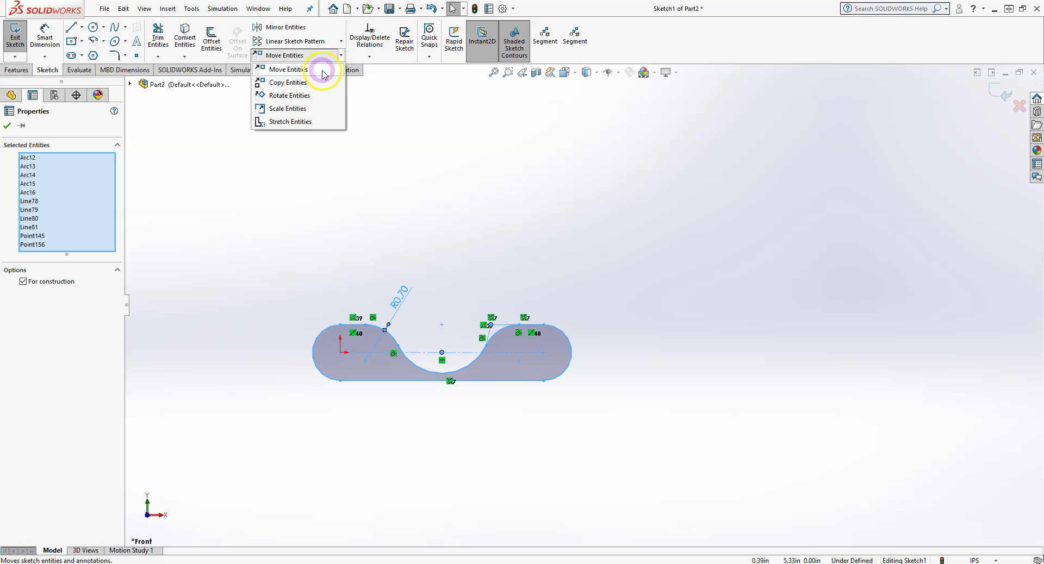
click(324, 73)
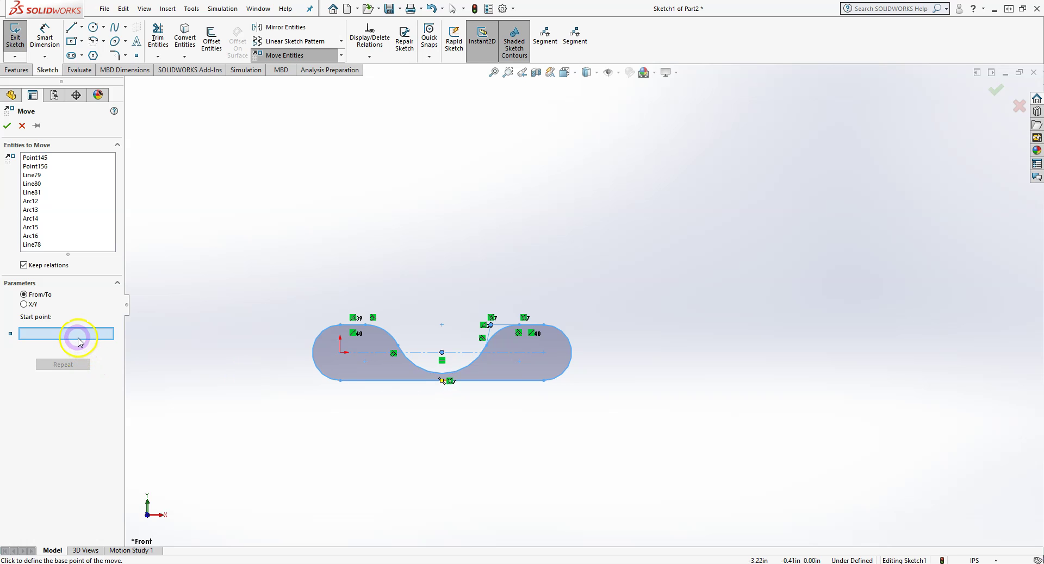
mouse_move(445, 383)
mouse_down()
mouse_move(578, 354)
mouse_move(647, 289)
mouse_move(441, 303)
mouse_move(321, 270)
mouse_move(373, 235)
mouse_move(704, 197)
mouse_move(508, 221)
mouse_move(419, 178)
mouse_move(382, 207)
mouse_move(376, 351)
mouse_move(288, 283)
mouse_move(276, 207)
mouse_move(423, 204)
mouse_move(668, 235)
mouse_move(560, 257)
mouse_move(445, 247)
mouse_up()
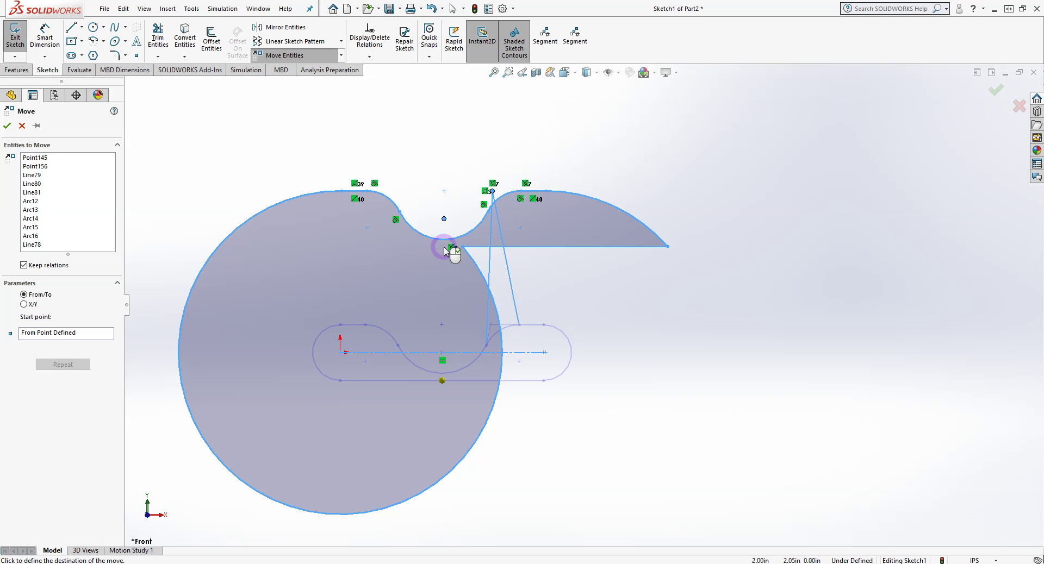
drag(443, 247, 444, 247)
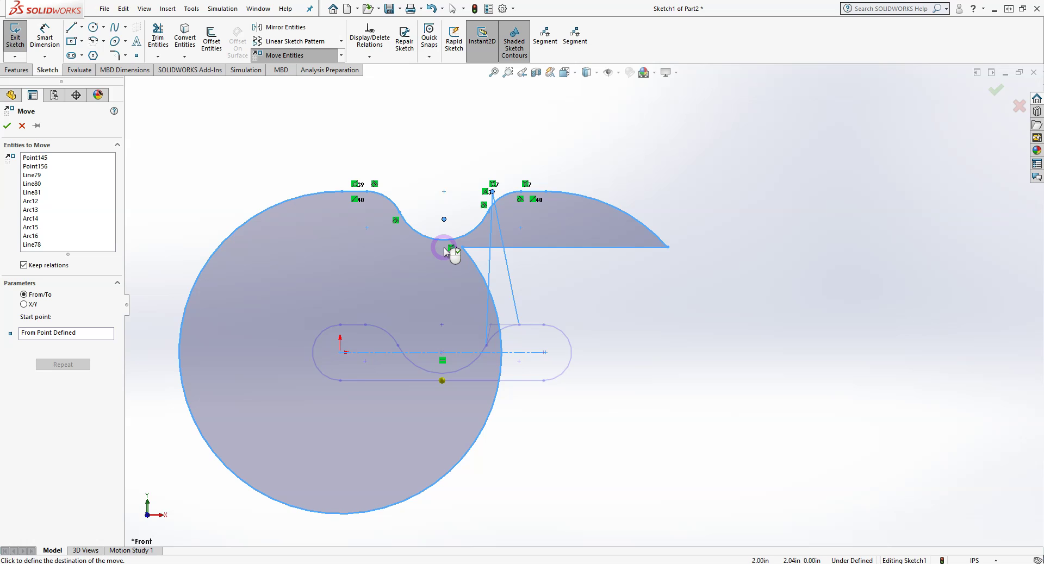
mouse_move(444, 247)
mouse_down()
mouse_move(443, 237)
mouse_move(419, 267)
mouse_move(549, 264)
mouse_move(478, 256)
mouse_up()
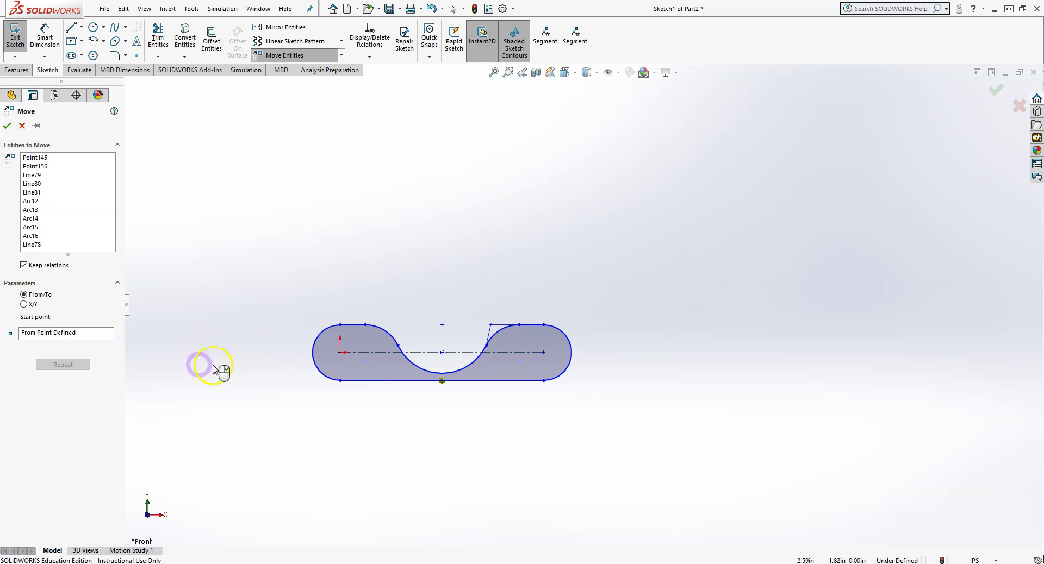
Leave the move operation and delete the horizontal construction centreline running through the profile
mouse_move(699, 263)
mouse_down()
mouse_move(565, 331)
mouse_move(571, 261)
mouse_move(581, 255)
mouse_up()
mouse_move(496, 327)
mouse_down()
mouse_move(443, 353)
mouse_move(466, 354)
mouse_up()
key(ctrl+z)
click(511, 327)
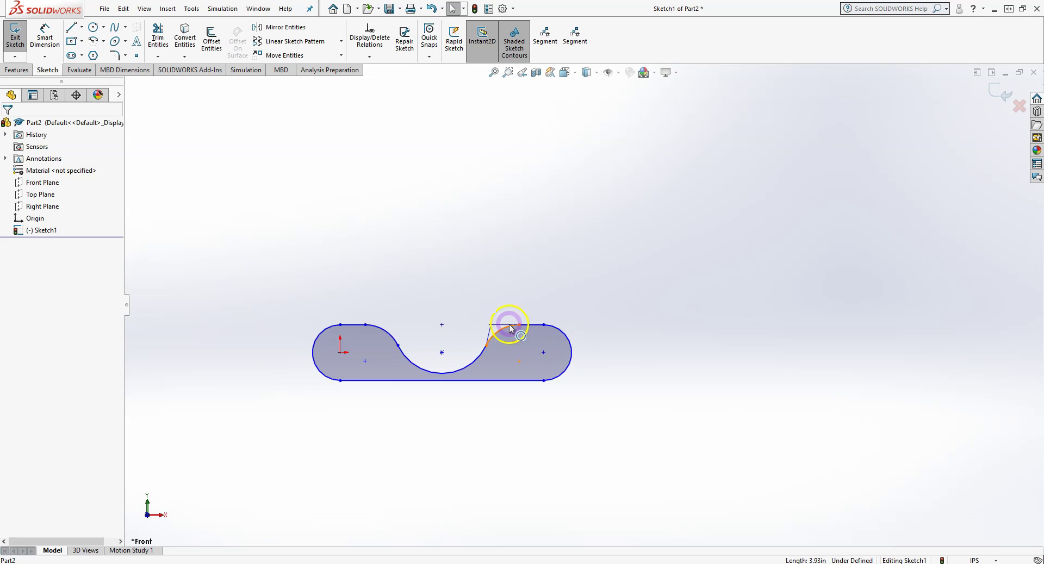
Try to move all eight profile lines and arcs with Move Entities, using X/Y offsets of 2 in and 5 in with relations kept
click(341, 55)
click(296, 69)
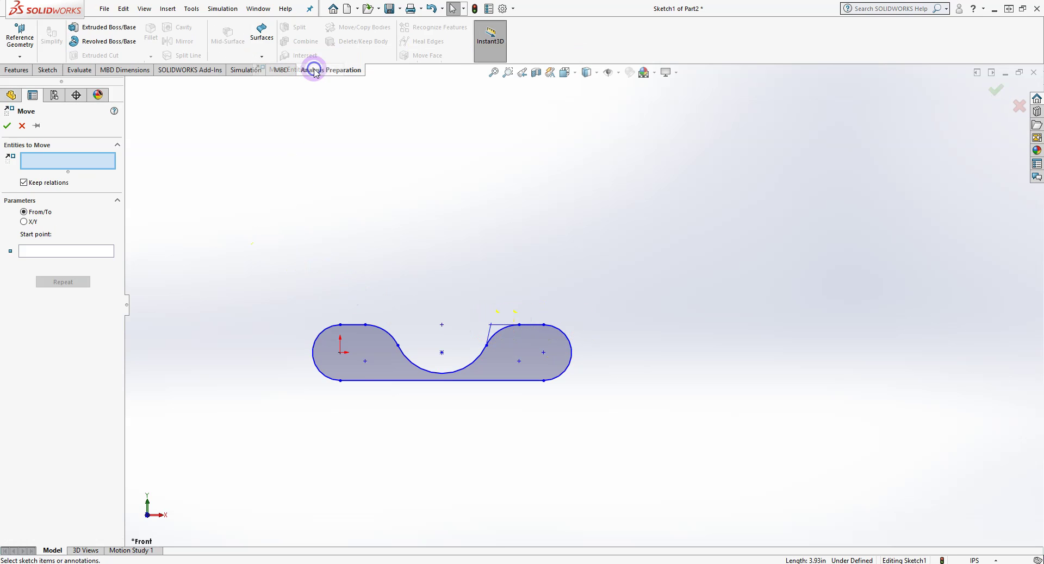
mouse_move(650, 266)
mouse_down()
mouse_move(316, 409)
mouse_move(296, 391)
mouse_move(526, 226)
mouse_up()
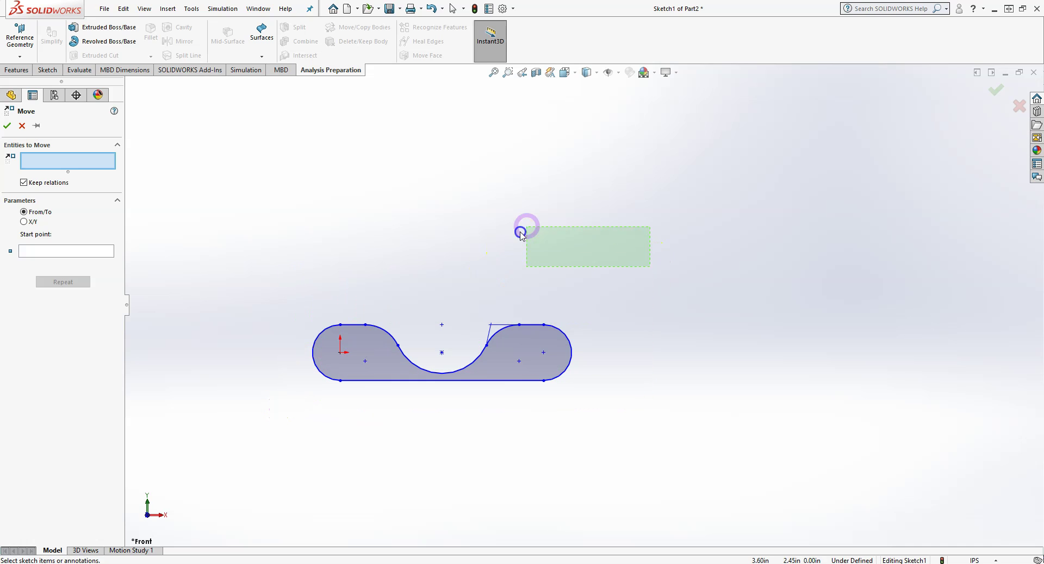
drag(531, 307, 533, 330)
click(496, 333)
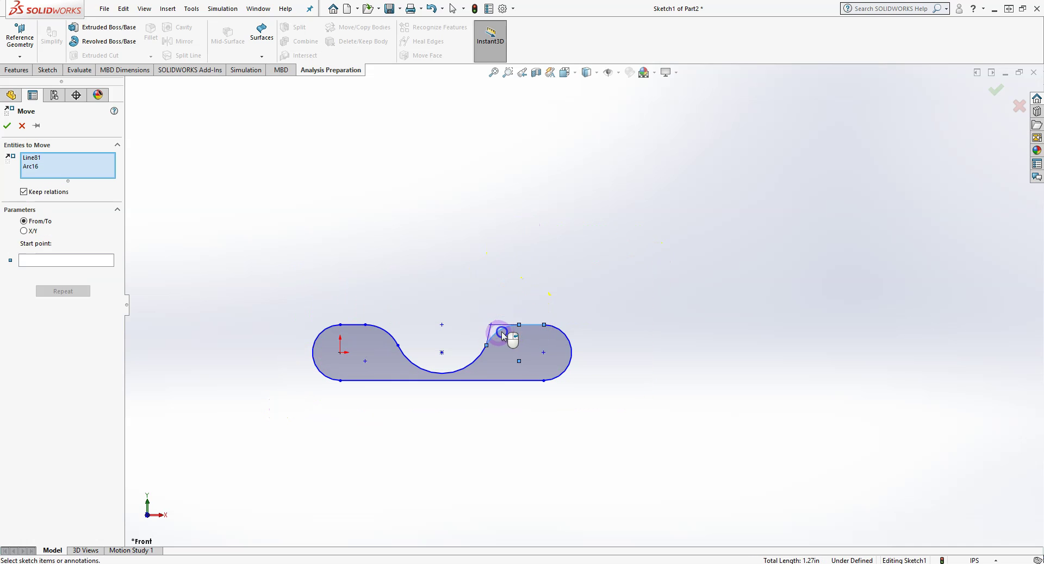
click(482, 354)
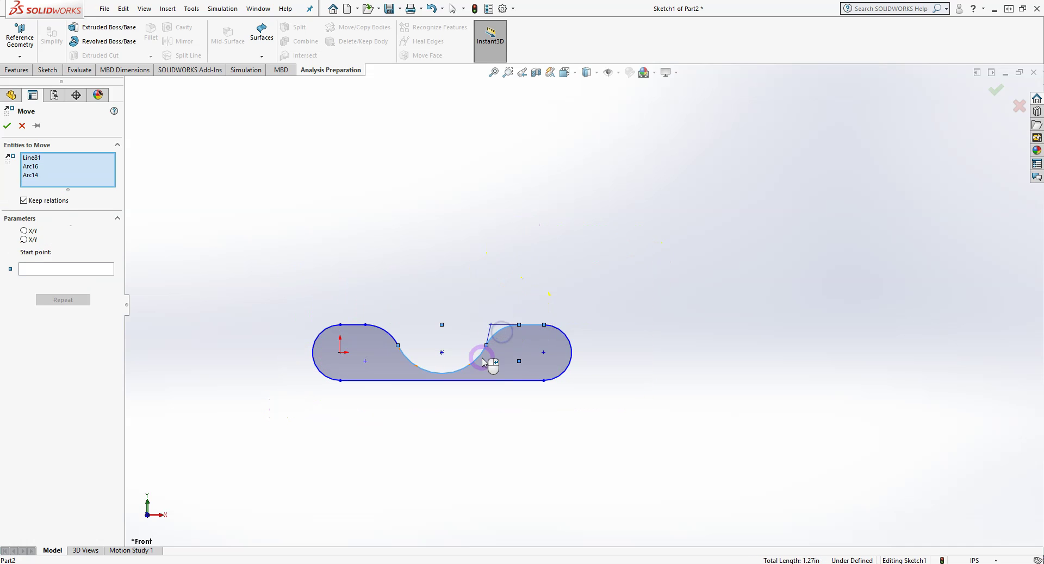
click(352, 324)
click(318, 332)
click(395, 382)
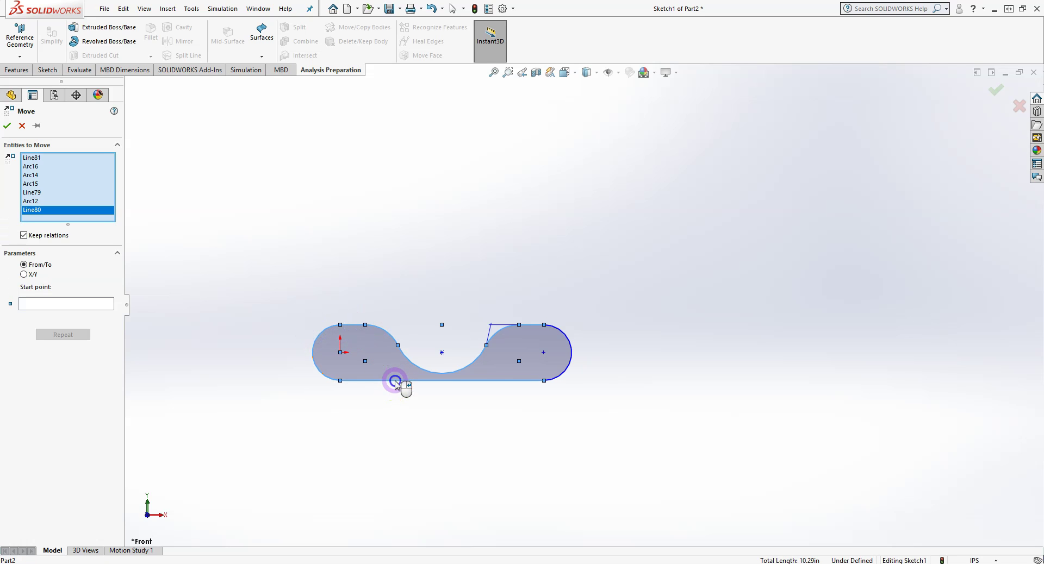
click(568, 372)
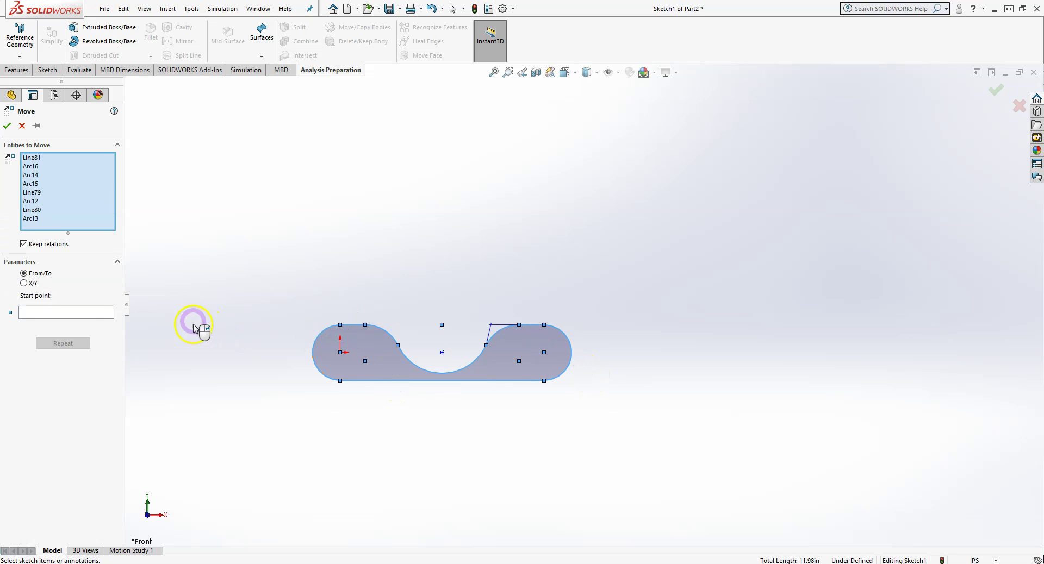
click(23, 282)
click(41, 301)
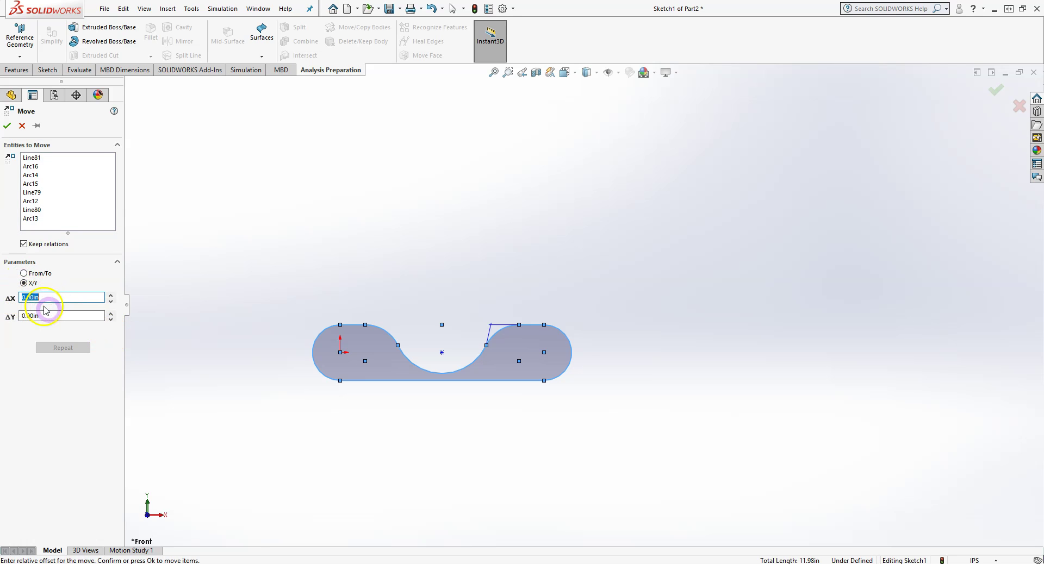
click(60, 297)
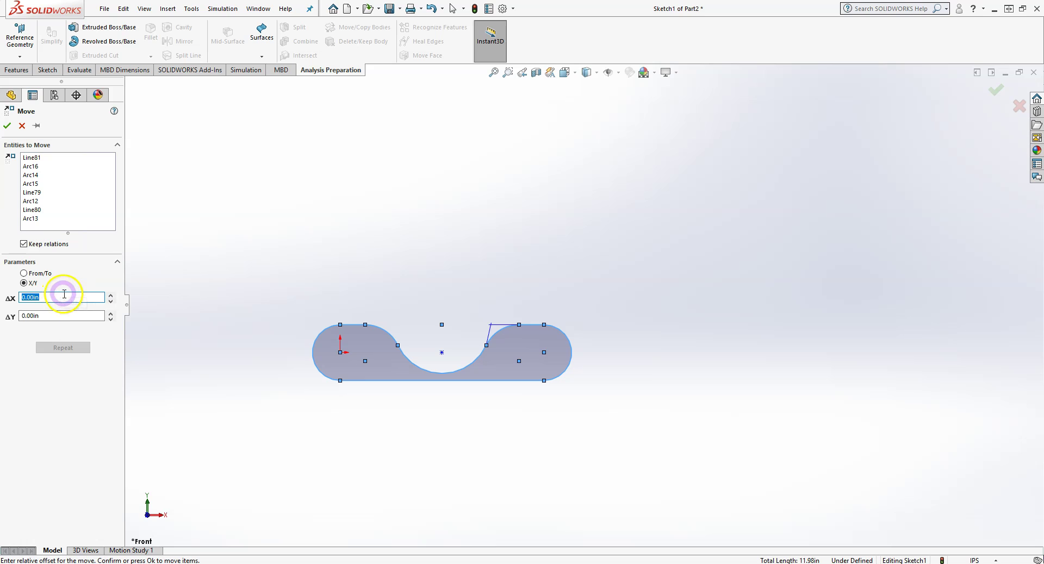
text(2)
key(Tab)
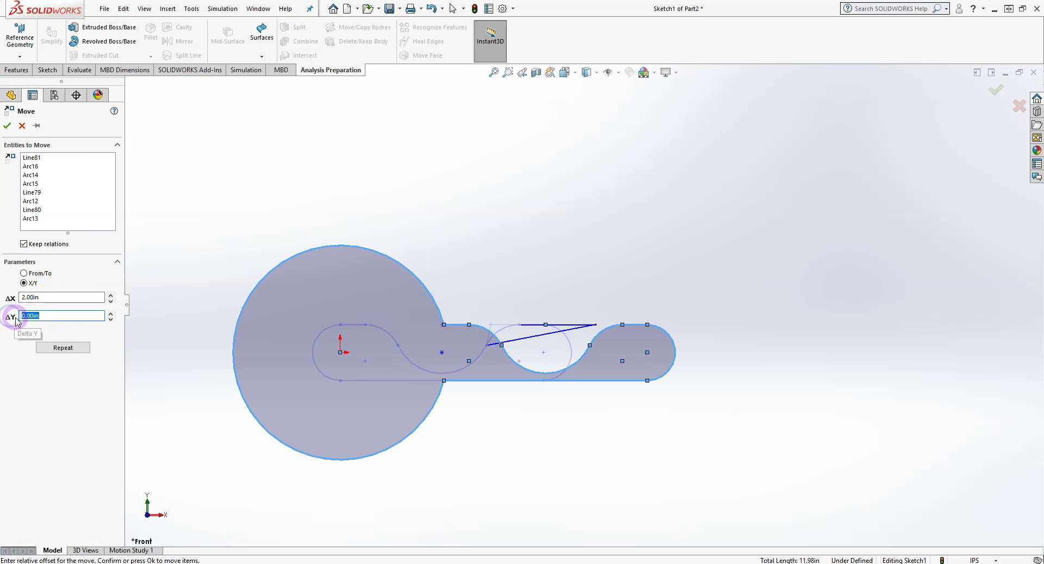
text(5)
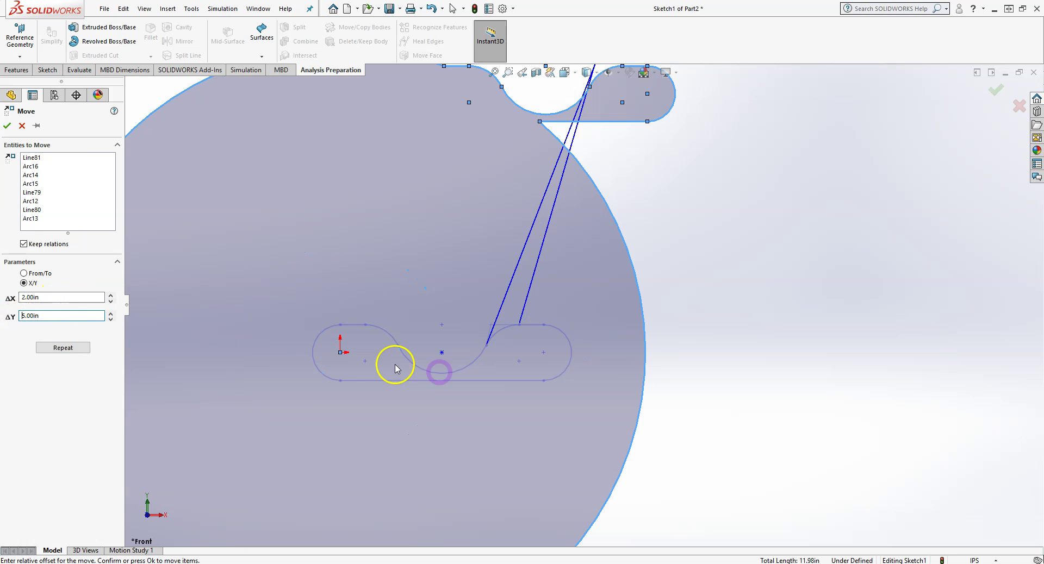
scroll(655, 354, up, 3)
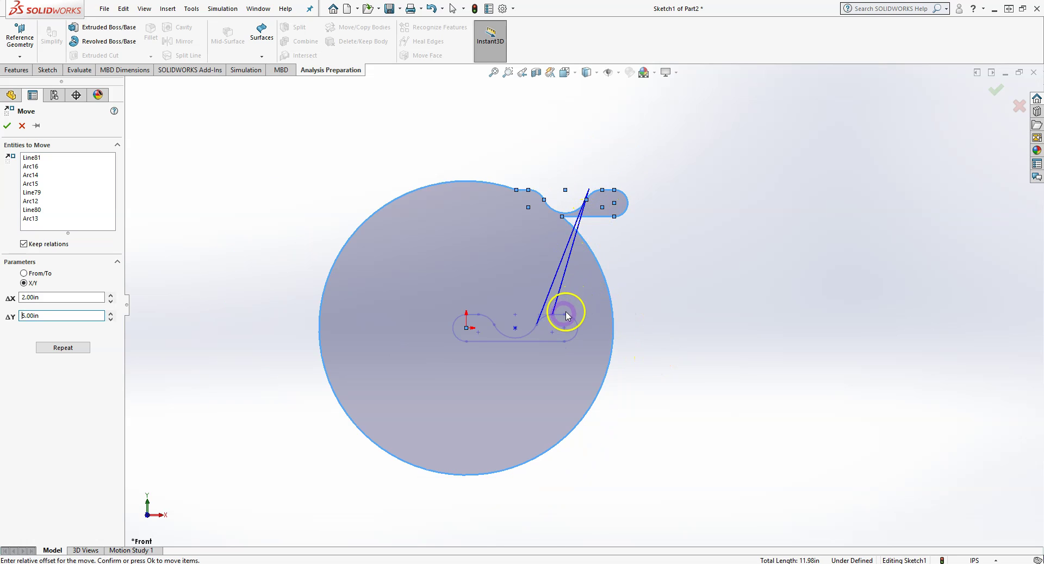
scroll(555, 319, down, 5)
drag(520, 320, 523, 325)
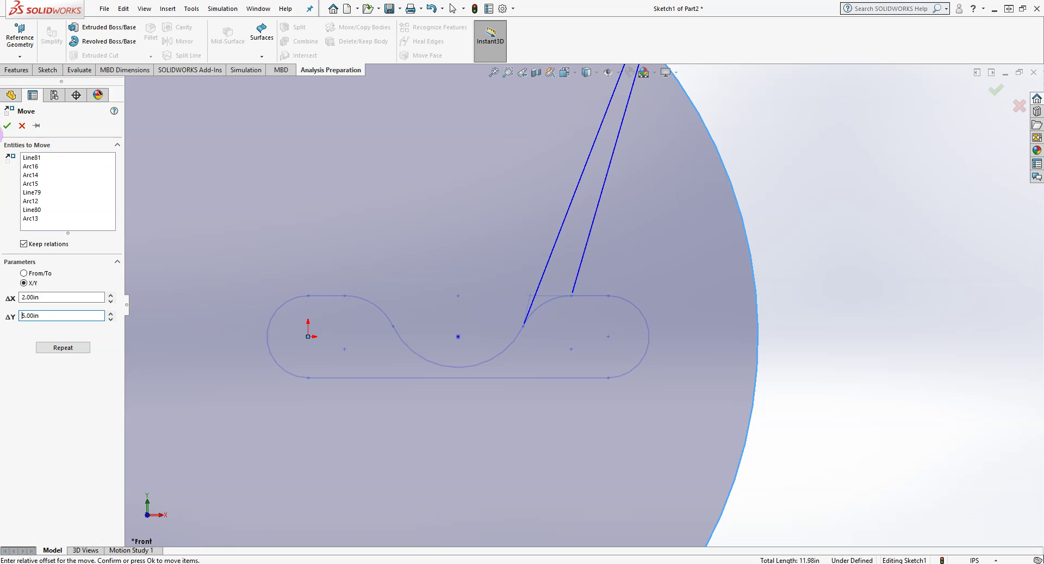
click(22, 125)
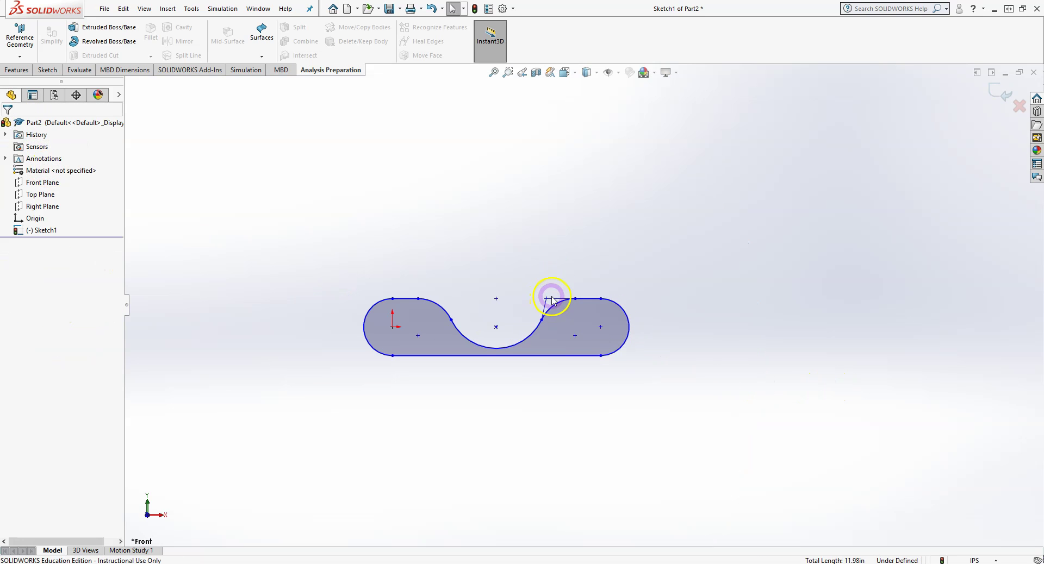
Delete all tangent and midpoint relations from the fillet arc on the right side of the profile's central dip
click(557, 310)
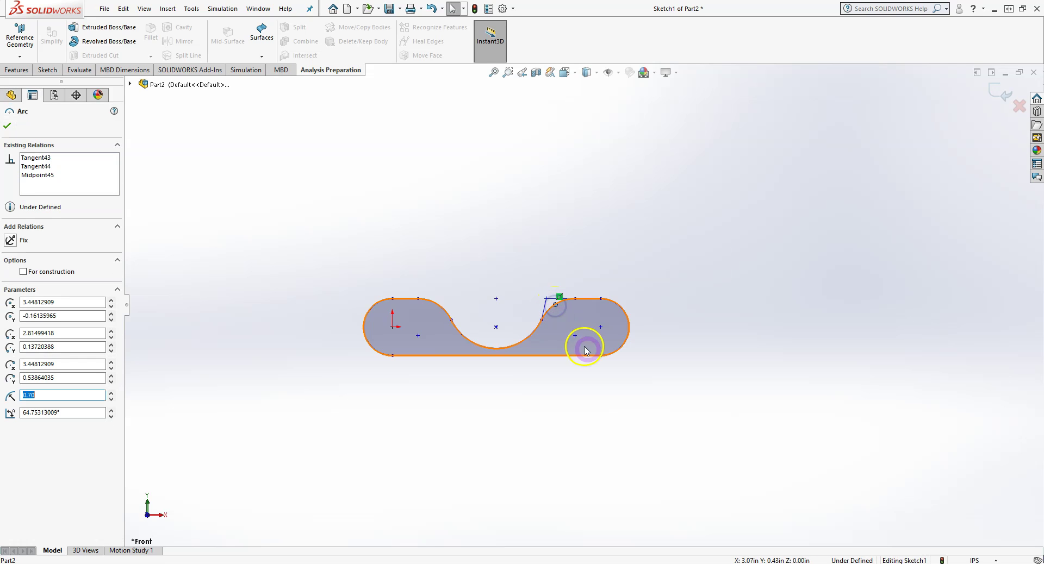
click(35, 158)
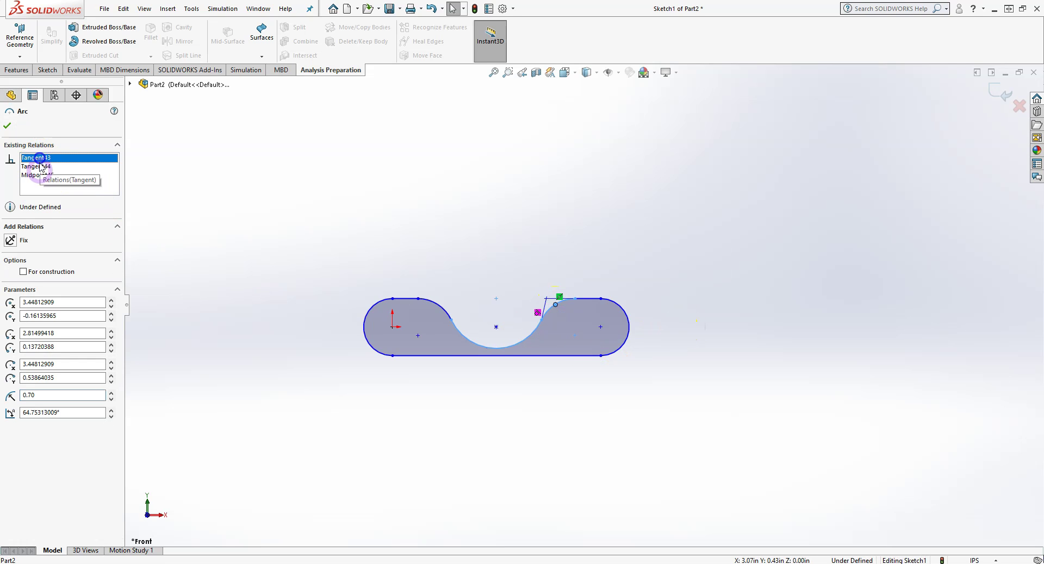
shift+click(39, 175)
right_click(42, 176)
click(56, 189)
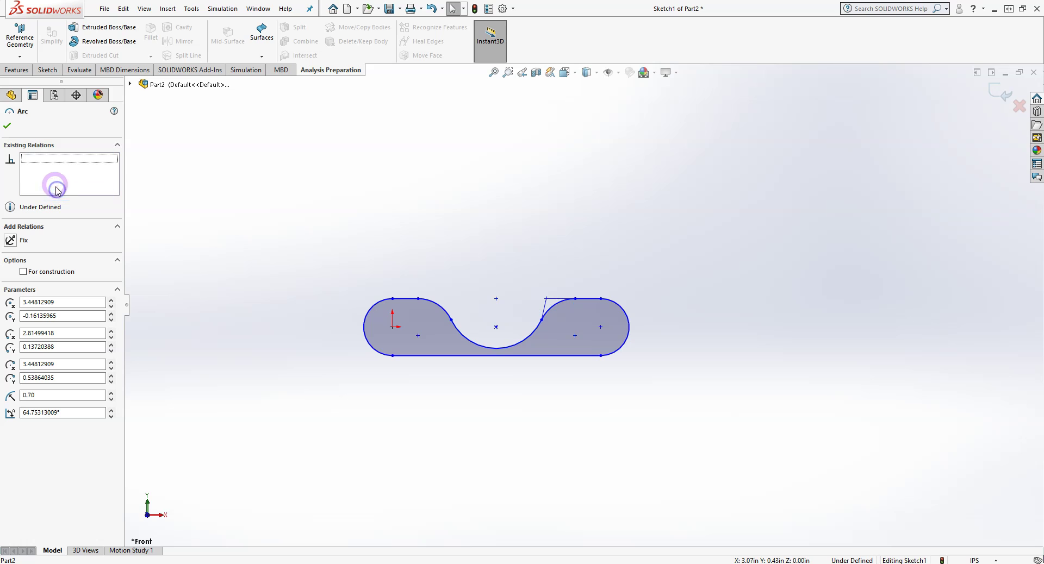
Delete all tangent and radius relations from the fillet arc on the left side of the central dip
click(444, 308)
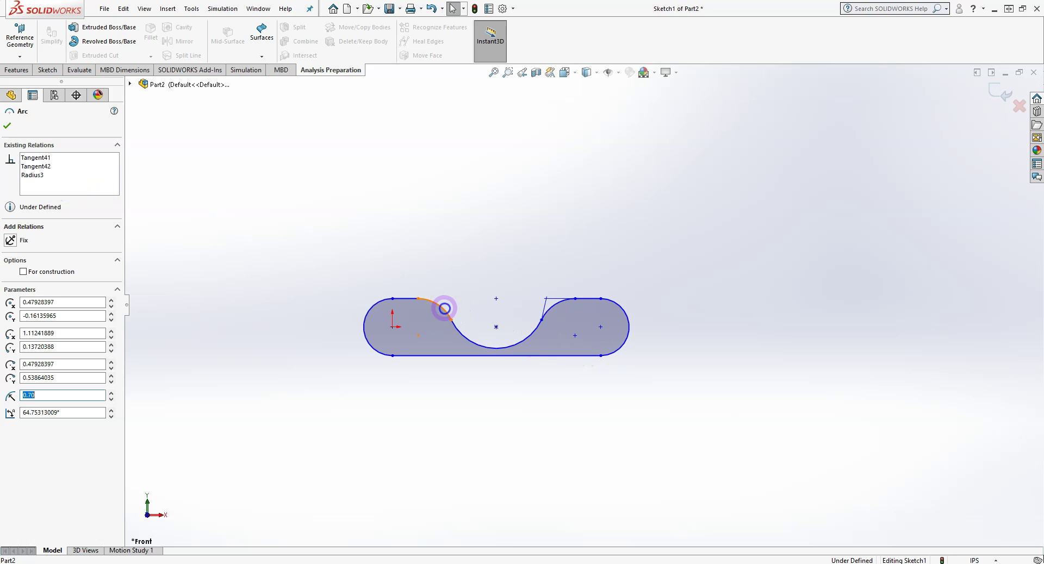
click(39, 158)
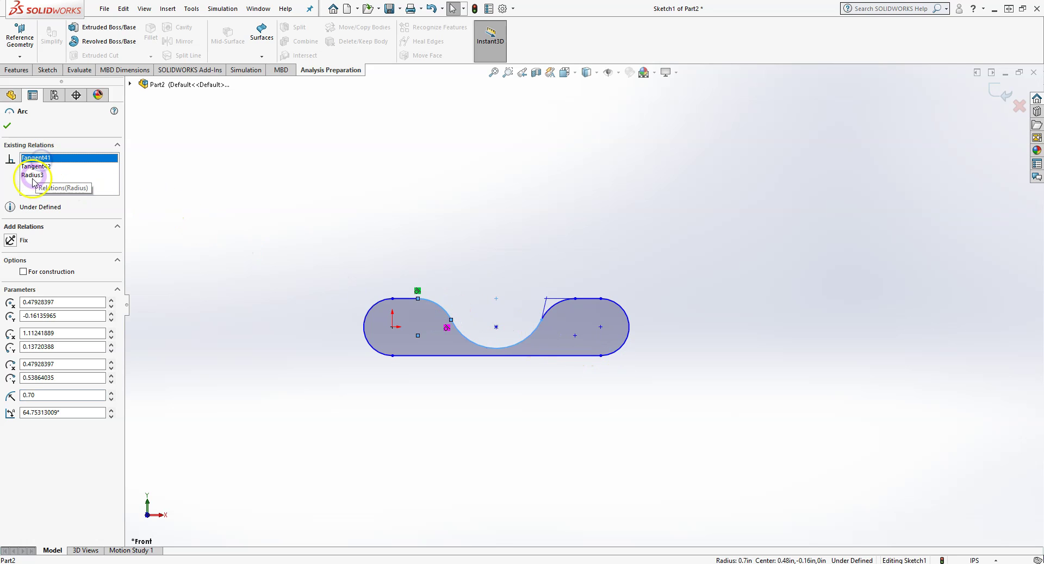
shift+click(33, 175)
click(47, 183)
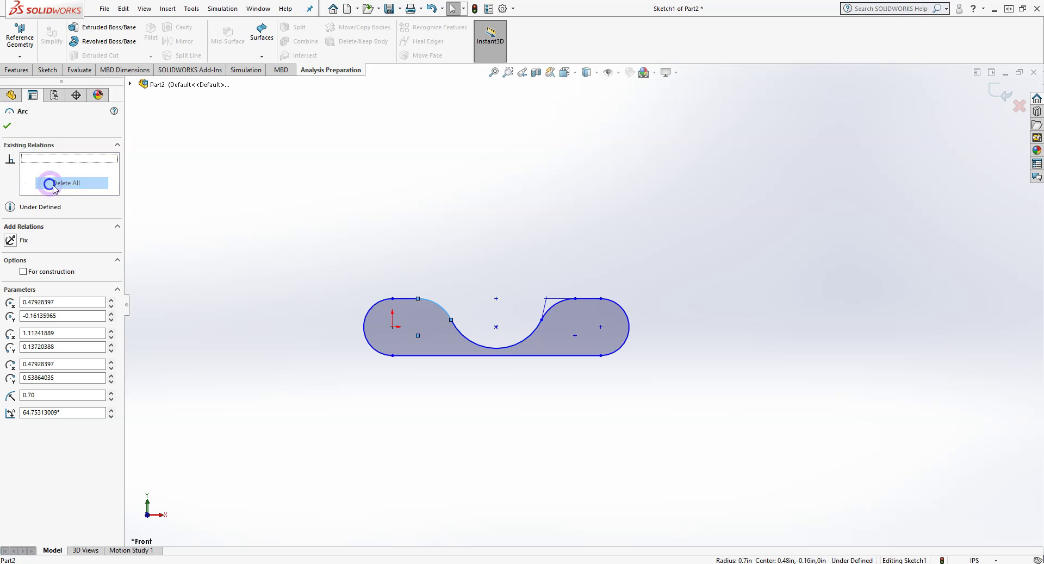
Delete the collinear and coincident relations from the short upper line left of the dip
click(412, 301)
click(38, 158)
shift+click(40, 166)
right_click(51, 167)
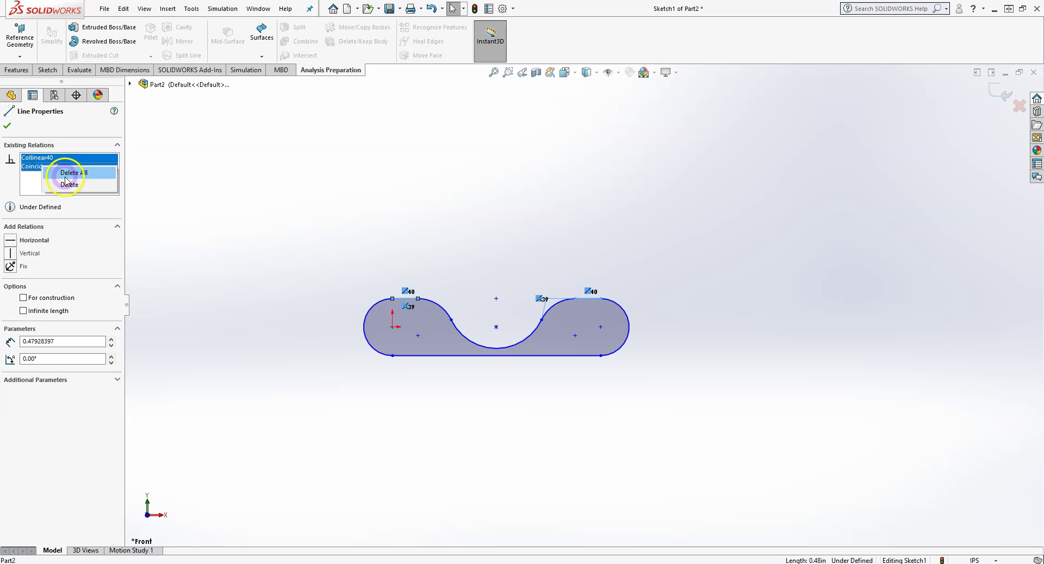
click(66, 178)
Delete the intersection relation from the short upper line right of the dip
click(583, 304)
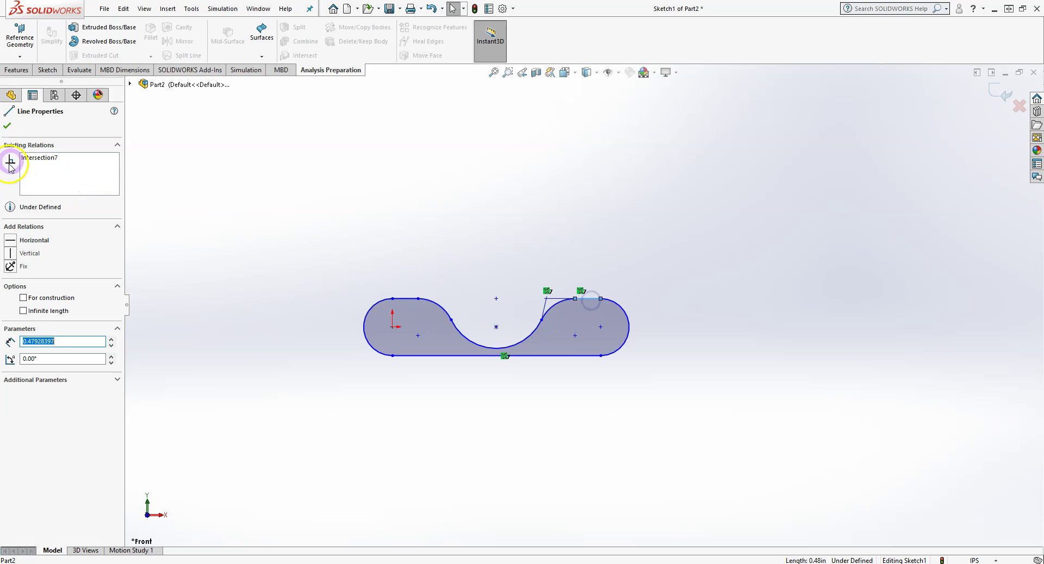
click(39, 158)
right_click(39, 162)
click(62, 168)
Check the profile's other lines and arcs, including all entities selected together, for existing relations
click(613, 301)
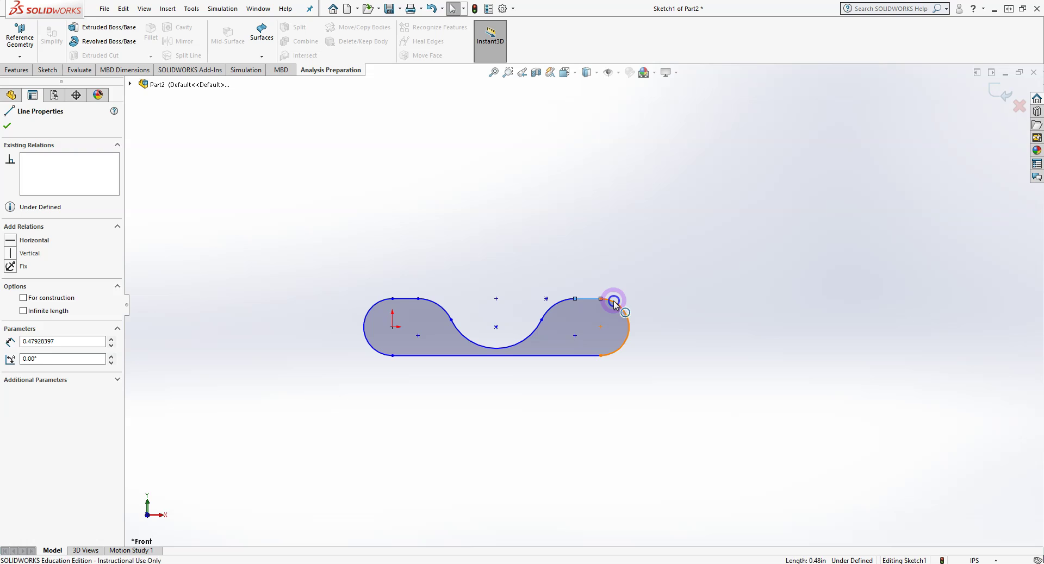
click(584, 357)
click(375, 352)
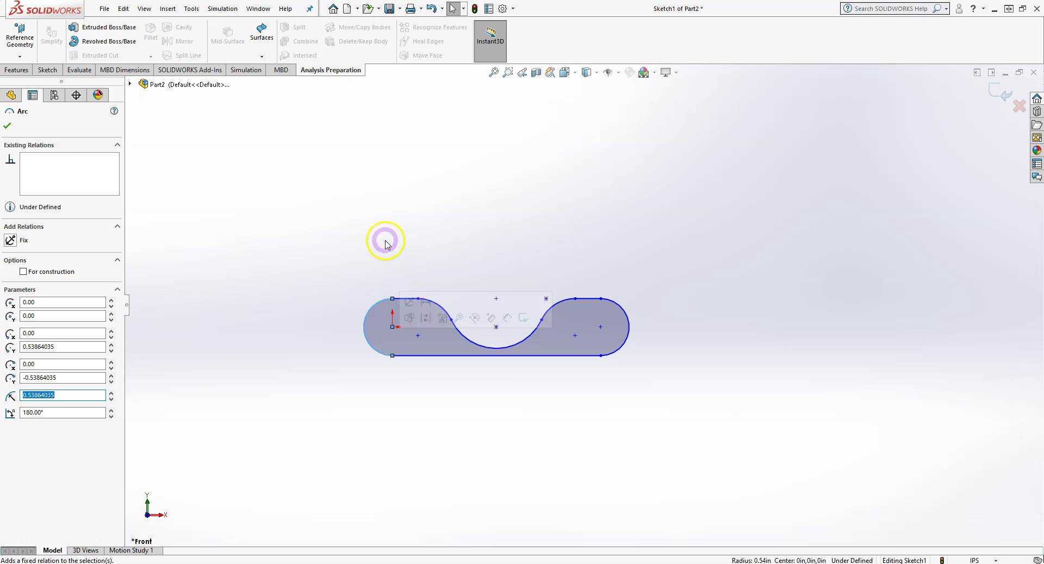
scroll(384, 240, down, 3)
click(458, 354)
click(520, 370)
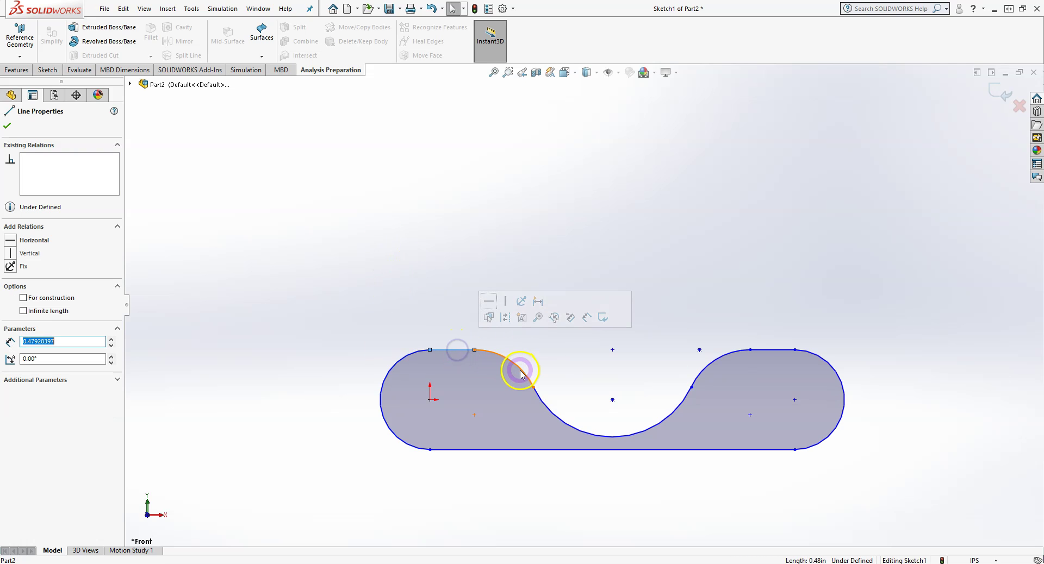
click(548, 409)
click(735, 354)
click(774, 289)
key(ctrl+a)
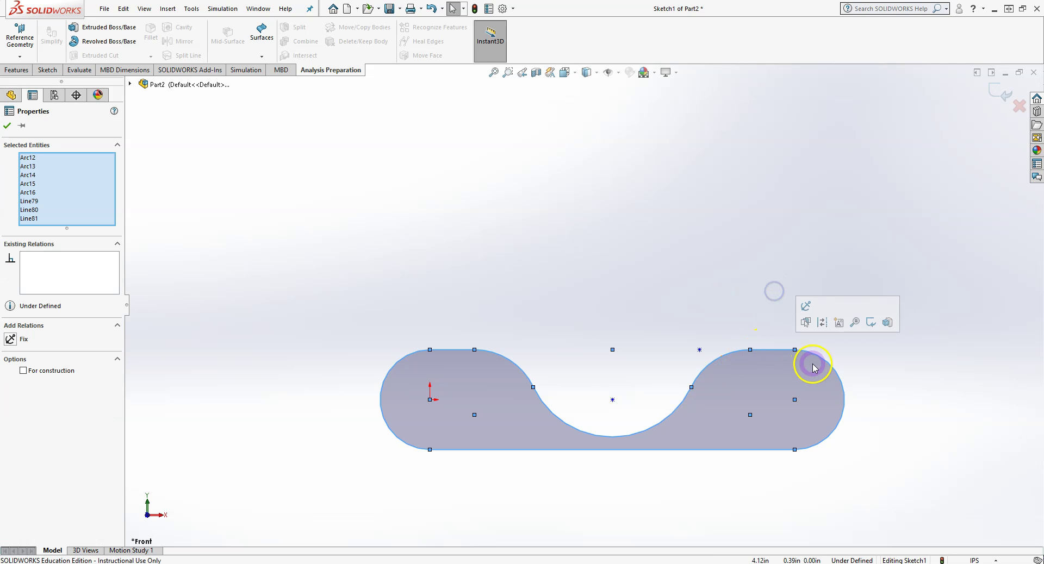
click(897, 374)
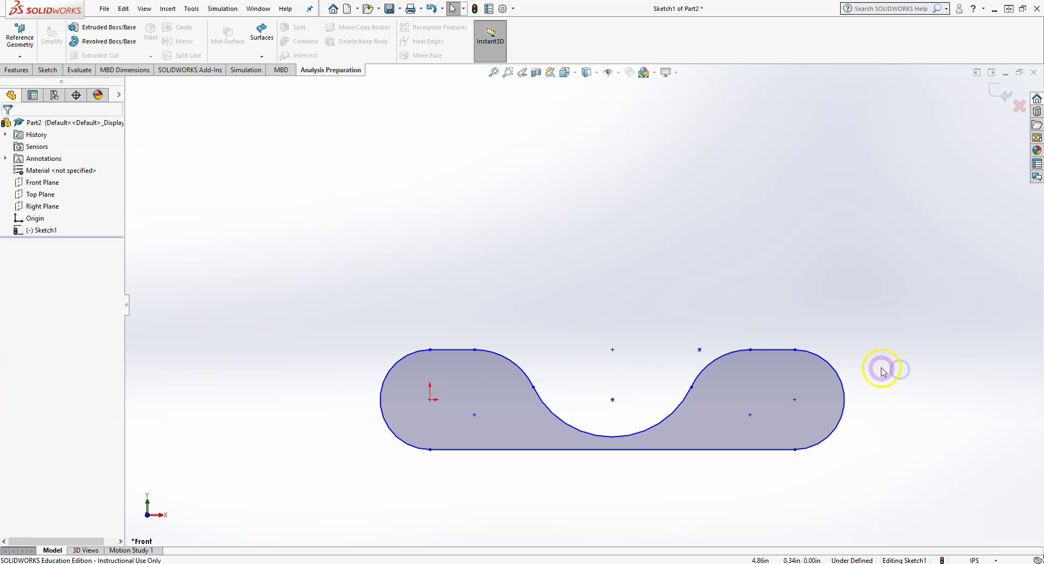
Try to move the whole profile, all eight lines and arcs, 2 in along X with Move Entities, keeping relations
scroll(883, 372, up, 3)
scroll(809, 369, down, 3)
scroll(272, 337, up, 1)
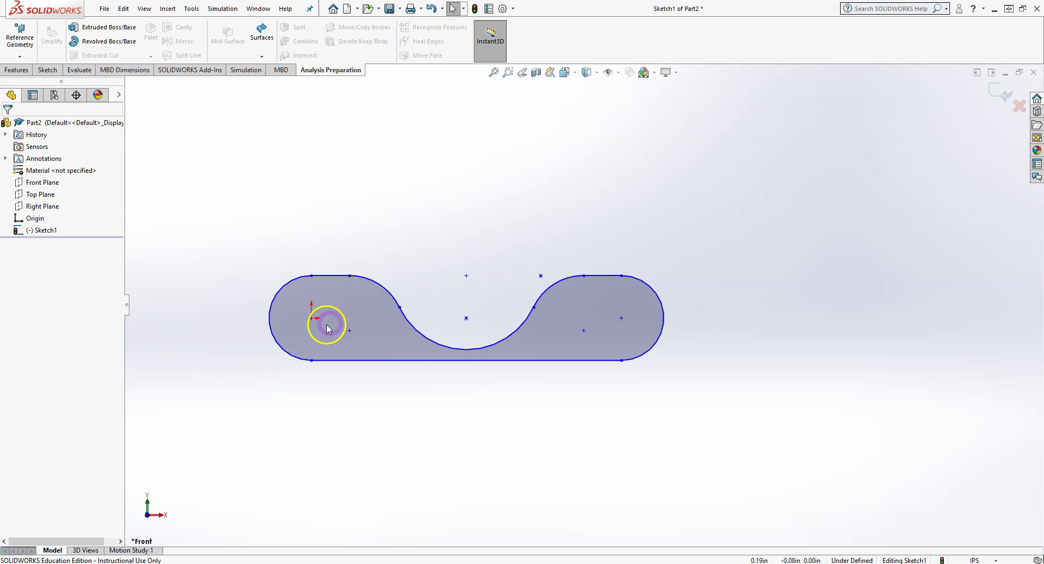
scroll(328, 328, down, 1)
click(743, 287)
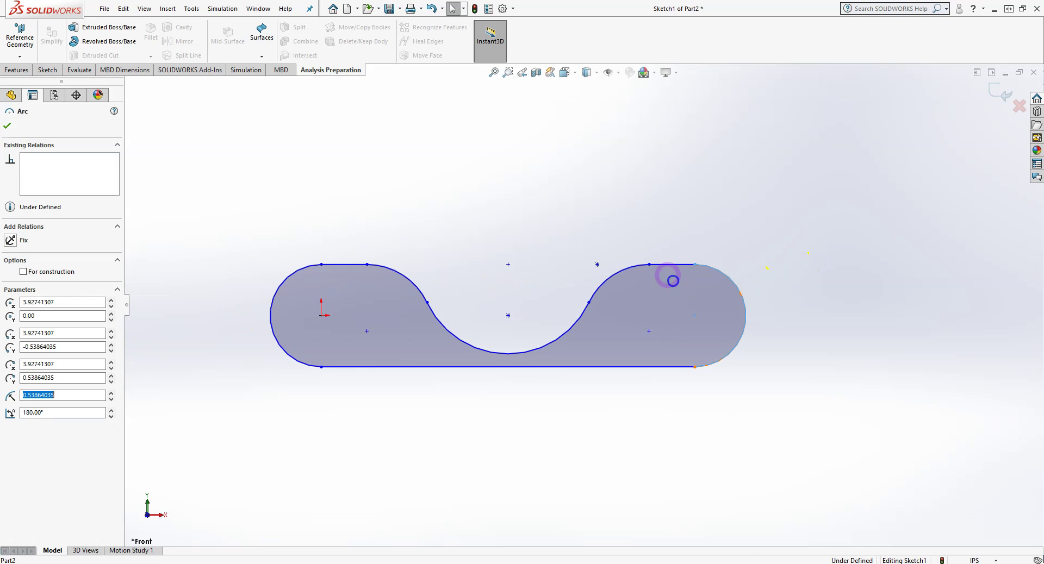
click(653, 270)
ctrl+click(618, 272)
ctrl+click(581, 318)
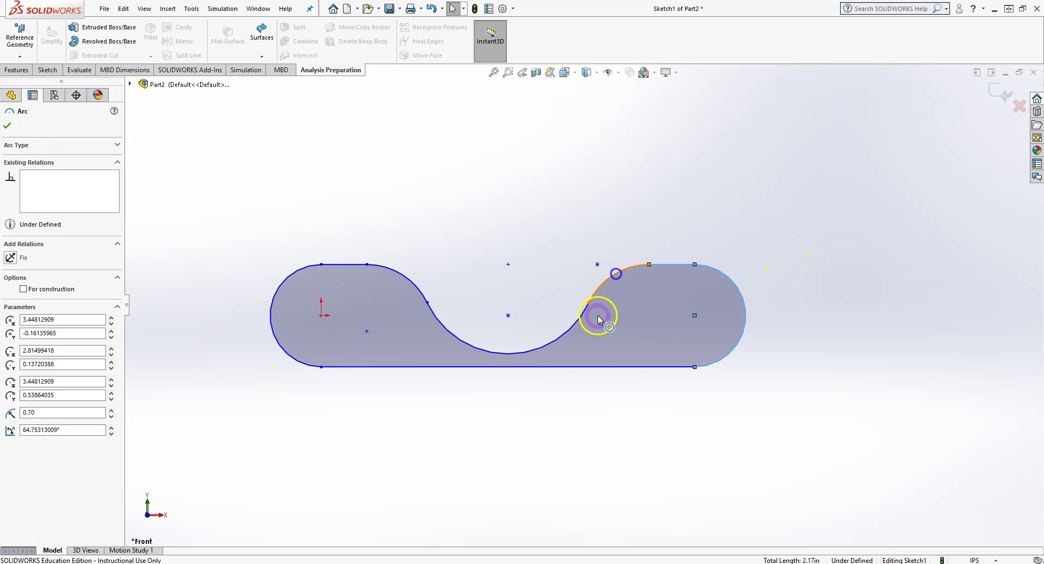
ctrl+click(383, 299)
ctrl+click(402, 287)
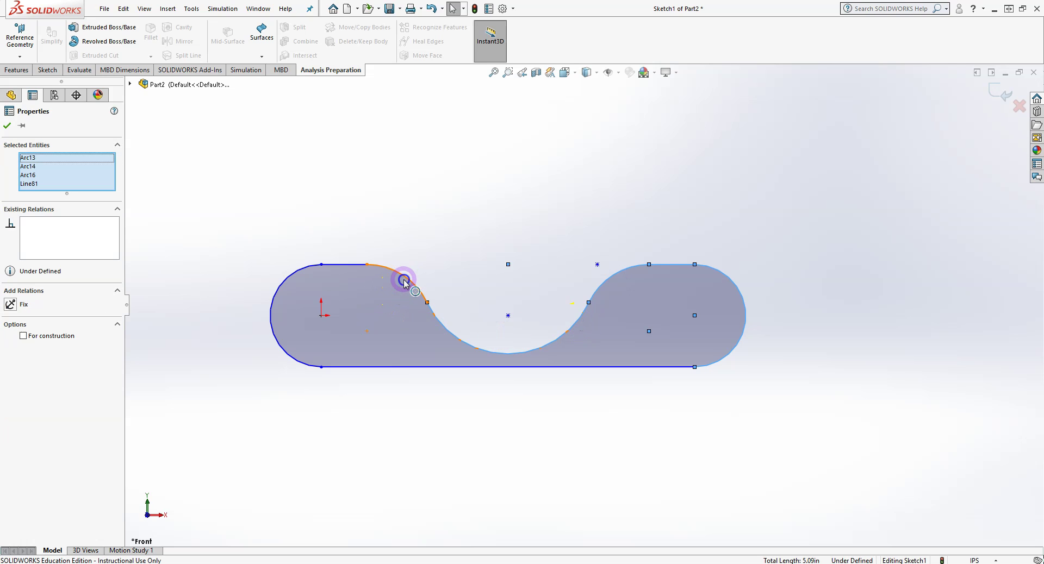
ctrl+click(345, 265)
ctrl+click(288, 274)
ctrl+click(421, 368)
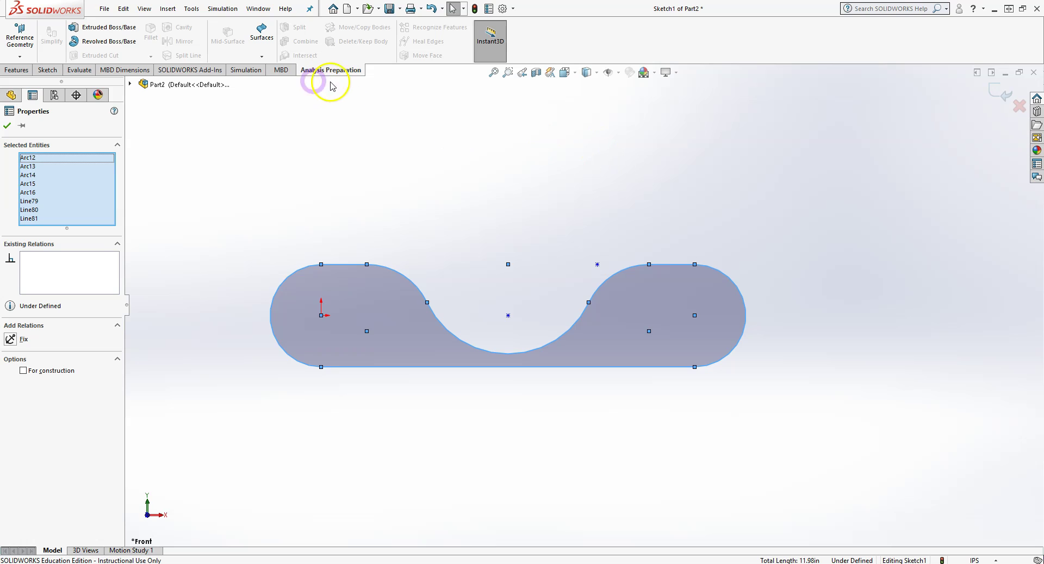
click(48, 70)
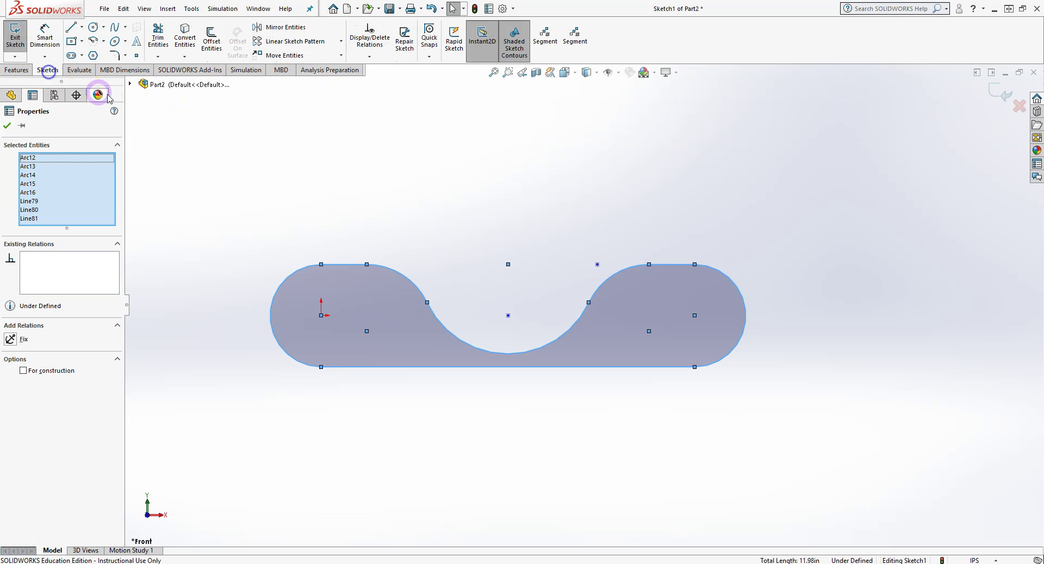
click(340, 56)
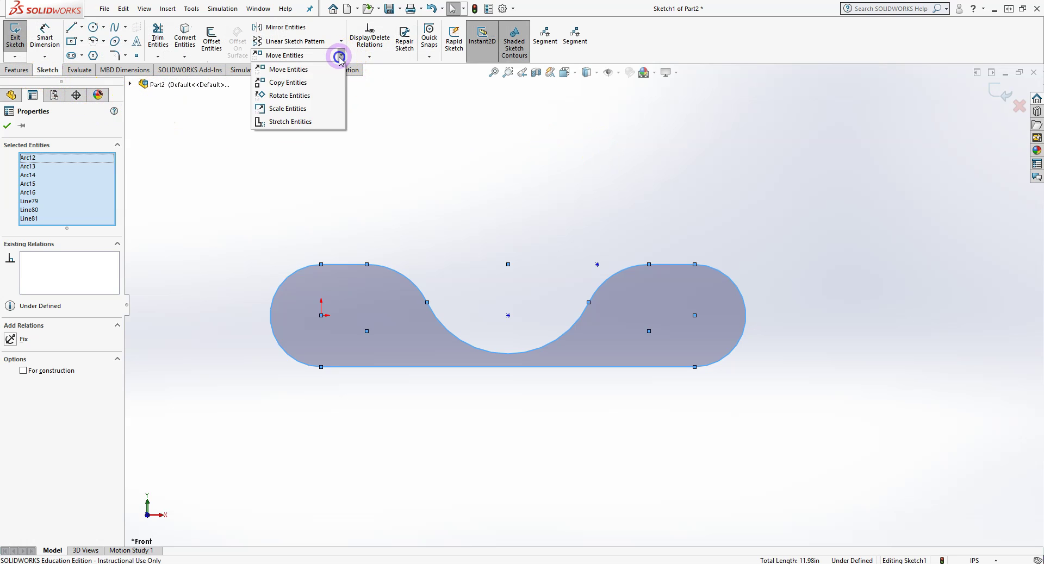
click(316, 71)
text(2)
click(54, 311)
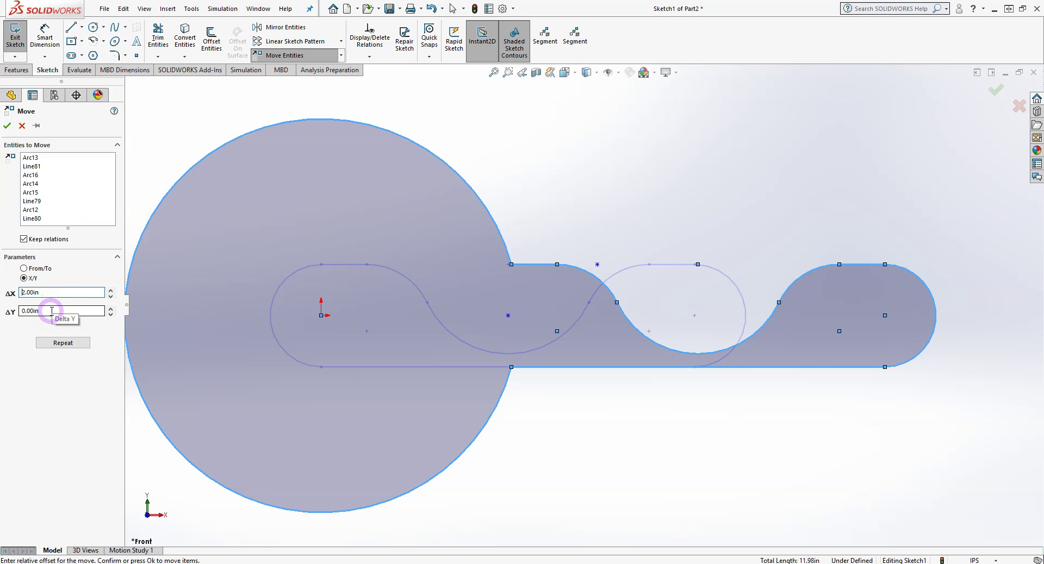
click(22, 125)
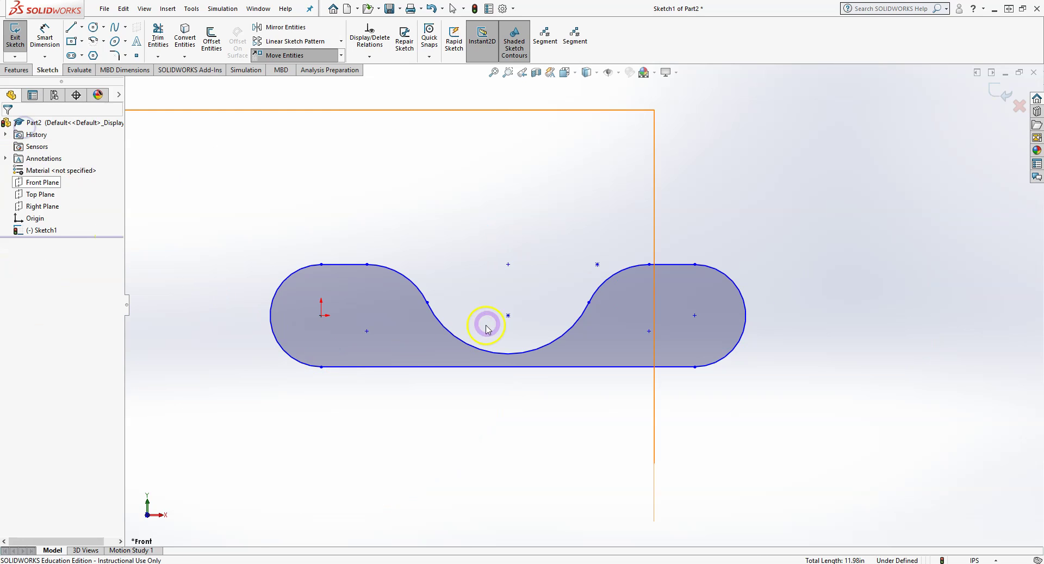
Check the centre points of the profile's arcs and the right dip-side arc for existing relations
click(508, 315)
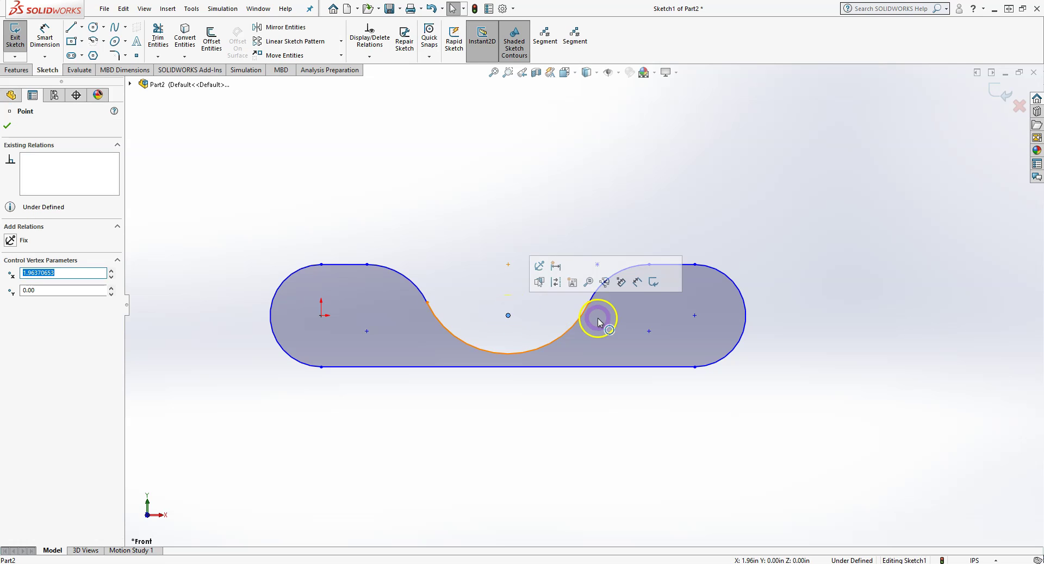
click(649, 332)
click(695, 315)
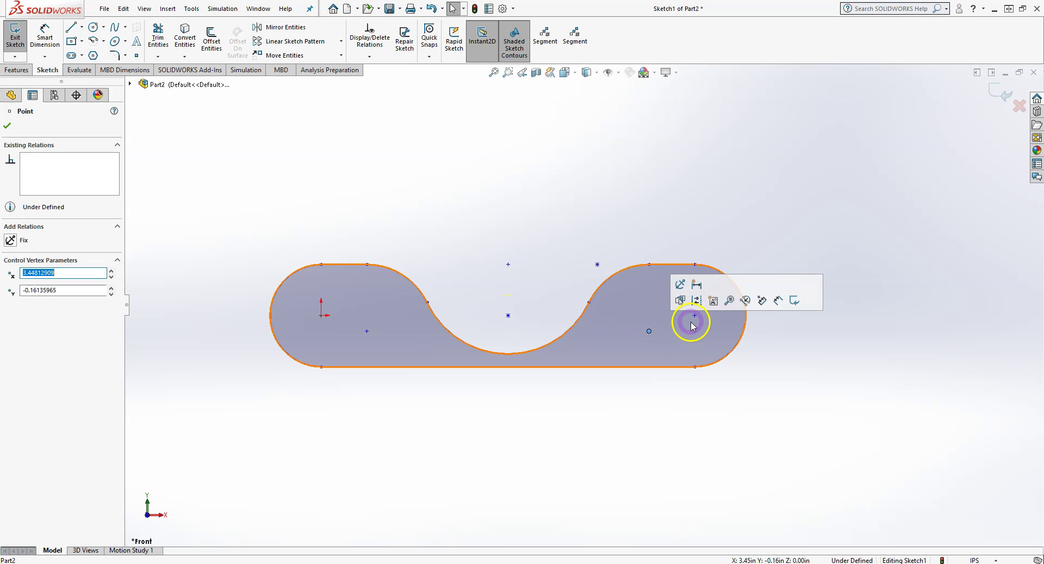
click(366, 331)
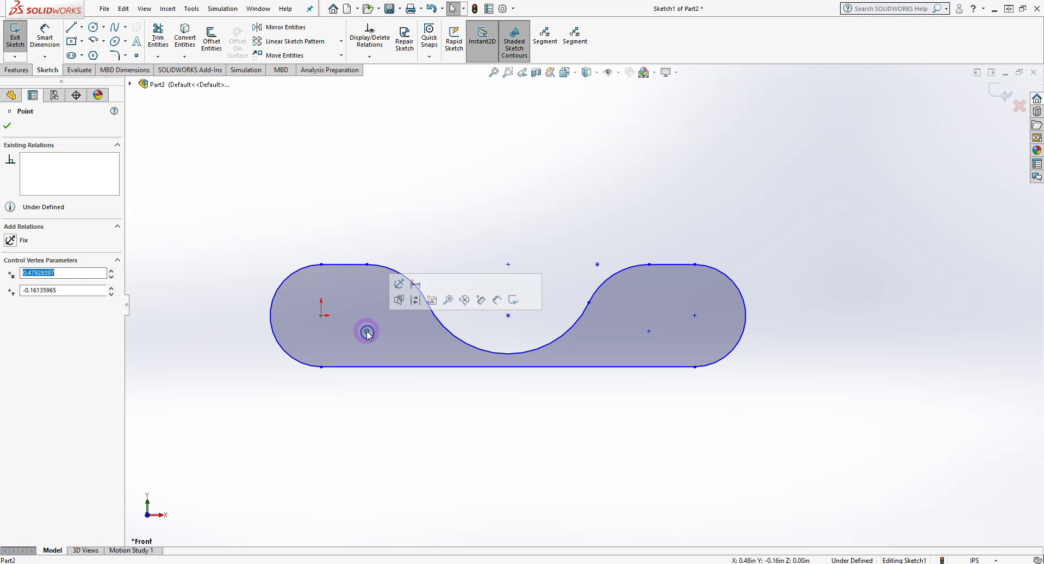
click(508, 266)
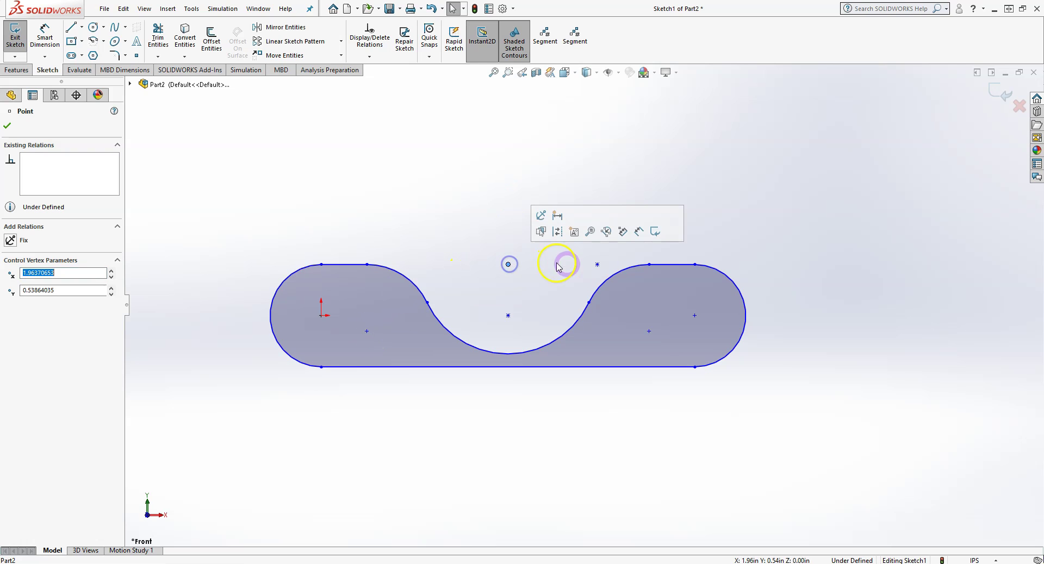
double_click(621, 277)
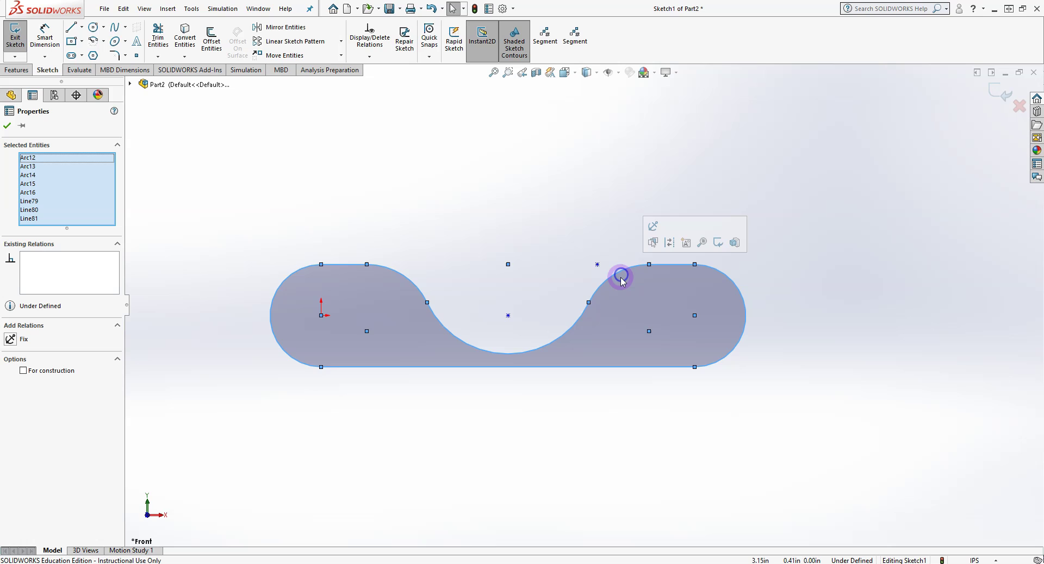
click(730, 273)
click(858, 306)
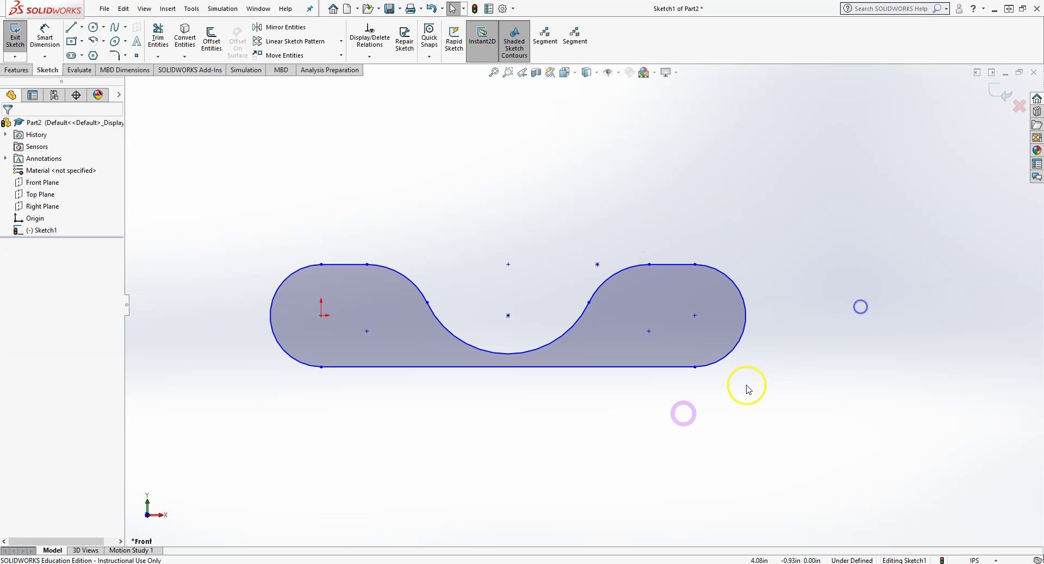
Check the long lower line, the central dip arc and its two neighbouring arcs for existing relations
click(443, 367)
mouse_move(498, 376)
mouse_down()
mouse_move(497, 415)
mouse_move(496, 380)
mouse_up()
click(424, 368)
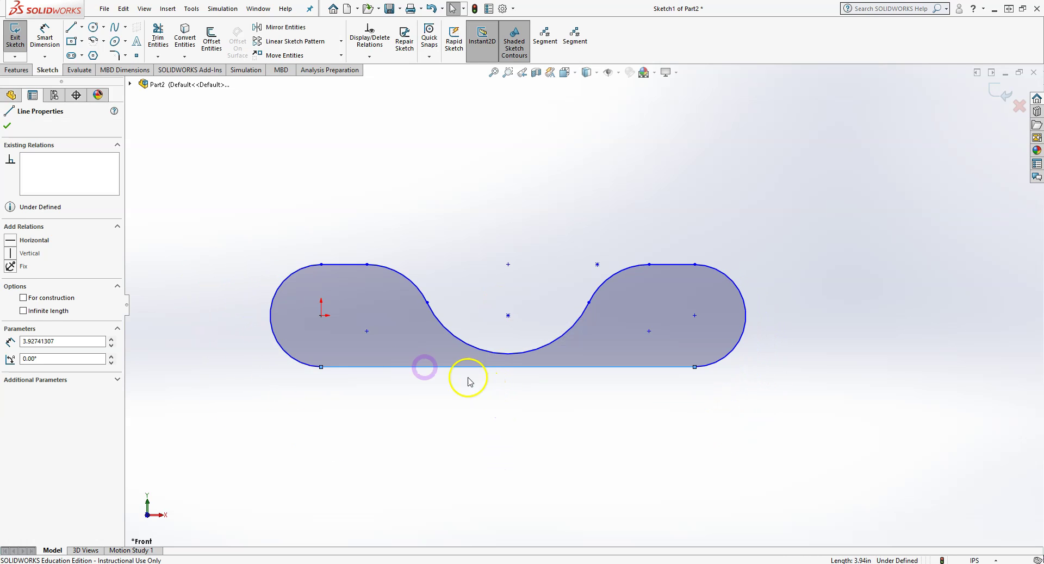
click(435, 320)
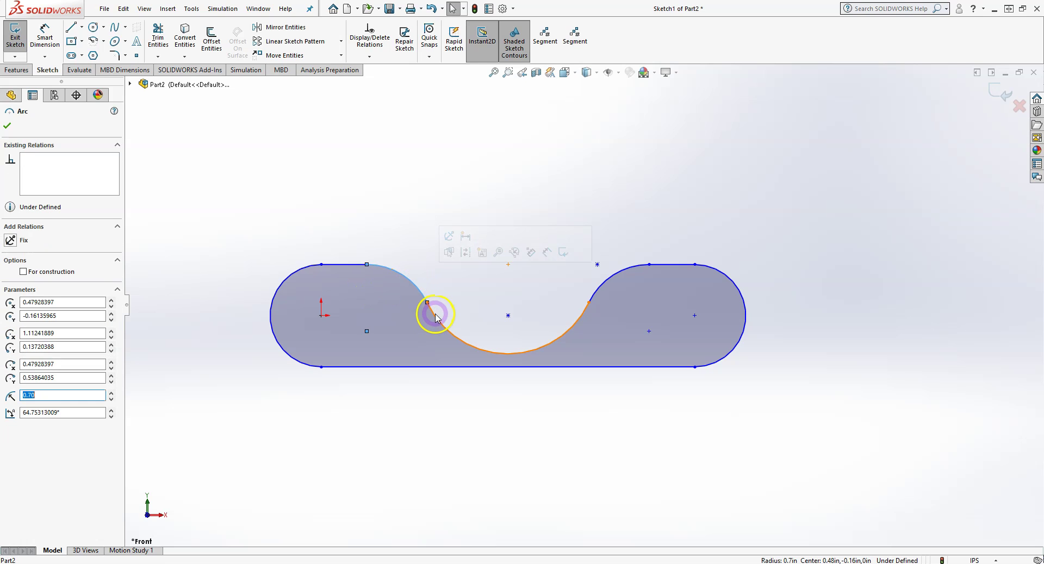
click(435, 318)
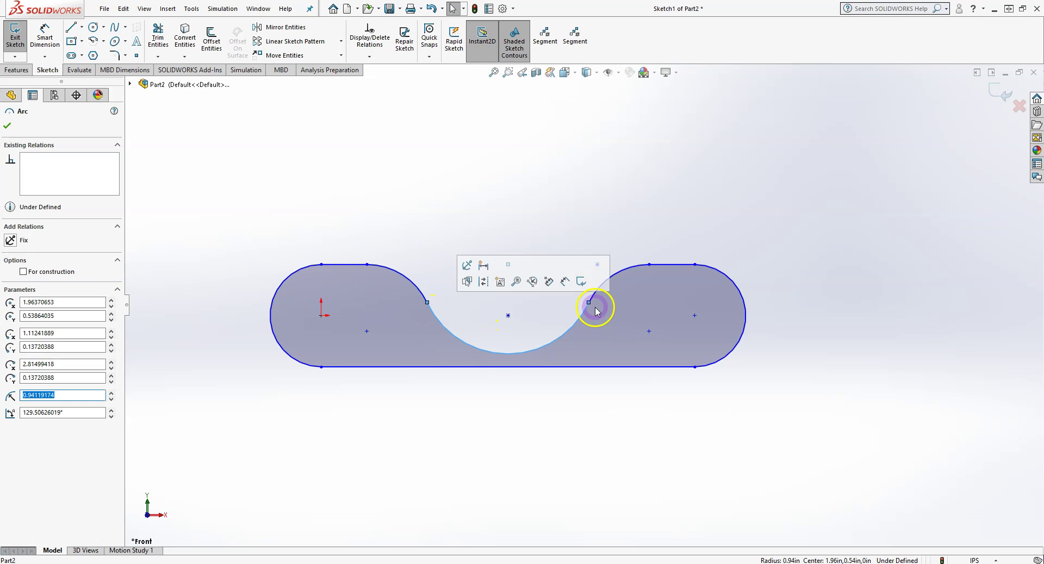
click(627, 269)
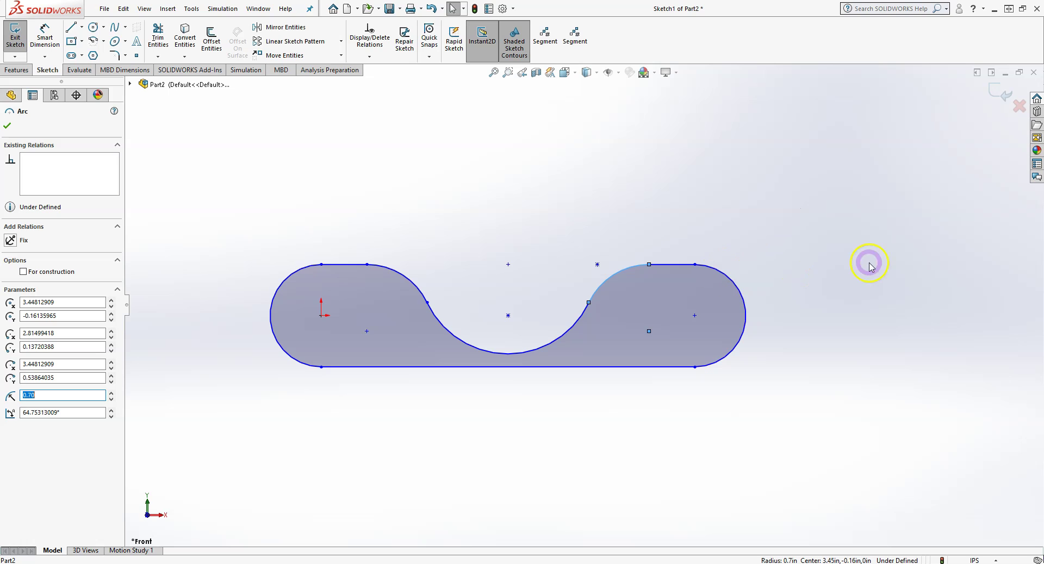
Delete the entire profile with its points and draw a centre-point circle about 1.33 in in diameter to the right of the origin
mouse_move(863, 230)
mouse_down()
mouse_move(65, 451)
mouse_move(225, 413)
mouse_up()
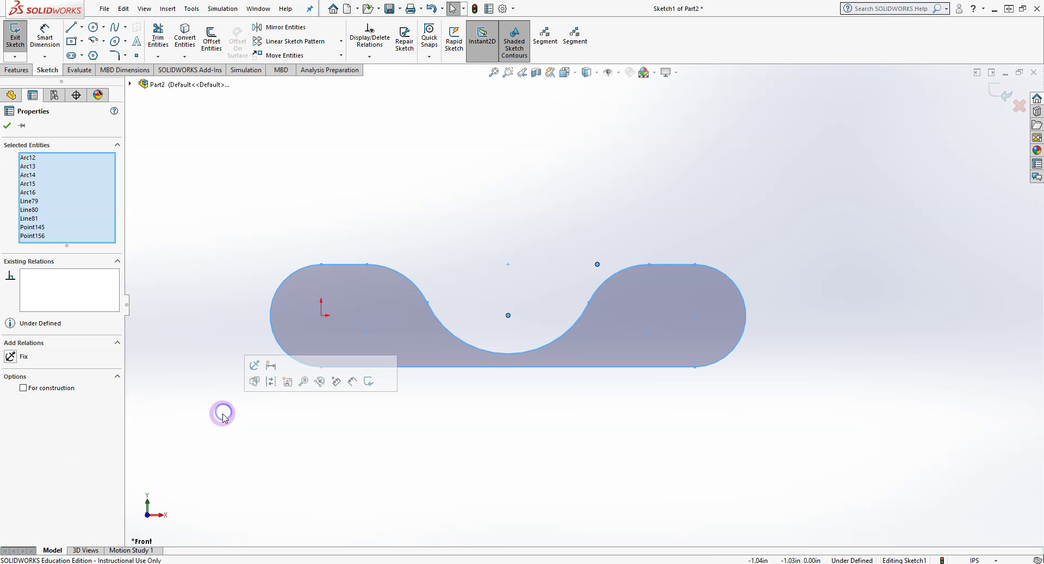
key(Delete)
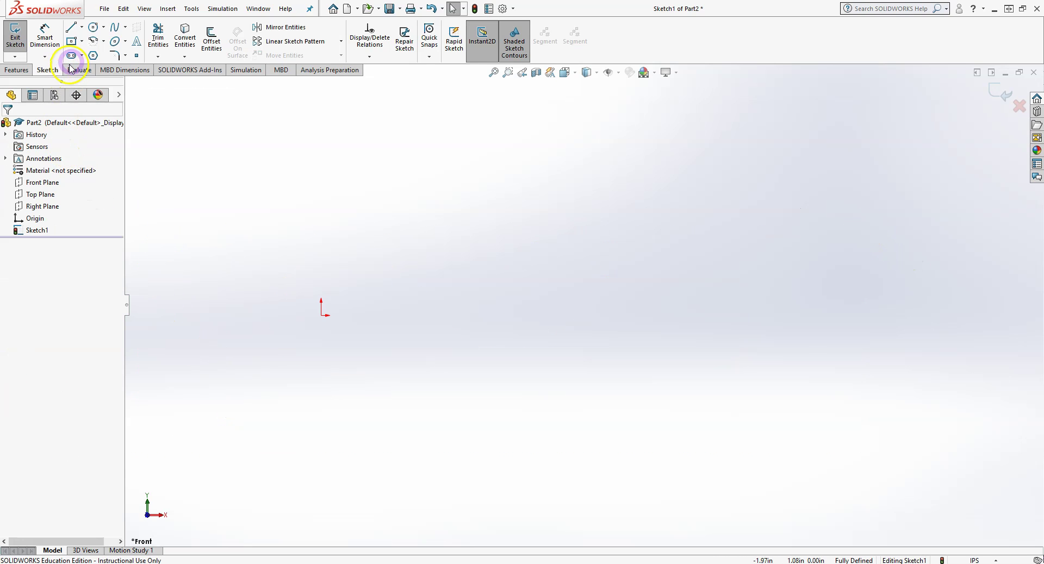
click(103, 27)
click(112, 41)
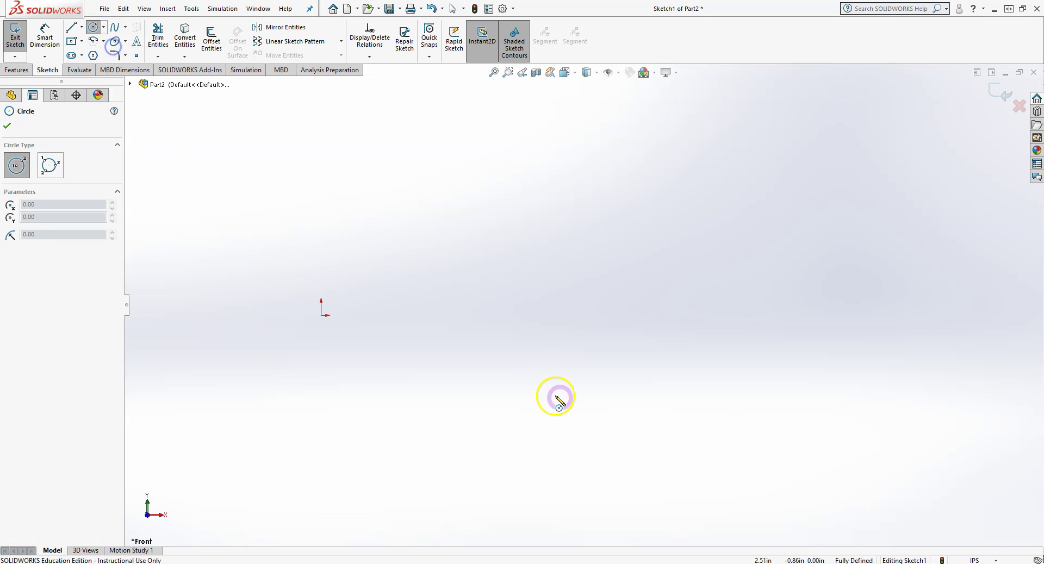
drag(536, 296, 500, 346)
right_click(500, 346)
click(530, 349)
scroll(582, 302, up, 2)
Move the circle up and to the right with Move Entities From/To, using its centre point as the start point and keeping relations
click(287, 55)
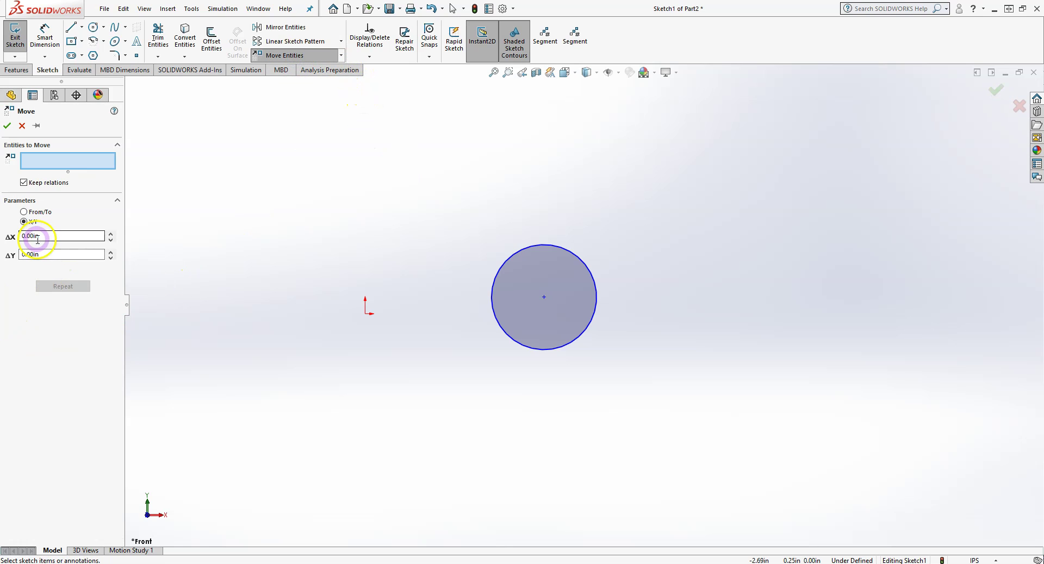
click(55, 166)
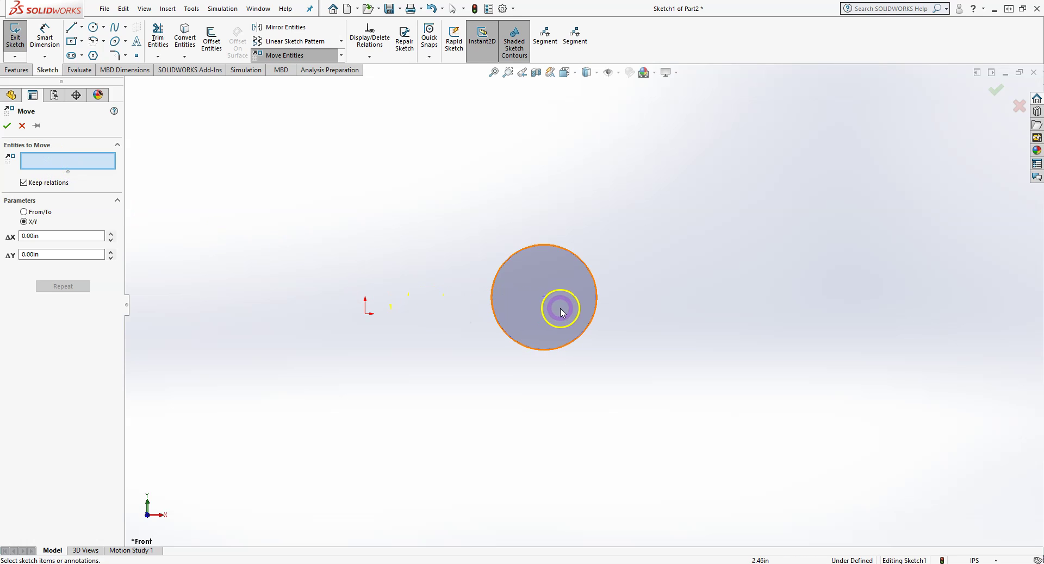
click(543, 297)
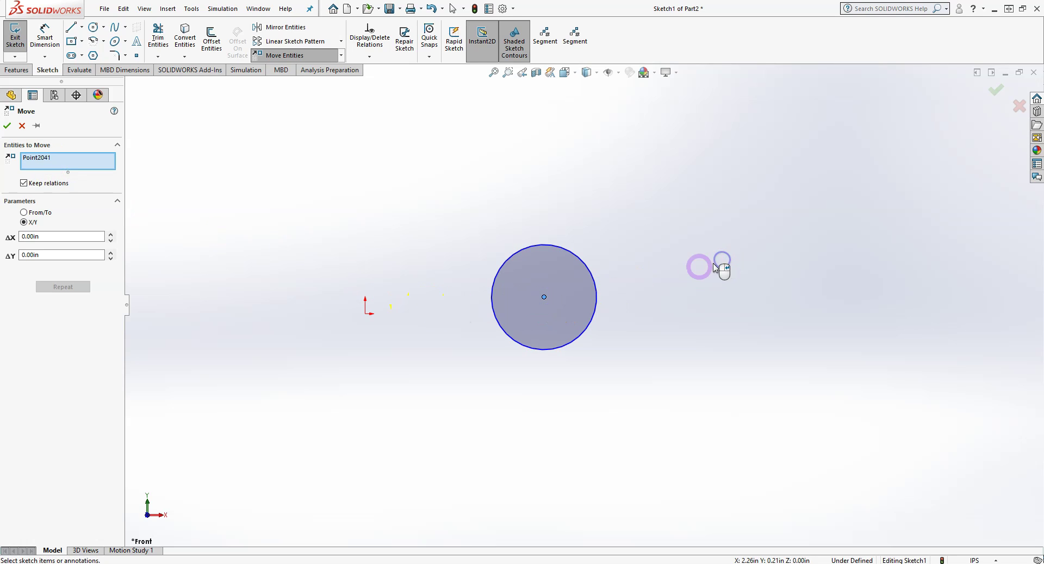
click(43, 222)
click(24, 213)
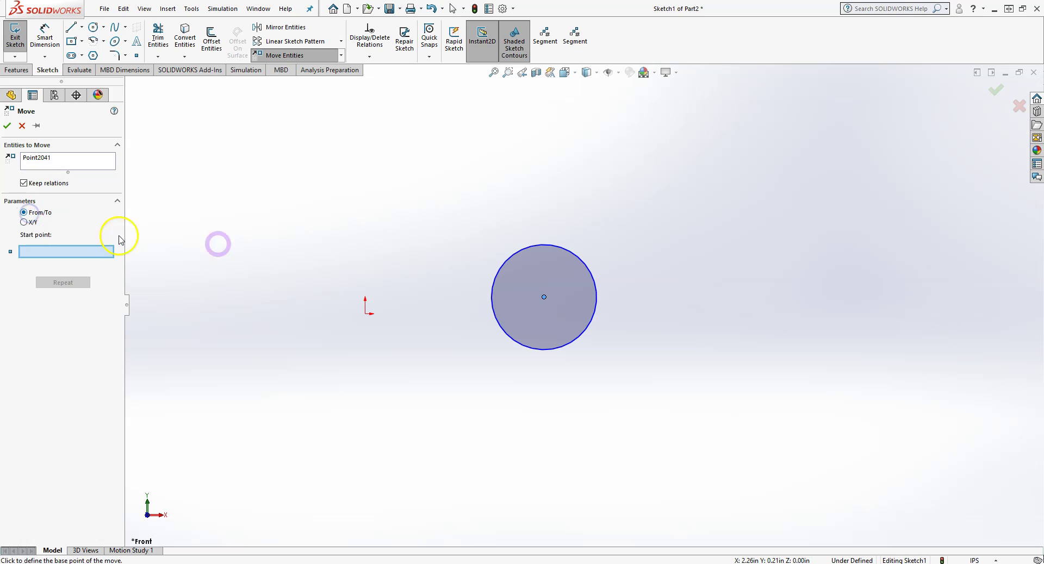
click(544, 298)
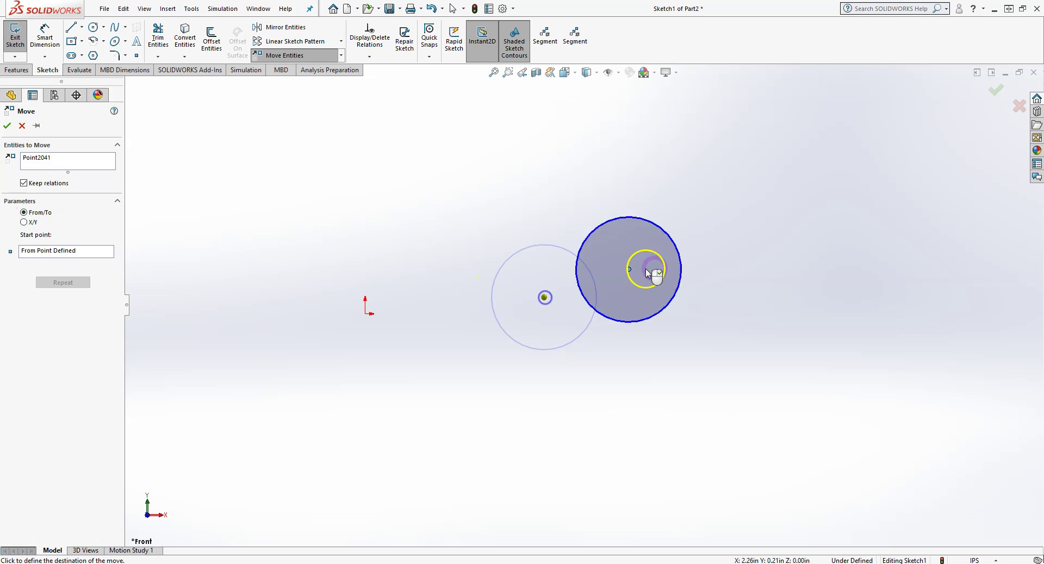
click(712, 251)
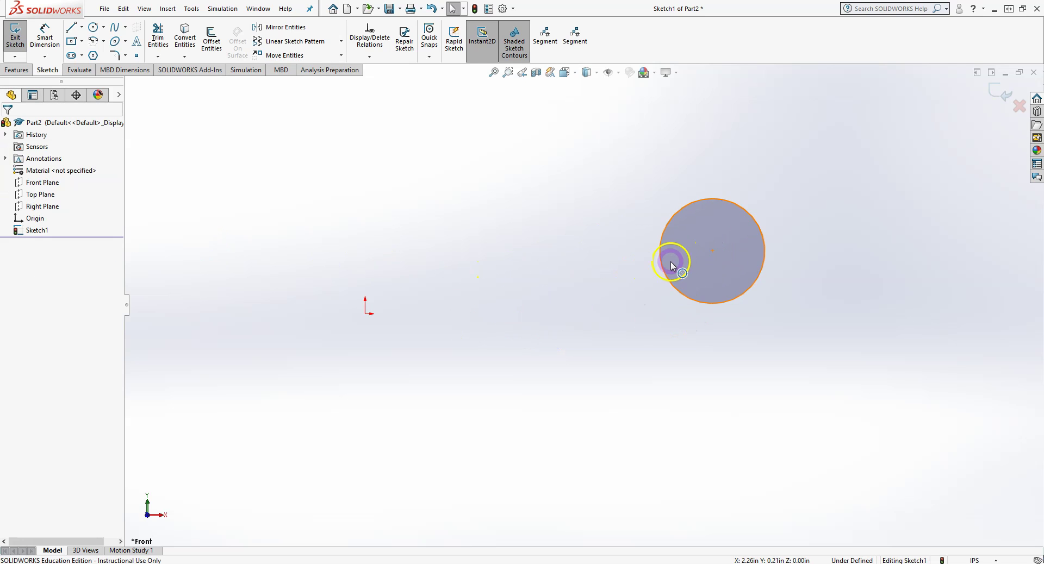
click(343, 198)
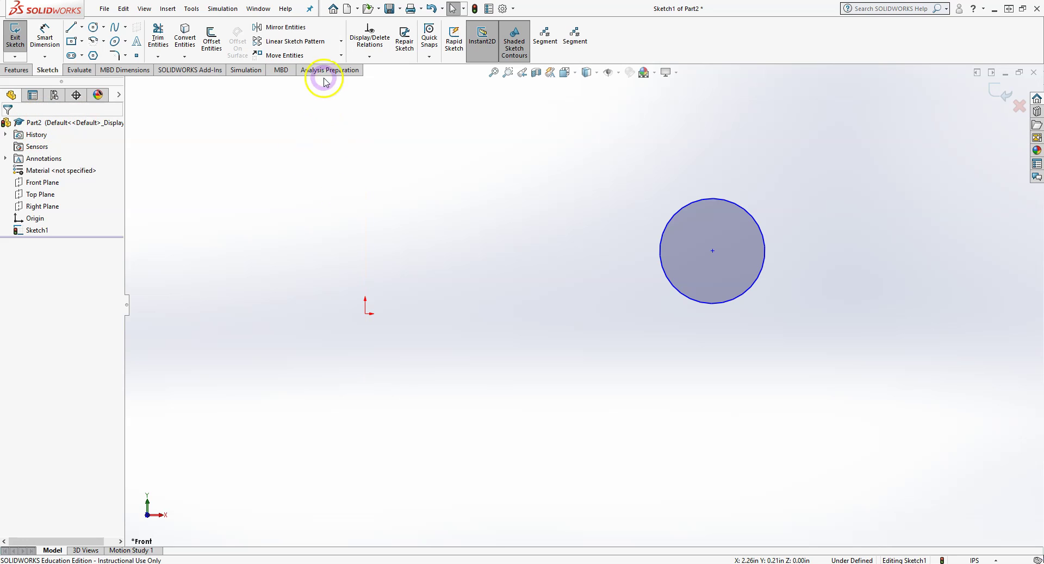
click(296, 55)
click(191, 236)
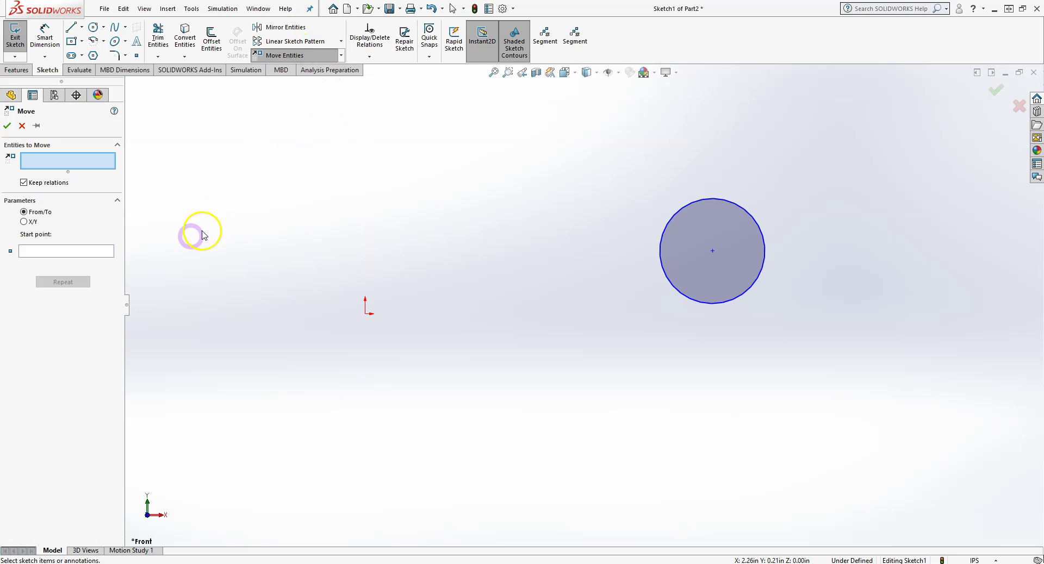
click(24, 221)
click(33, 239)
click(47, 237)
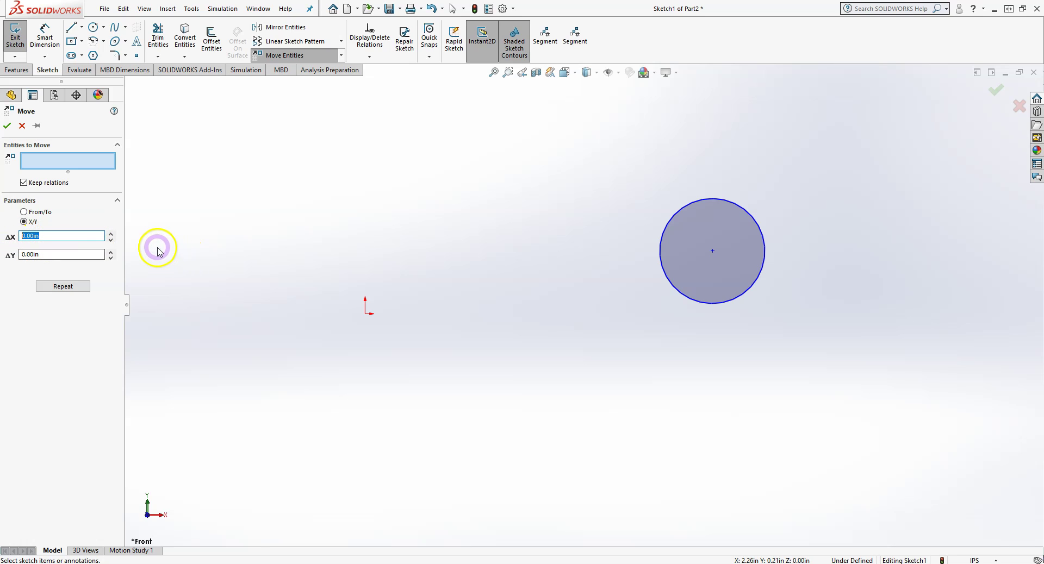
click(24, 254)
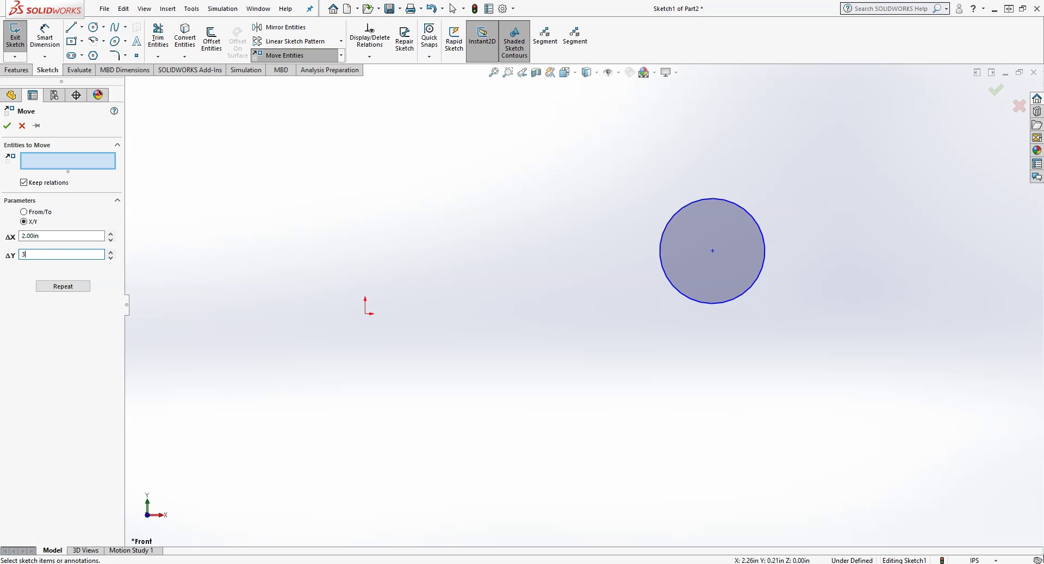
click(70, 289)
key(Escape)
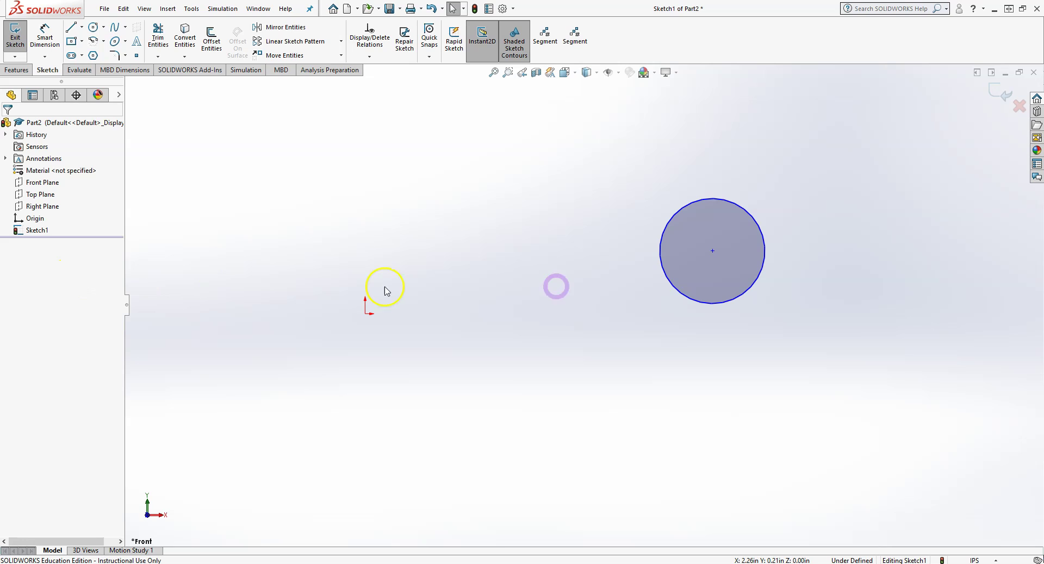
Move the circle by its centre point 2 in along X and 3 in along Y with Move Entities, keeping relations
click(714, 252)
click(763, 237)
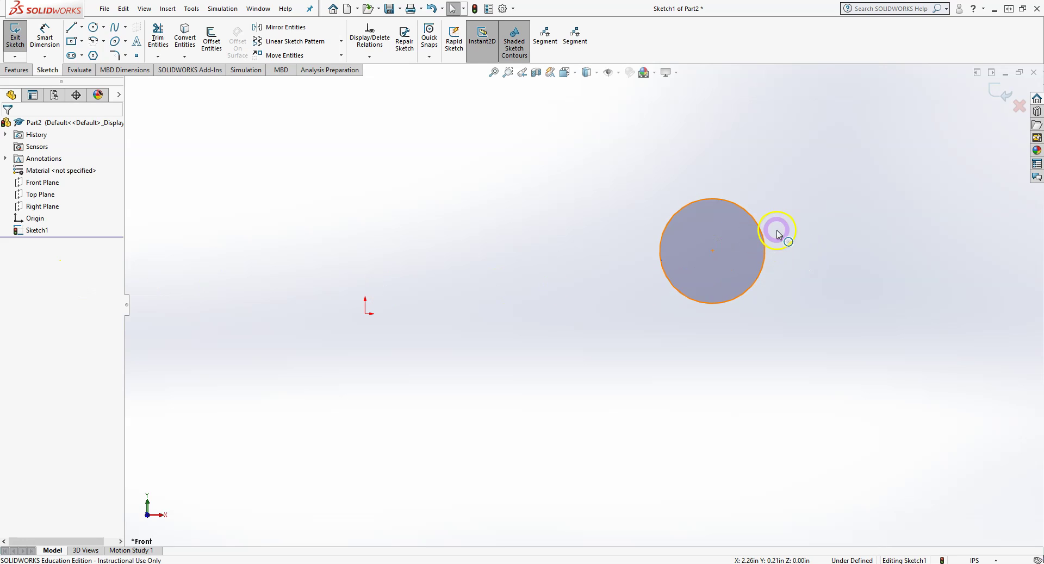
click(285, 55)
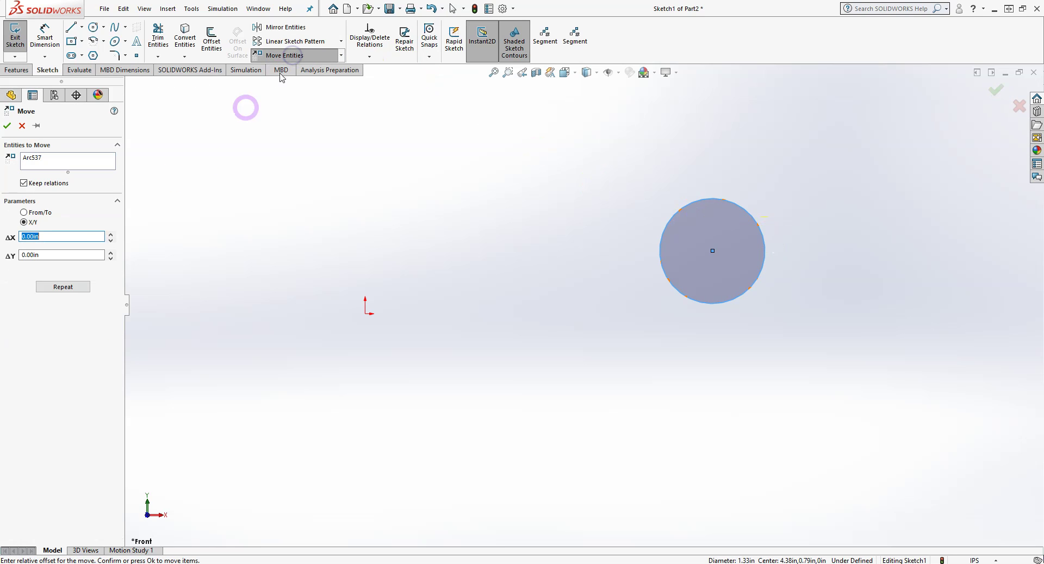
right_click(33, 159)
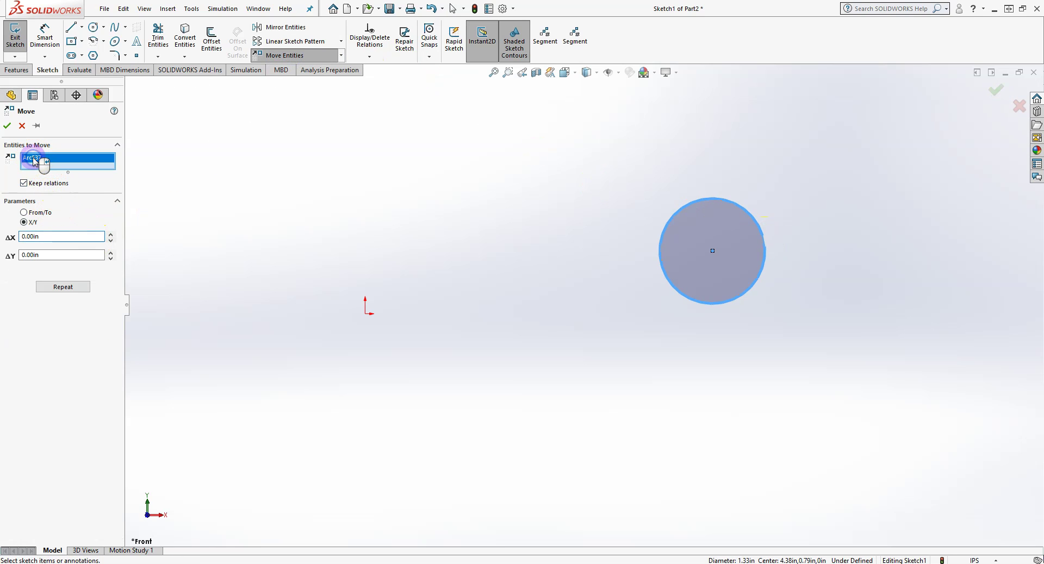
click(55, 166)
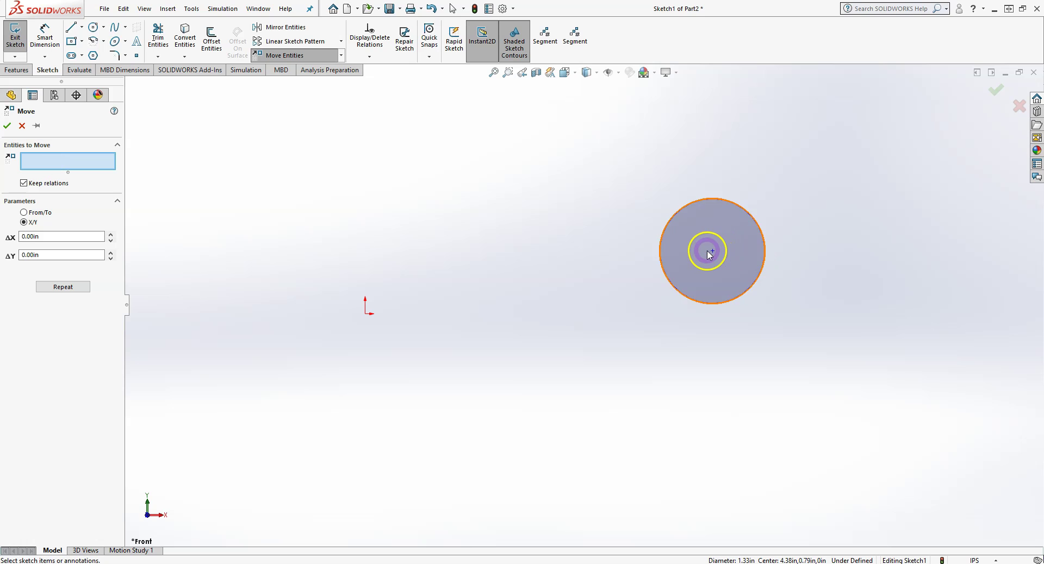
click(713, 251)
click(46, 237)
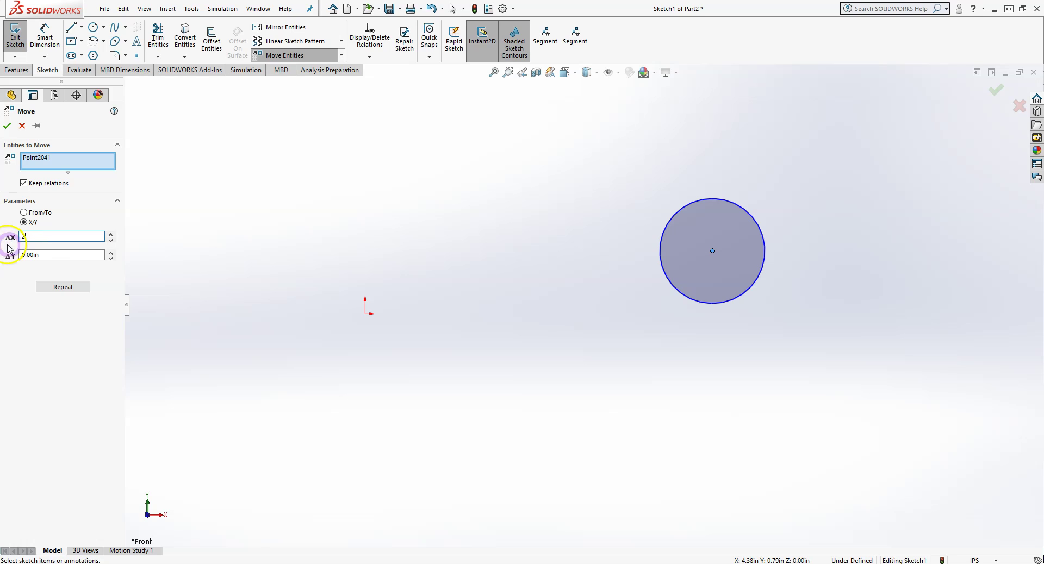
click(32, 255)
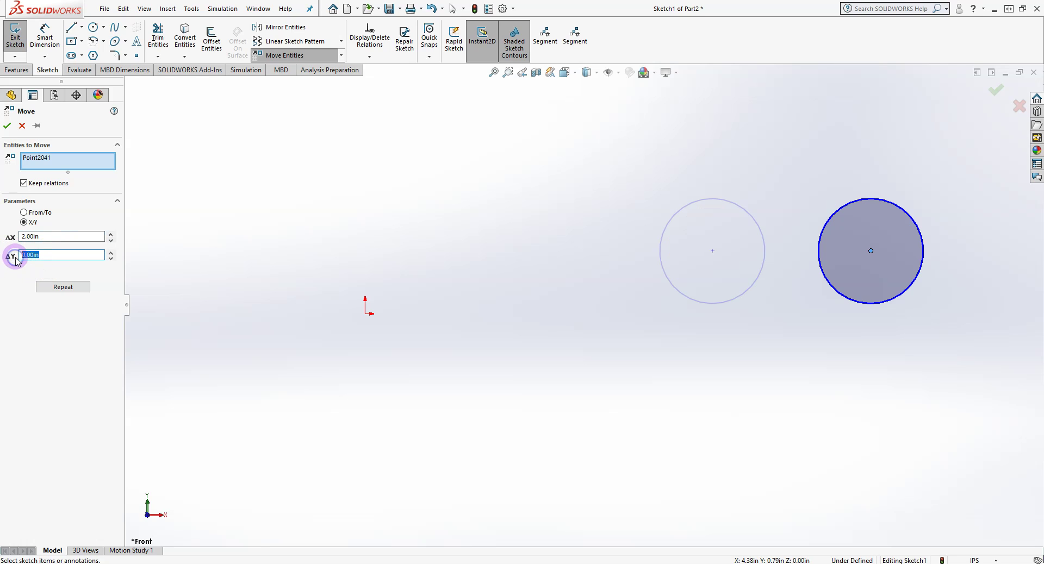
text(3)
scroll(635, 310, up, 5)
scroll(737, 207, down, 3)
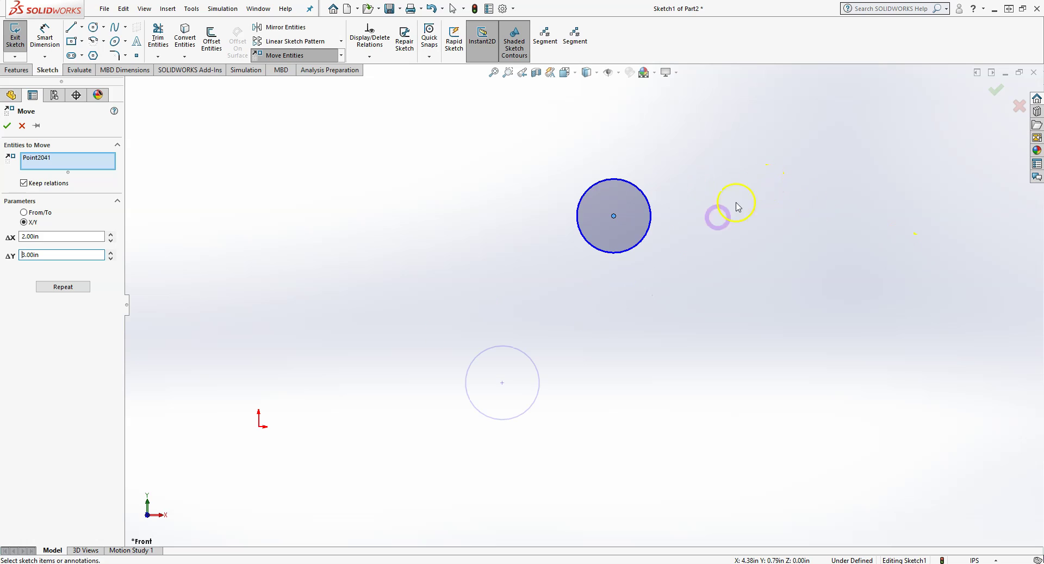
click(8, 127)
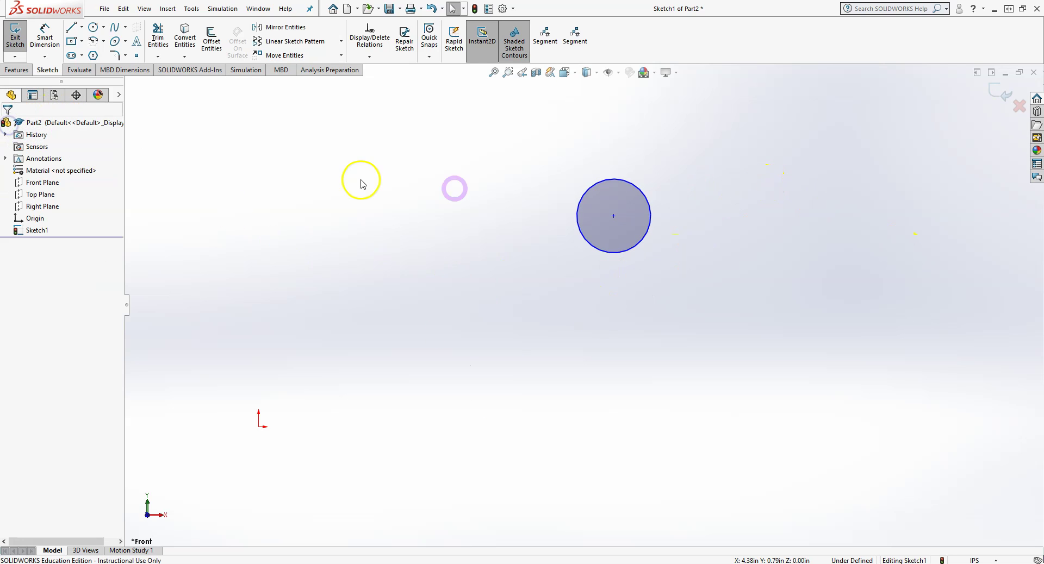
Reposition the circle freehand with its centre at about X 6.92 in, Y 2.51 in, and show the variants of Move Entities
drag(614, 217, 644, 288)
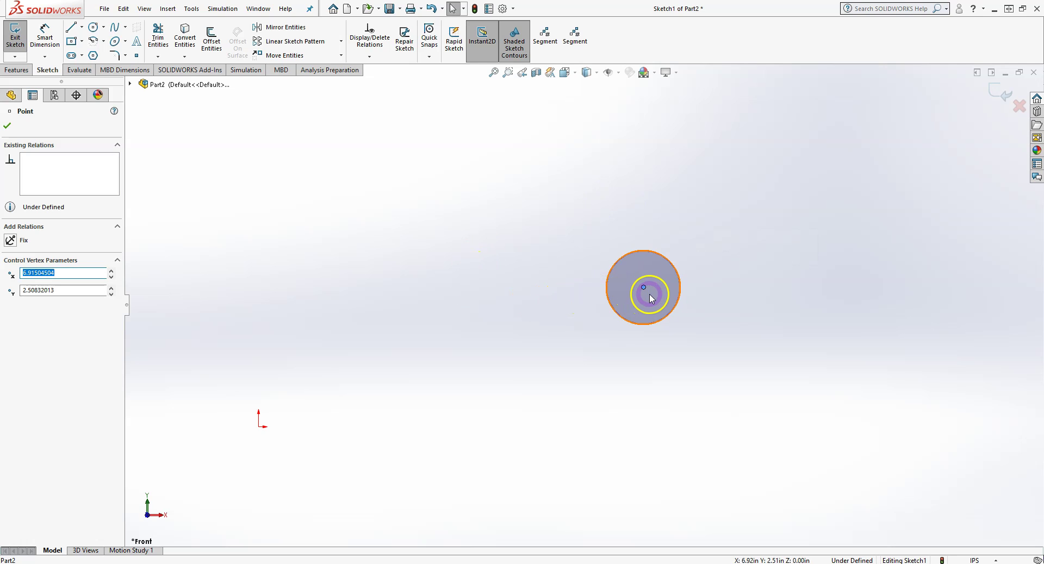
click(341, 56)
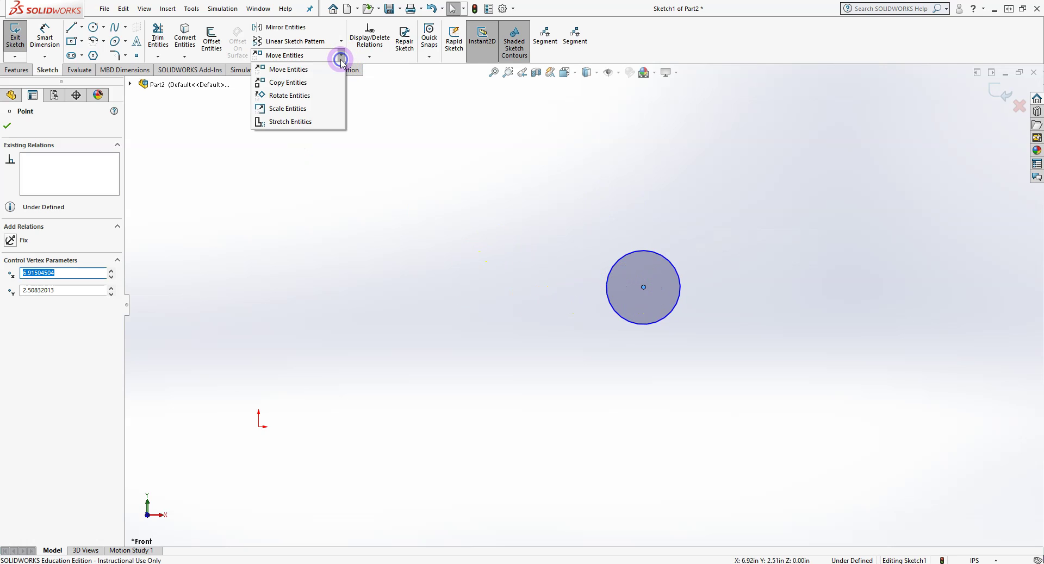
click(320, 98)
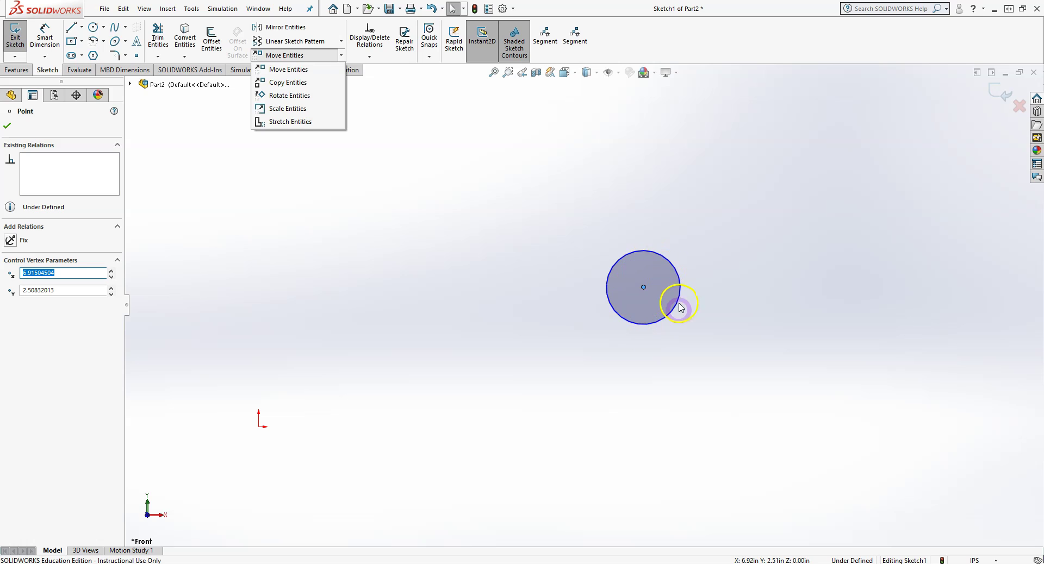
Start Scale Entities with the circle's centre as the scale point and set the scale factor to 1.5
click(301, 109)
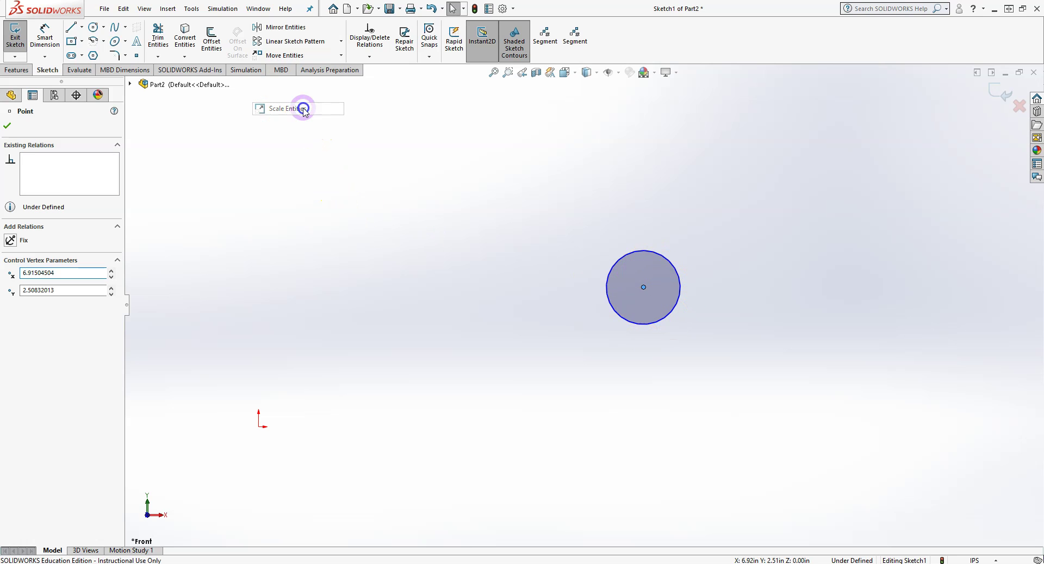
click(661, 299)
click(83, 229)
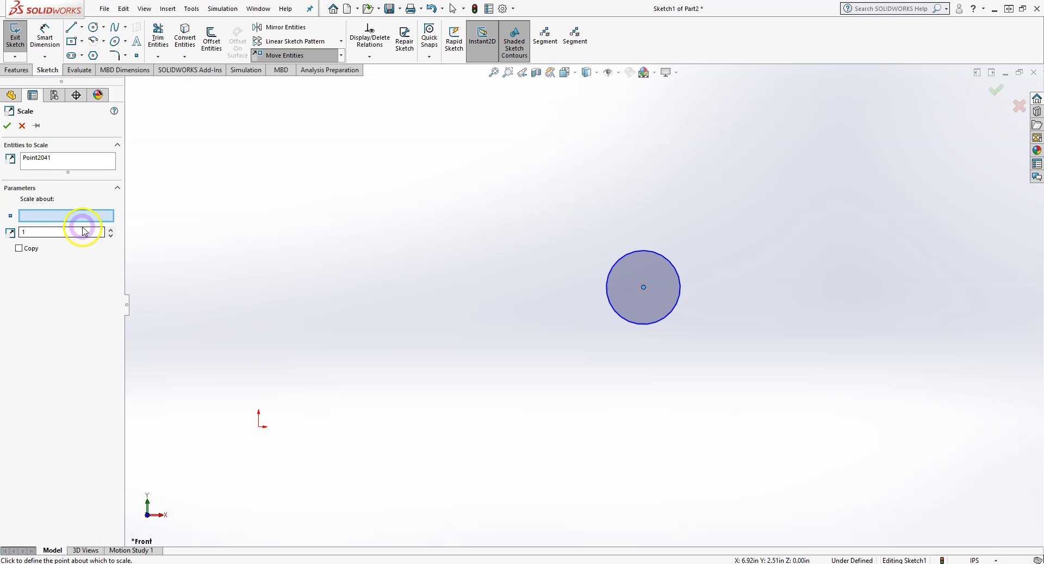
click(645, 288)
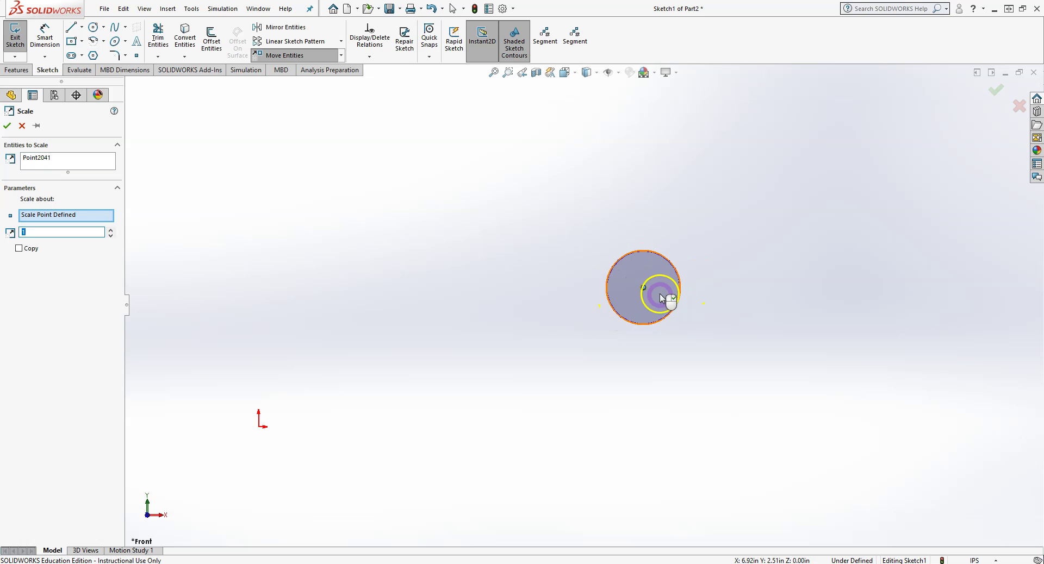
click(26, 232)
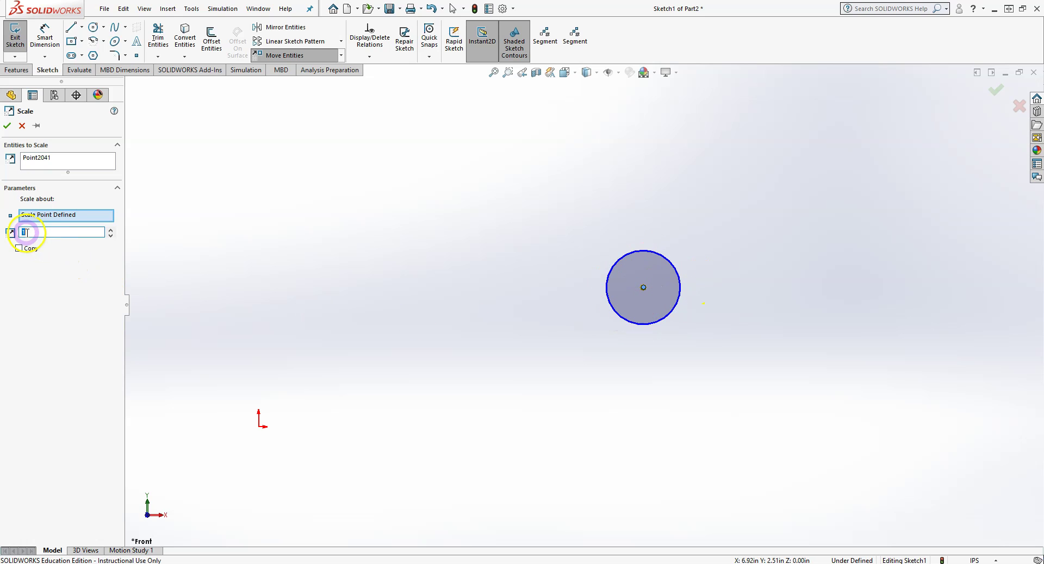
double_click(88, 232)
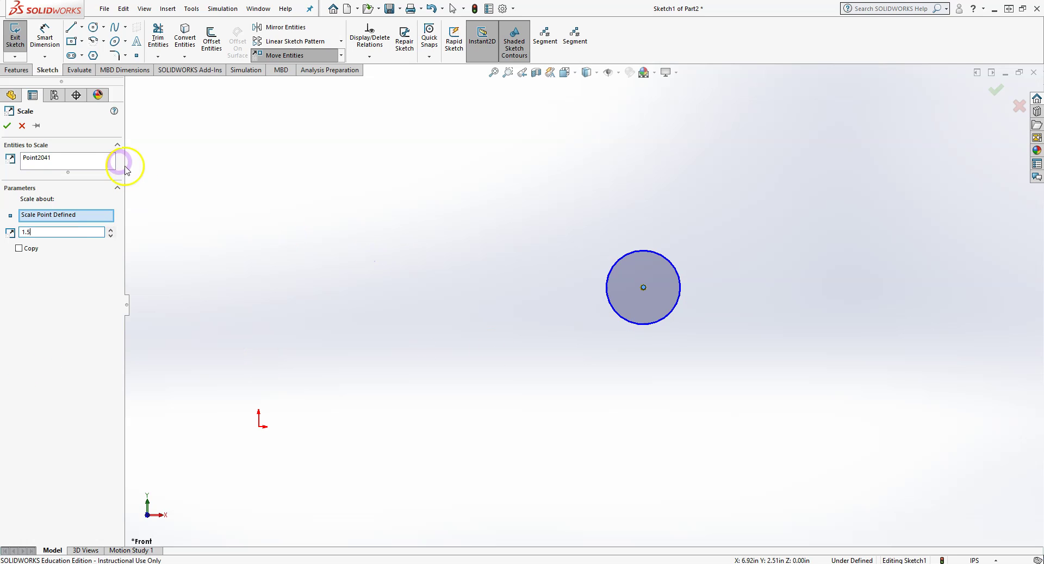
Add the circle to the entities to scale and remove its centre point from that selection
click(51, 161)
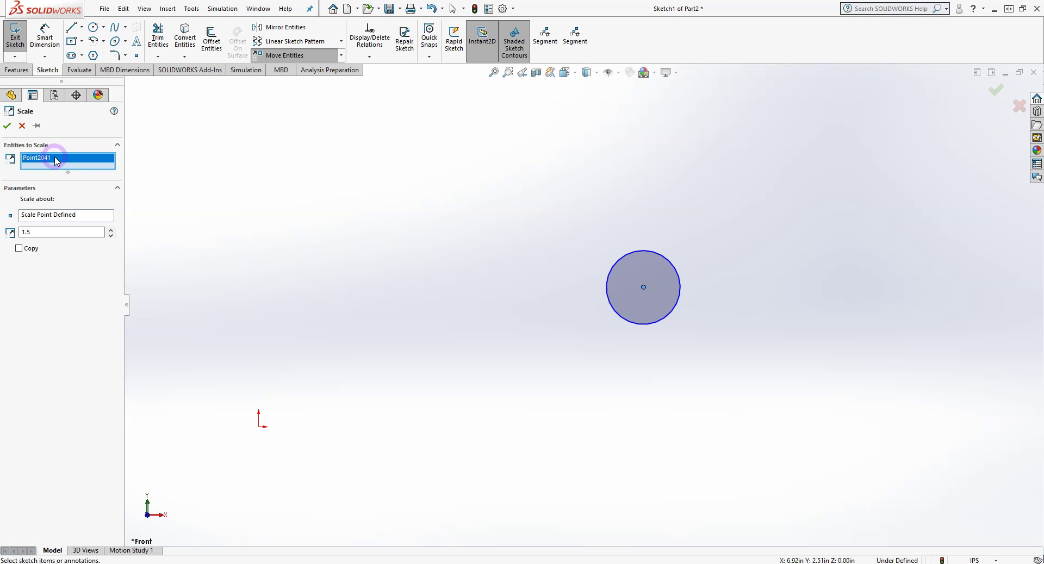
click(654, 253)
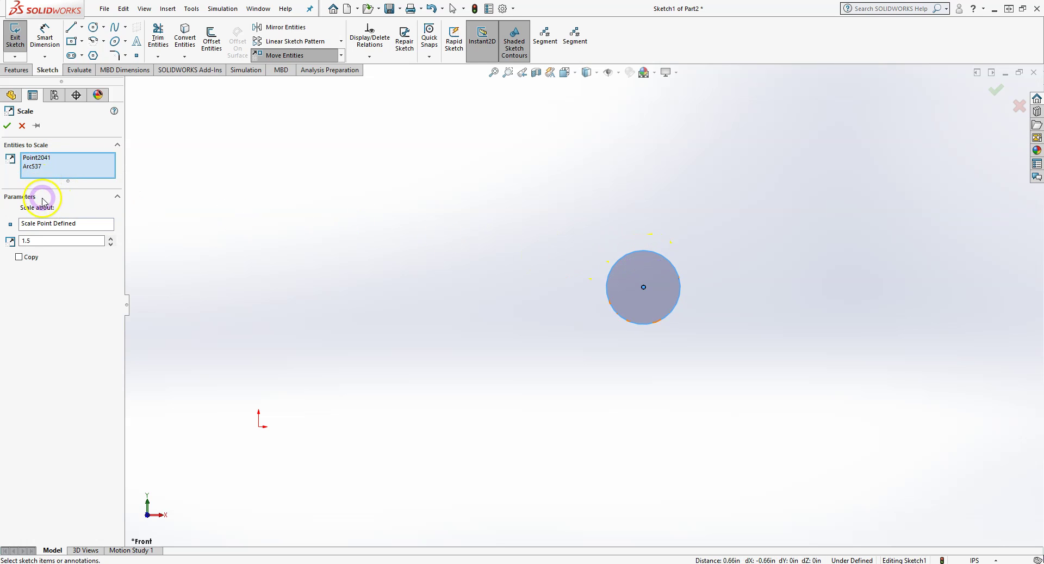
right_click(47, 160)
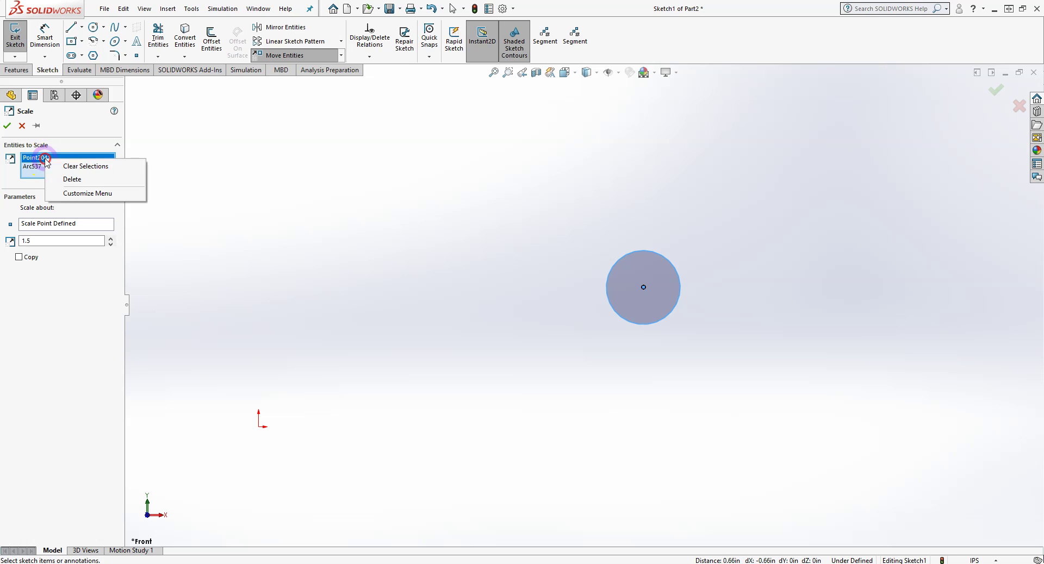
click(68, 179)
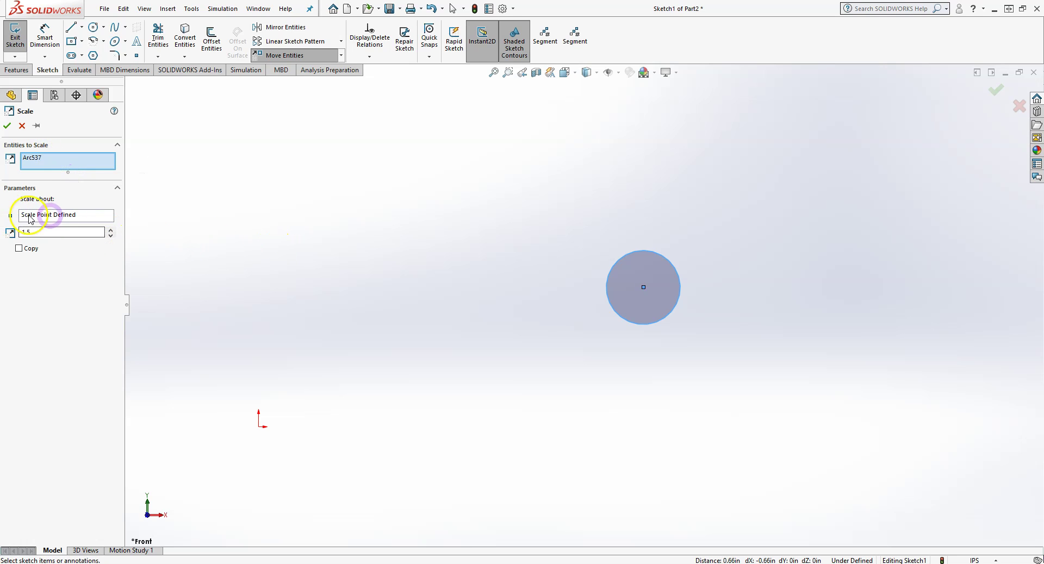
Redefine the scale point at the circle's centre, scale the circle by a factor of 0.75 without copying, and select the scaled circle
click(30, 217)
click(643, 287)
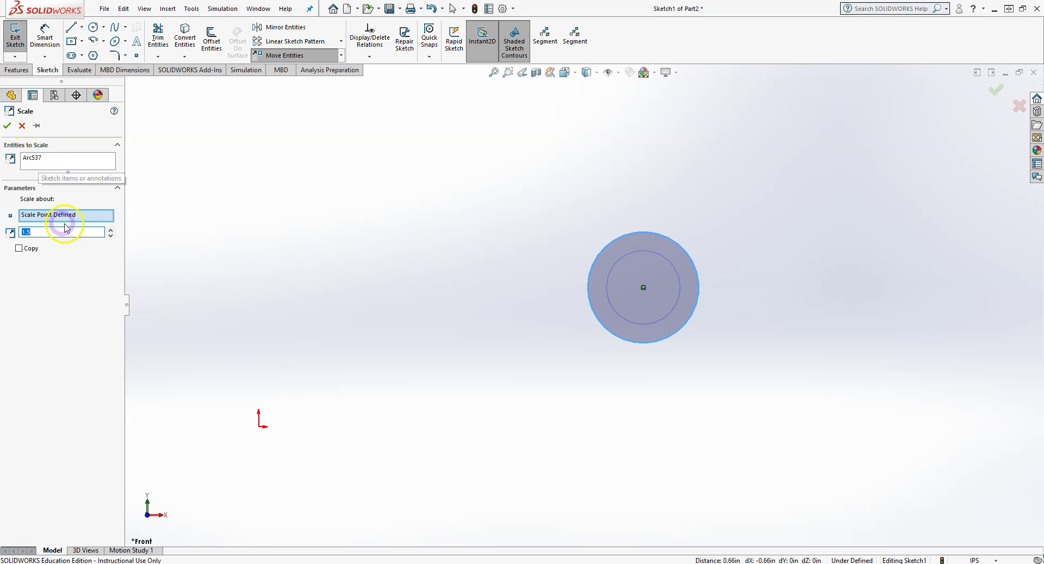
click(643, 288)
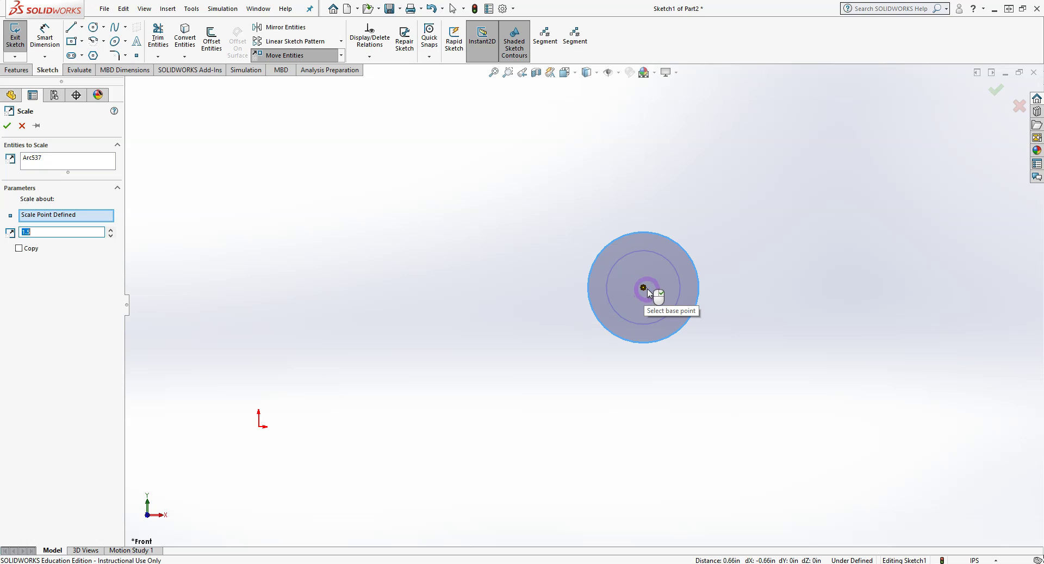
click(37, 232)
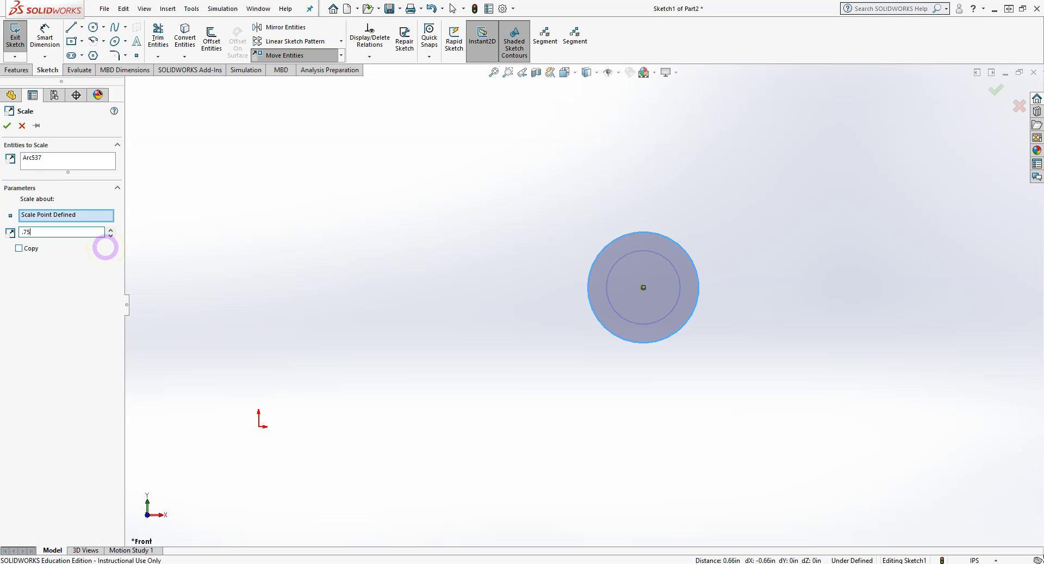
key(Return)
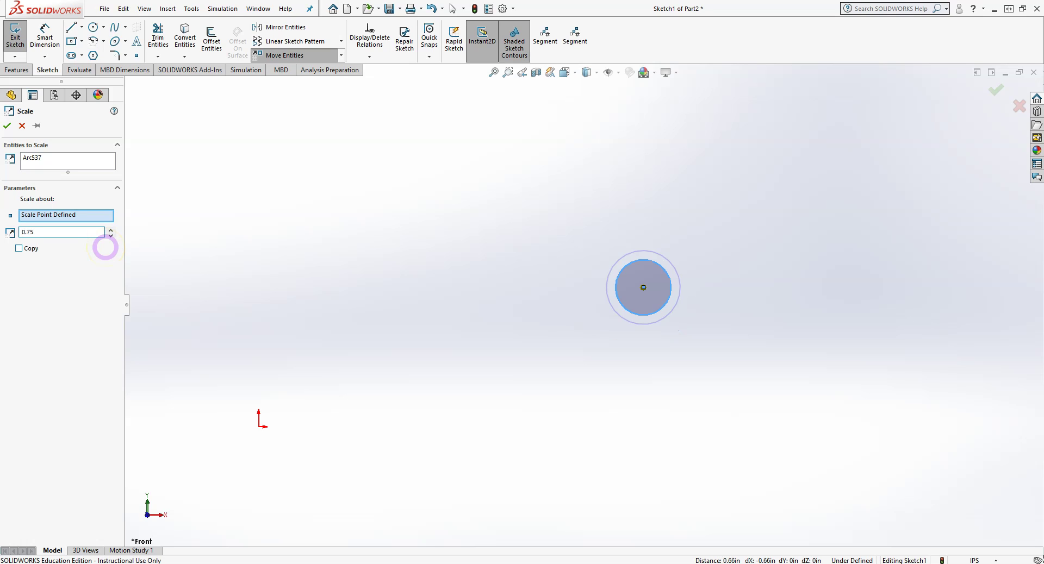
click(7, 126)
drag(722, 255, 571, 329)
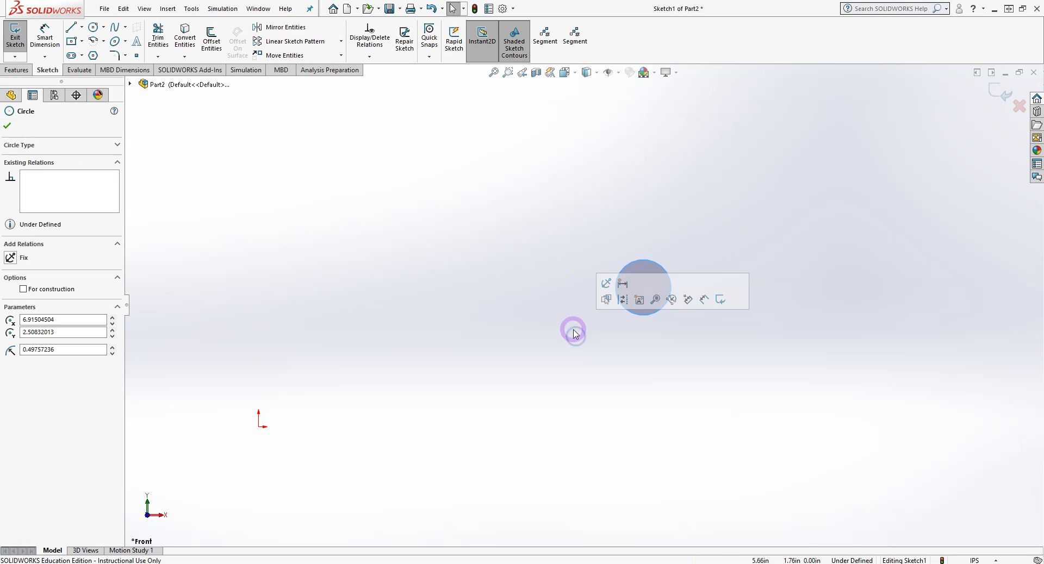